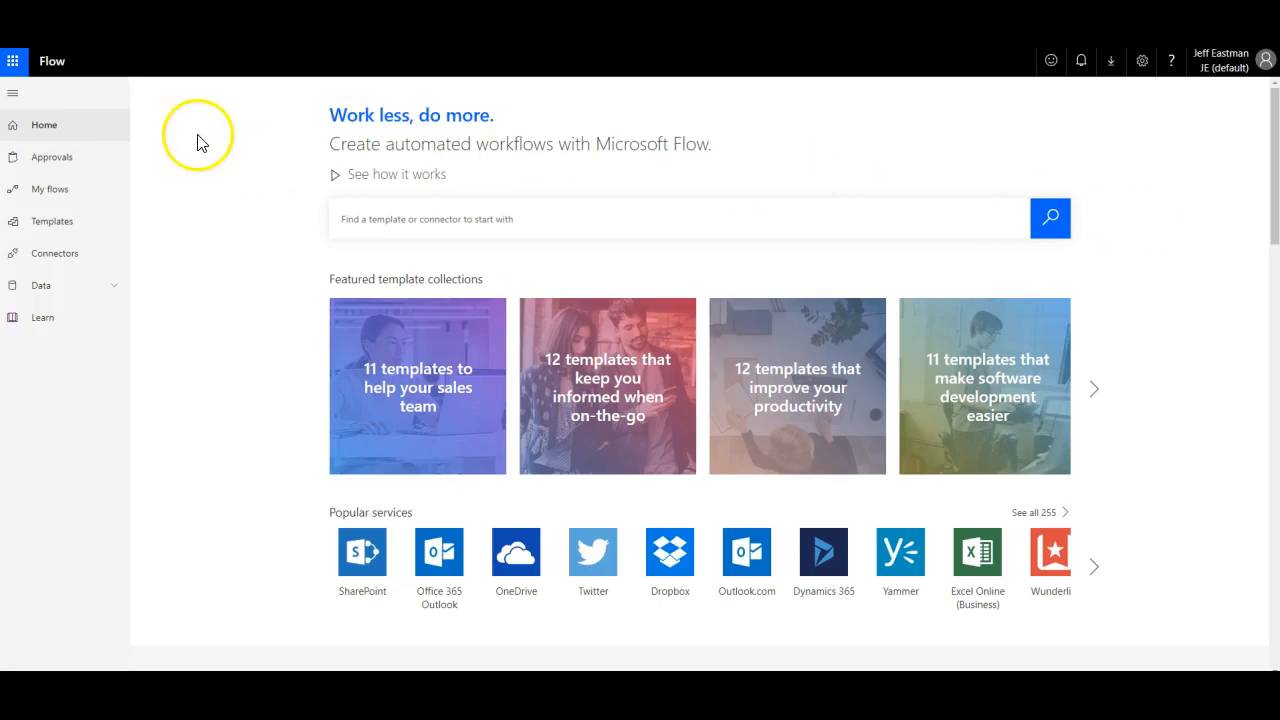
Step: Open the 'When an item is created -> Get item' flow from My flows in edit mode
{"action": "left_click", "coordinate": [40, 189]}
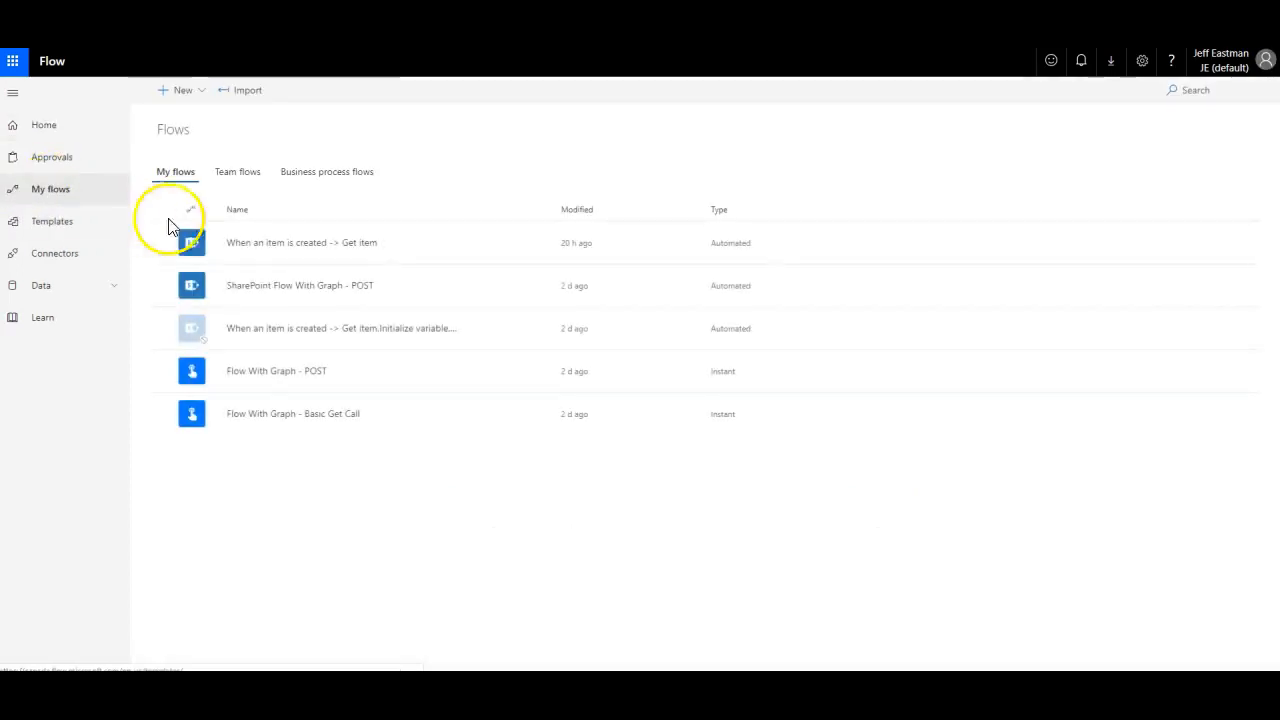
{"action": "left_click", "coordinate": [258, 248]}
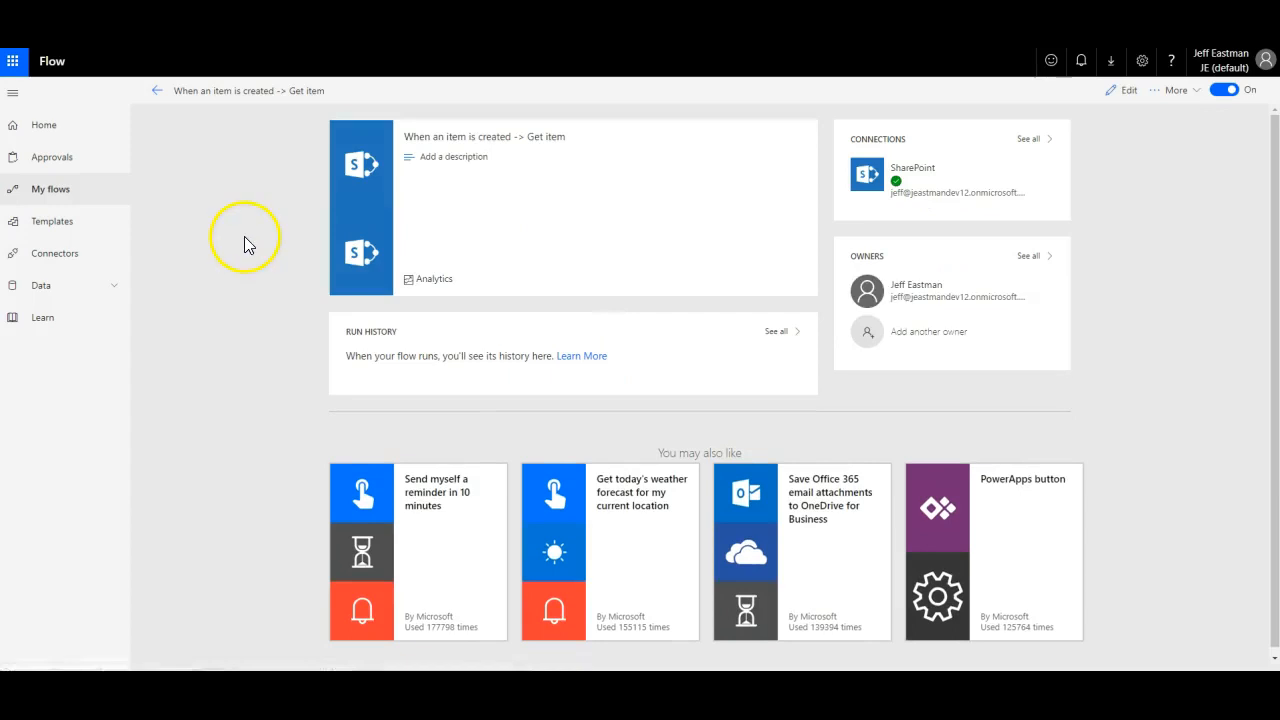
{"action": "left_click", "coordinate": [1125, 91]}
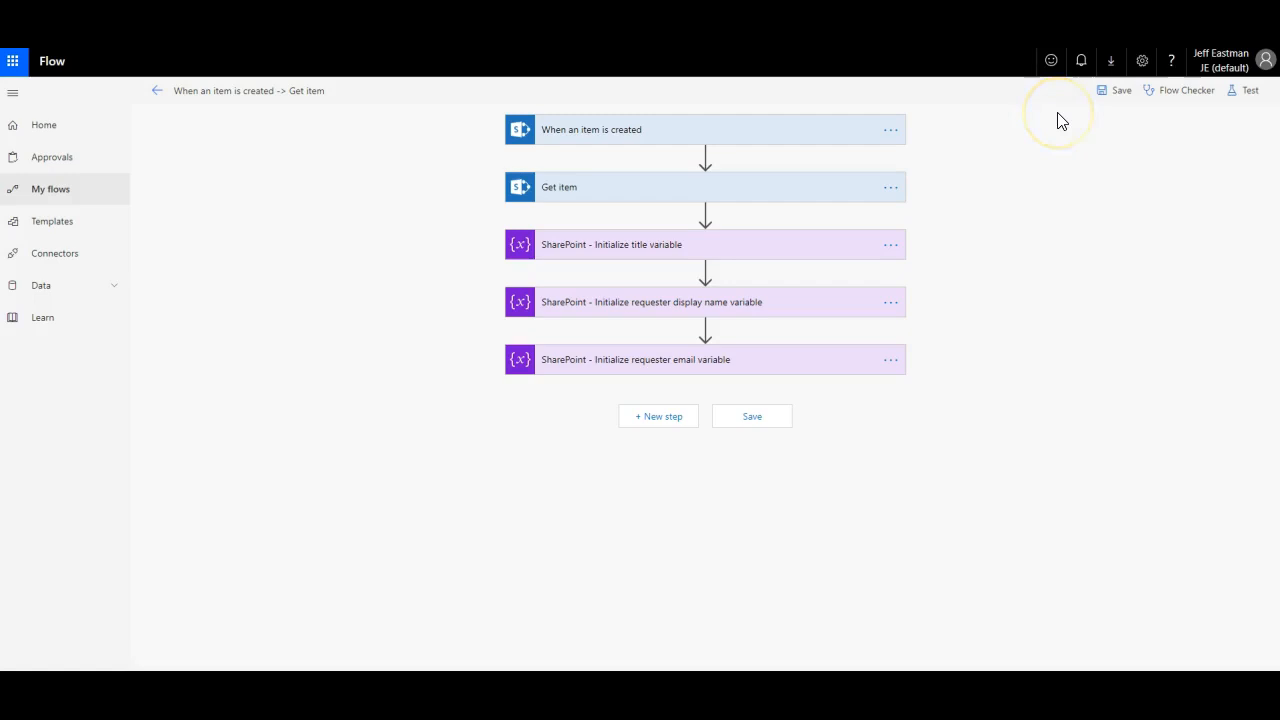
Step: Expand the trigger and Get item cards to review their settings, then collapse them again
{"action": "left_click", "coordinate": [781, 137]}
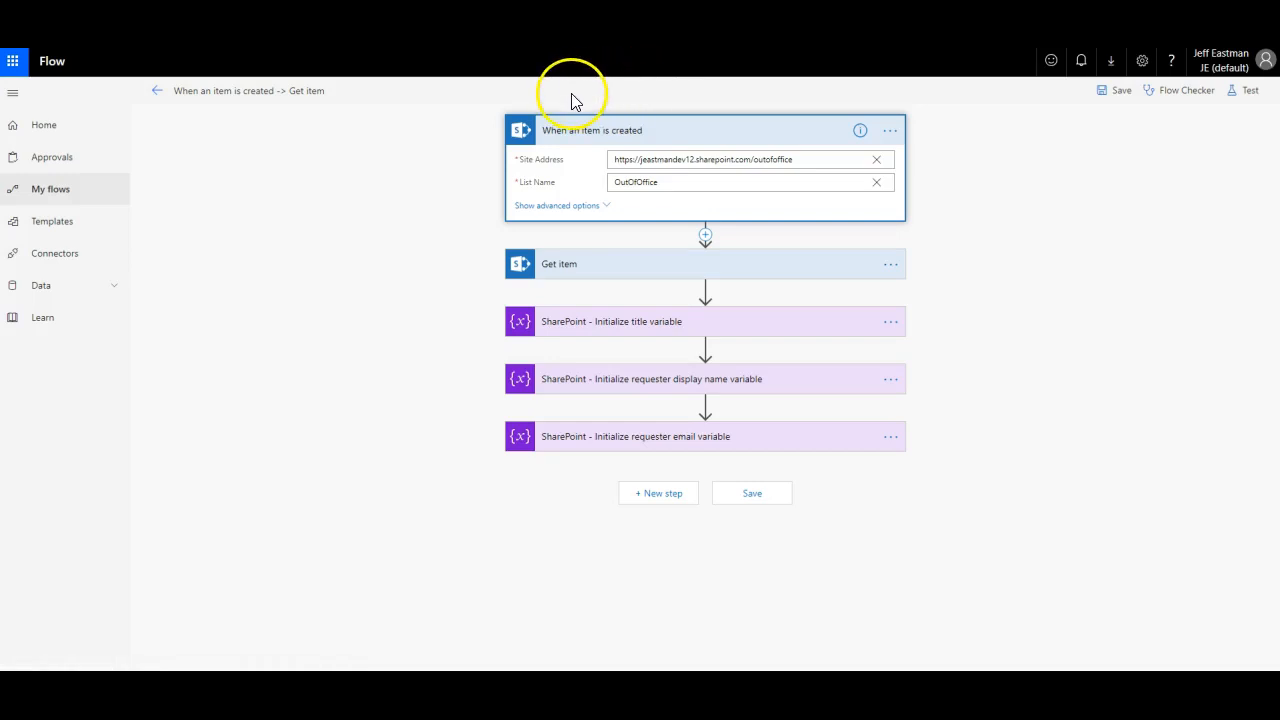
{"action": "left_click", "coordinate": [590, 260]}
{"action": "left_click", "coordinate": [771, 130]}
{"action": "left_click", "coordinate": [759, 196]}
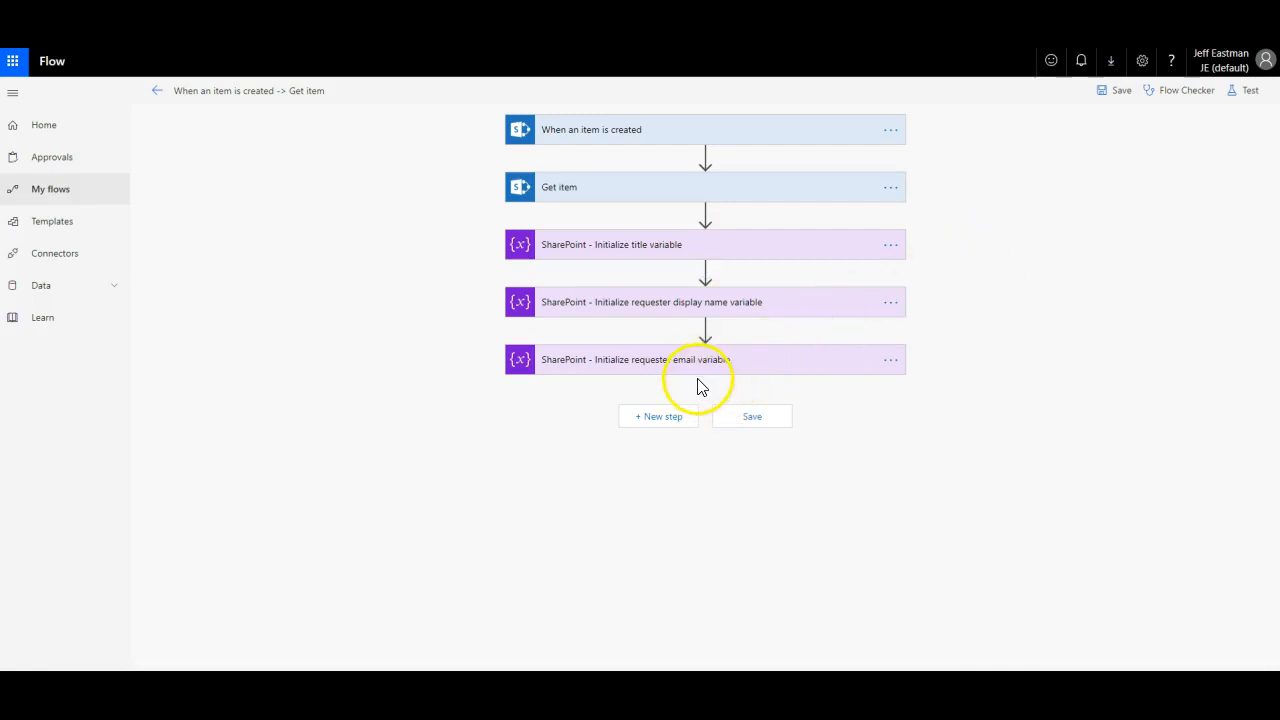
Step: Add an Initialize variable step at the end of the flow, found by searching 'var'
{"action": "left_click", "coordinate": [662, 418]}
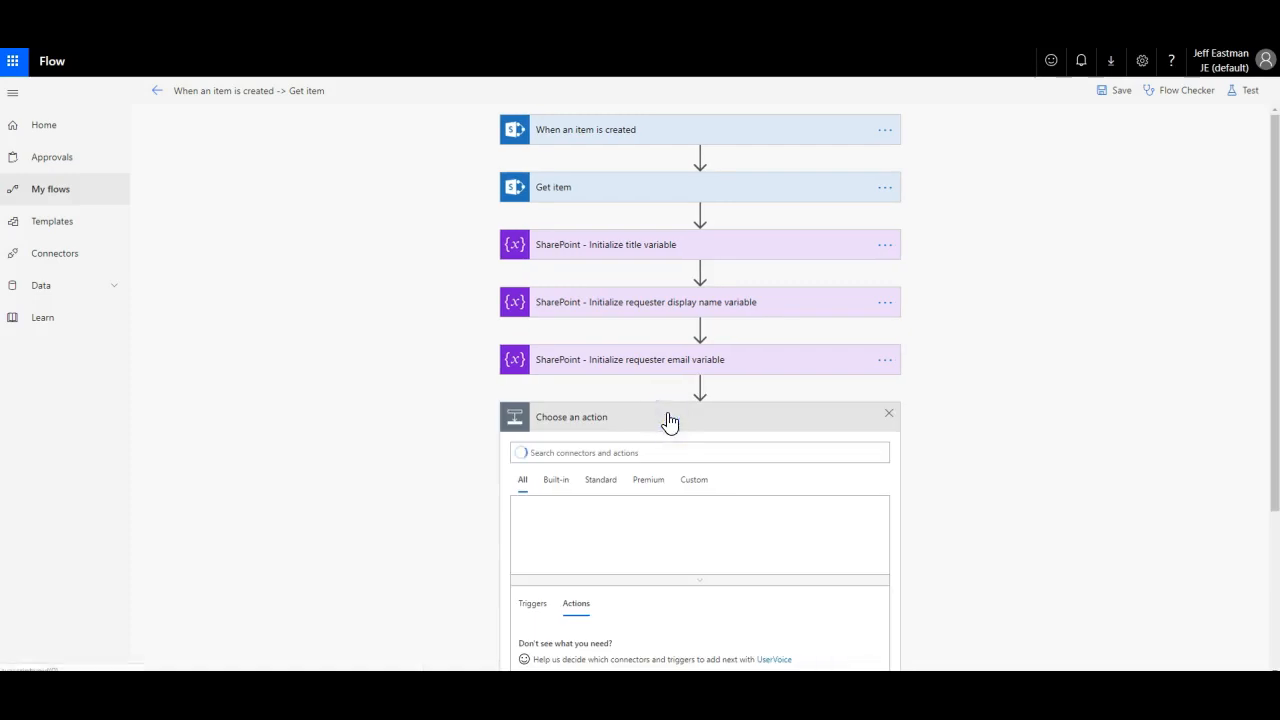
{"action": "scroll", "coordinate": [993, 347], "scroll_direction": "down", "scroll_amount": 3}
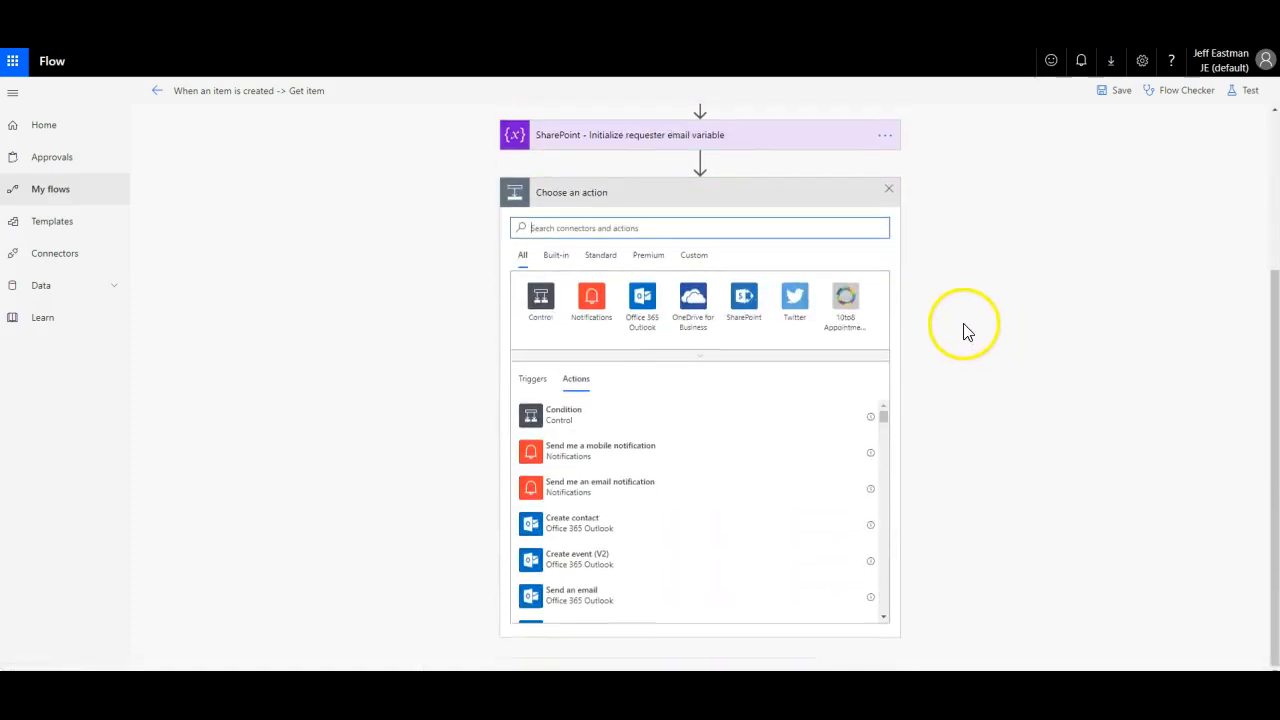
{"action": "type", "text": "var"}
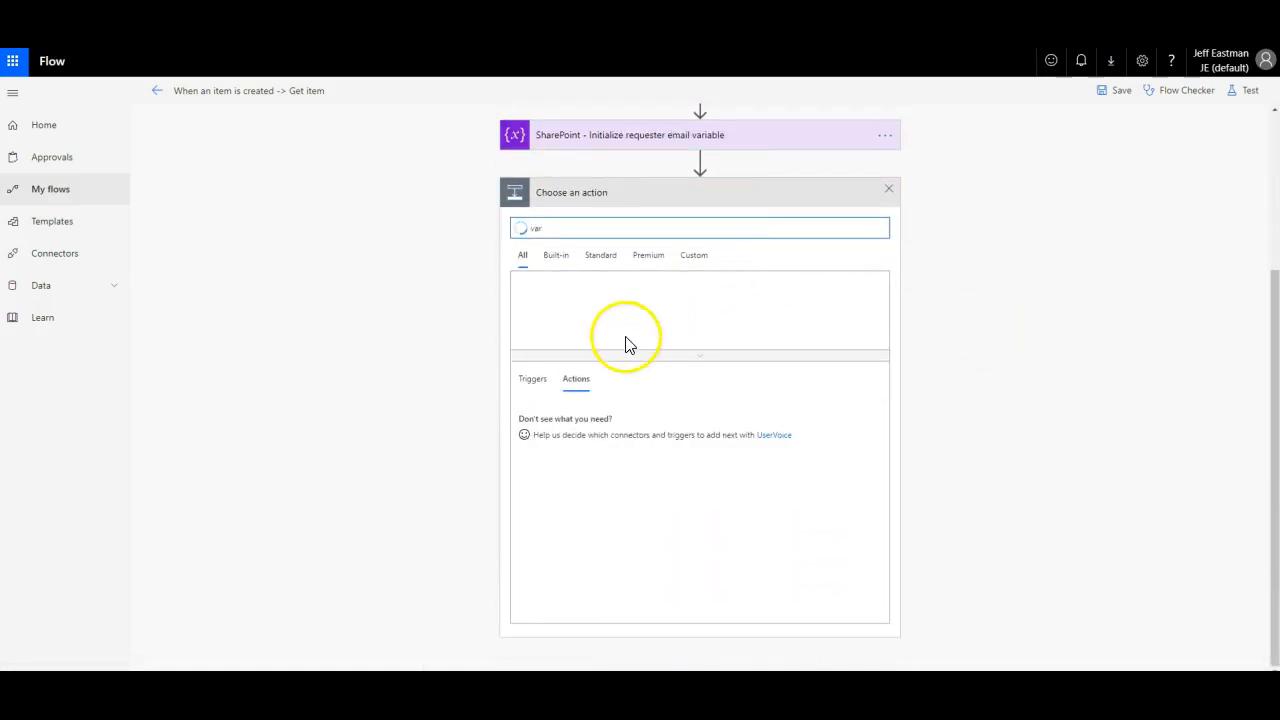
{"action": "left_click", "coordinate": [541, 563]}
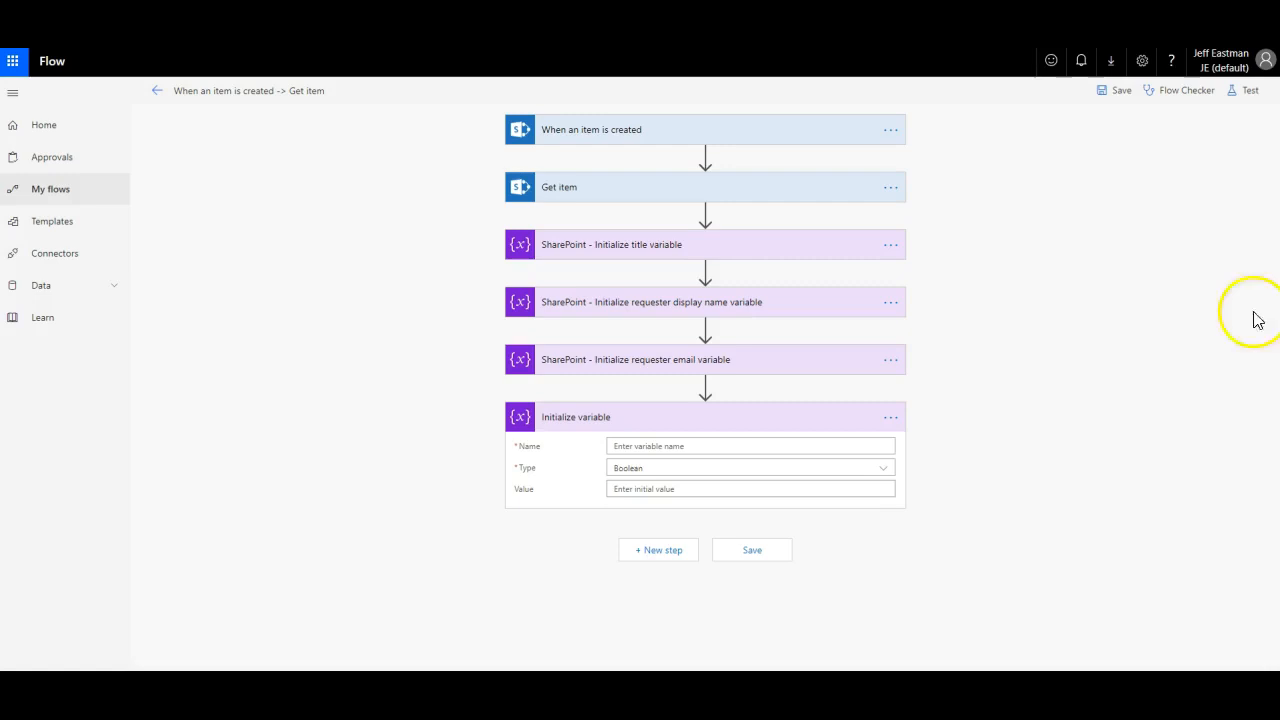
Step: Name the variable client_id and set its type to String
{"action": "left_click", "coordinate": [646, 447]}
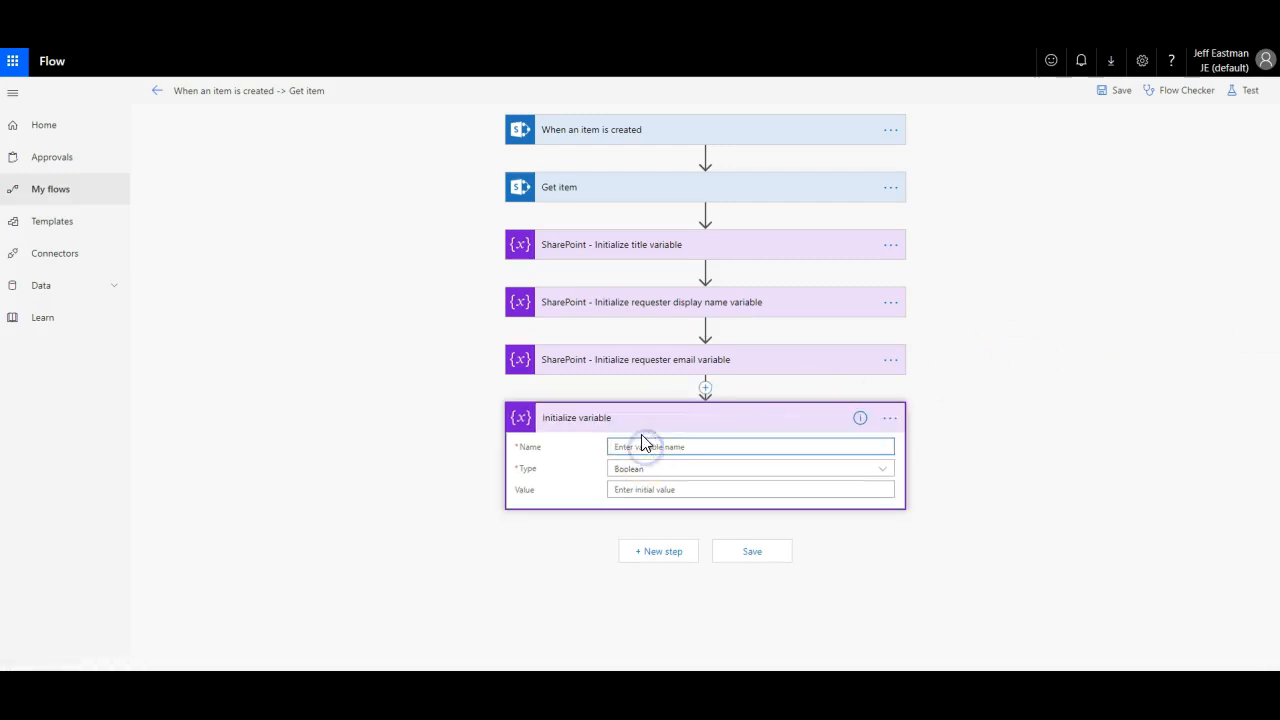
{"action": "type", "text": "client_id"}
{"action": "left_click", "coordinate": [662, 469]}
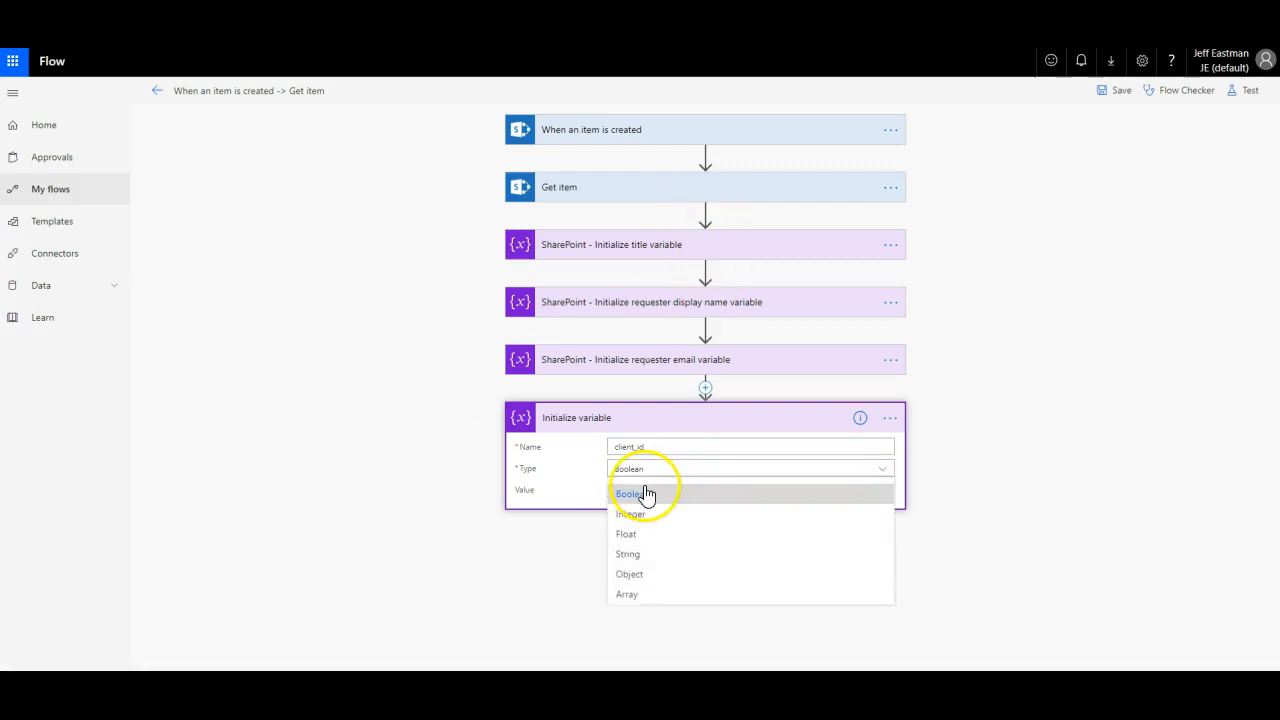
{"action": "left_click", "coordinate": [627, 553]}
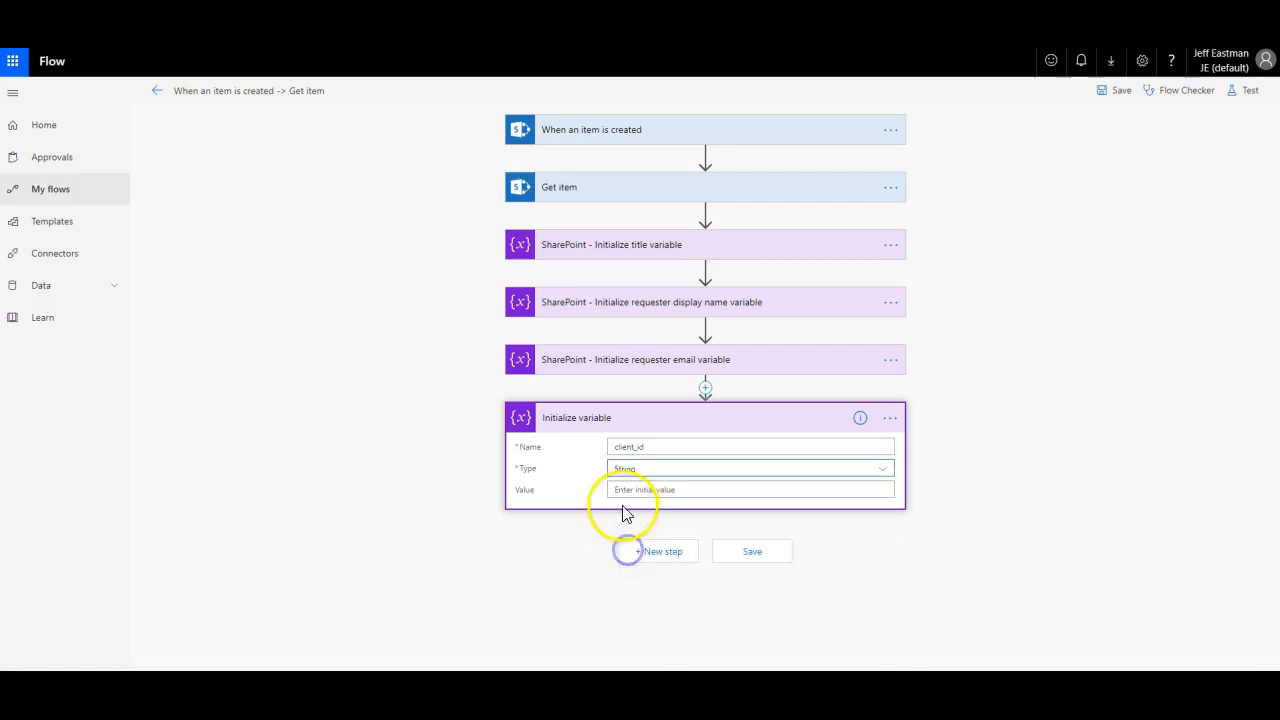
{"action": "left_click", "coordinate": [626, 489]}
{"action": "left_click", "coordinate": [1065, 344]}
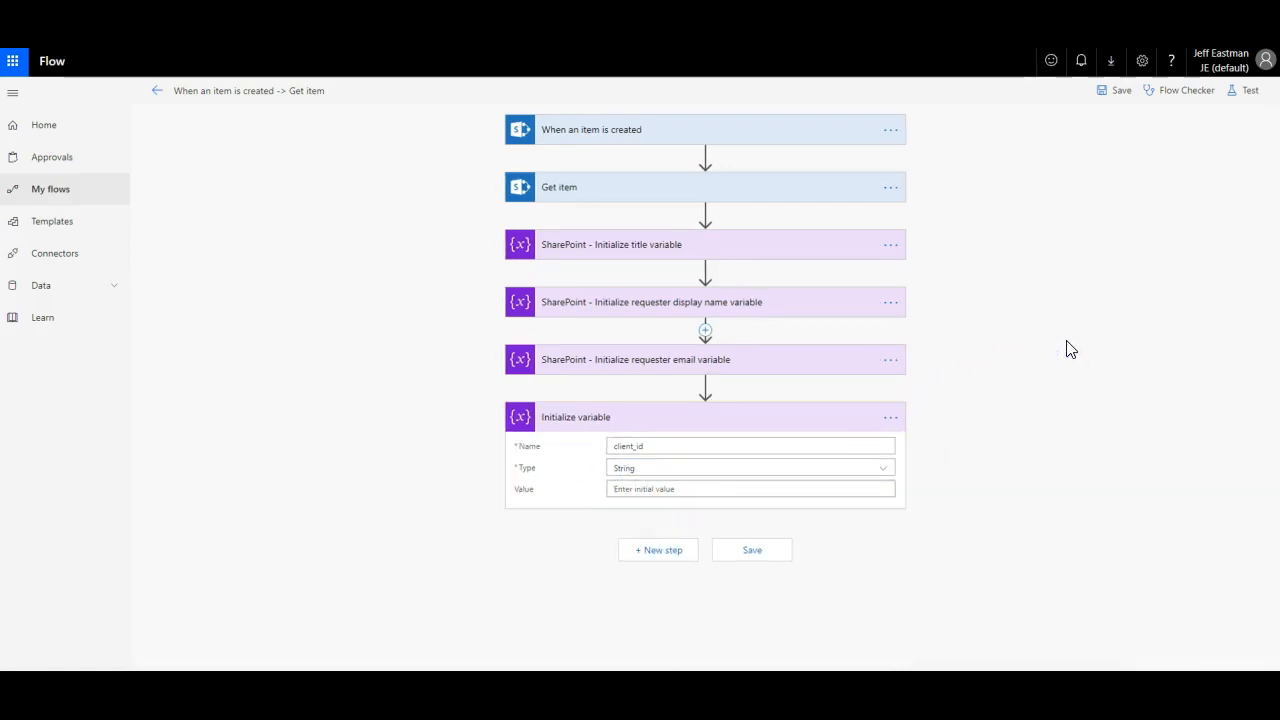
{"action": "left_click", "coordinate": [1050, 357]}
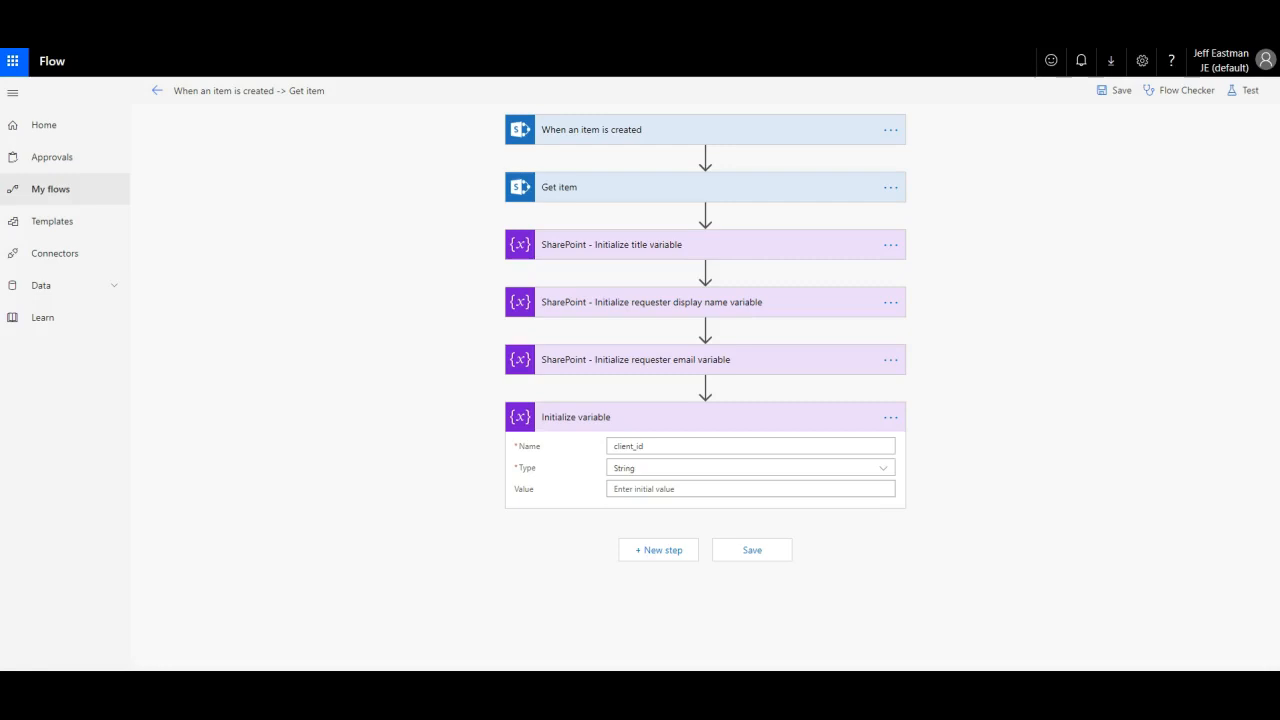
Step: Paste the client ID as the value and rename the step 'O365 - Initialize client id variable'
{"action": "left_click", "coordinate": [834, 489]}
{"action": "type", "text": "5b5adb94-5e71-41f9-890d-9a24430f3905"}
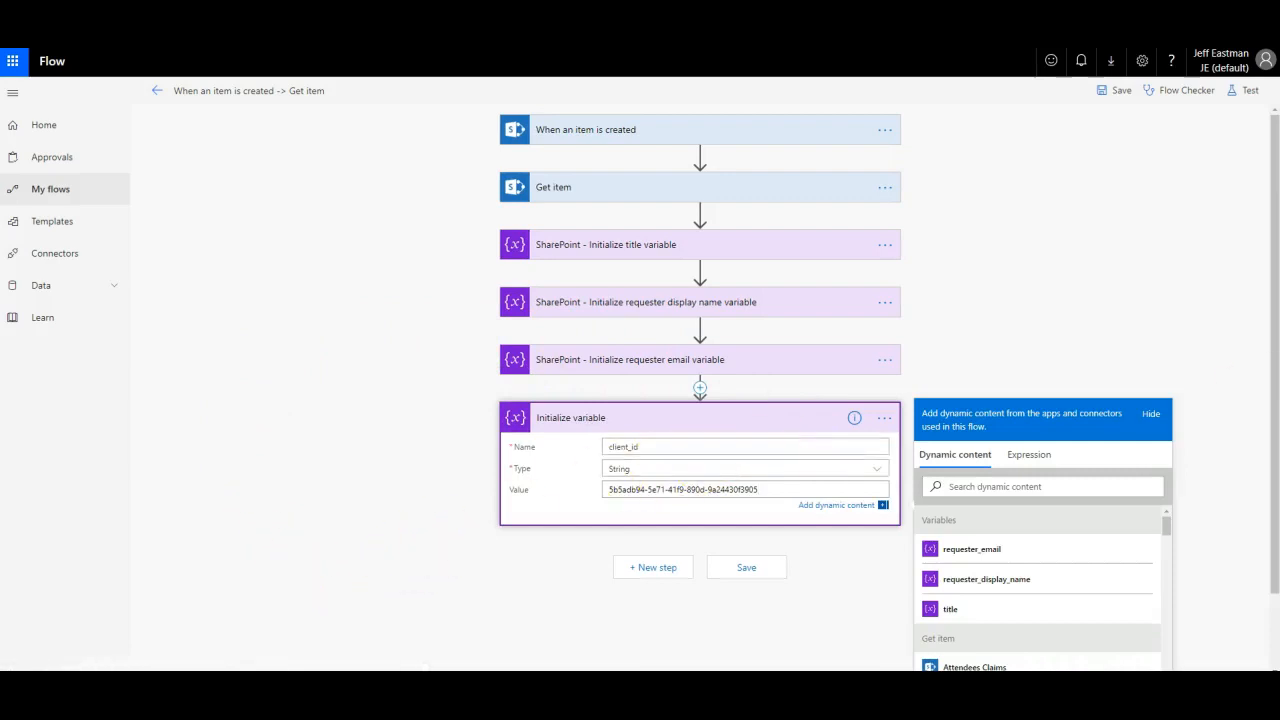
{"action": "left_click", "coordinate": [884, 418]}
{"action": "left_click", "coordinate": [931, 416]}
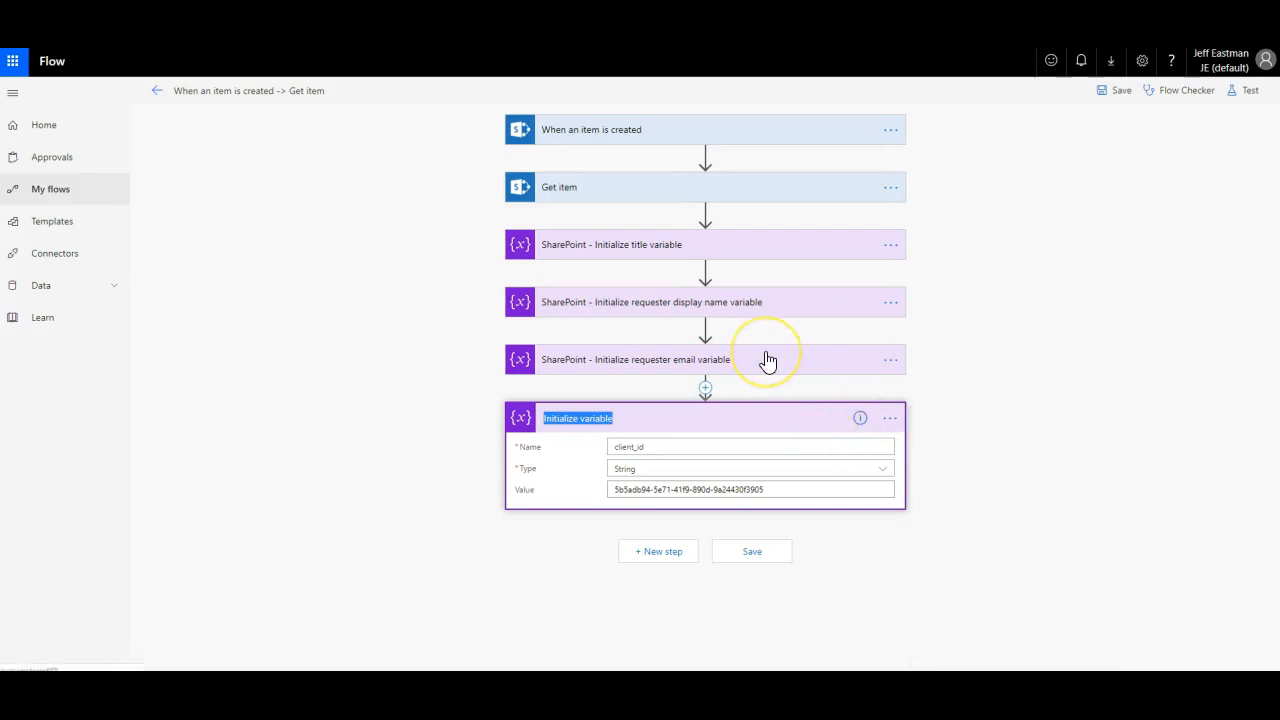
{"action": "type", "text": "O365 -"}
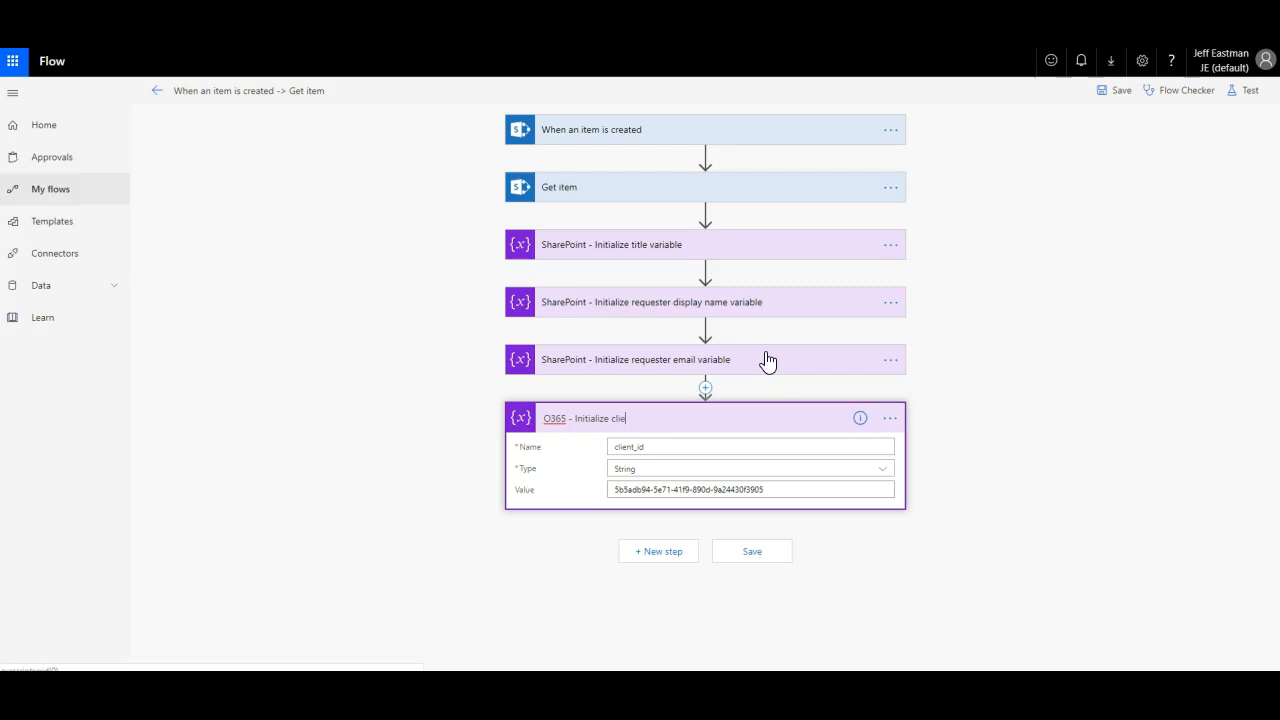
{"action": "type", "text": "id variable"}
Step: Save the flow and add another step after the client id step
{"action": "key", "text": "alt+Tab"}
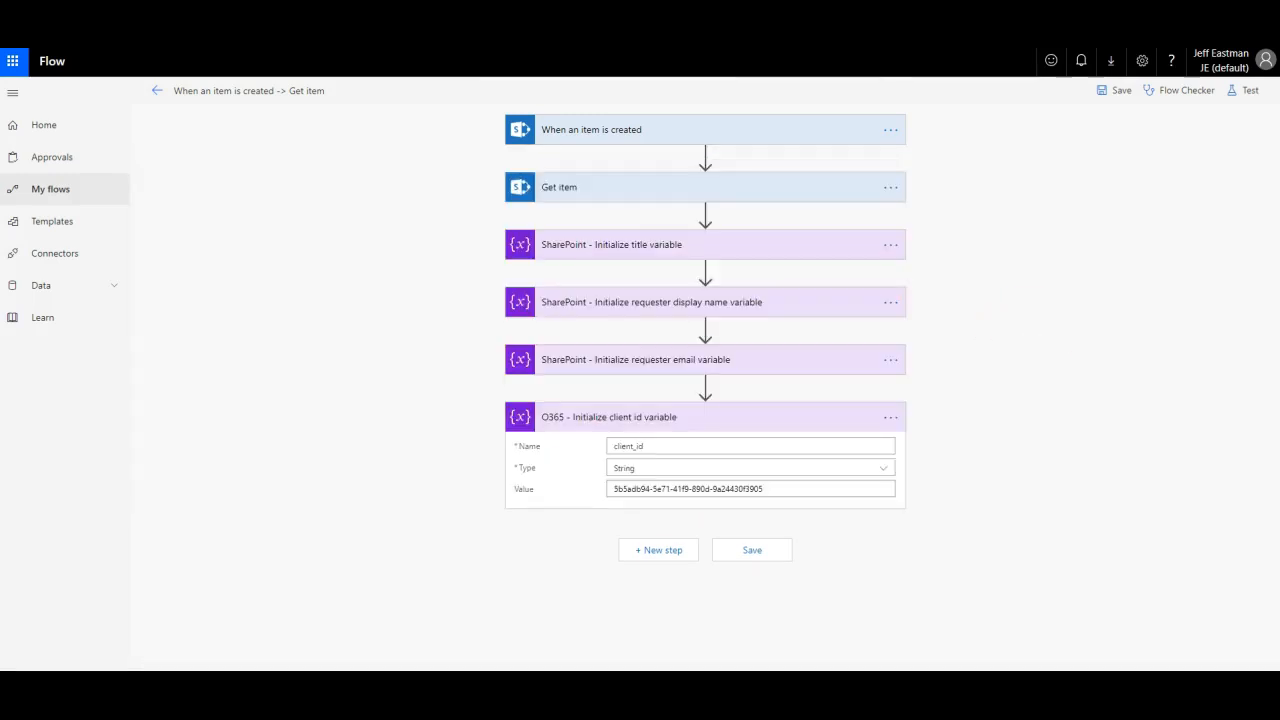
{"action": "left_click", "coordinate": [752, 553]}
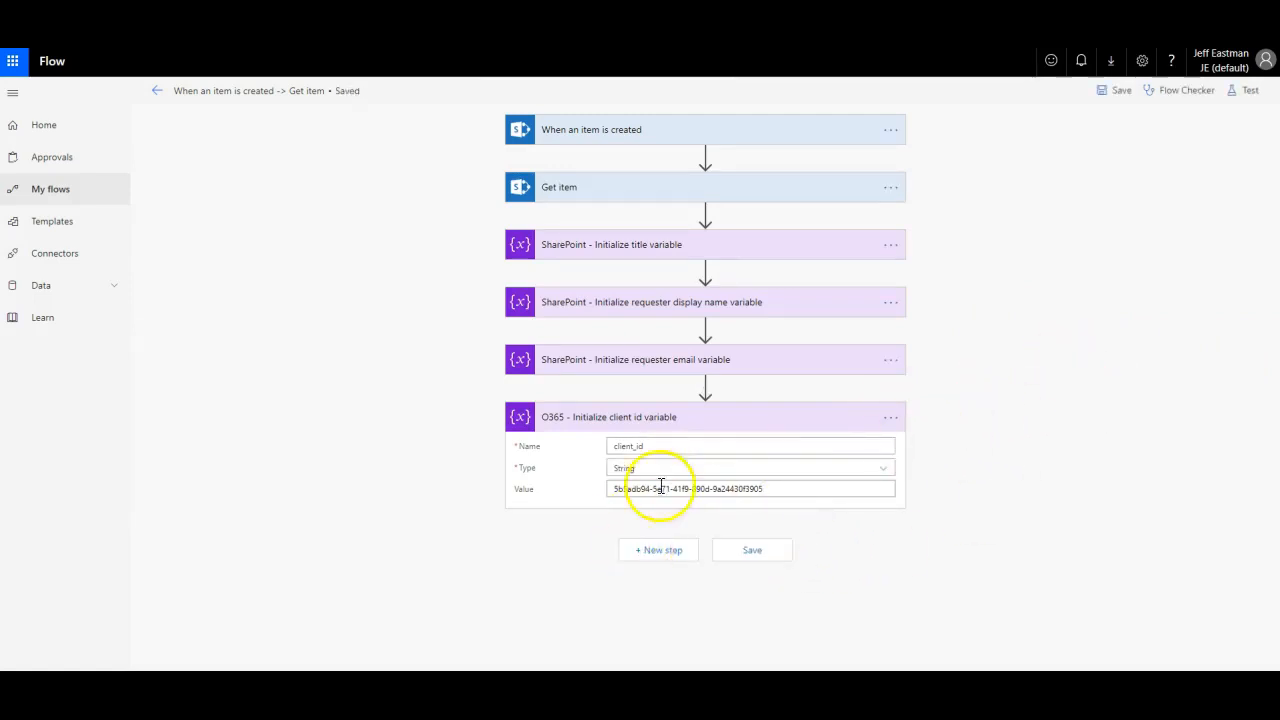
{"action": "left_click", "coordinate": [655, 548]}
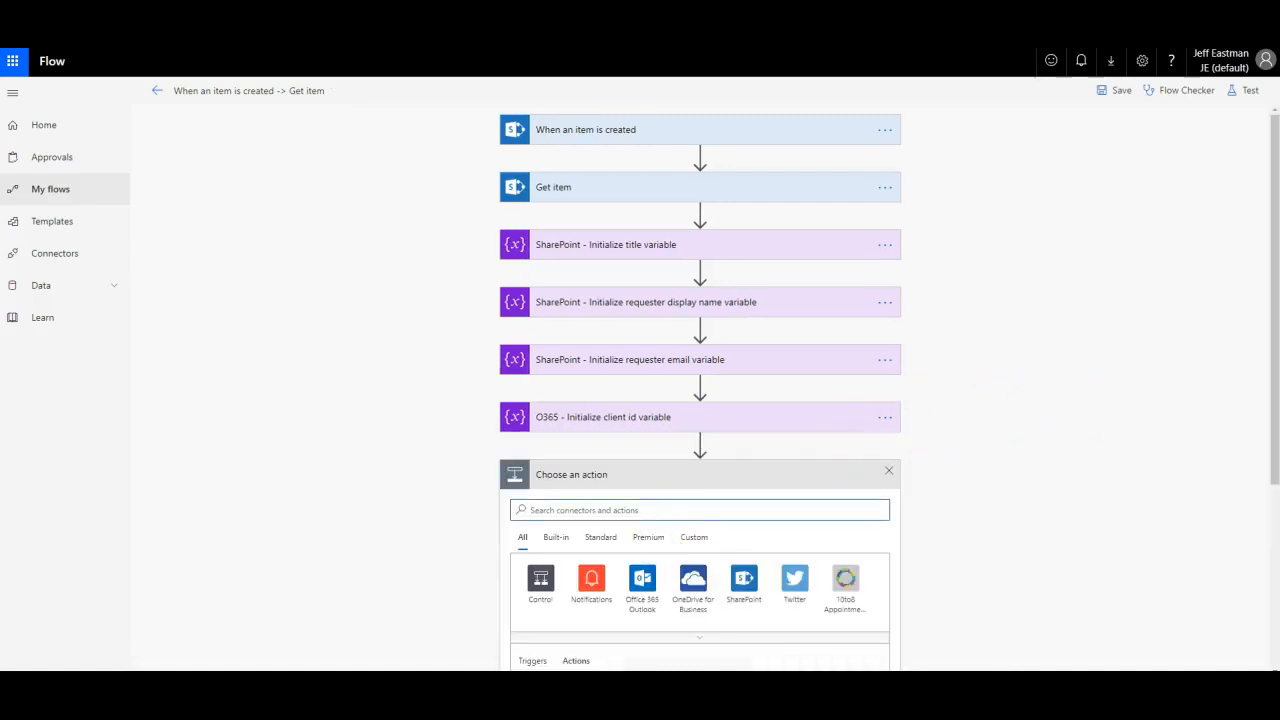
Step: Add an Initialize variable step named client_secret with type String
{"action": "left_click", "coordinate": [640, 307]}
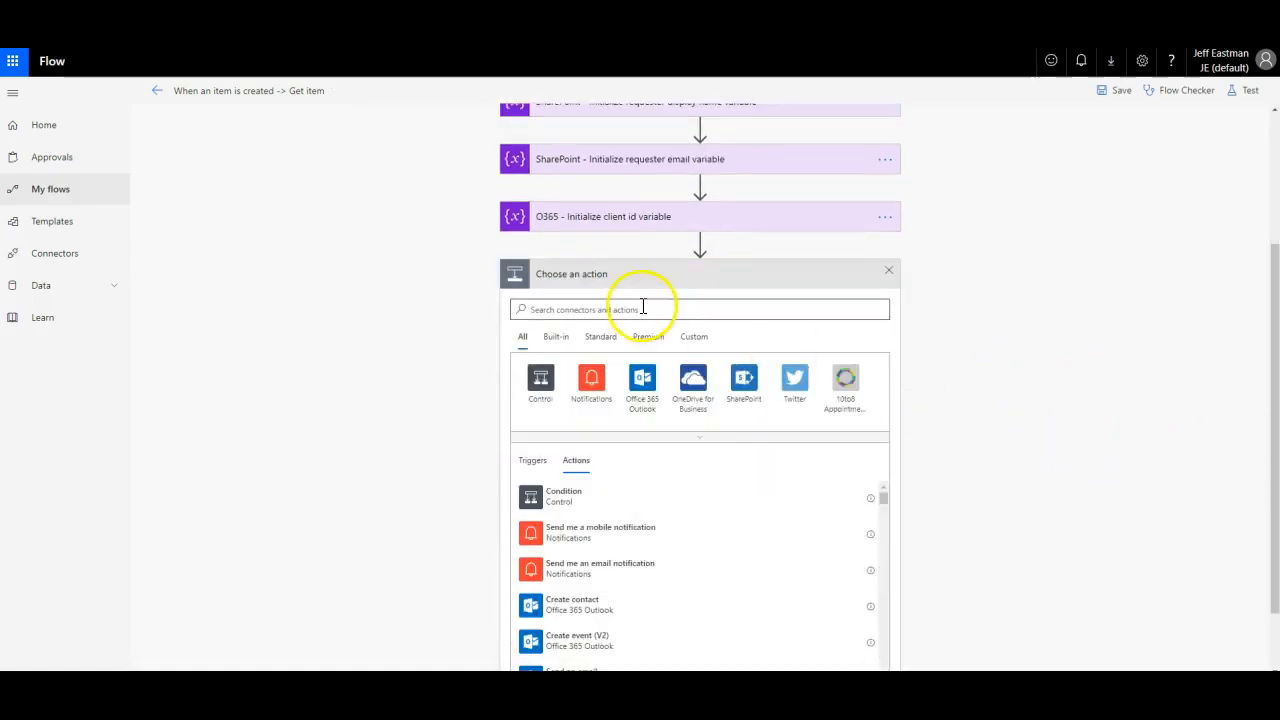
{"action": "type", "text": "var"}
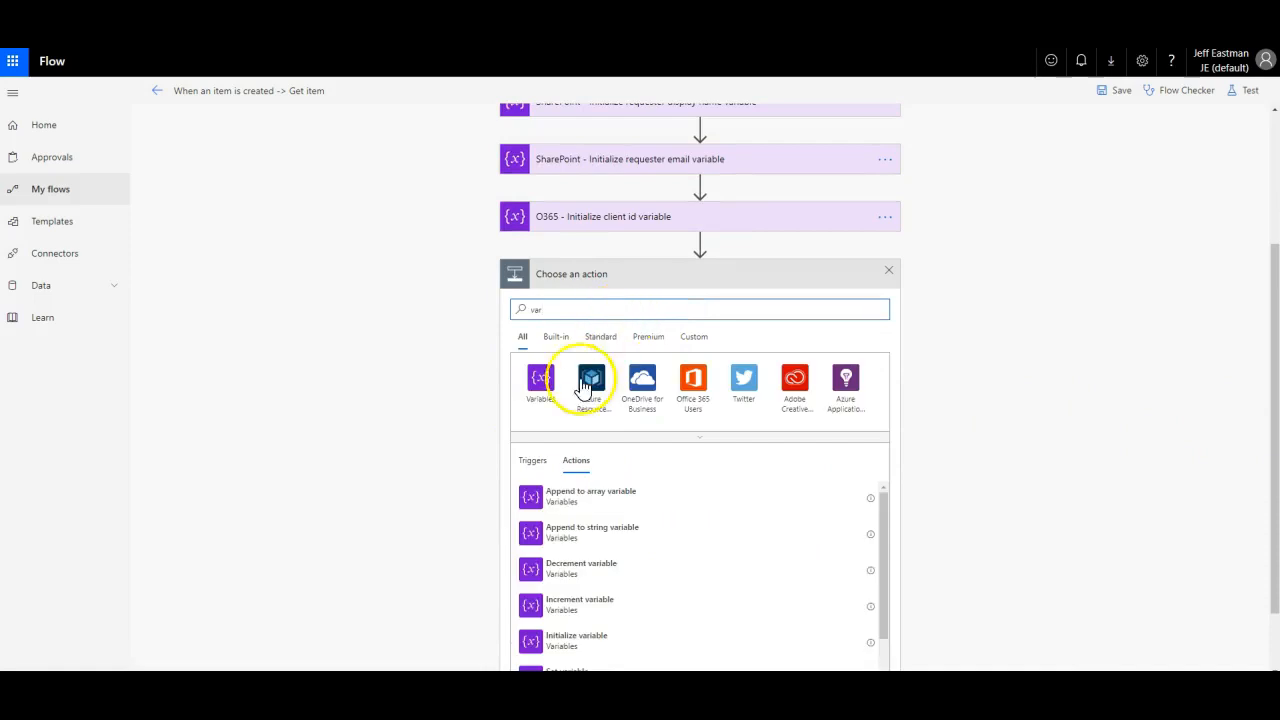
{"action": "left_click", "coordinate": [558, 645]}
{"action": "left_click", "coordinate": [633, 499]}
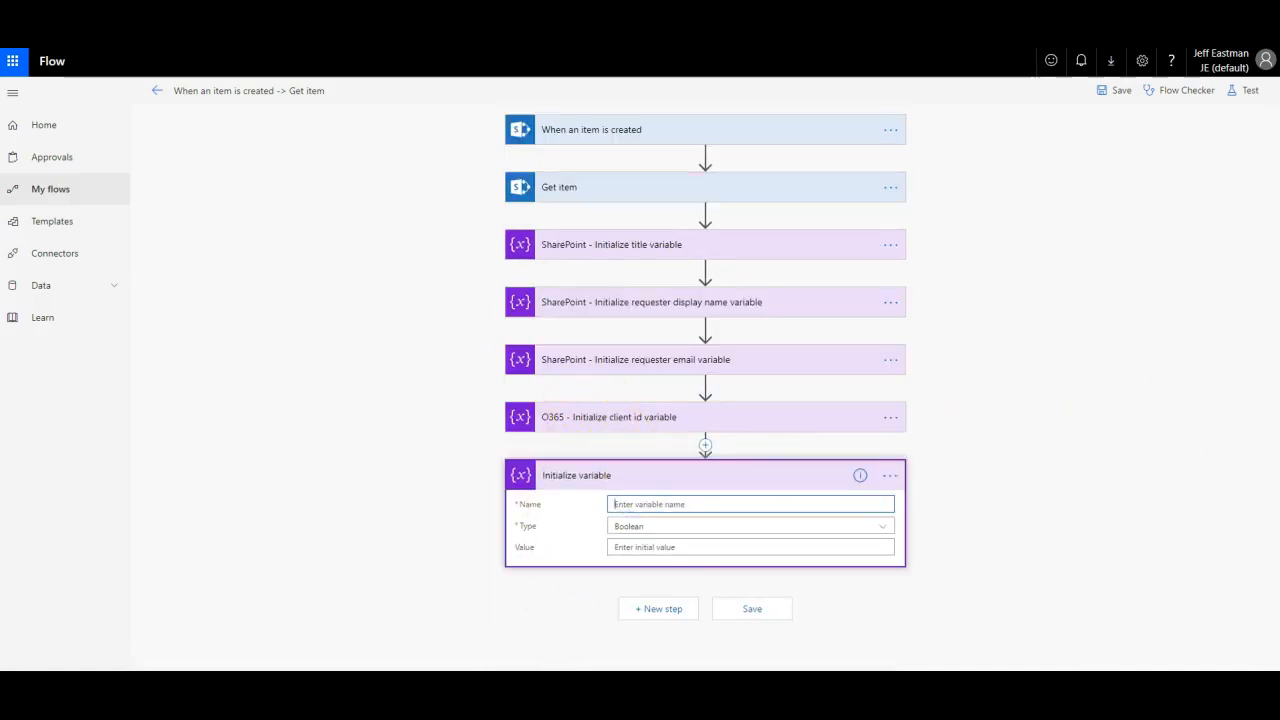
{"action": "left_click", "coordinate": [783, 501]}
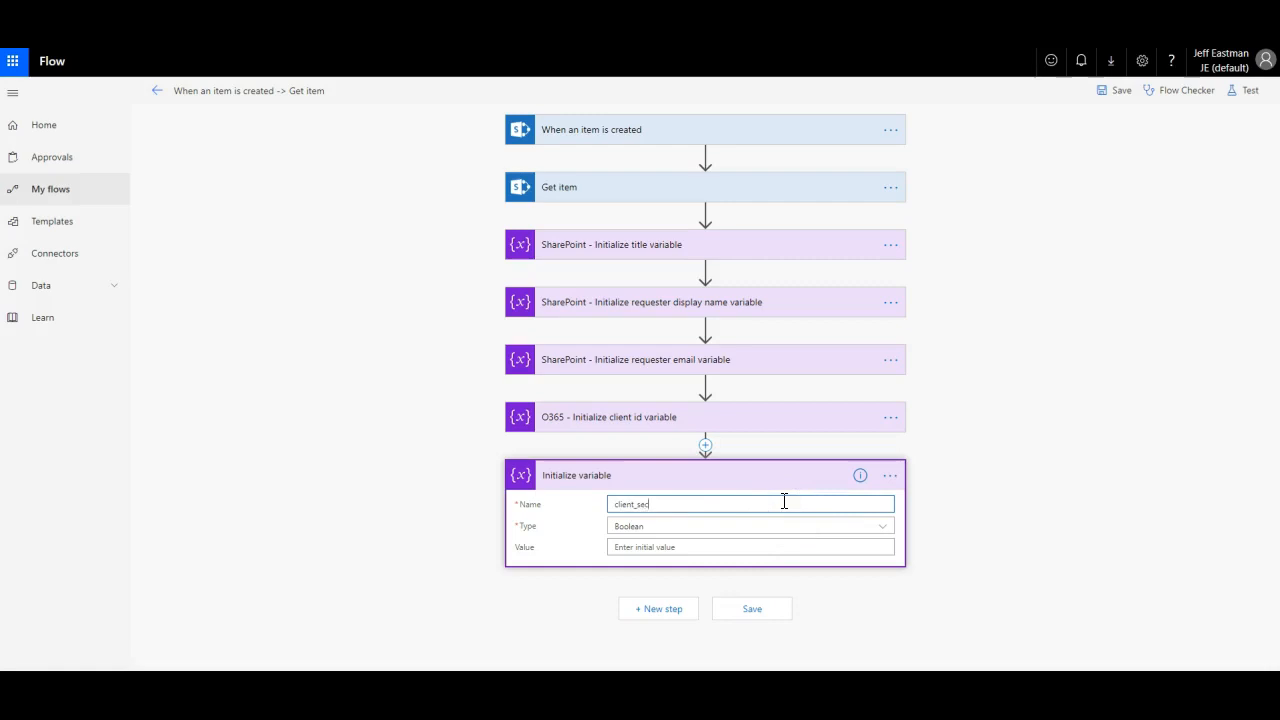
{"action": "left_click", "coordinate": [772, 526]}
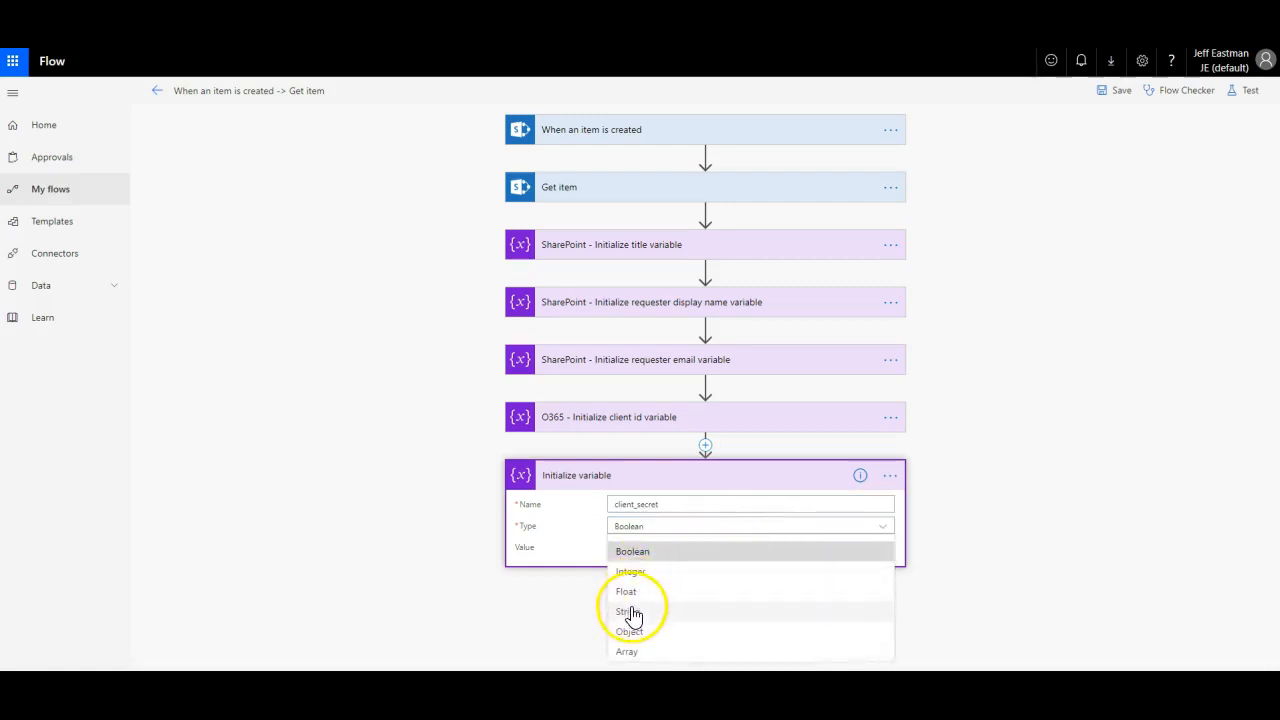
{"action": "left_click", "coordinate": [631, 611]}
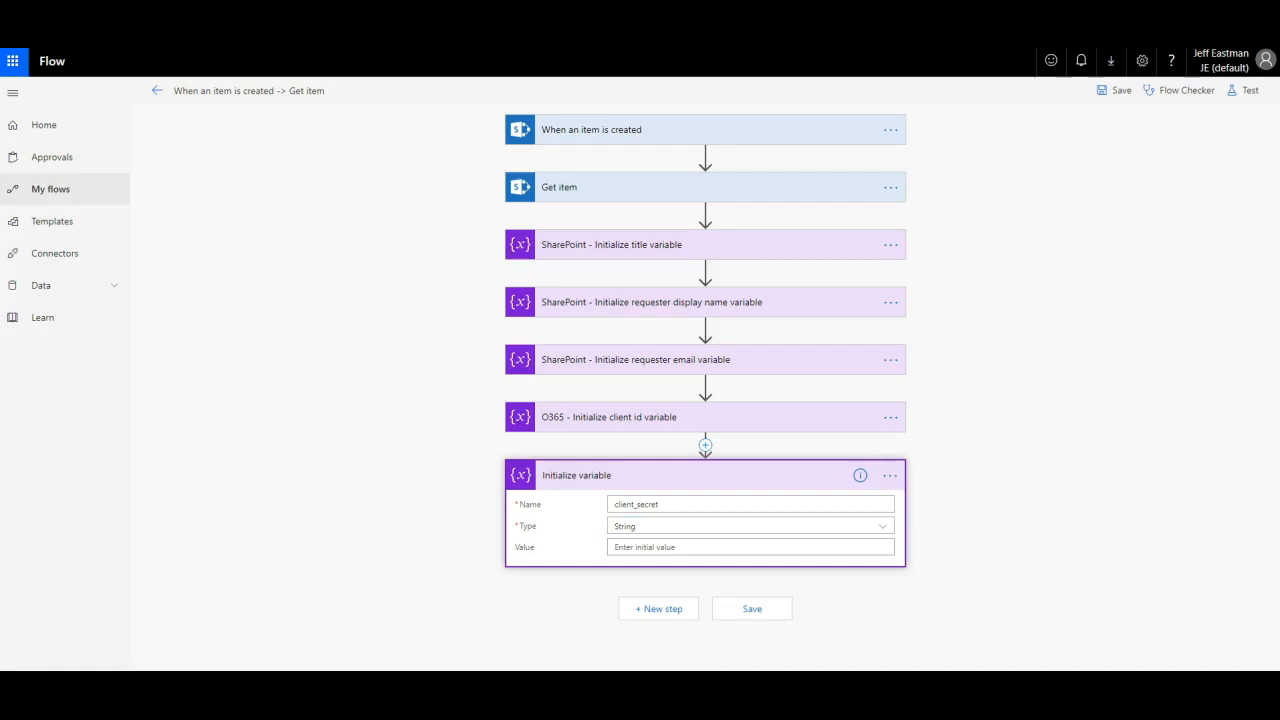
Step: Paste the client secret as the value, rename the step 'O365 - Initialize client secret variable', and save
{"action": "left_click", "coordinate": [660, 546]}
{"action": "key", "text": "ctrl+v"}
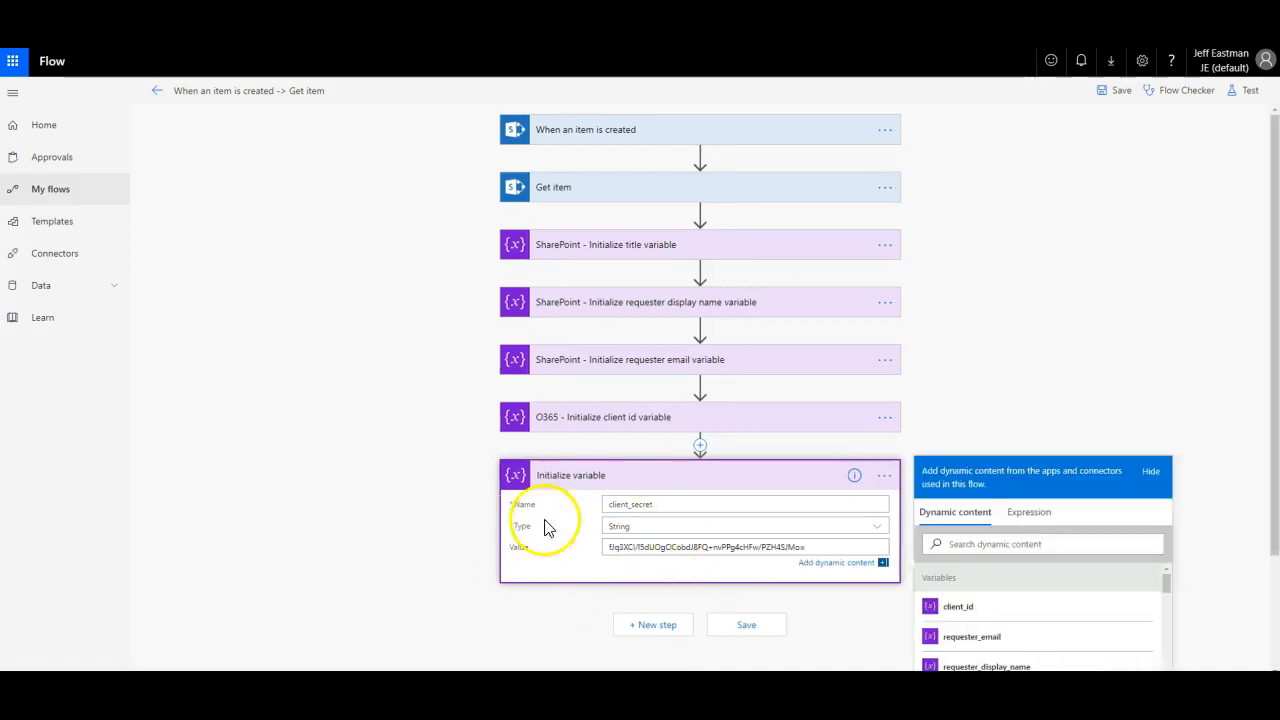
{"action": "left_click", "coordinate": [884, 475]}
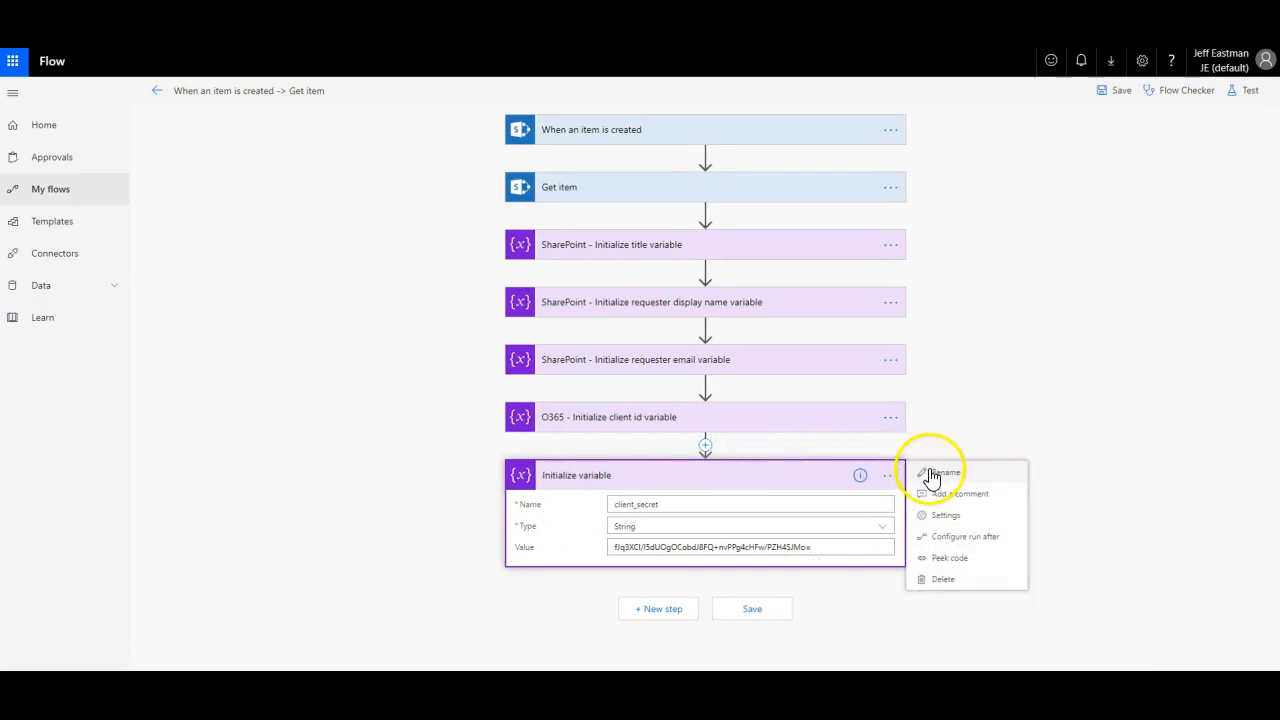
{"action": "left_click", "coordinate": [931, 474]}
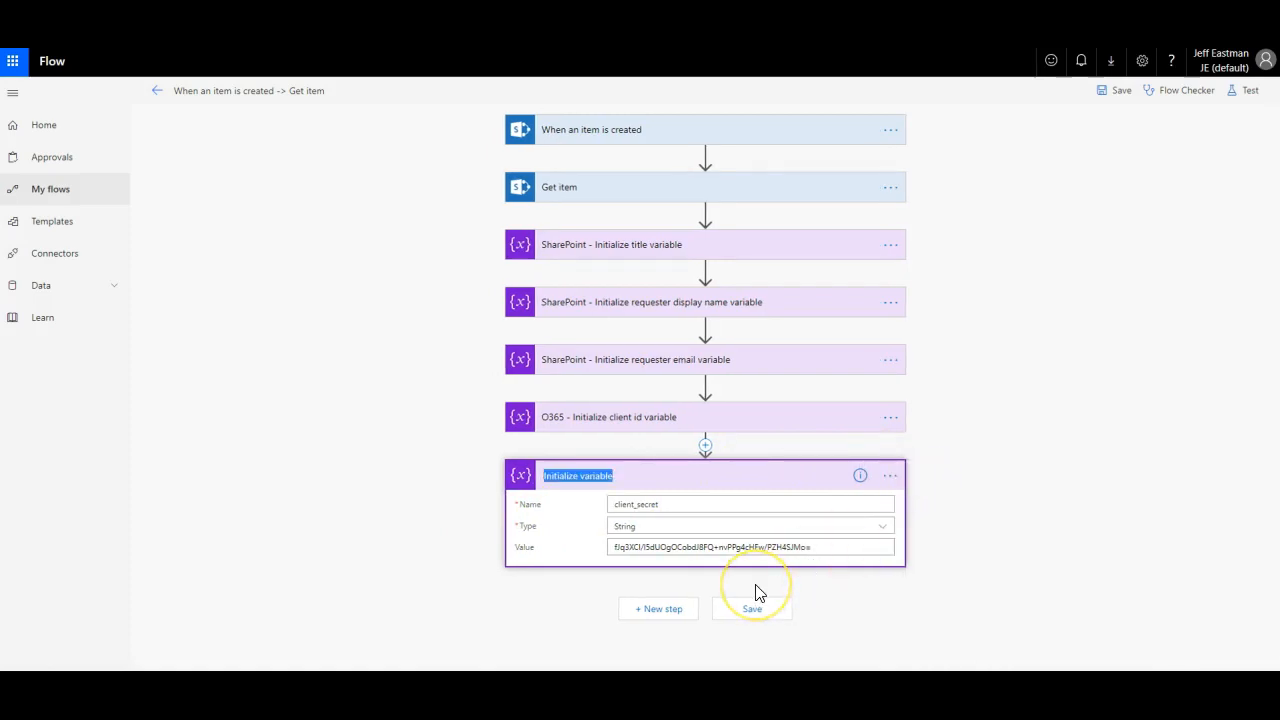
{"action": "type", "text": "O365 -"}
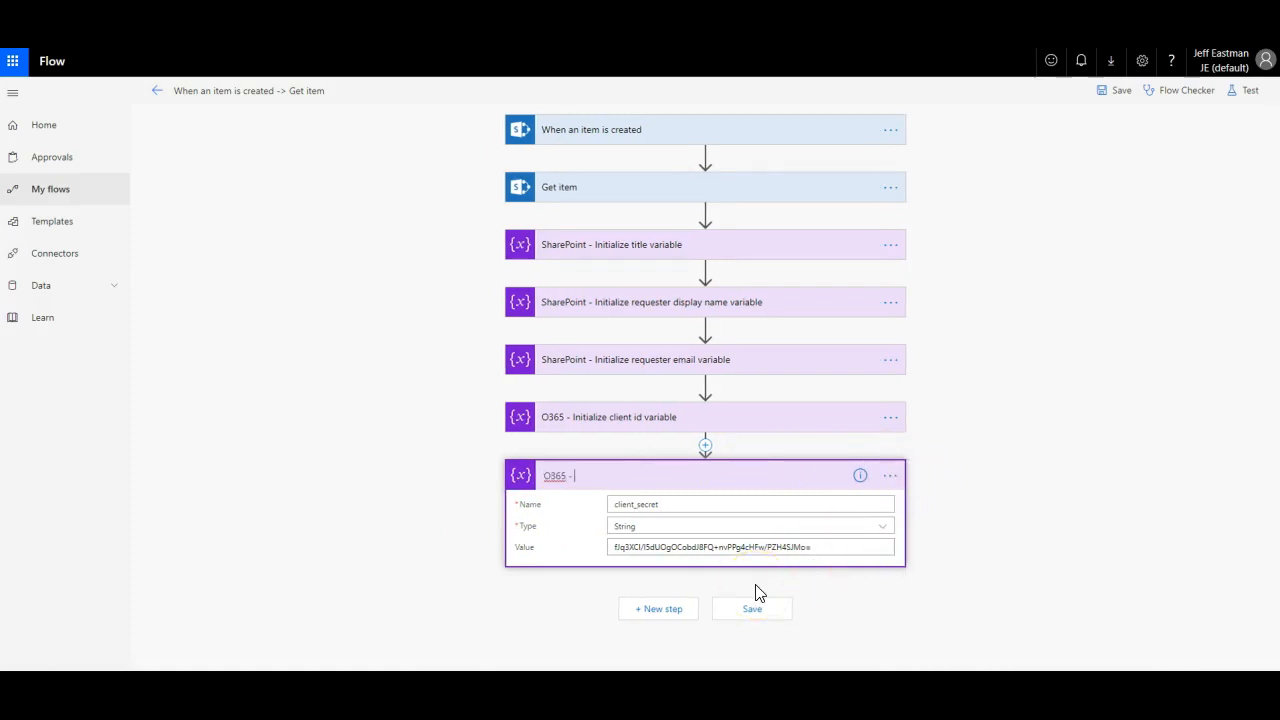
{"action": "type", "text": " Initialize client secret variable"}
{"action": "left_click", "coordinate": [754, 614]}
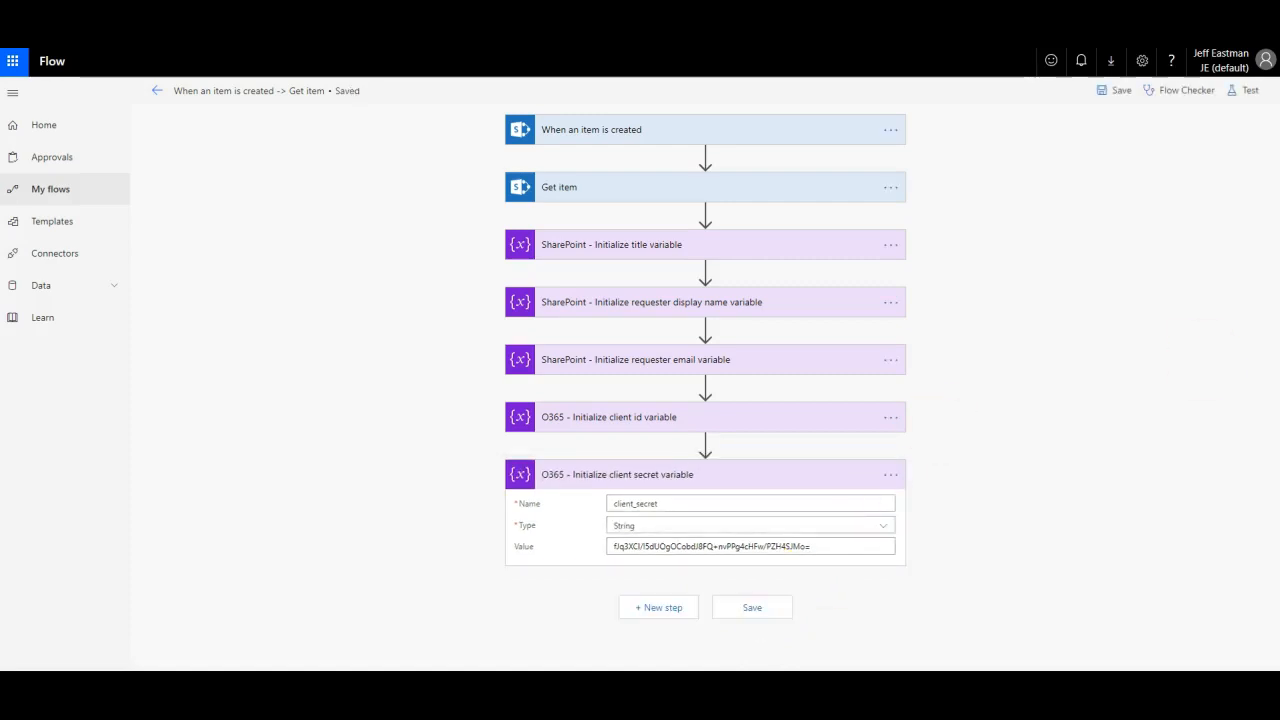
Step: Add a new Initialize variable step after the client secret step
{"action": "left_click", "coordinate": [672, 609]}
{"action": "left_click", "coordinate": [529, 566]}
{"action": "type", "text": "var"}
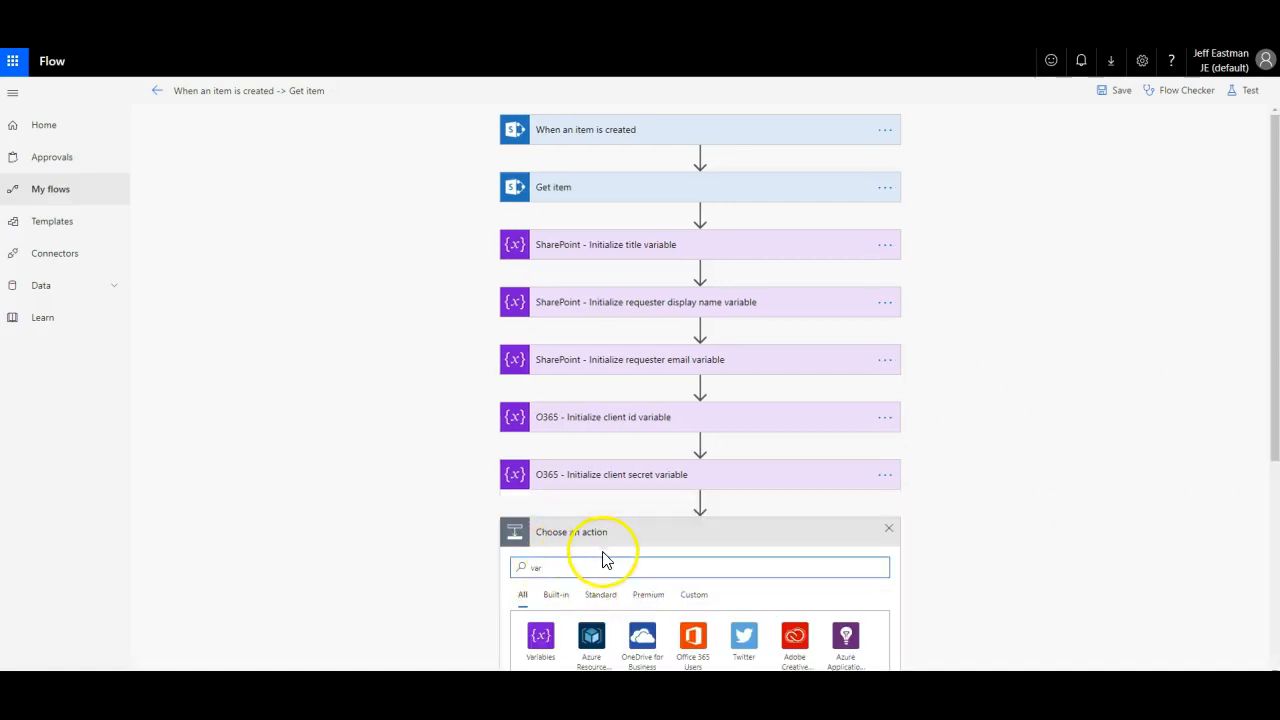
{"action": "scroll", "coordinate": [997, 443], "scroll_direction": "down", "scroll_amount": 2}
{"action": "scroll", "coordinate": [997, 443], "scroll_direction": "down", "scroll_amount": 2}
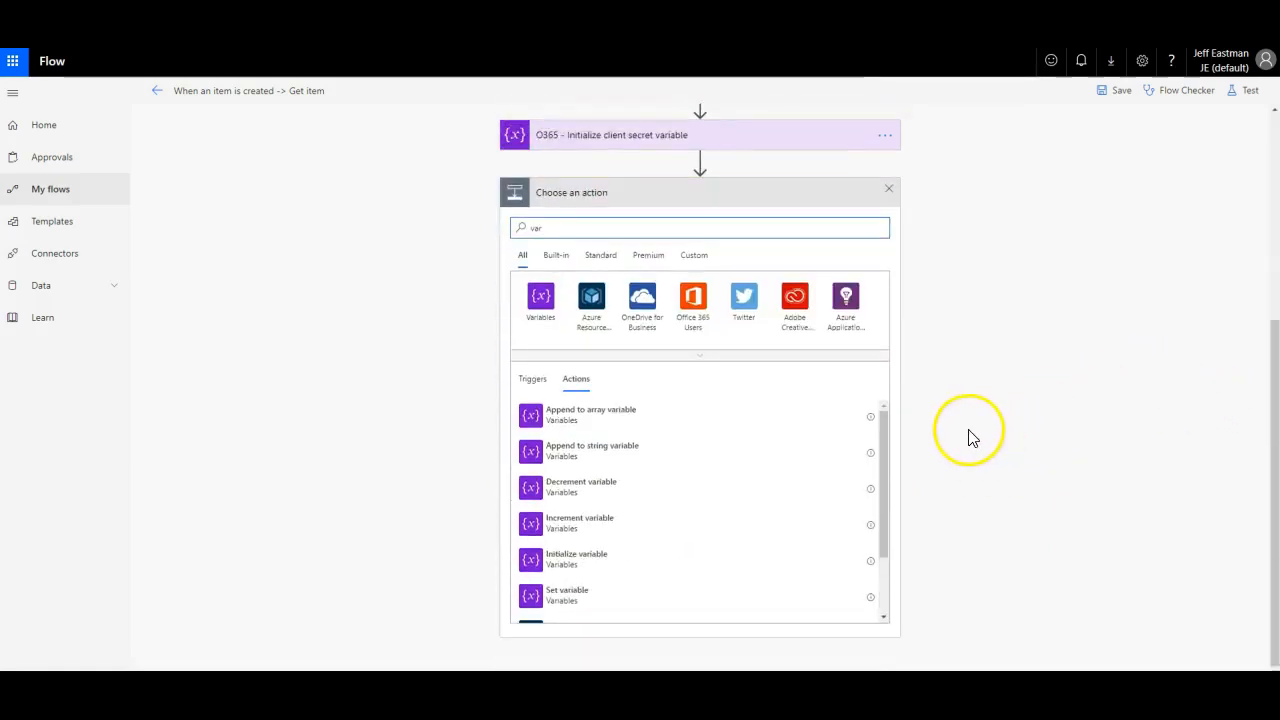
{"action": "left_click", "coordinate": [565, 563]}
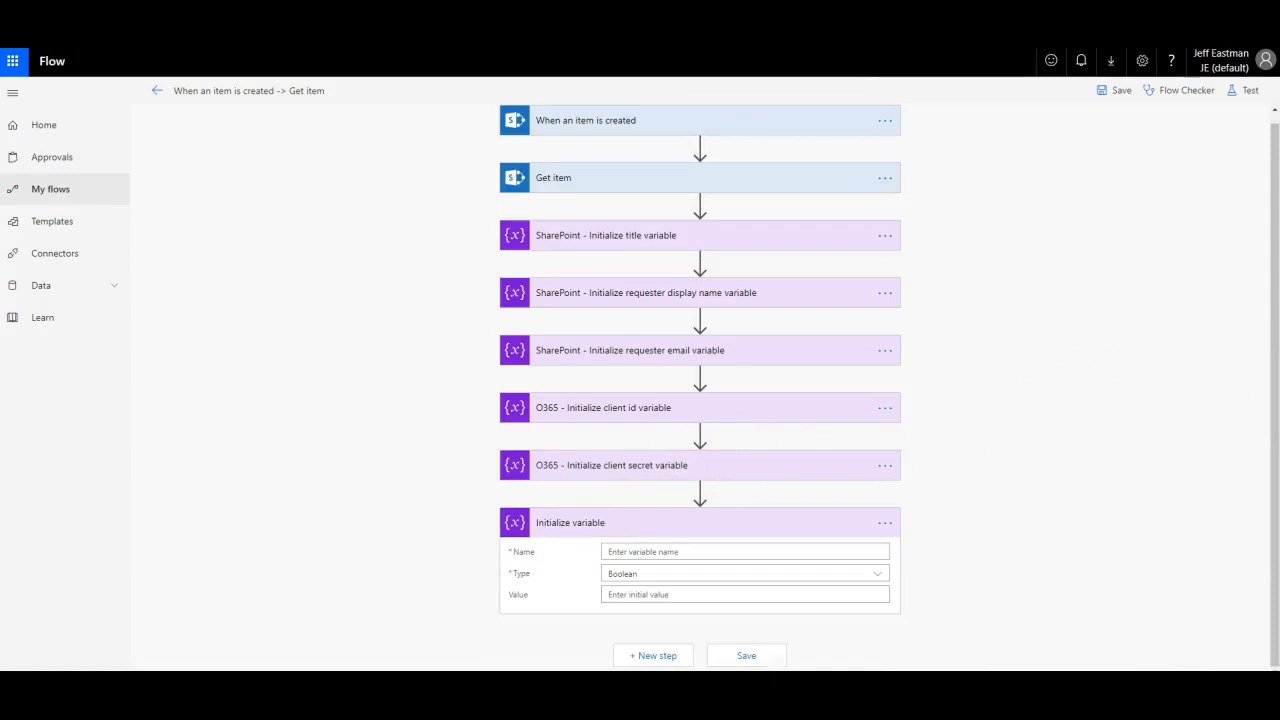
Step: Define the variable tenant_id as a String and paste the tenant ID as its value
{"action": "left_click", "coordinate": [669, 546]}
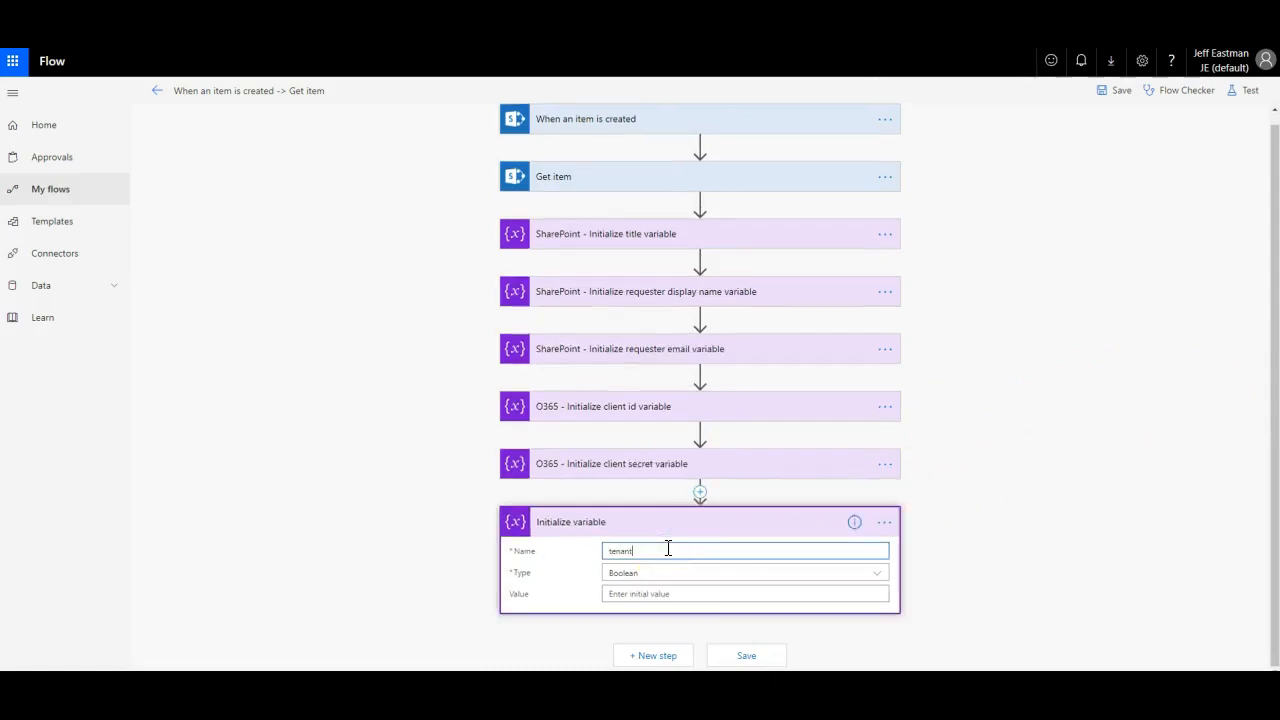
{"action": "key", "text": "Tab"}
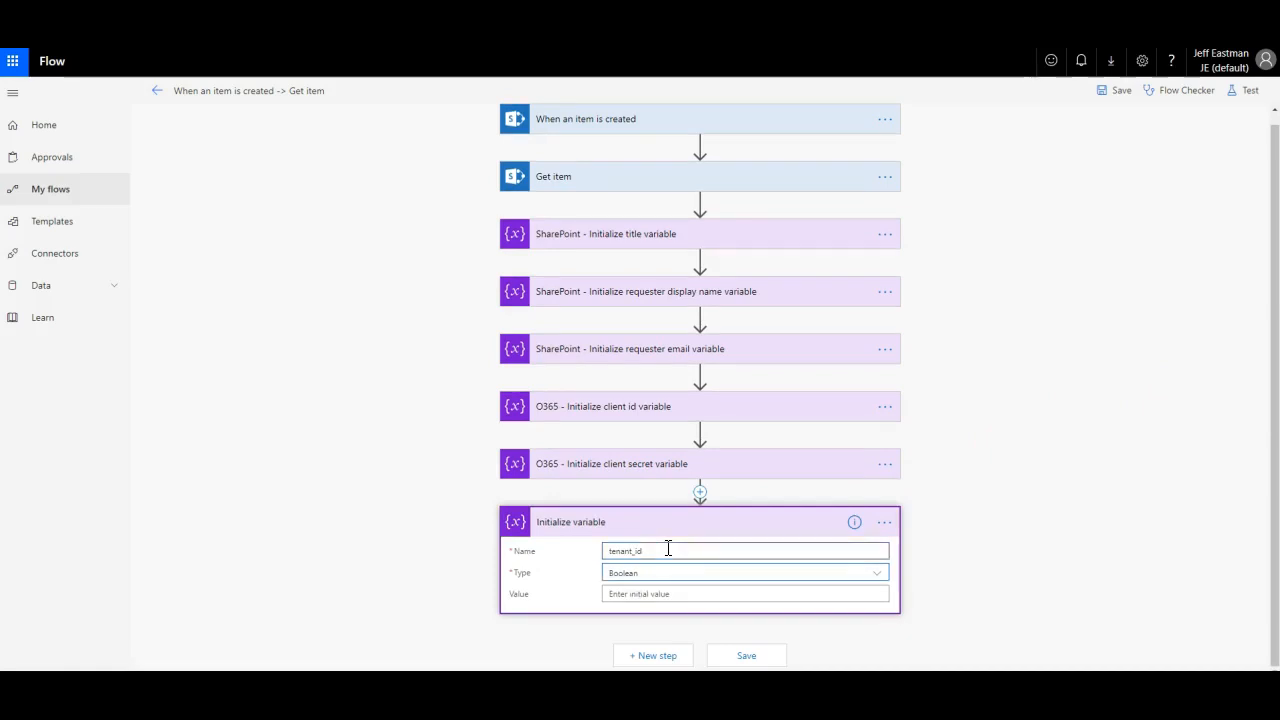
{"action": "left_click", "coordinate": [858, 572]}
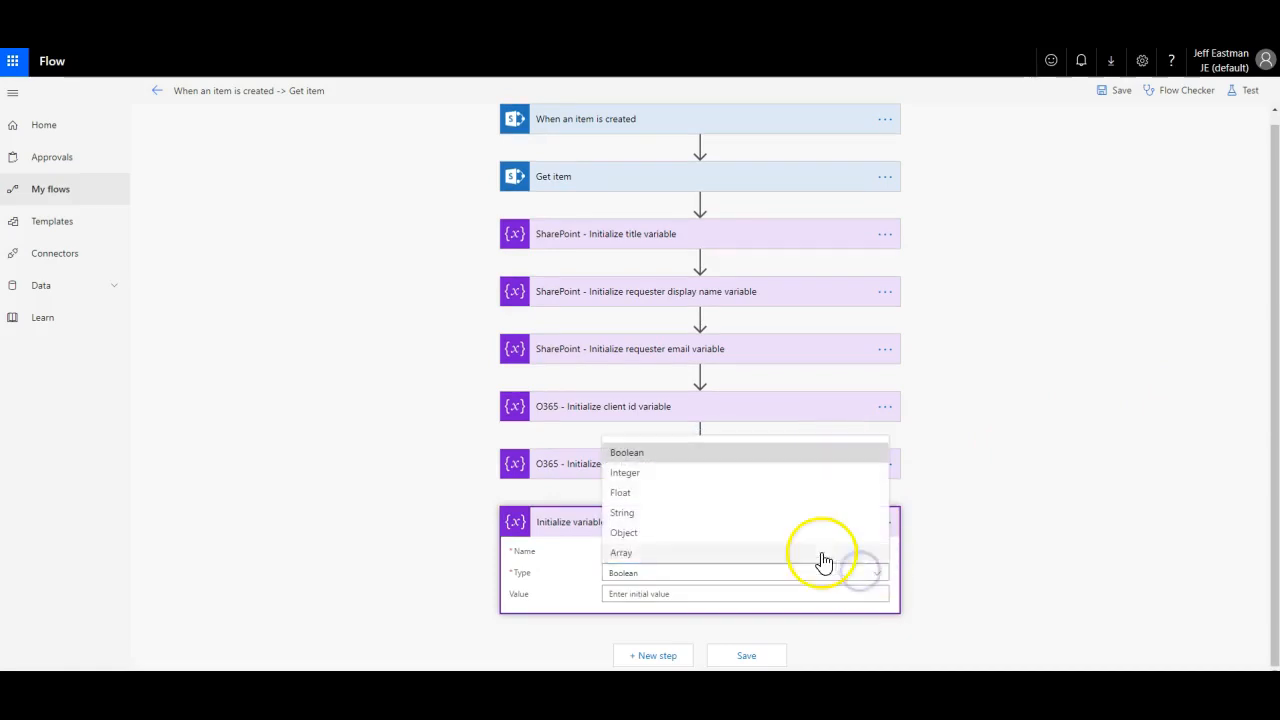
{"action": "left_click", "coordinate": [662, 514]}
{"action": "left_click", "coordinate": [633, 597]}
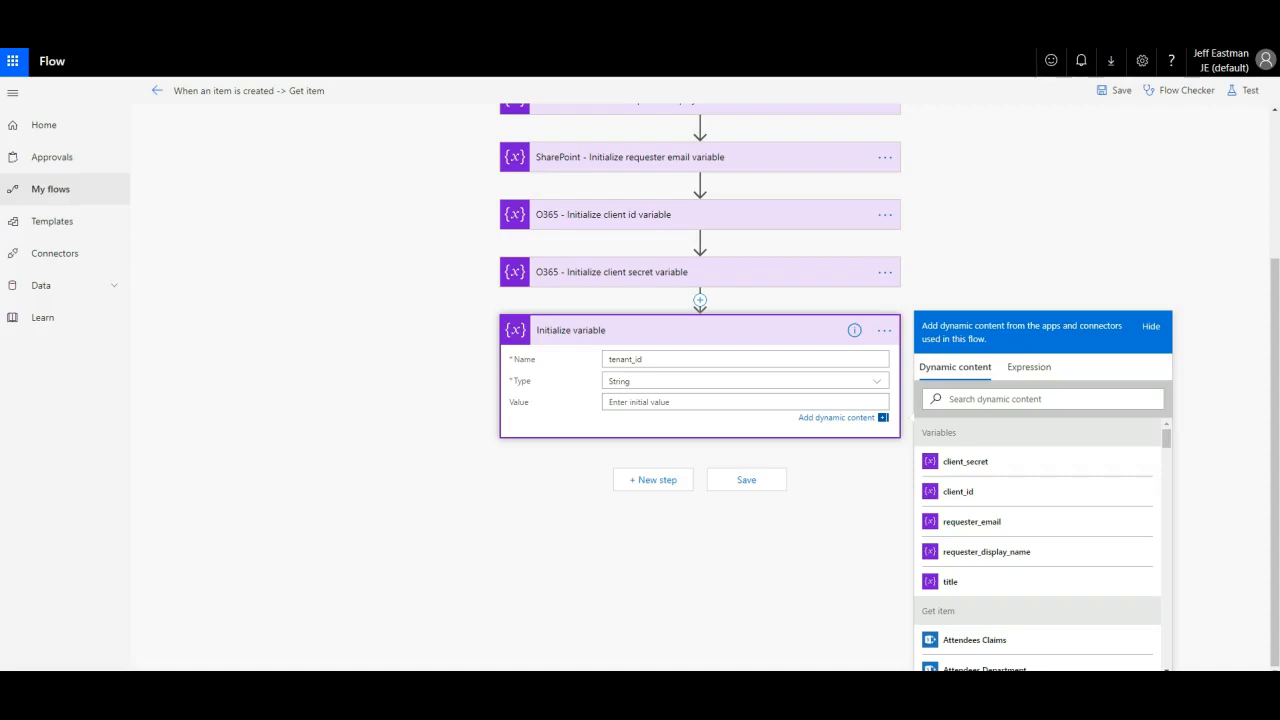
{"action": "left_click", "coordinate": [734, 401]}
{"action": "type", "text": "5736d739-d14f-43cf-8510-41fa98cd7398"}
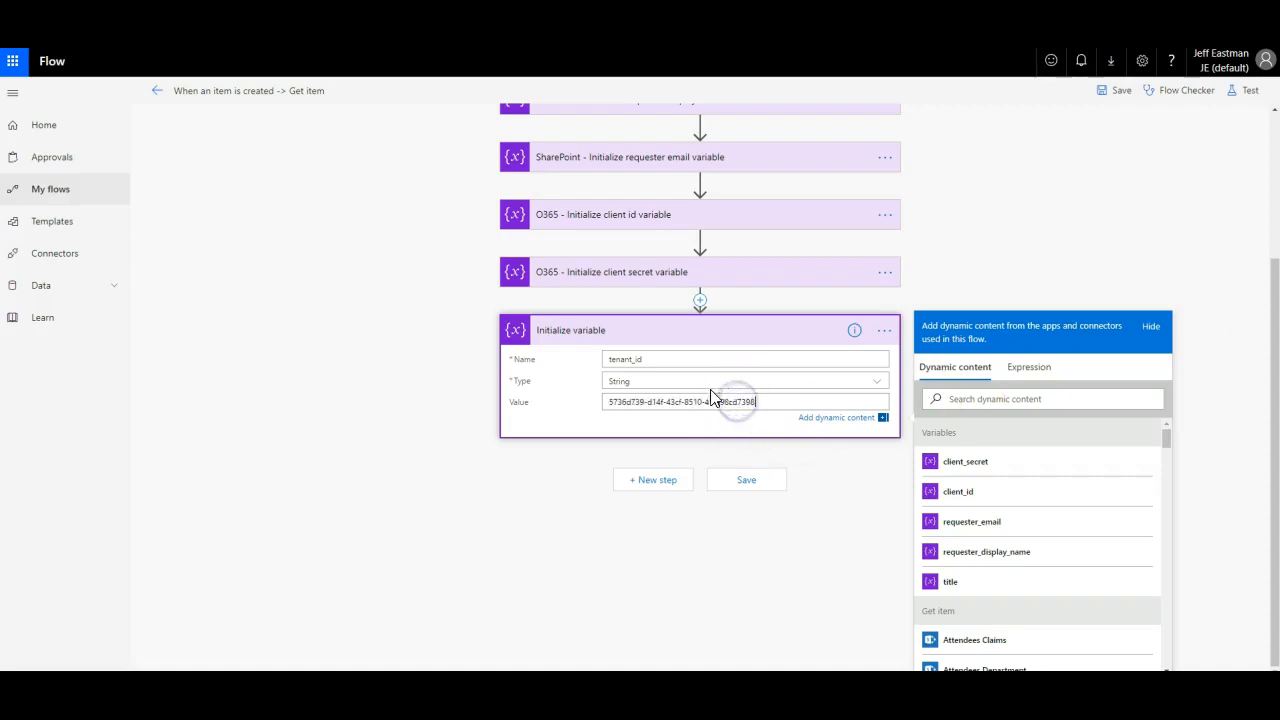
{"action": "left_click", "coordinate": [893, 333]}
Step: Rename the step 'O365 - Initialize tenant id variable' and save the flow
{"action": "left_click", "coordinate": [885, 521]}
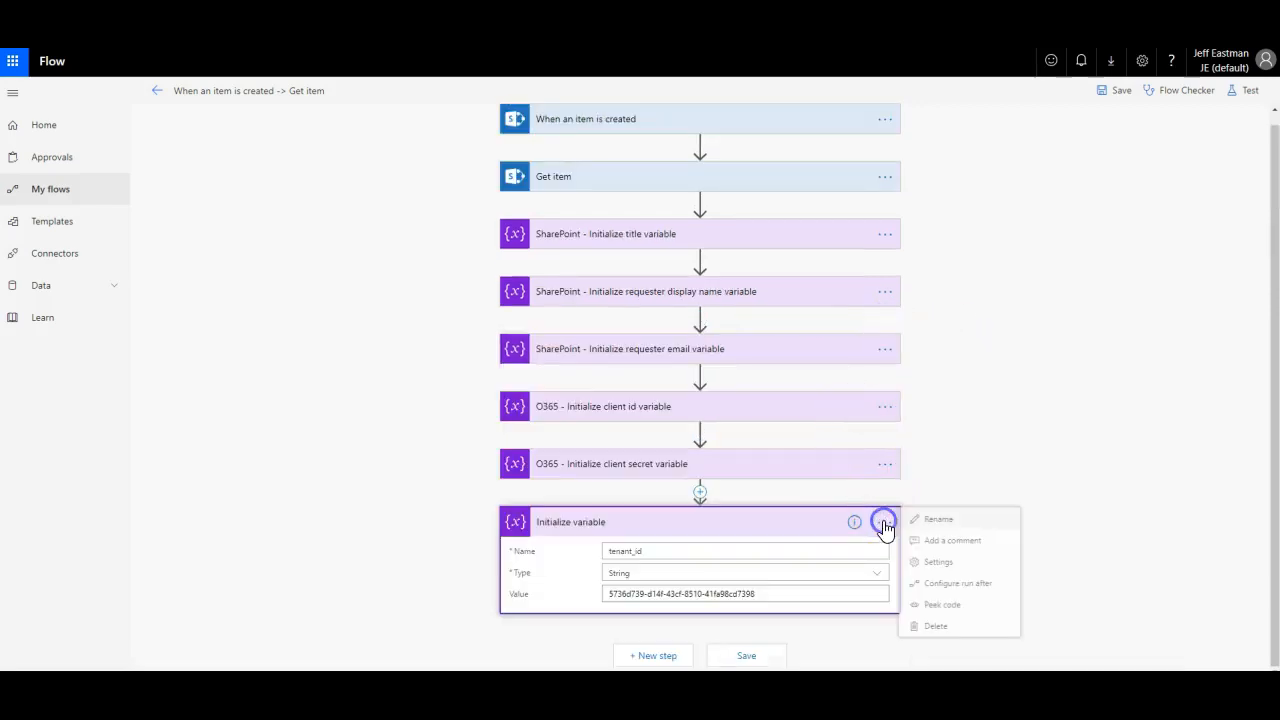
{"action": "left_click", "coordinate": [927, 521]}
{"action": "type", "text": "O365 - Initia"}
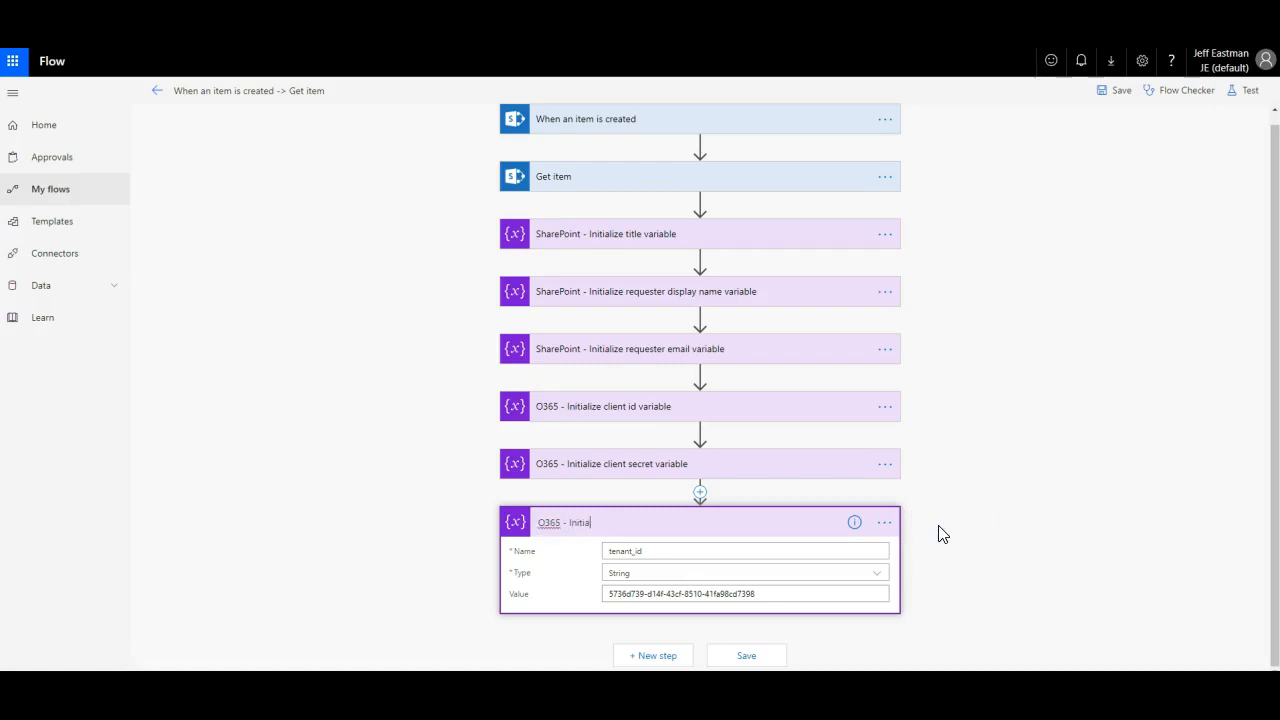
{"action": "type", "text": "lize tenant id variable"}
{"action": "left_click", "coordinate": [986, 551]}
{"action": "left_click", "coordinate": [750, 657]}
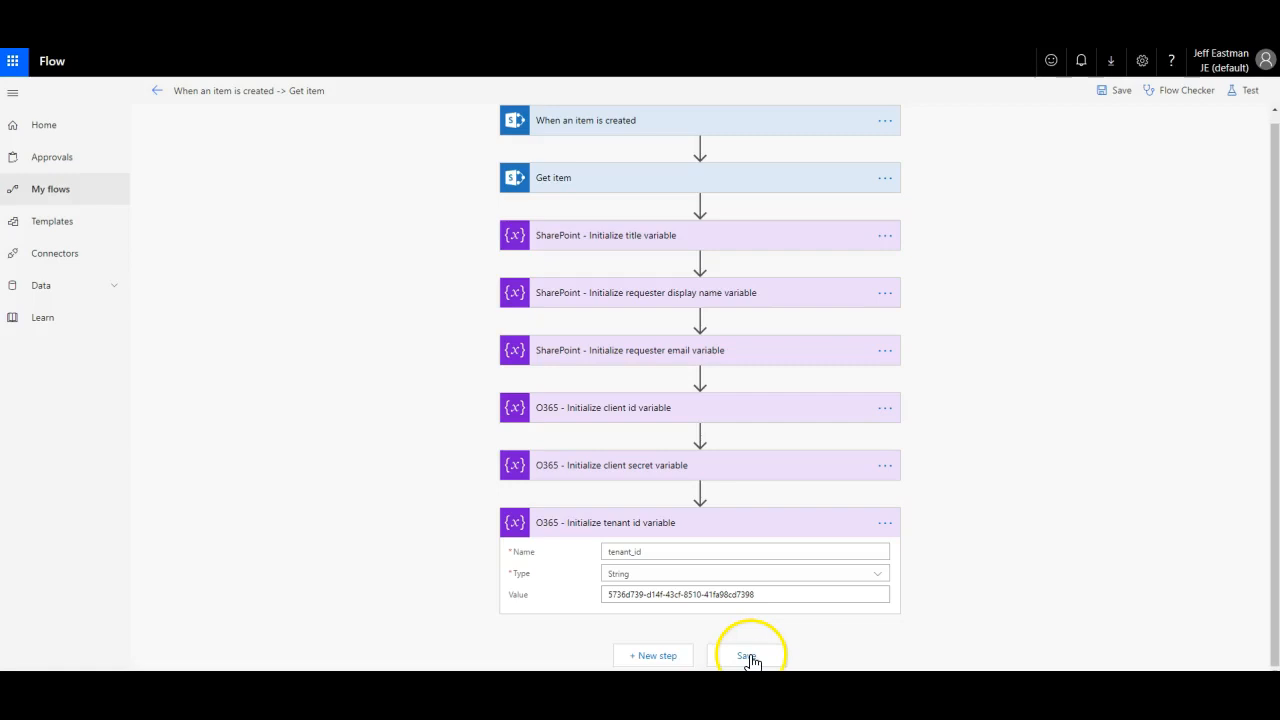
{"action": "left_click", "coordinate": [795, 528]}
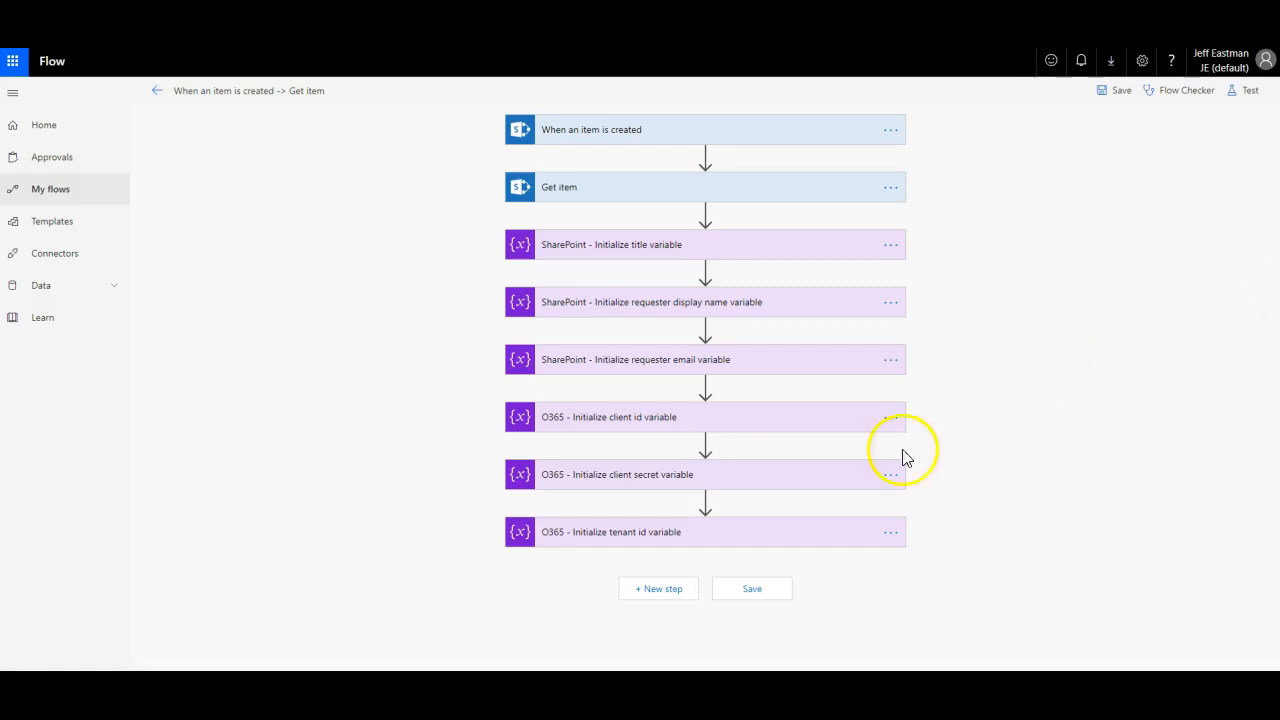
Step: Search 'http' and add the HTTP action after the tenant id variable step
{"action": "left_click", "coordinate": [660, 588]}
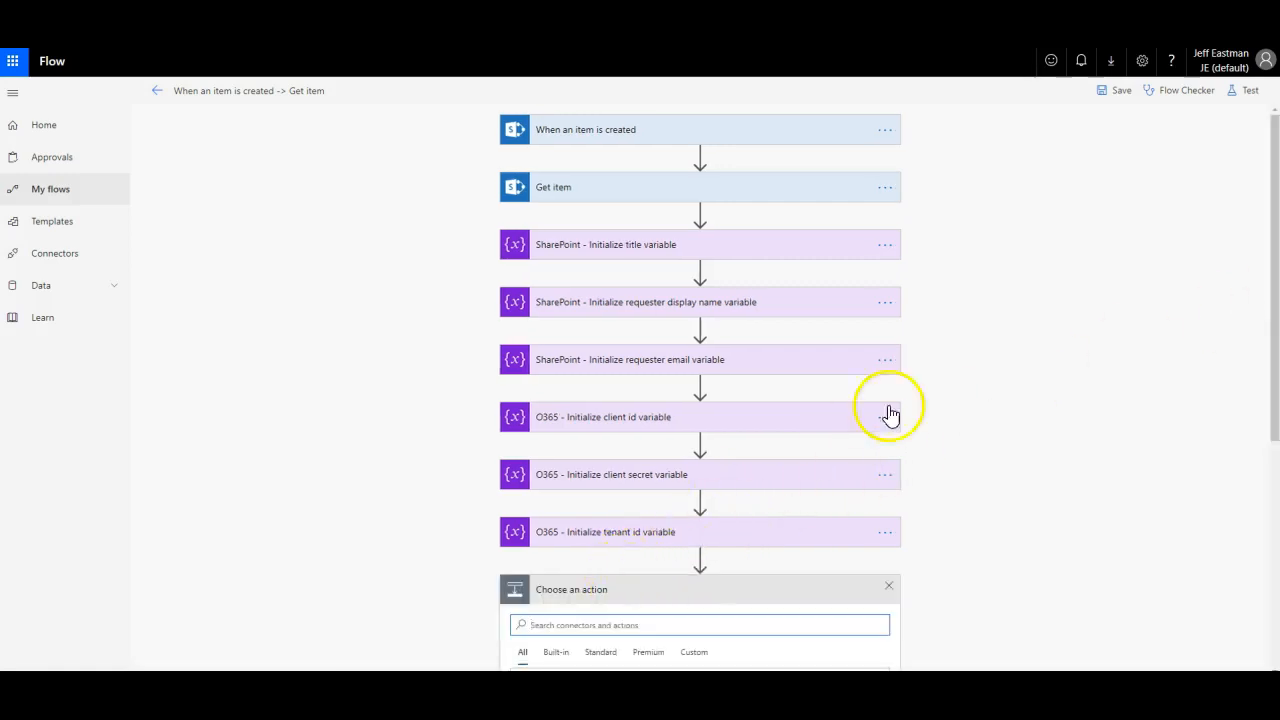
{"action": "type", "text": "http"}
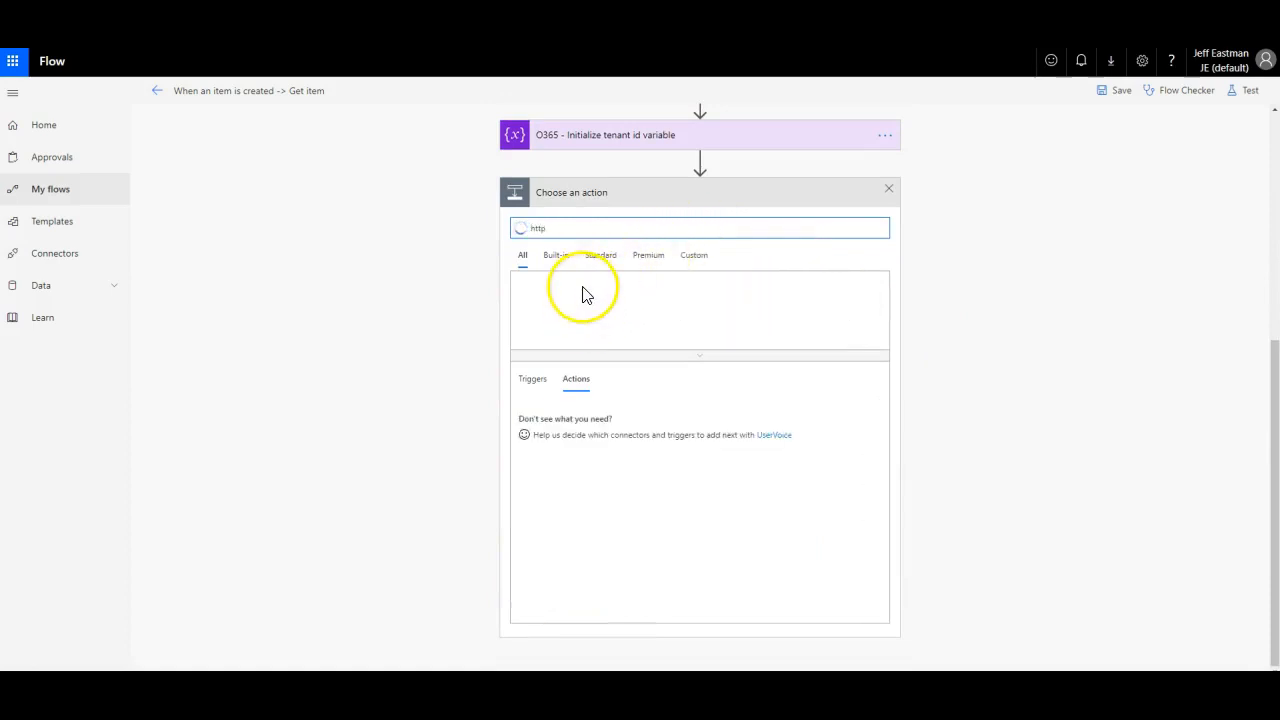
{"action": "left_click", "coordinate": [532, 416]}
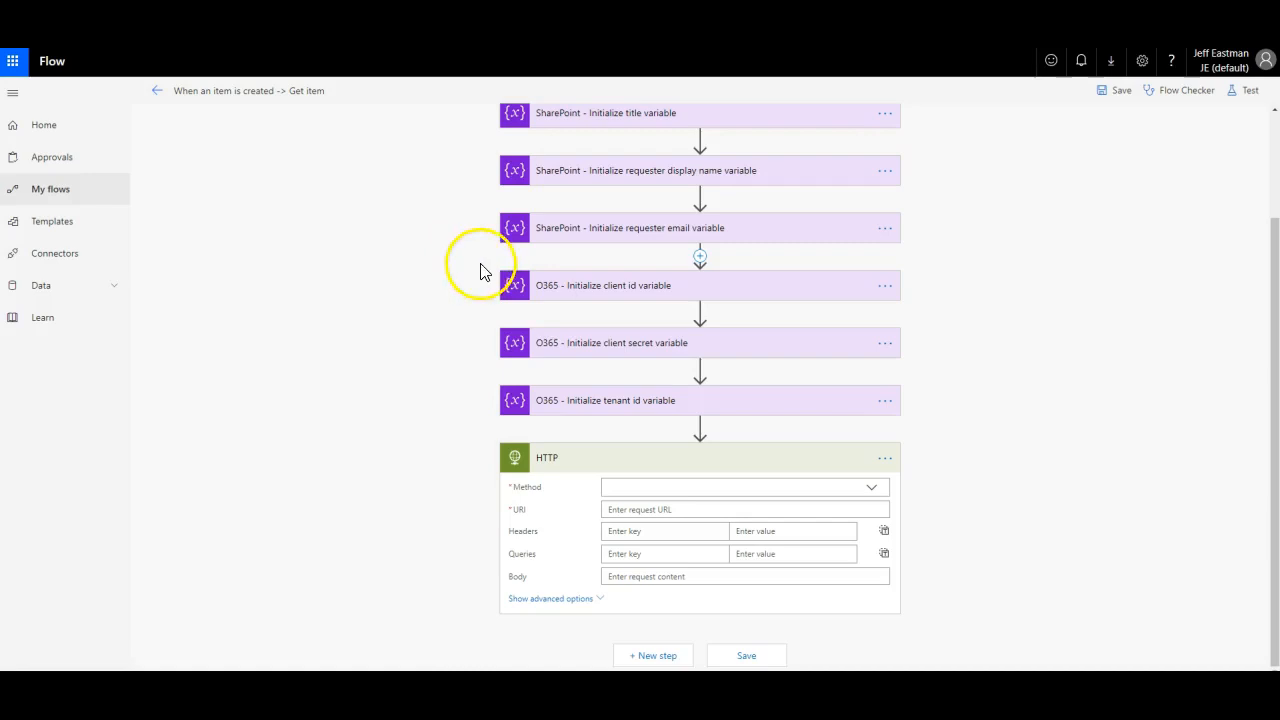
{"action": "left_click", "coordinate": [873, 493]}
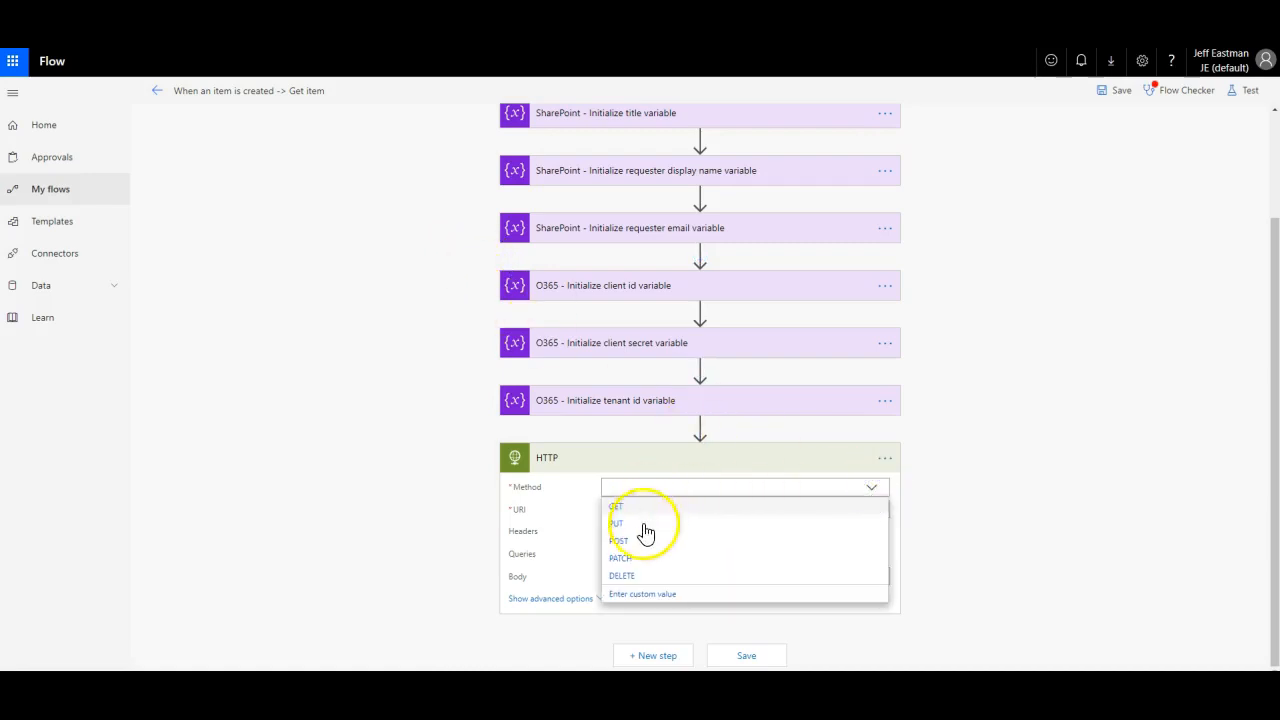
{"action": "left_click", "coordinate": [616, 541]}
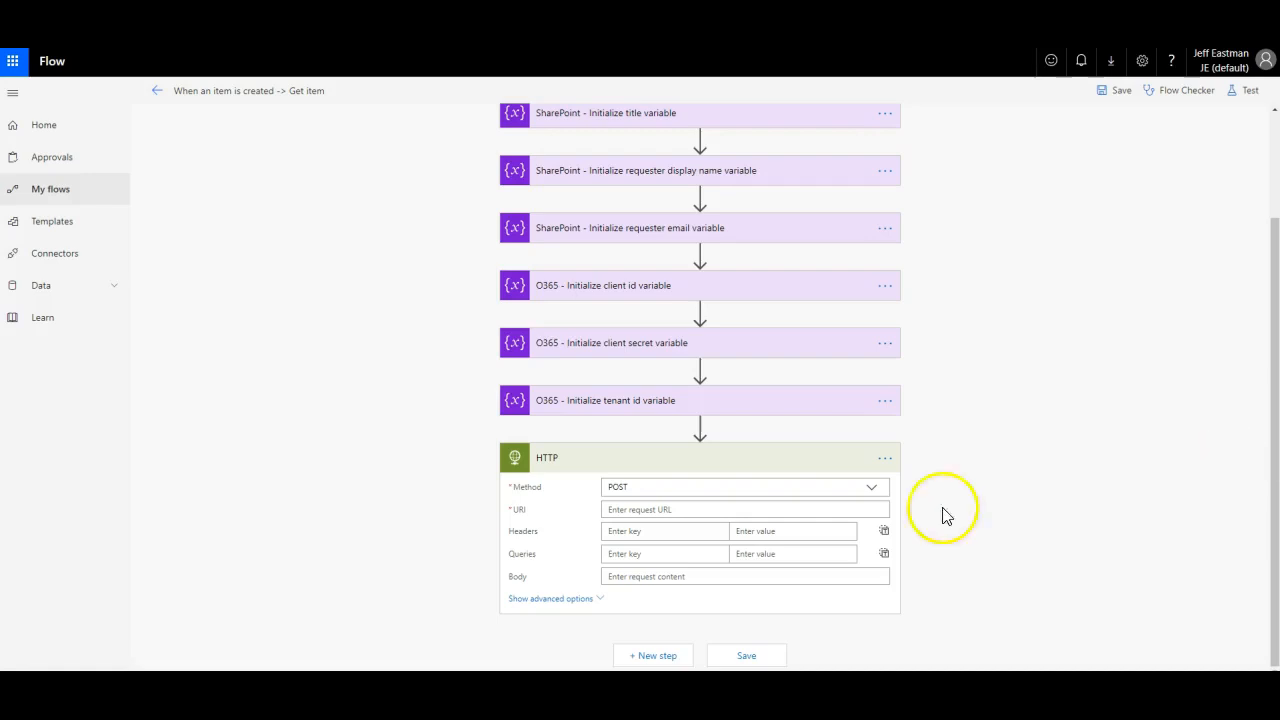
{"action": "left_click", "coordinate": [624, 510]}
{"action": "left_click", "coordinate": [643, 401]}
{"action": "key", "text": "ctrl+v"}
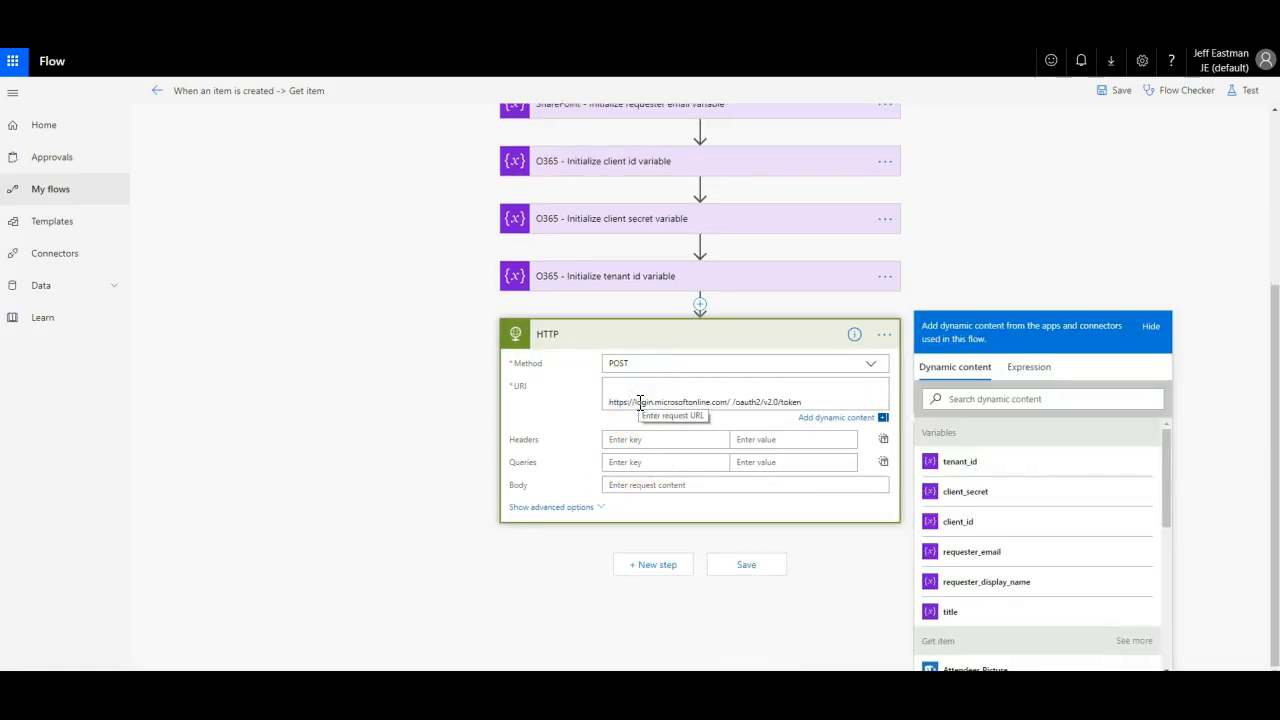
{"action": "left_click", "coordinate": [608, 401]}
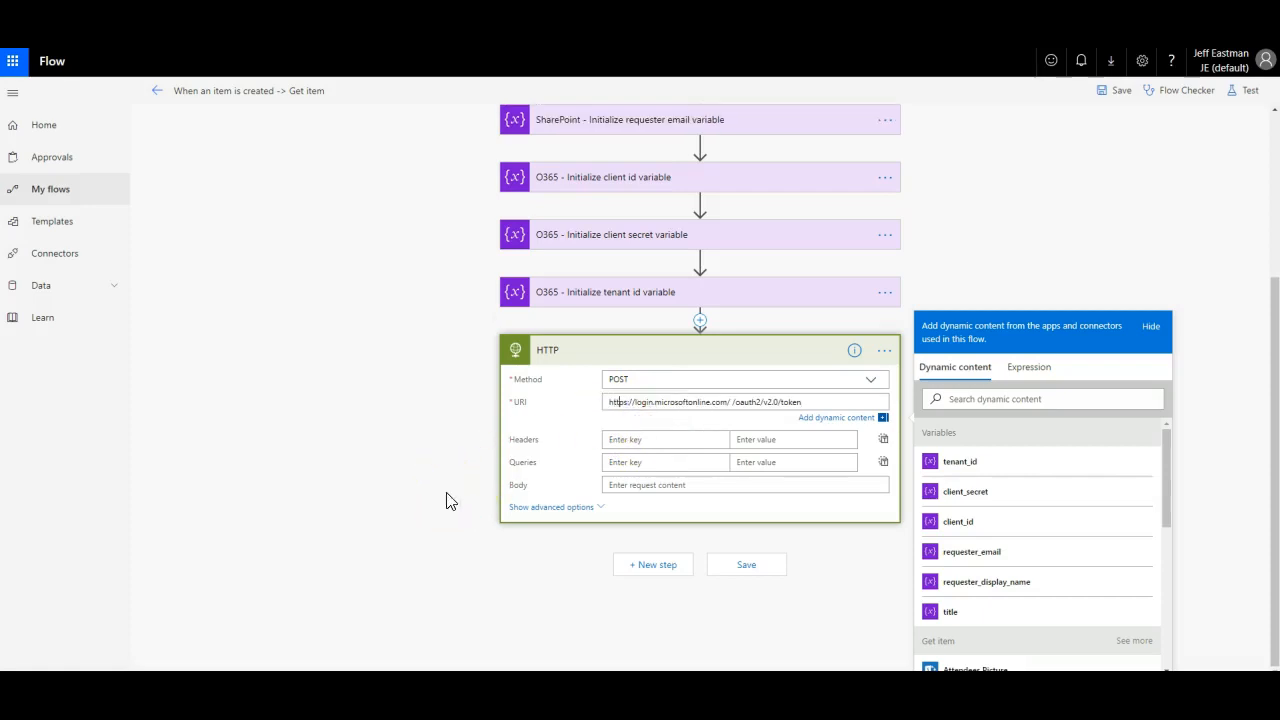
{"action": "key", "text": "alt+Tab"}
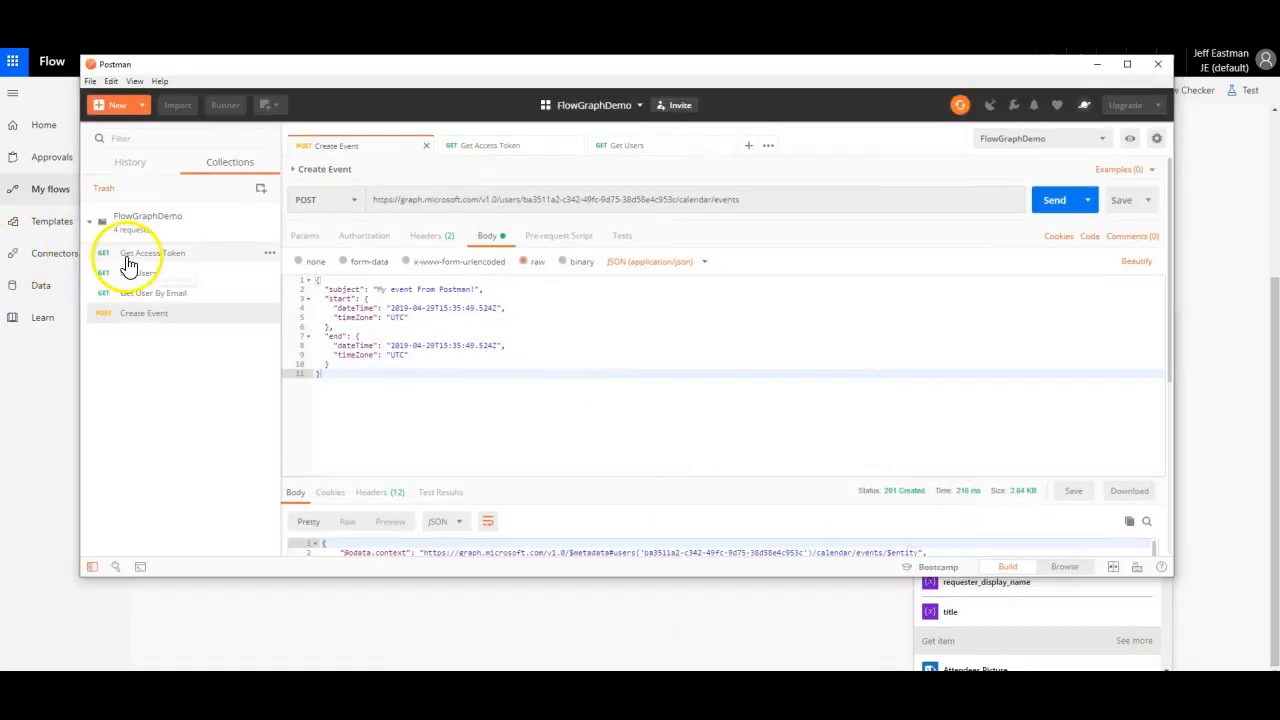
Step: Check the Get Access Token request's headers and environment variables in Postman, then return to Flow
{"action": "left_click", "coordinate": [131, 253]}
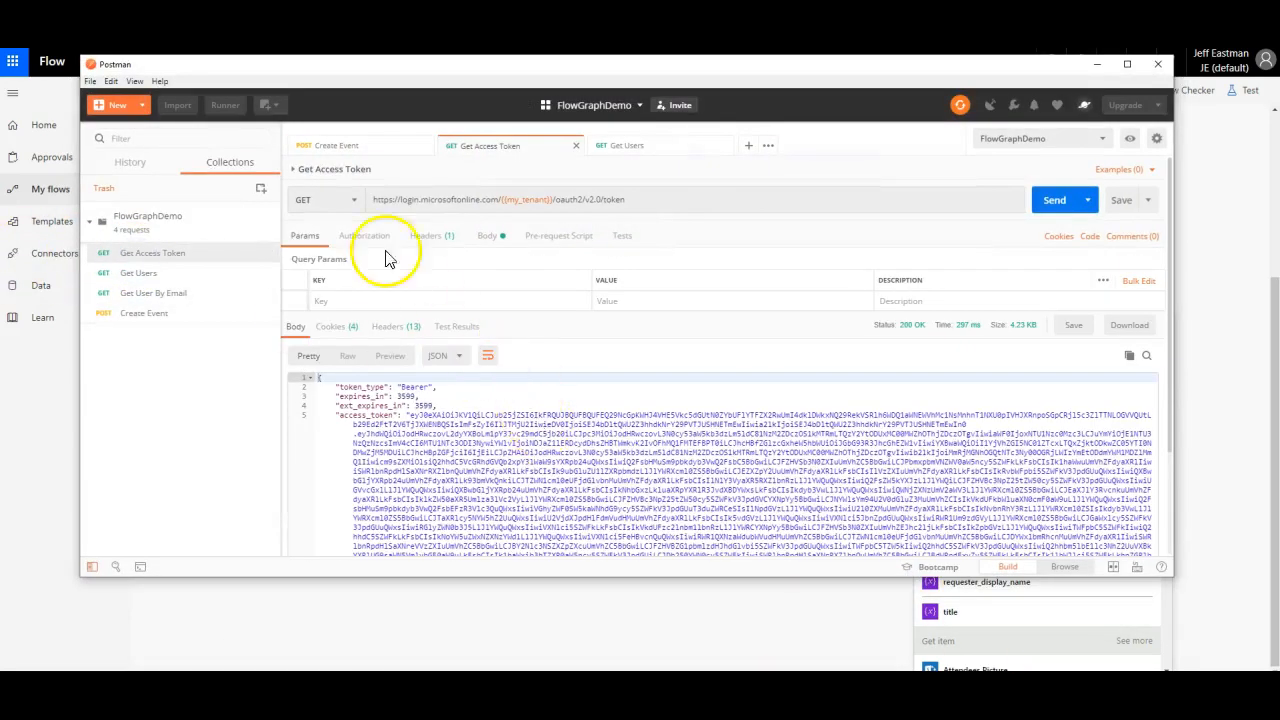
{"action": "left_click", "coordinate": [425, 238]}
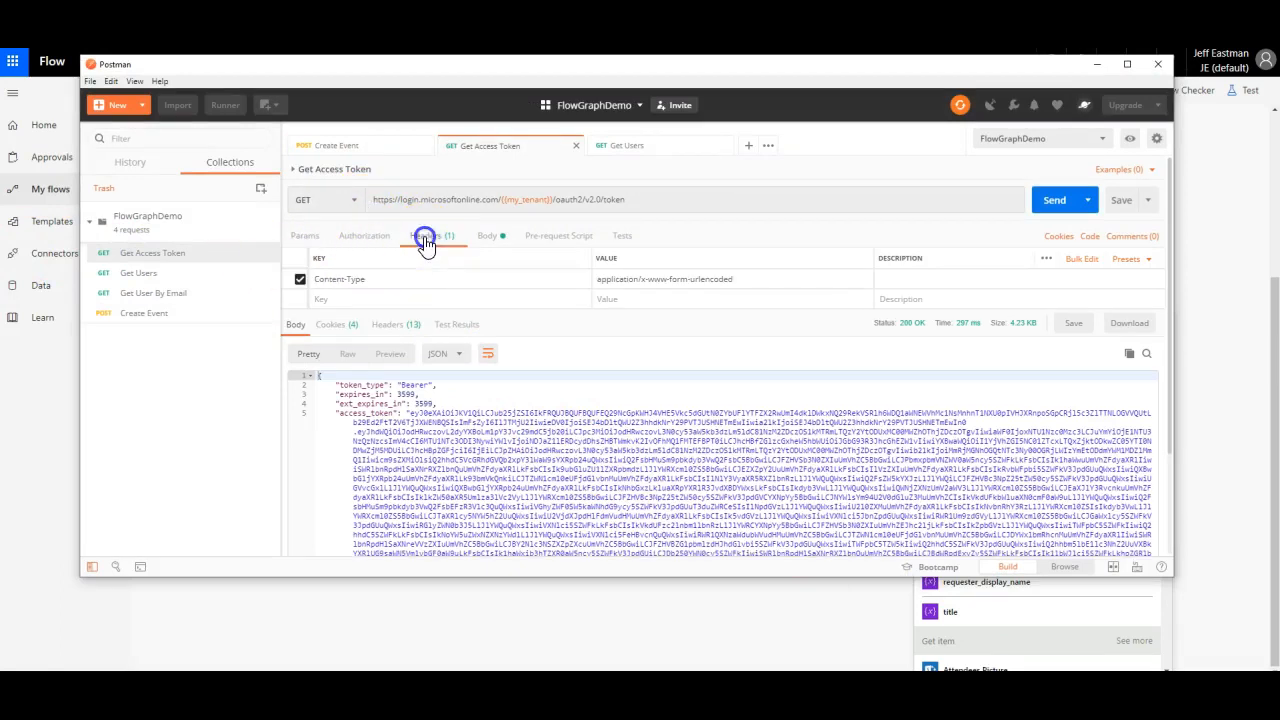
{"action": "left_click", "coordinate": [1130, 138]}
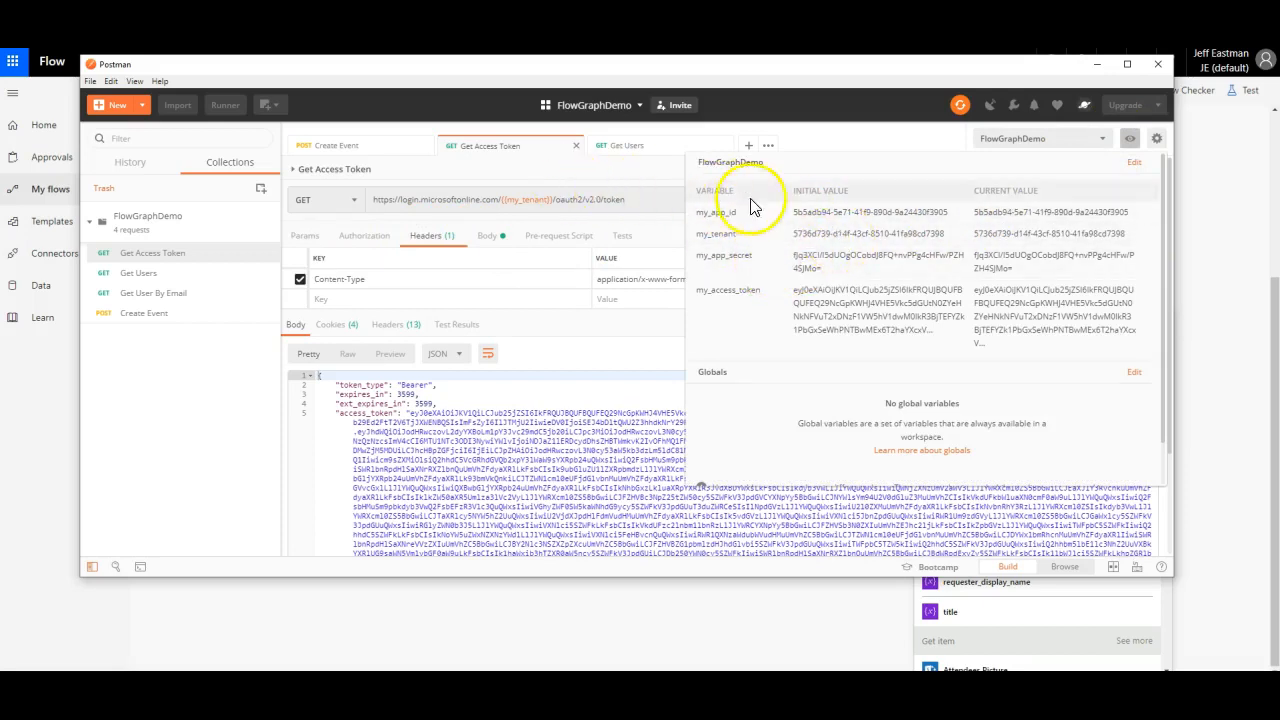
{"action": "left_click_drag", "start_coordinate": [669, 72], "coordinate": [737, 107]}
{"action": "left_click", "coordinate": [713, 234]}
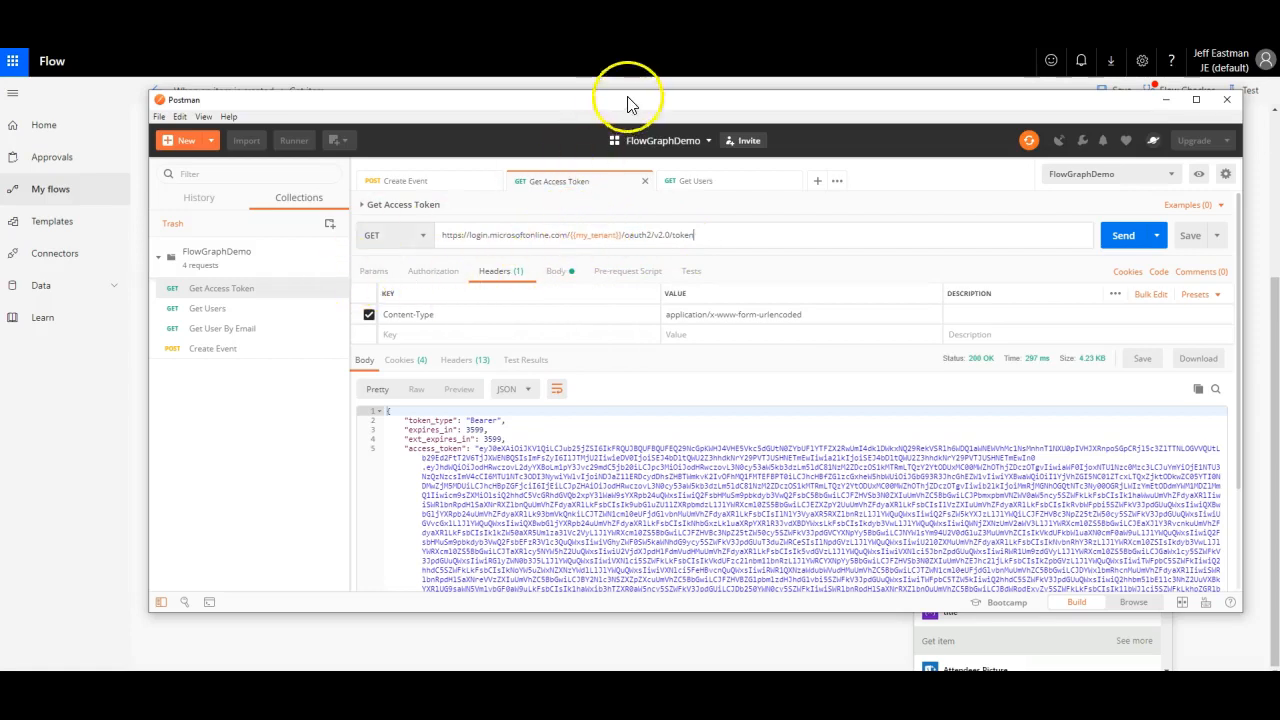
{"action": "left_click", "coordinate": [608, 42]}
{"action": "left_click", "coordinate": [735, 402]}
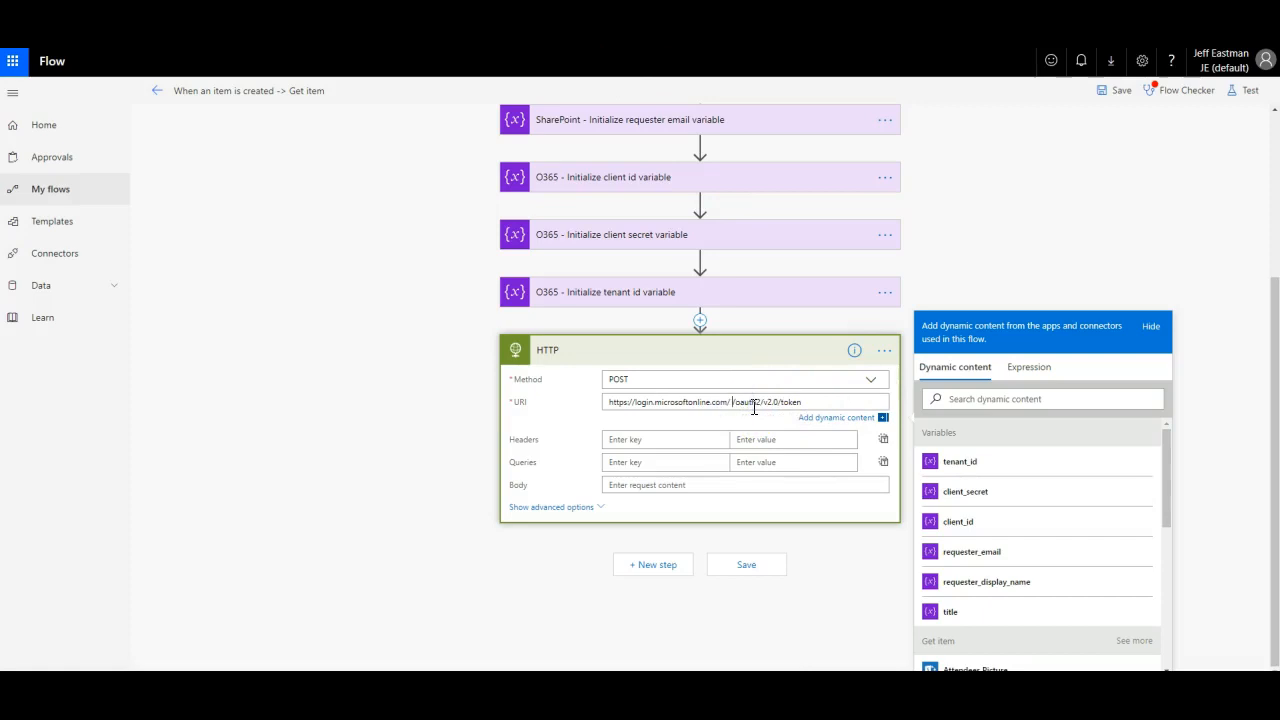
Step: Insert tenant_id into the URI gap and add header Content-Type: application/x-www-form-urlencoded
{"action": "left_click", "coordinate": [963, 466]}
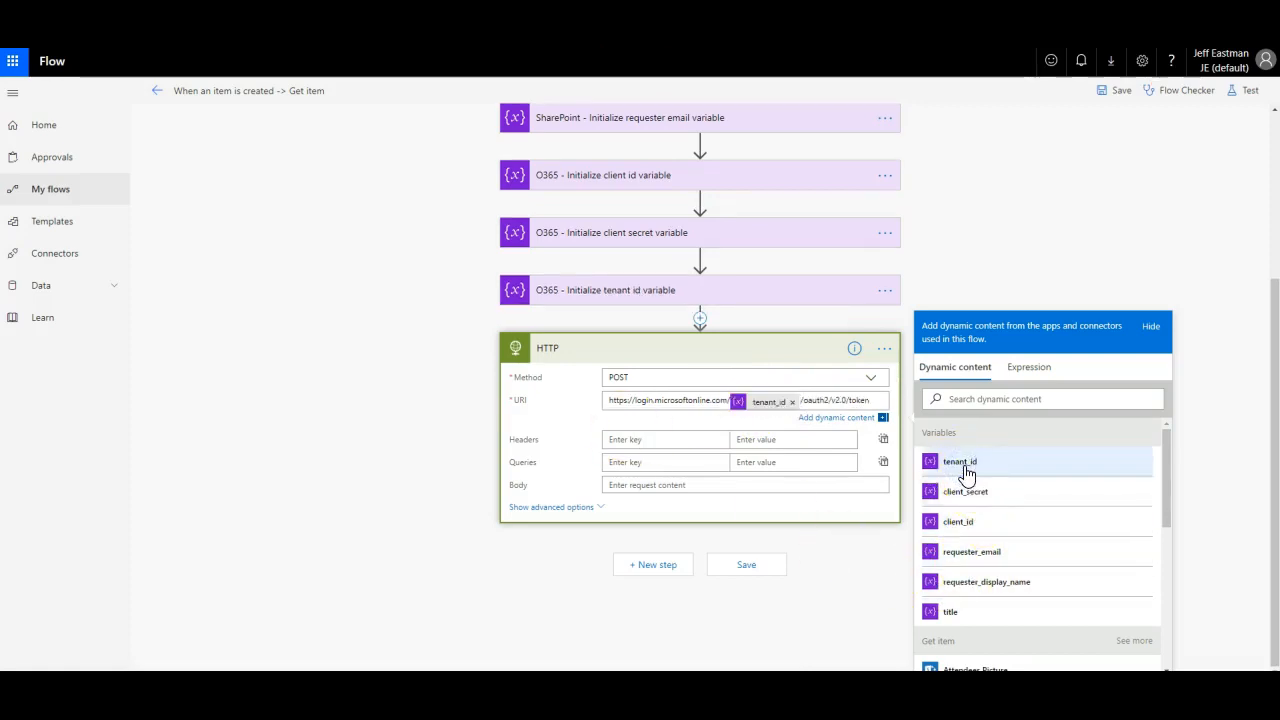
{"action": "left_click", "coordinate": [625, 440]}
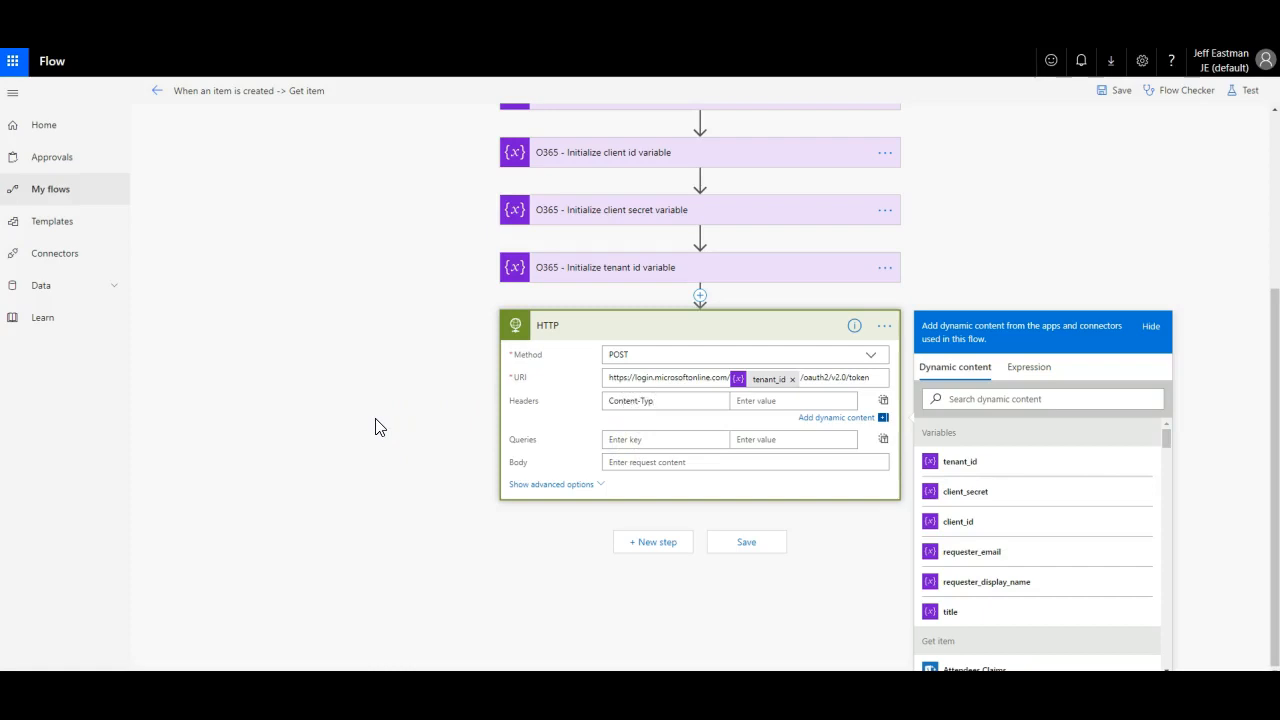
{"action": "key", "text": "Tab"}
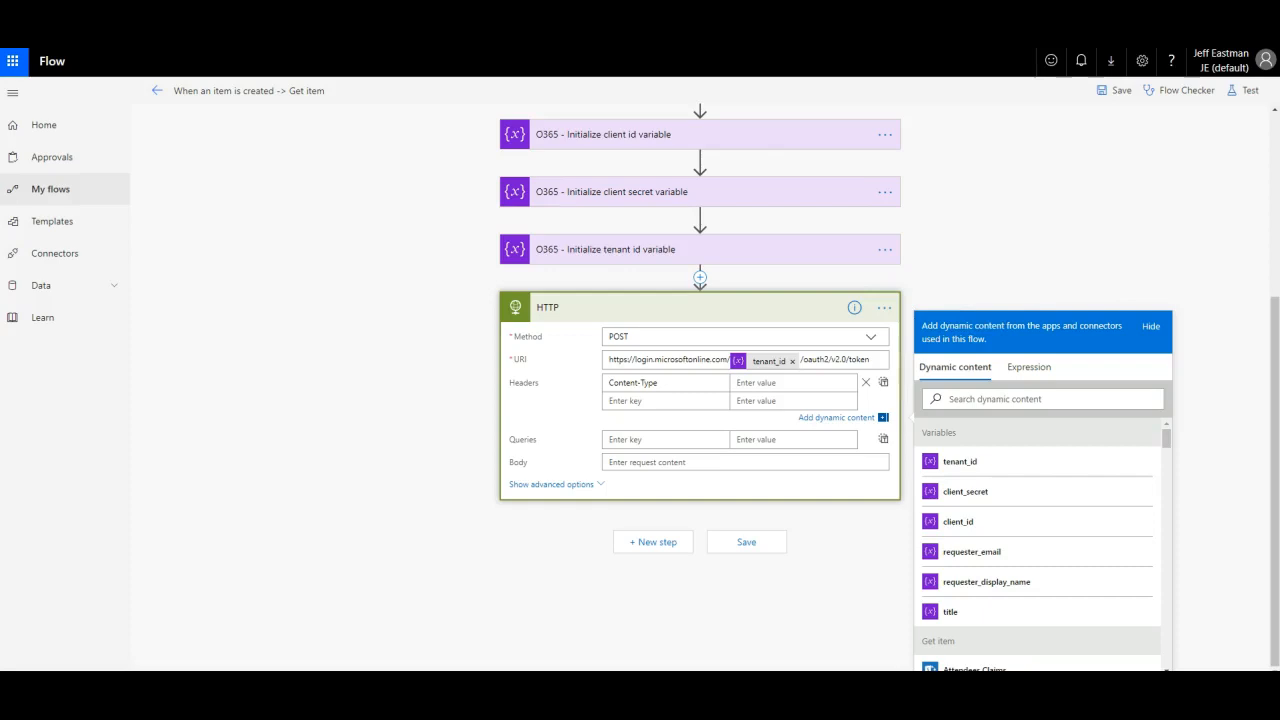
{"action": "left_click", "coordinate": [826, 383]}
{"action": "type", "text": "application/x-www-form-urlencoded"}
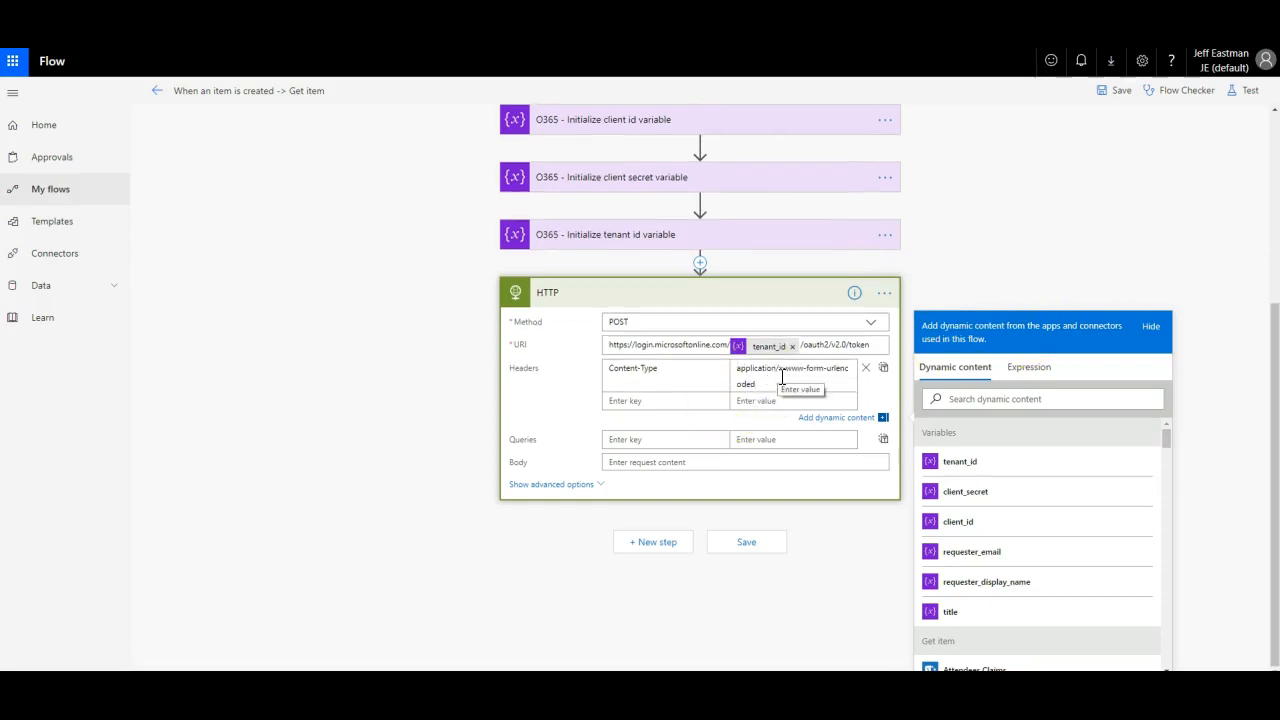
{"action": "left_click", "coordinate": [643, 512]}
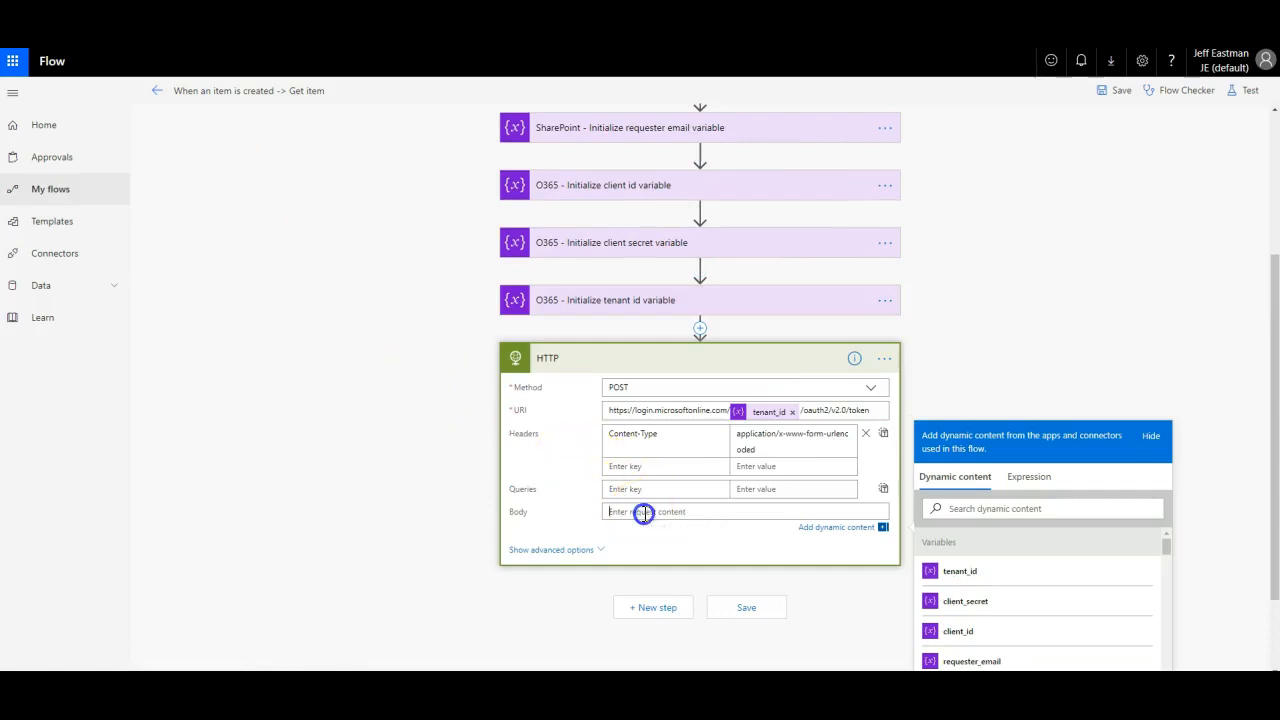
Step: Paste the client-credentials body with the scope URL encoded as %3A and %2F, then save
{"action": "key", "text": "ctrl+v"}
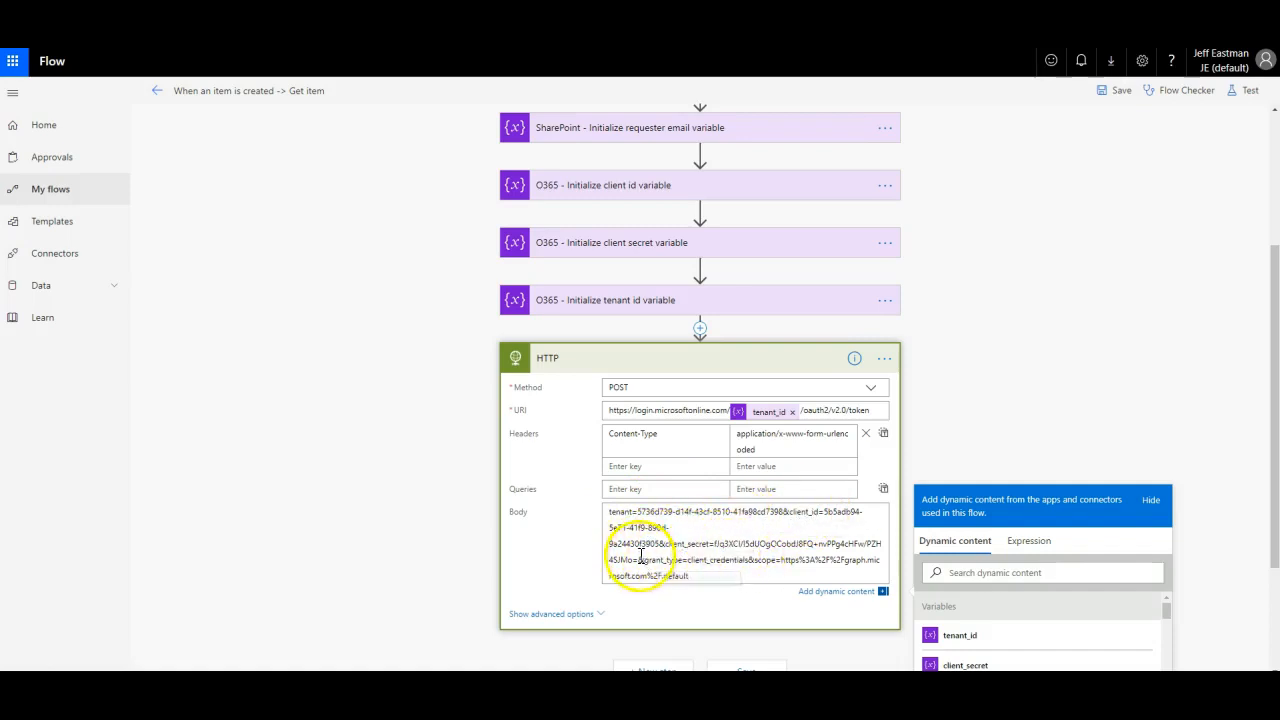
{"action": "double_click", "coordinate": [655, 561]}
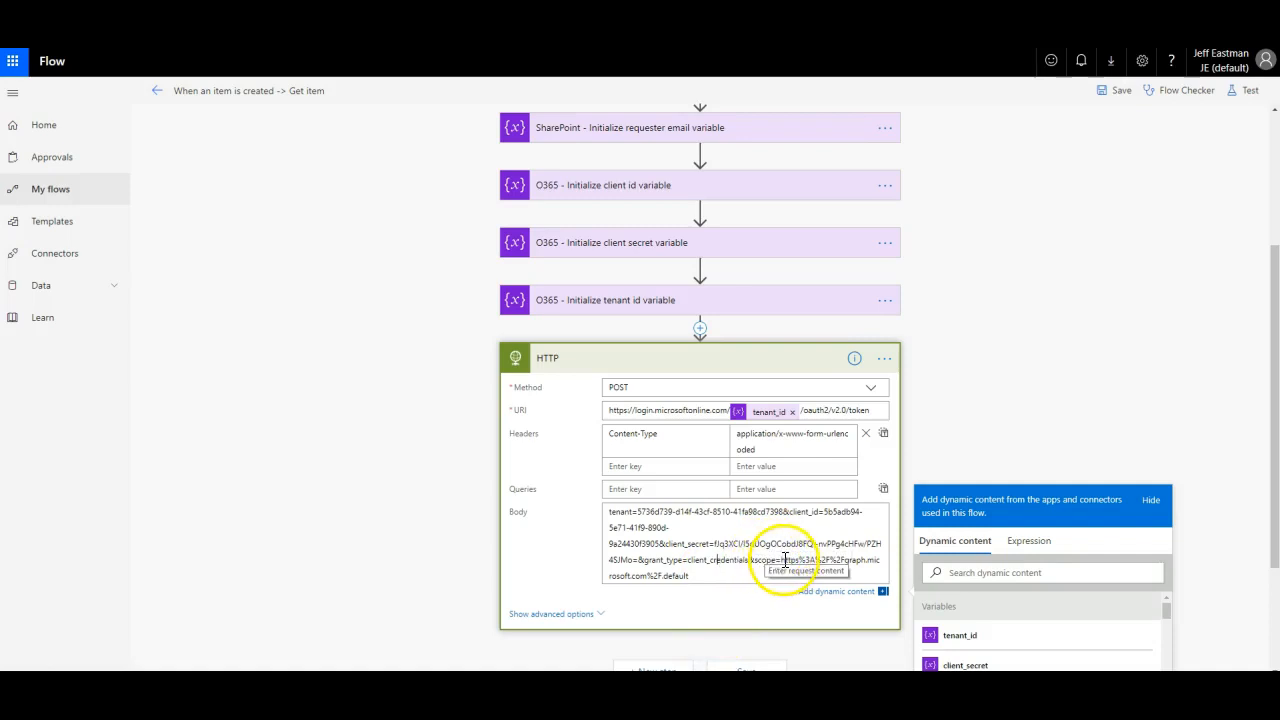
{"action": "left_click_drag", "start_coordinate": [781, 560], "coordinate": [806, 563]}
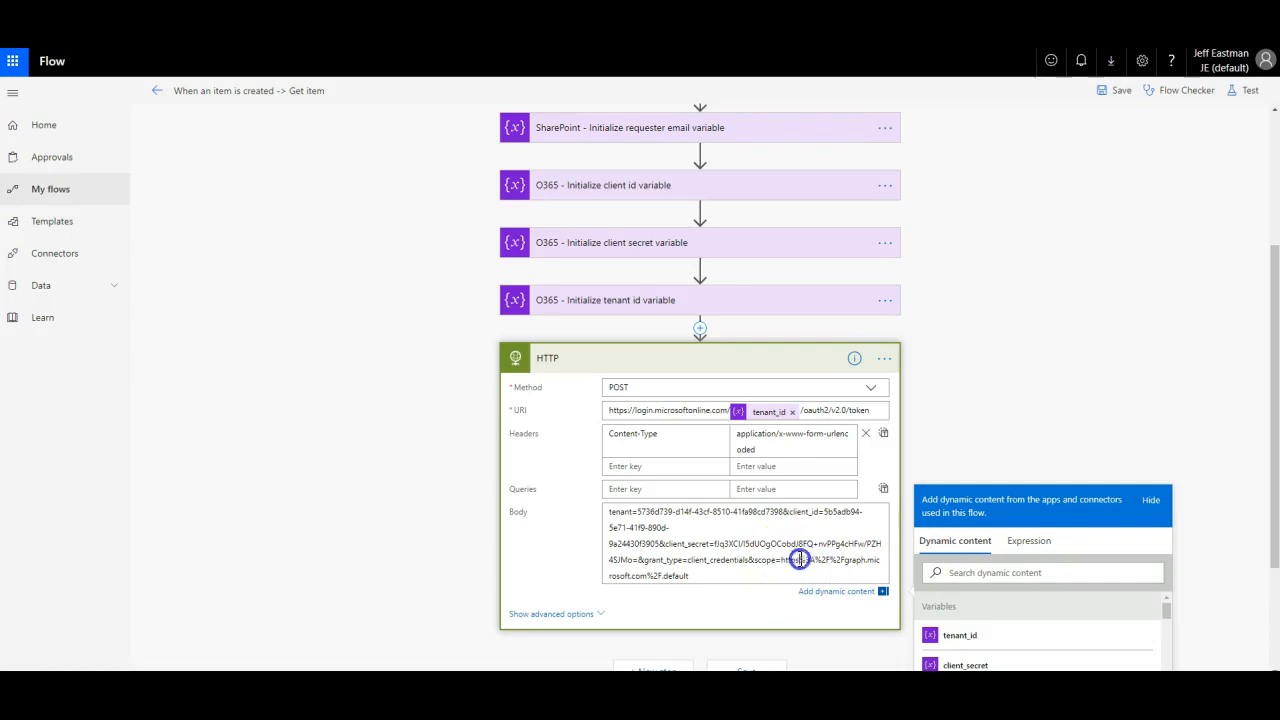
{"action": "left_click_drag", "start_coordinate": [808, 559], "coordinate": [811, 561]}
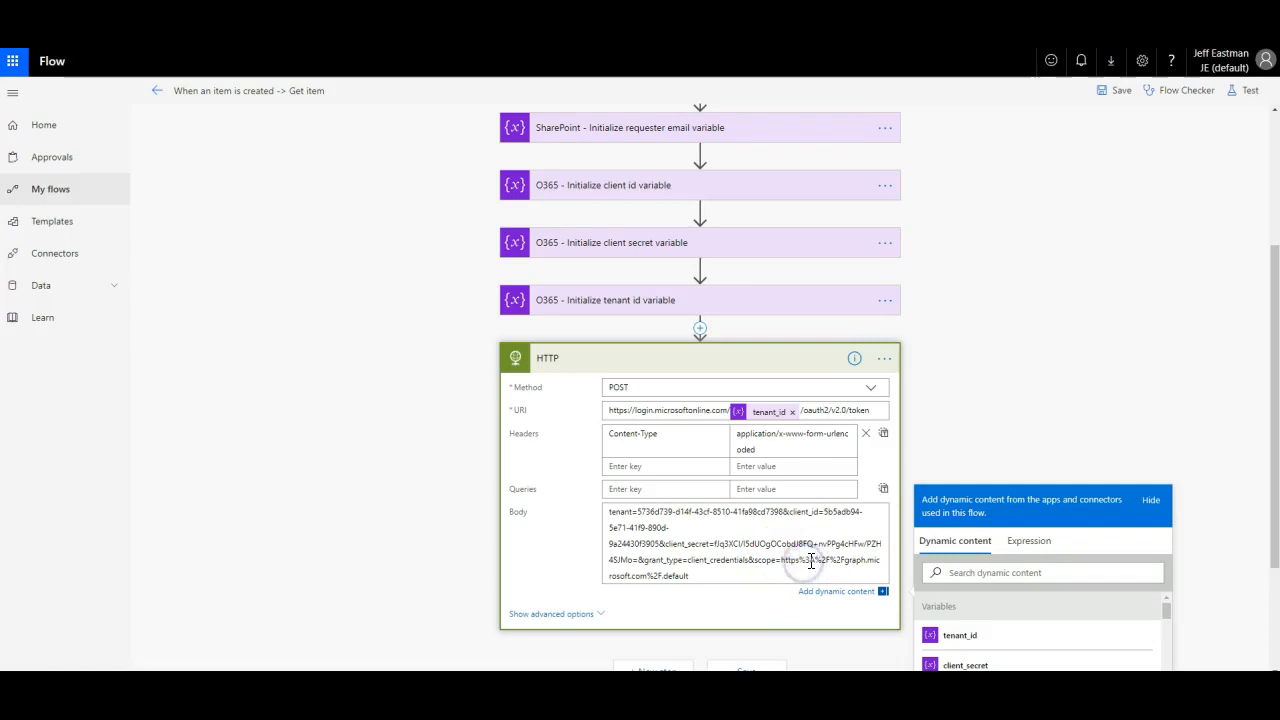
{"action": "left_click_drag", "start_coordinate": [816, 560], "coordinate": [844, 562]}
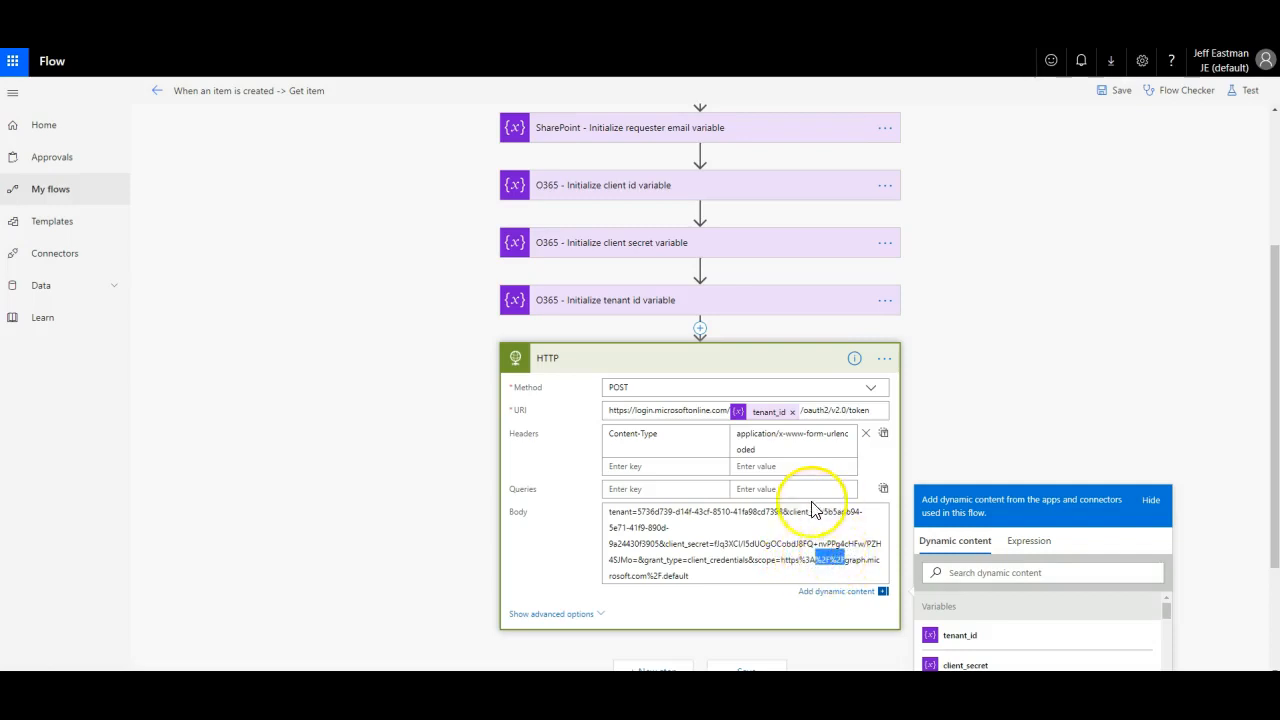
{"action": "left_click", "coordinate": [706, 572]}
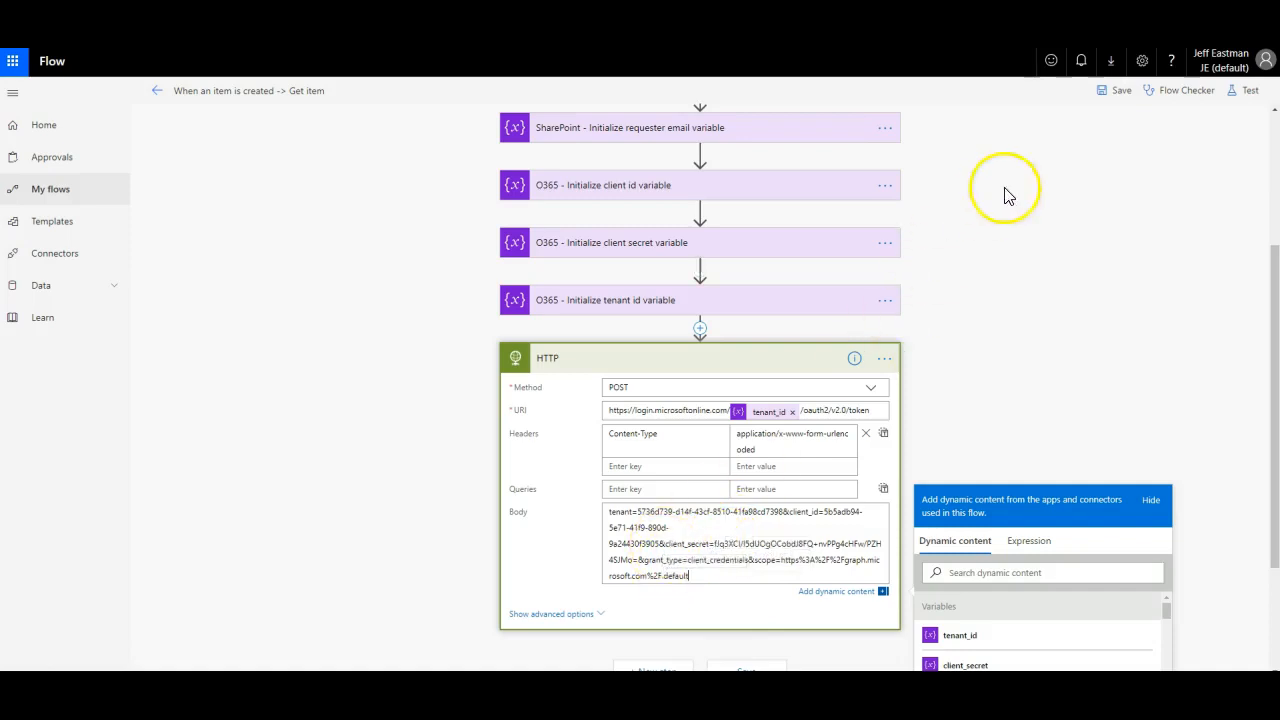
{"action": "left_click", "coordinate": [1110, 89]}
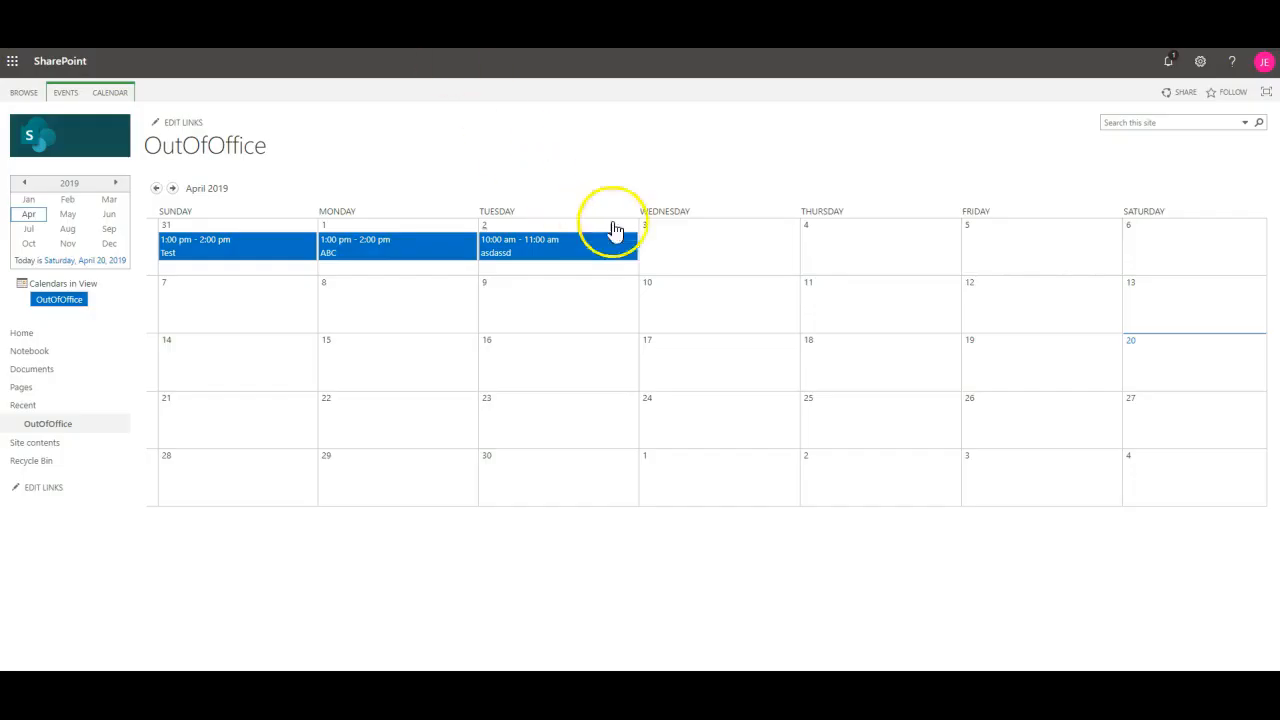
Step: Add an April 3 OutOfOffice calendar event with title and description 'ABCD', and save it
{"action": "left_click", "coordinate": [759, 261]}
{"action": "left_click", "coordinate": [717, 306]}
{"action": "left_click", "coordinate": [714, 260]}
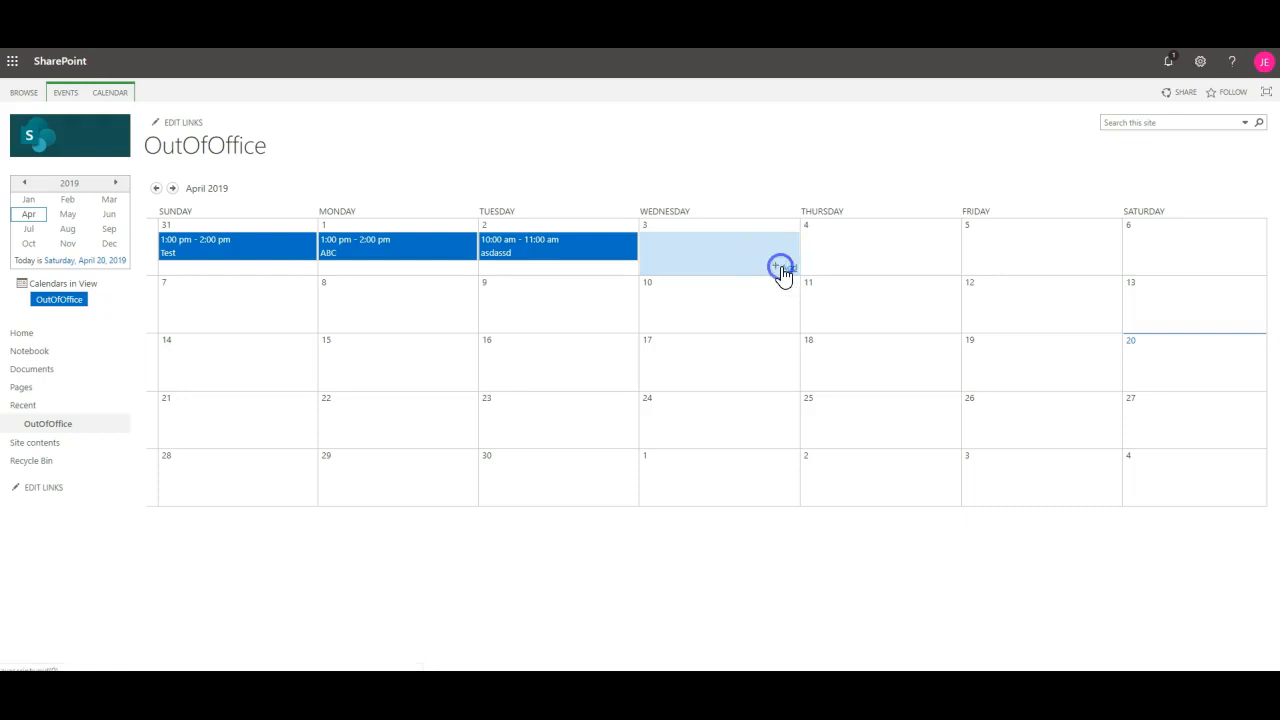
{"action": "left_click", "coordinate": [786, 268]}
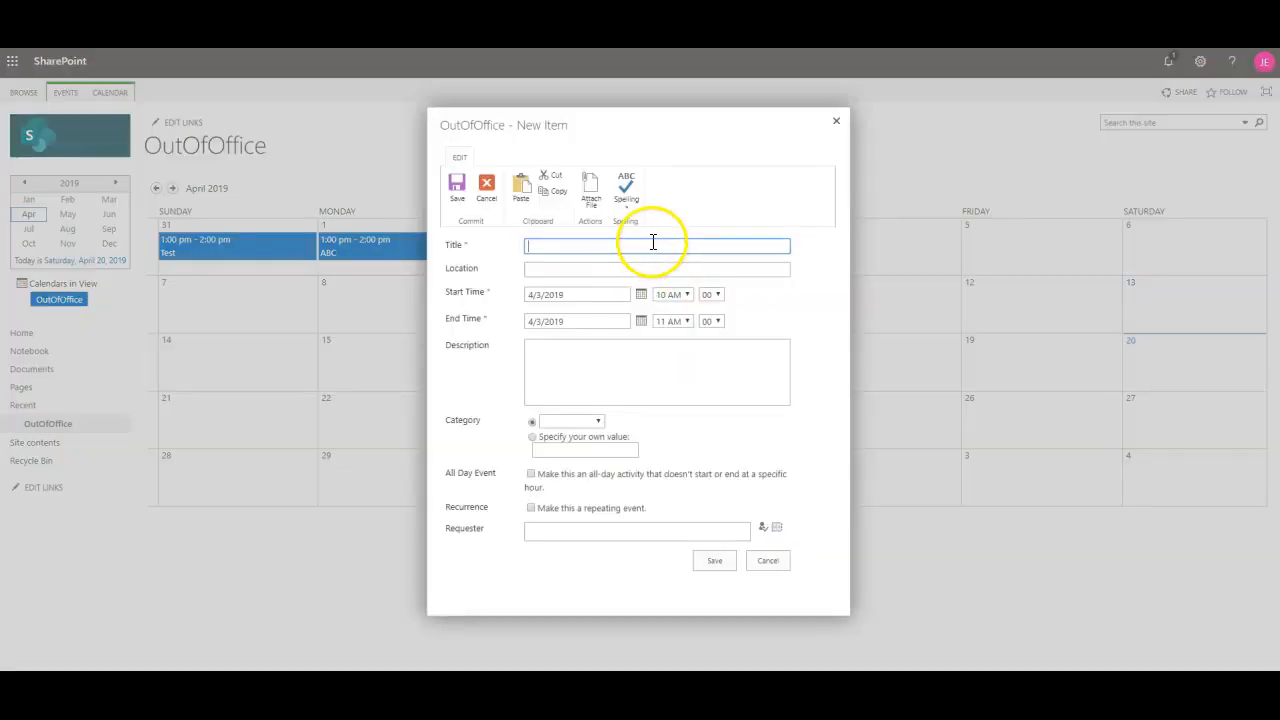
{"action": "type", "text": "ABCD"}
{"action": "left_click", "coordinate": [644, 357]}
{"action": "type", "text": "ABCD"}
{"action": "left_click", "coordinate": [714, 562]}
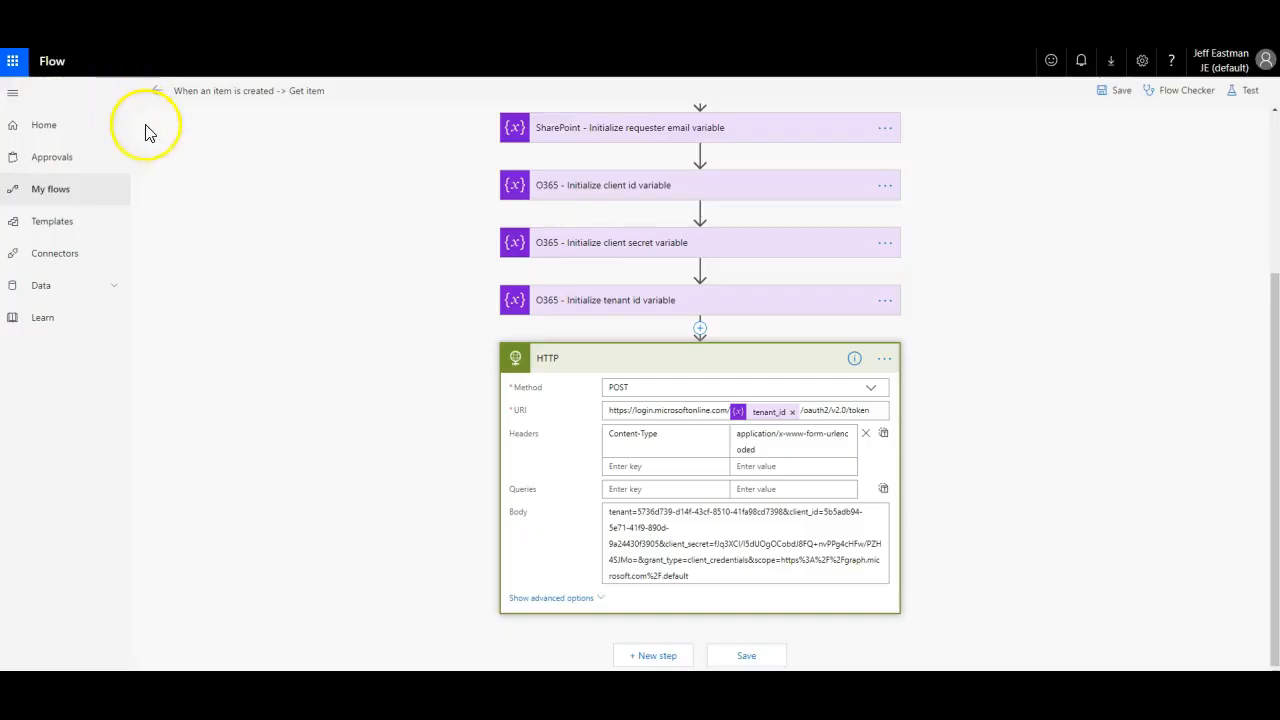
Step: Inspect the latest failed run's Unauthorized HTTP error (invalid client secret), then reopen the flow for editing
{"action": "left_click", "coordinate": [37, 193]}
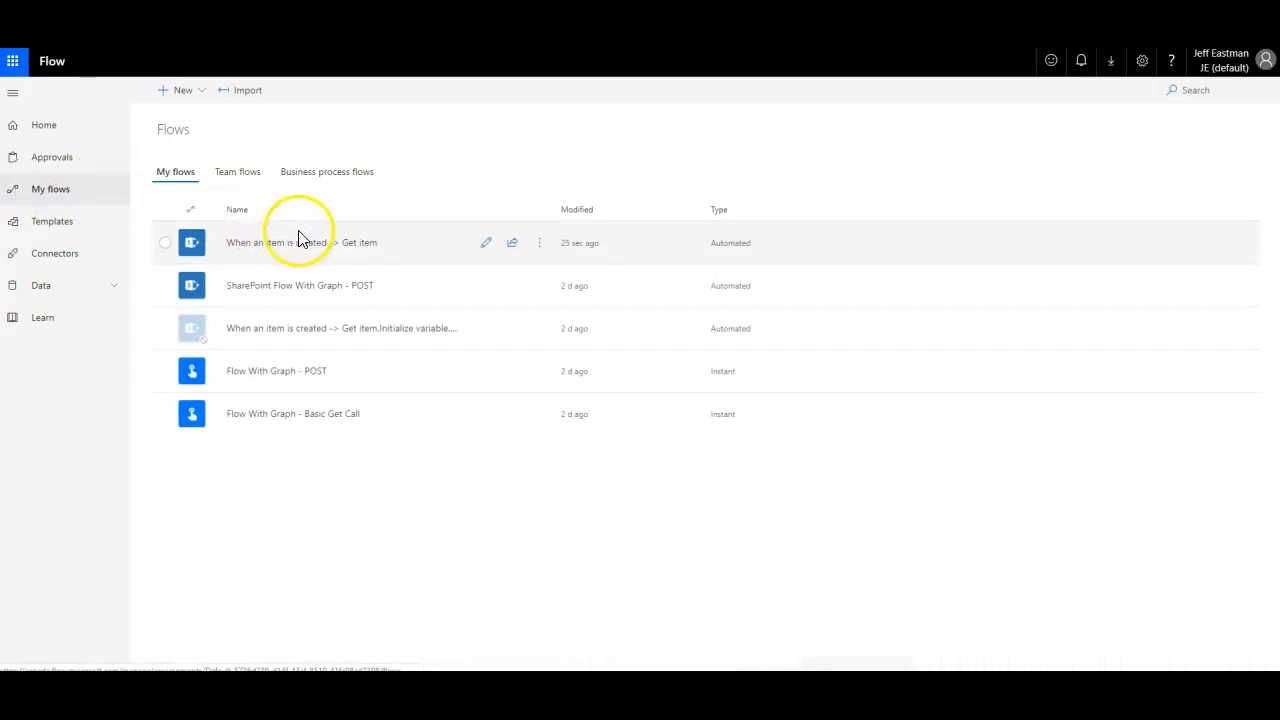
{"action": "left_click", "coordinate": [309, 245]}
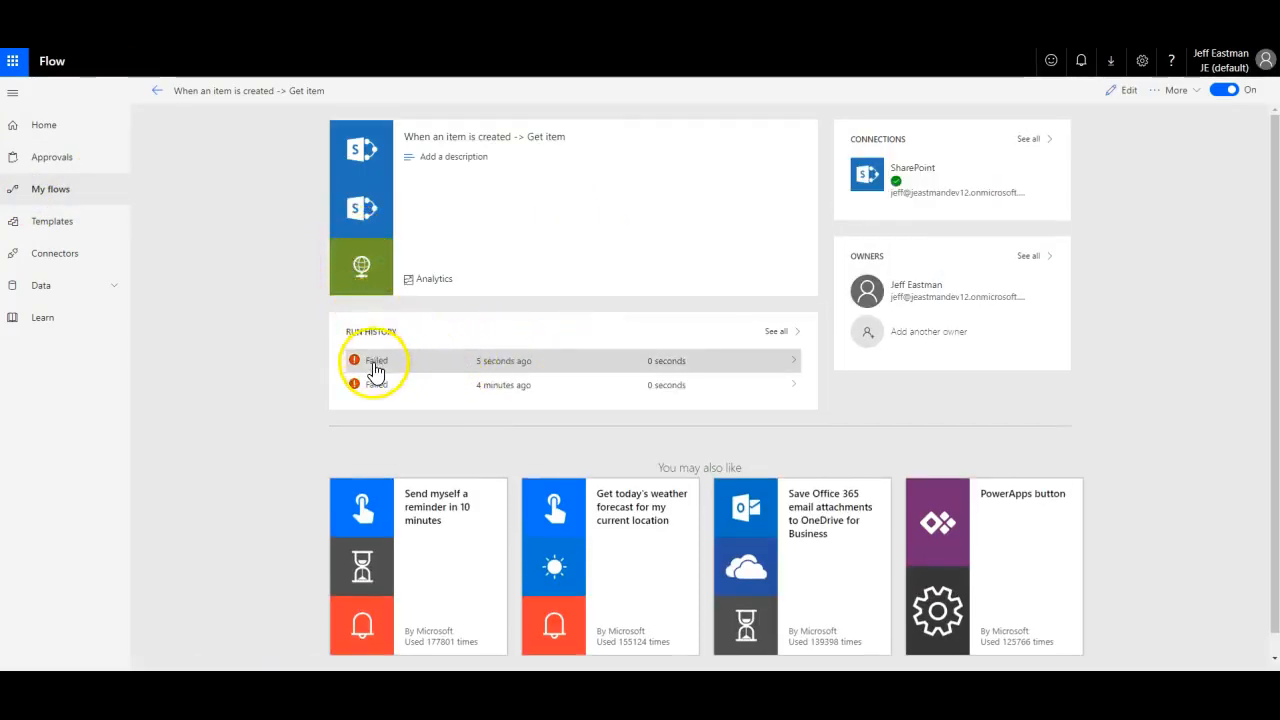
{"action": "left_click", "coordinate": [407, 366]}
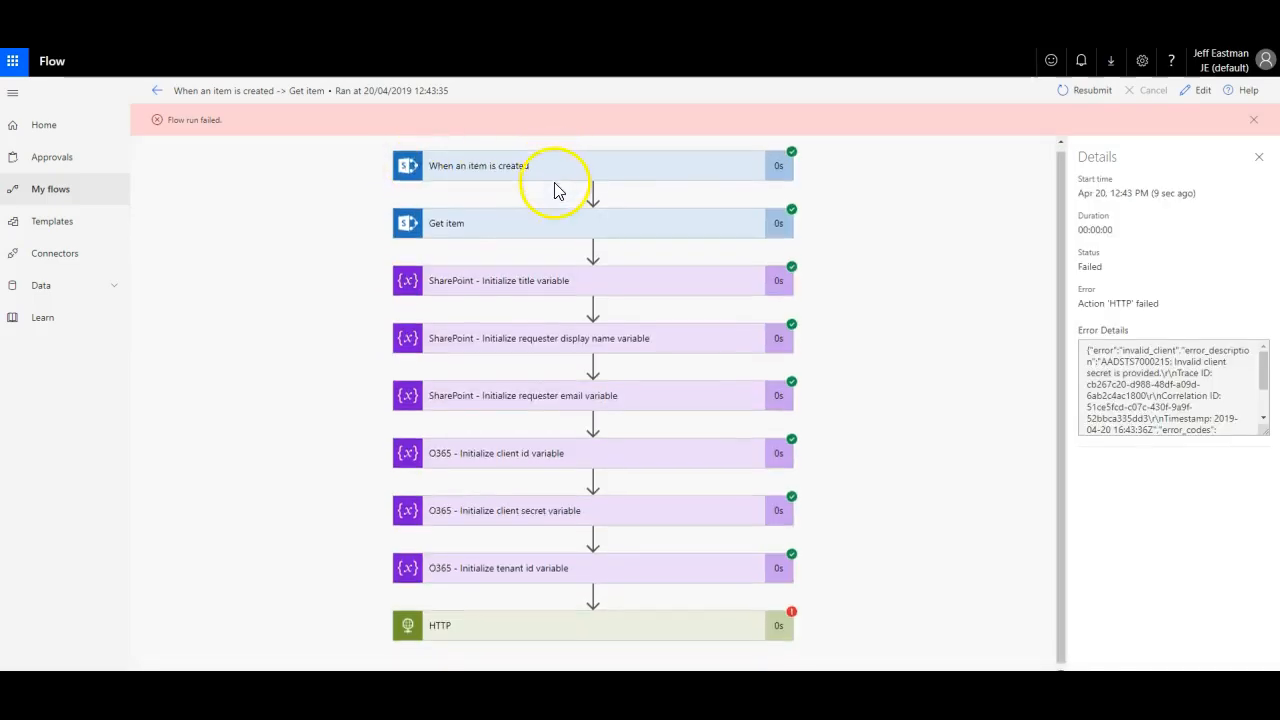
{"action": "left_click", "coordinate": [625, 622]}
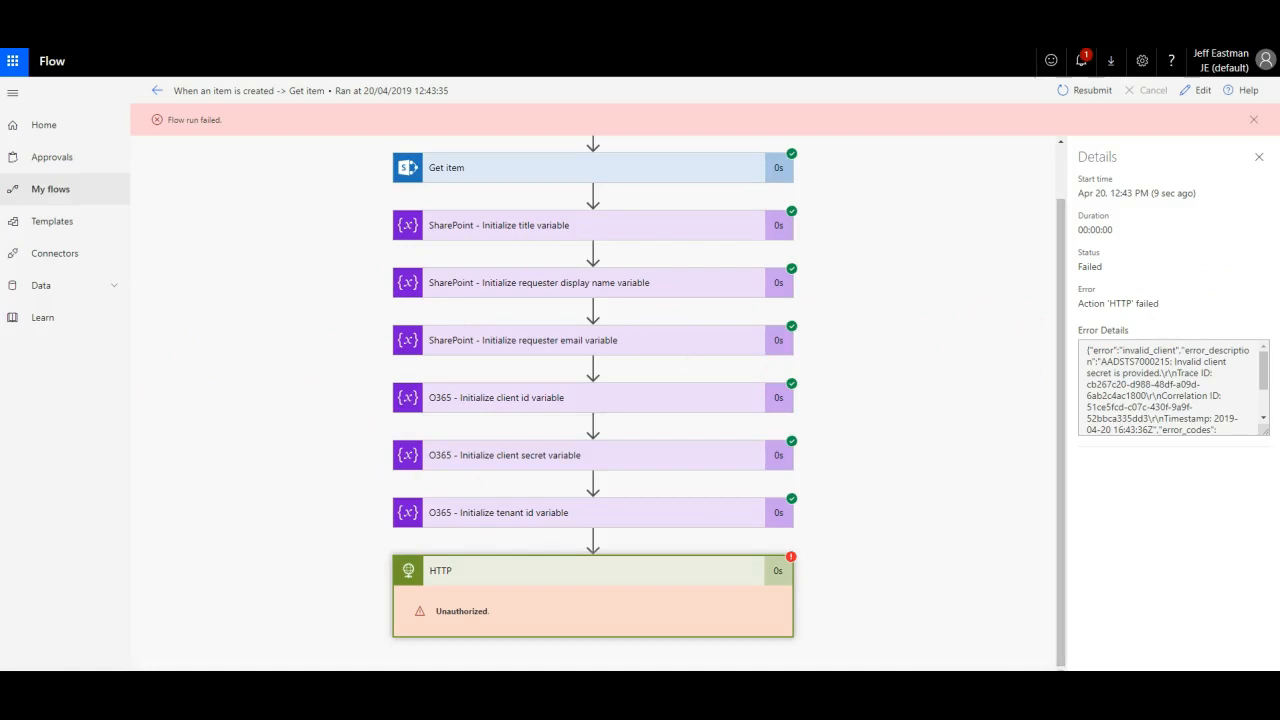
{"action": "left_click", "coordinate": [1192, 89]}
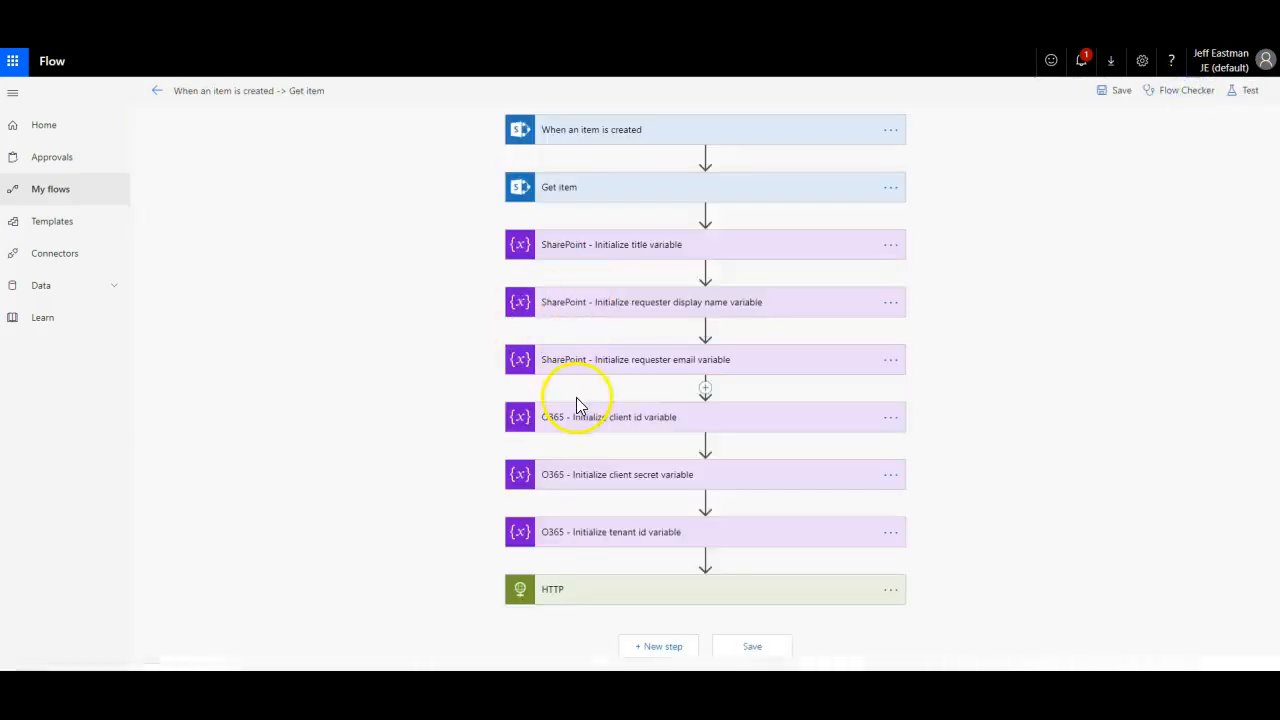
Step: Expand the HTTP step and highlight its form-urlencoded Content-Type header value
{"action": "left_click", "coordinate": [781, 592]}
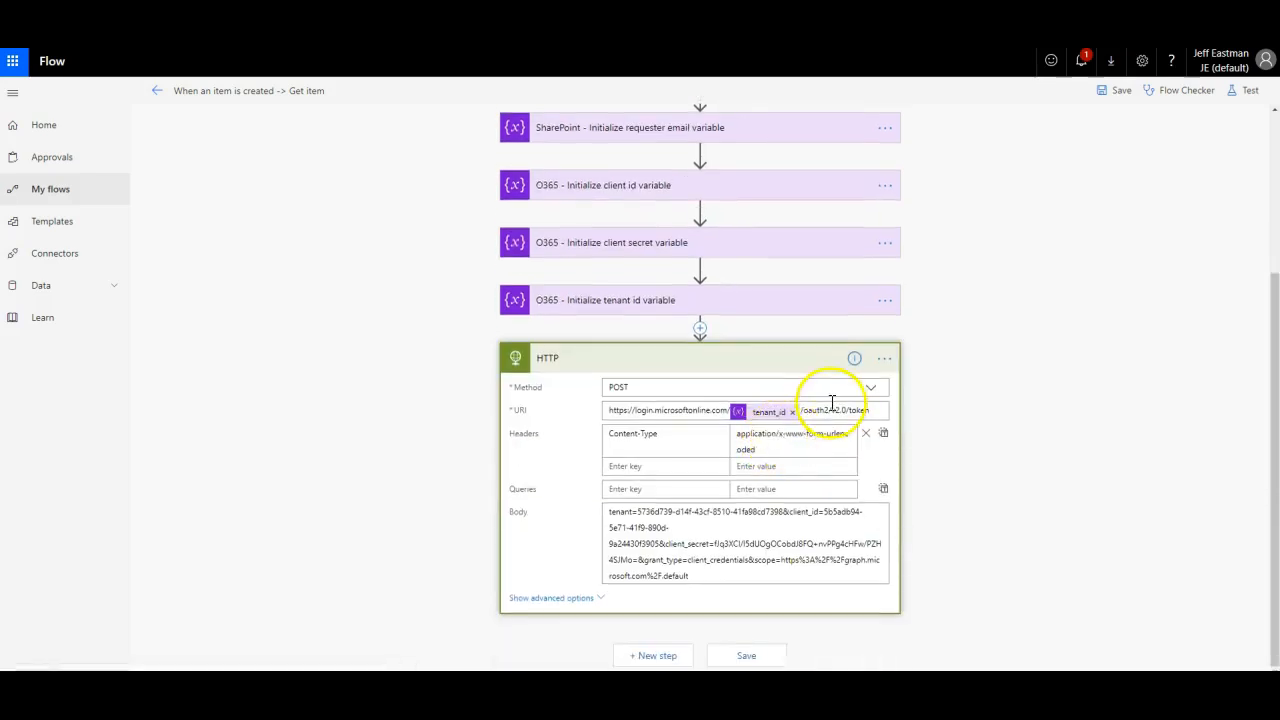
{"action": "left_click", "coordinate": [768, 451]}
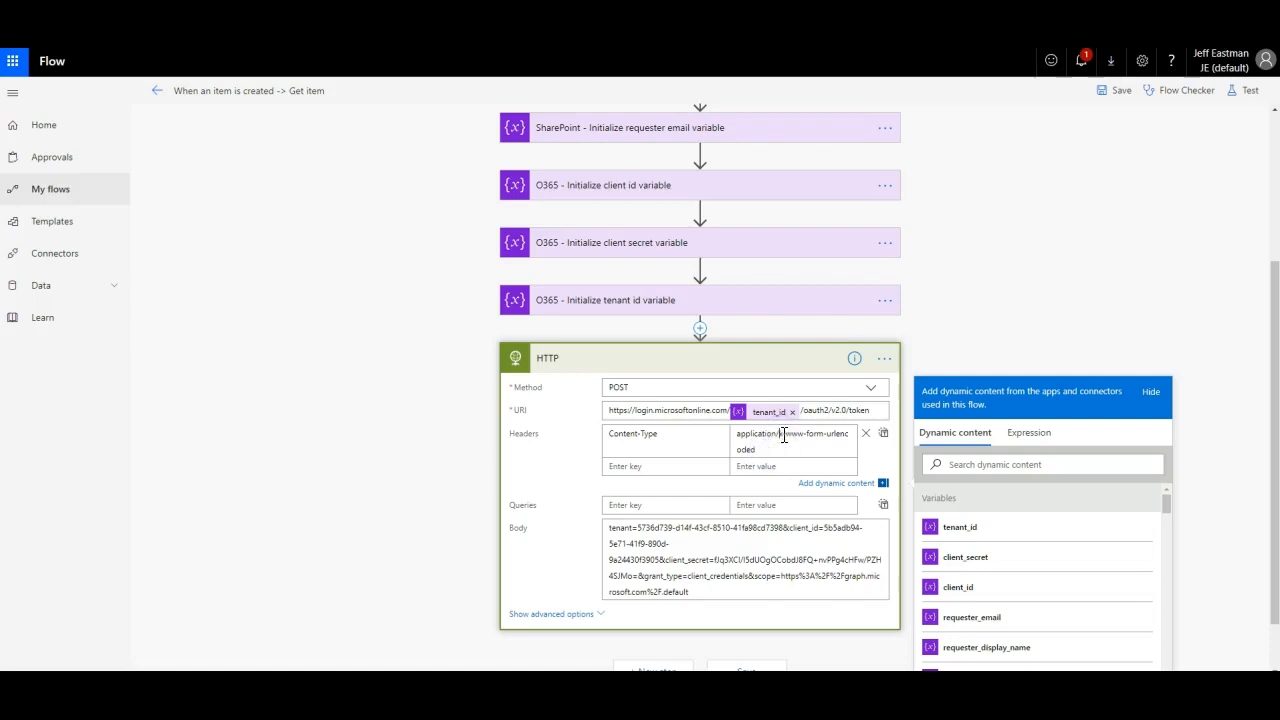
{"action": "left_click_drag", "start_coordinate": [774, 450], "coordinate": [750, 433]}
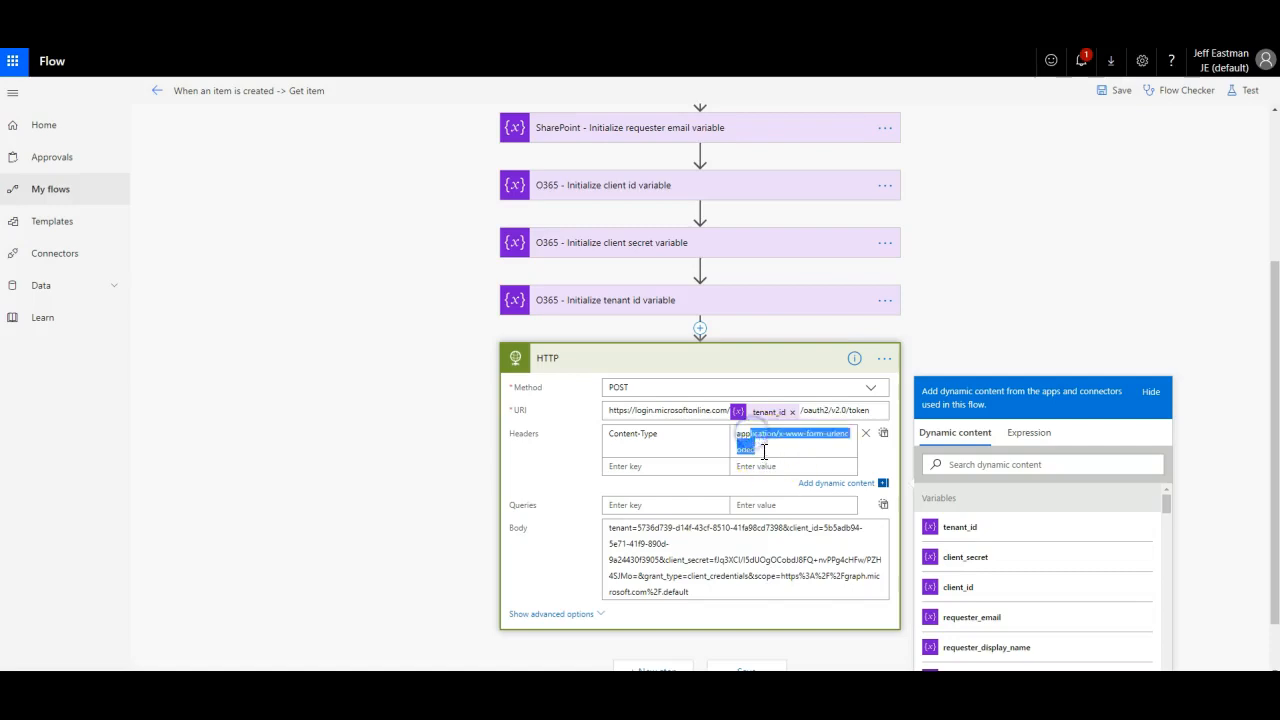
{"action": "left_click", "coordinate": [764, 450]}
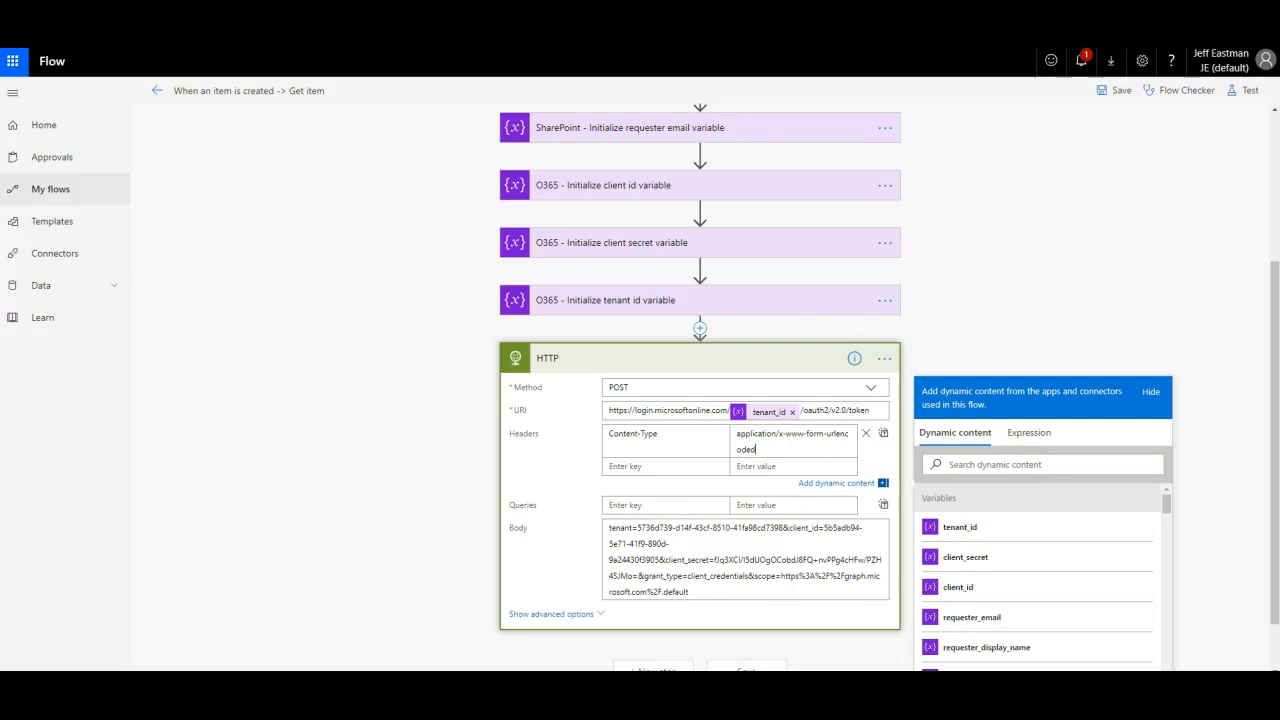
Step: Bring Notepad over the flow and highlight the client_secret value in the request body
{"action": "left_click_drag", "start_coordinate": [1279, 202], "coordinate": [513, 174]}
{"action": "left_click", "coordinate": [718, 195]}
{"action": "left_click_drag", "start_coordinate": [718, 195], "coordinate": [803, 191]}
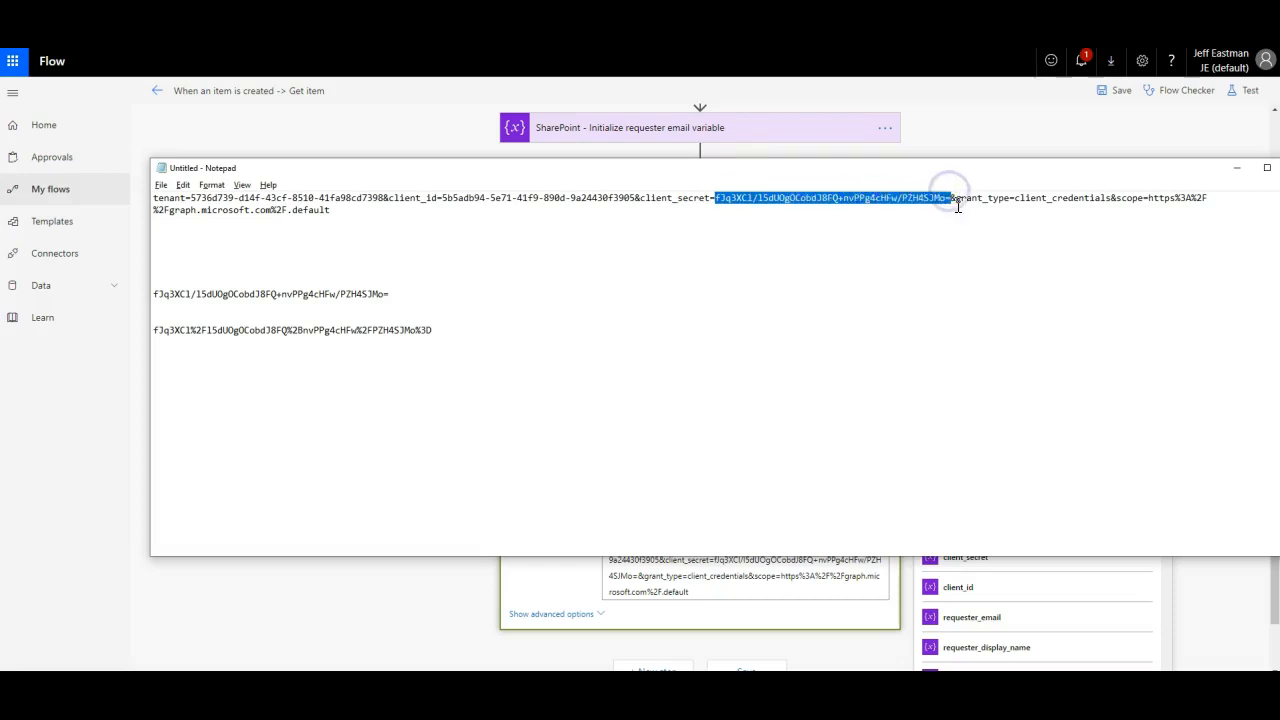
Step: Reposition Notepad and bring the browser's blog page over the screen, scrolling down it
{"action": "left_click_drag", "start_coordinate": [960, 170], "coordinate": [893, 139]}
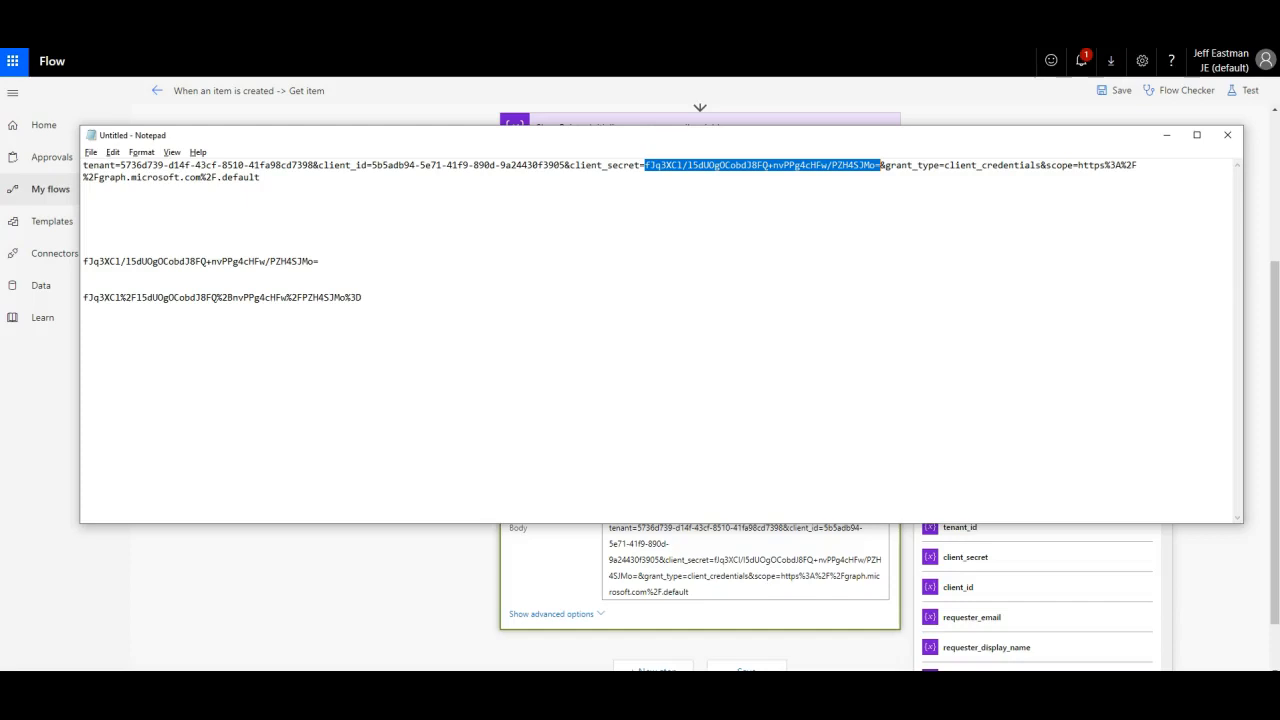
{"action": "key", "text": "alt+Tab"}
{"action": "left_click_drag", "start_coordinate": [1279, 92], "coordinate": [698, 0]}
{"action": "scroll", "coordinate": [588, 118], "scroll_direction": "down", "scroll_amount": 2}
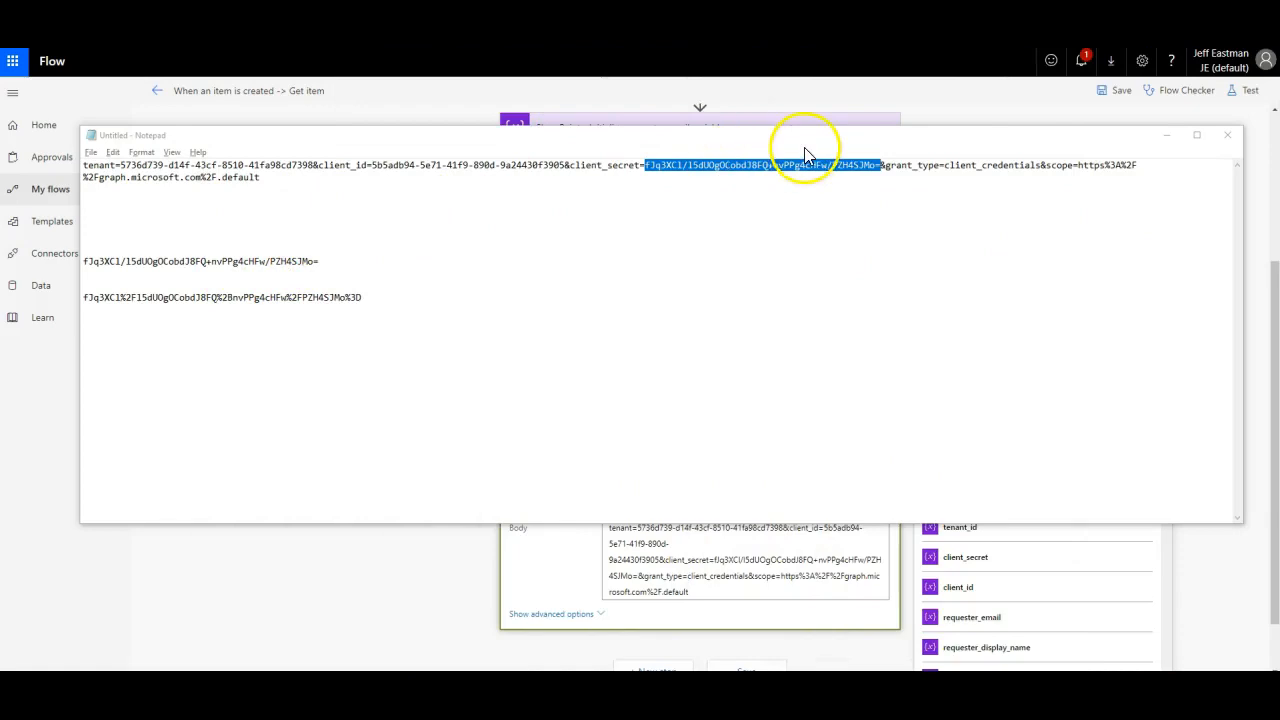
Step: Compare raw and encoded secrets (/ as %2F, + as %2B, = as %3D), then select the body line
{"action": "left_click", "coordinate": [332, 260]}
{"action": "left_click_drag", "start_coordinate": [332, 260], "coordinate": [53, 253]}
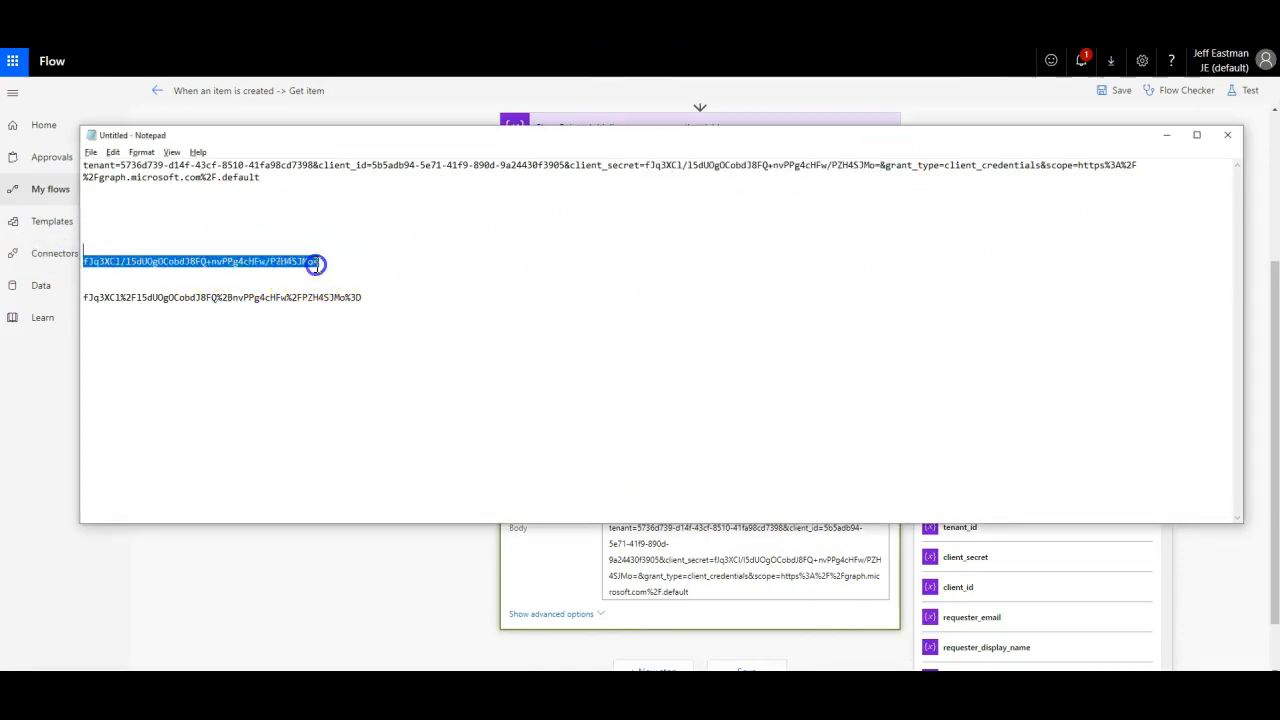
{"action": "left_click", "coordinate": [320, 261]}
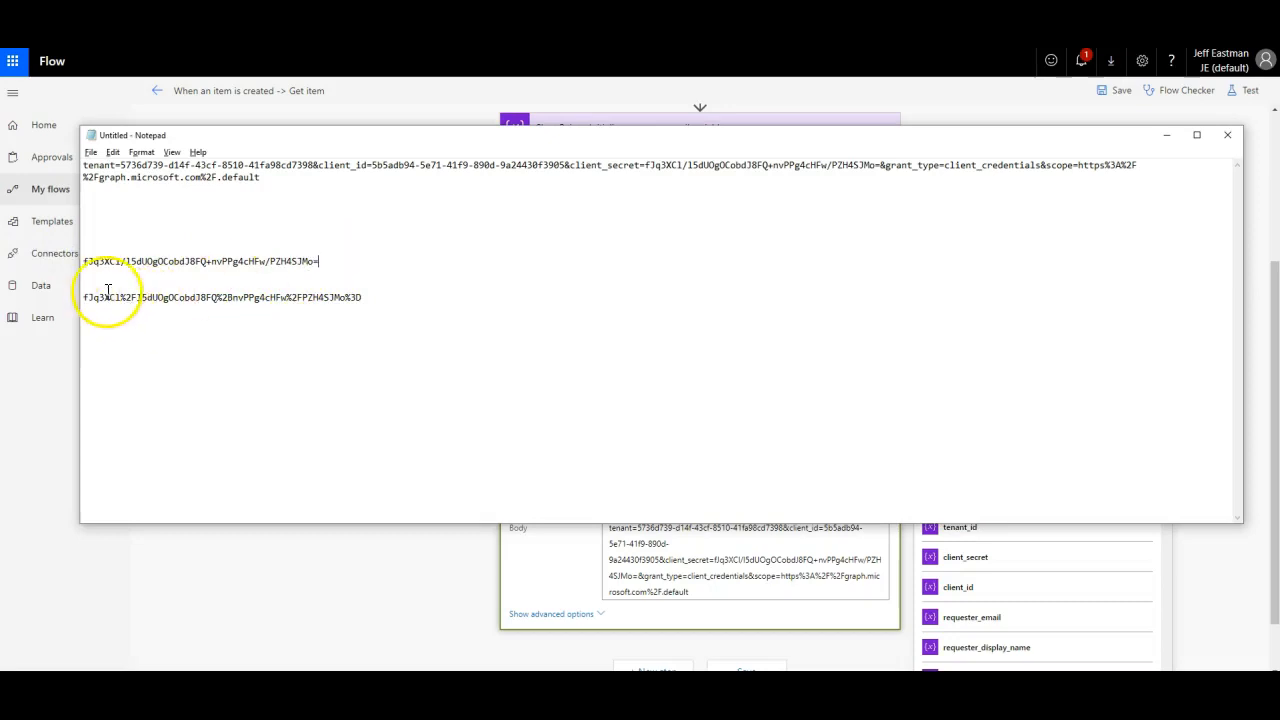
{"action": "left_click", "coordinate": [127, 264]}
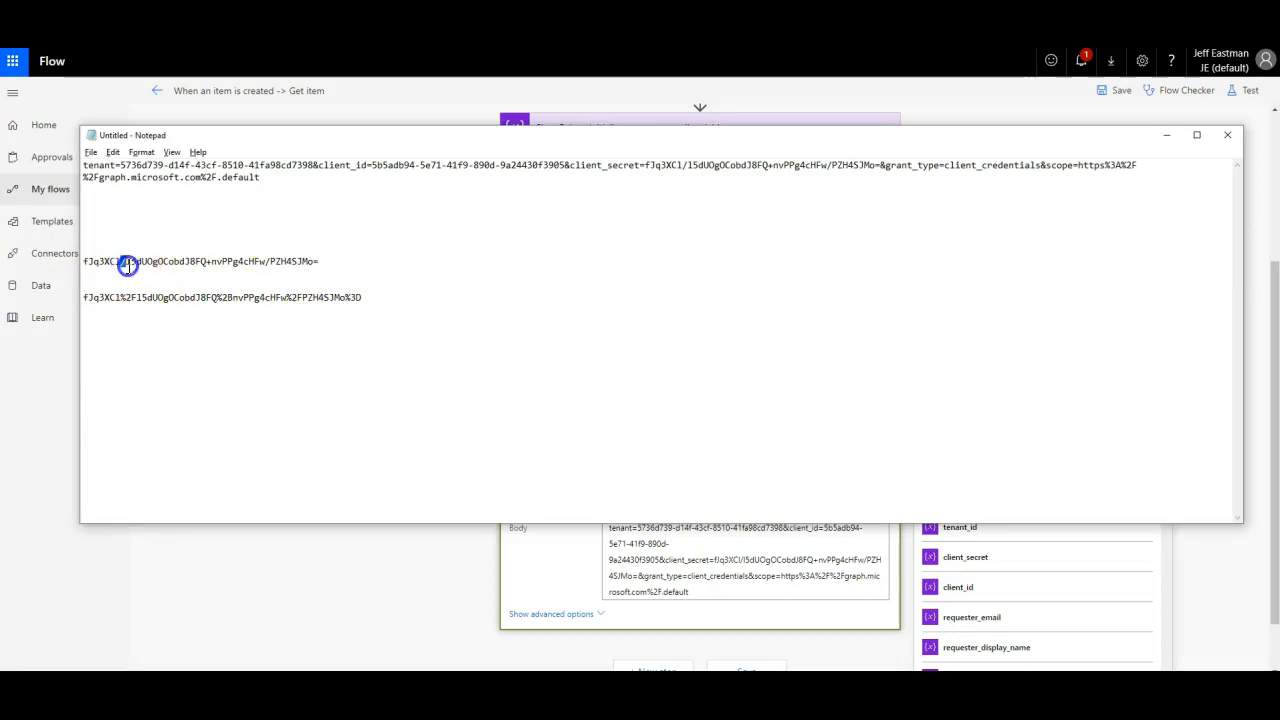
{"action": "left_click", "coordinate": [118, 297]}
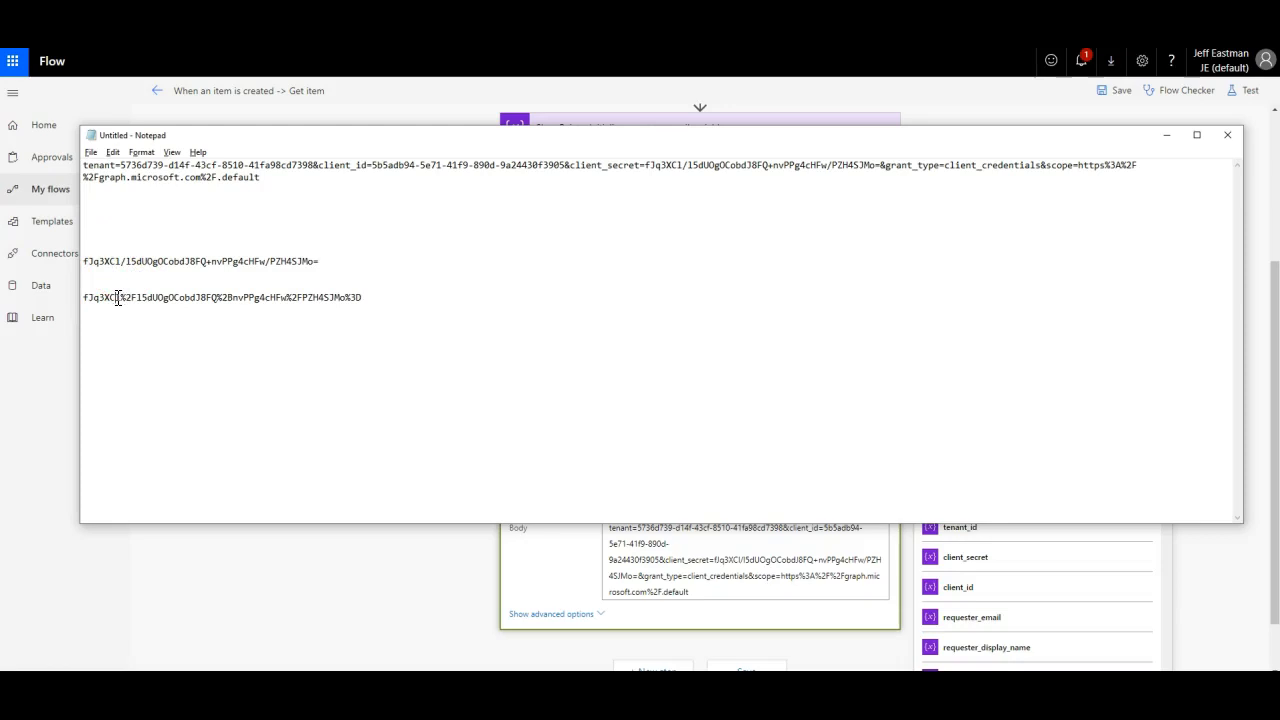
{"action": "left_click_drag", "start_coordinate": [120, 298], "coordinate": [136, 297]}
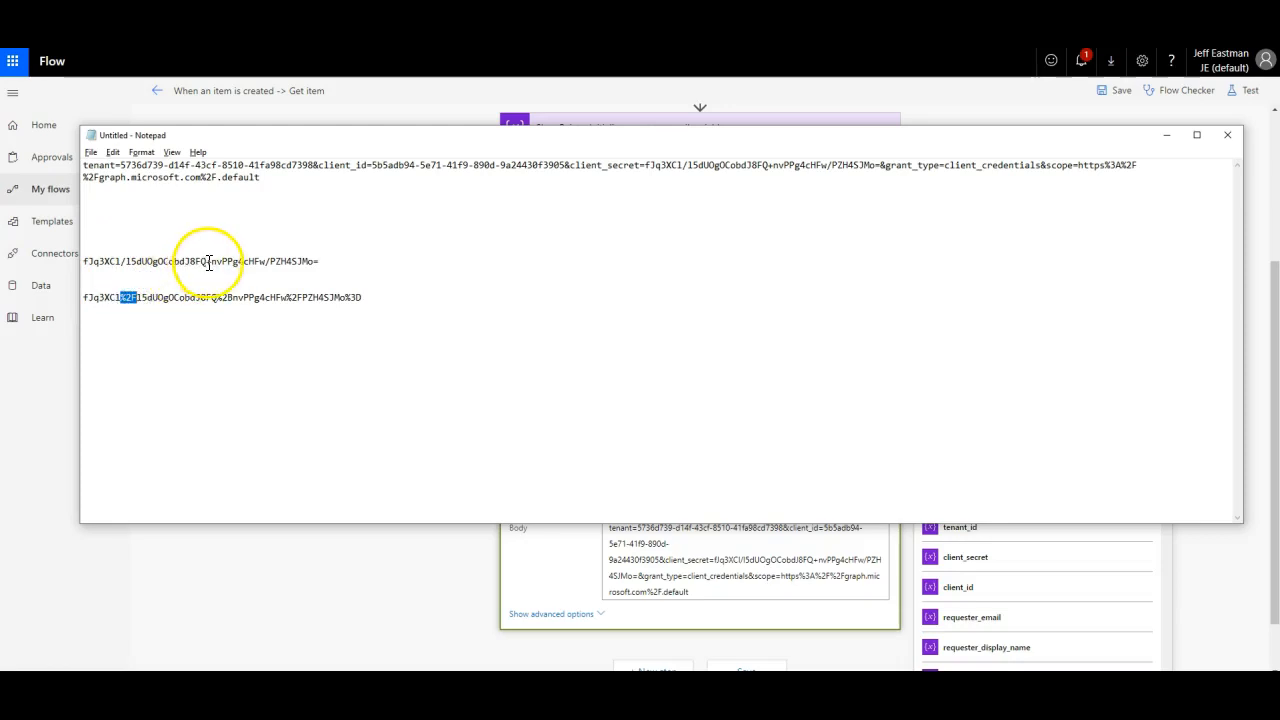
{"action": "left_click", "coordinate": [217, 297]}
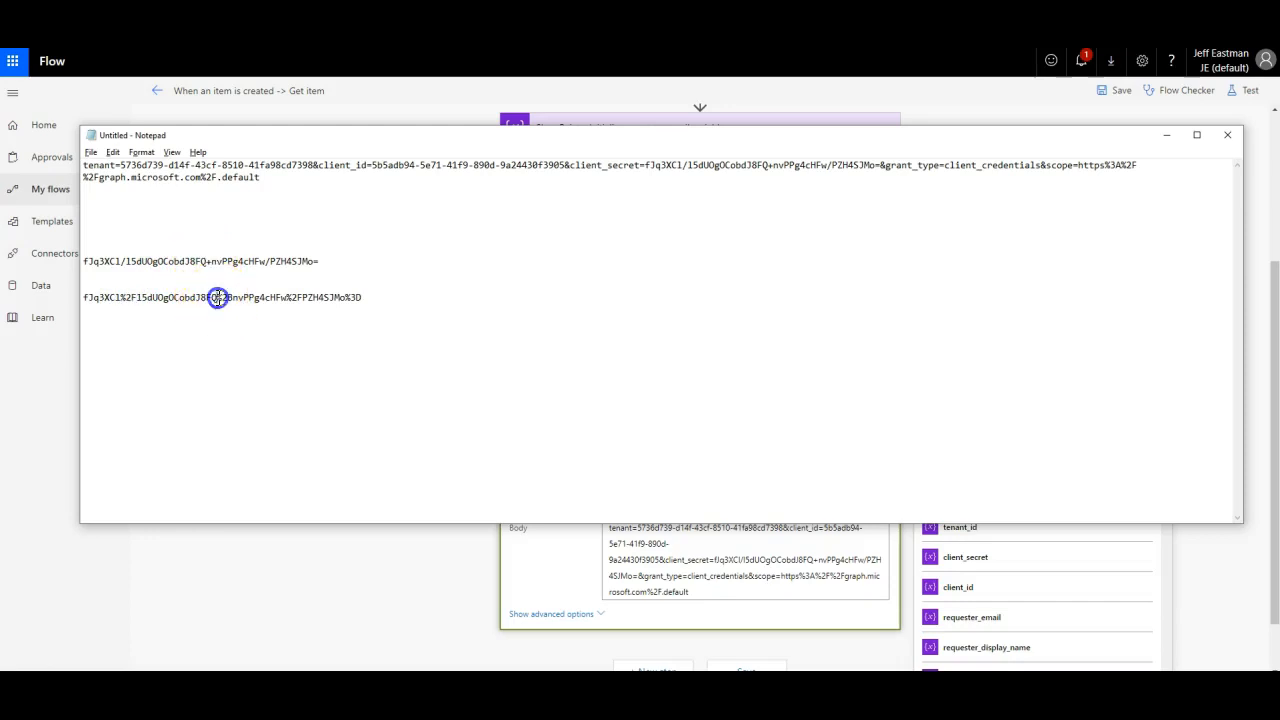
{"action": "left_click_drag", "start_coordinate": [224, 296], "coordinate": [224, 295]}
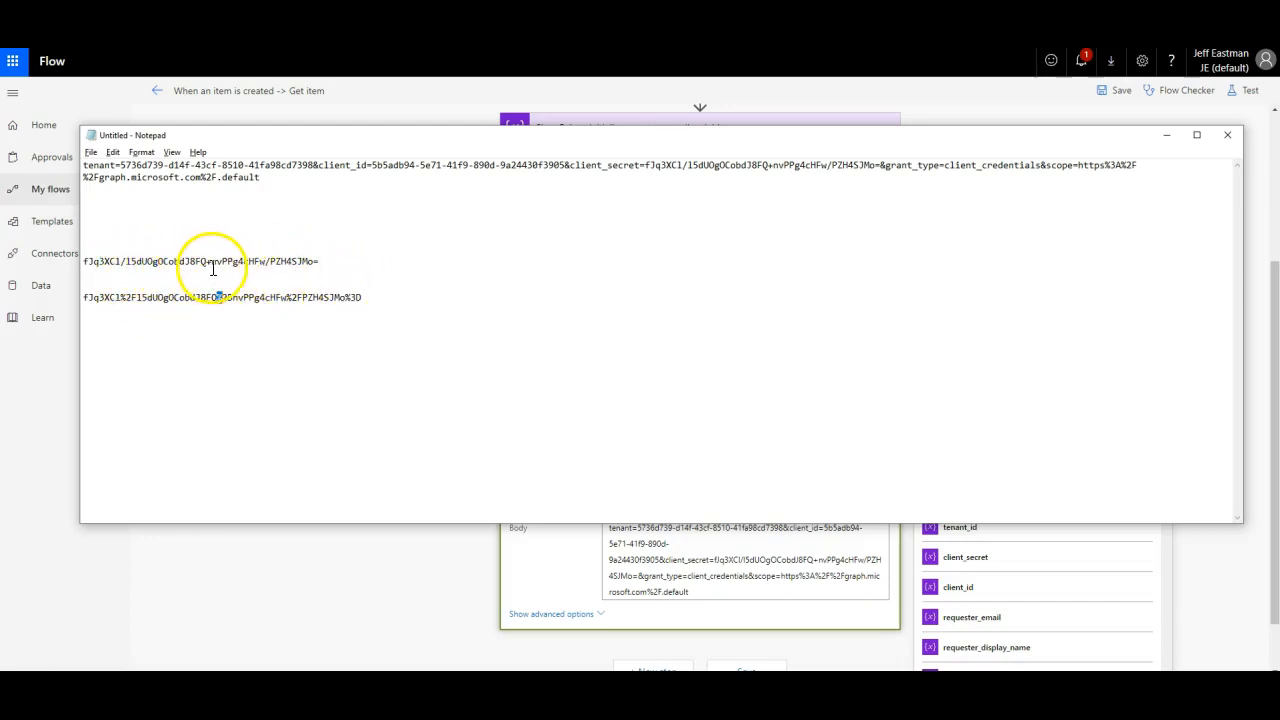
{"action": "left_click", "coordinate": [312, 262]}
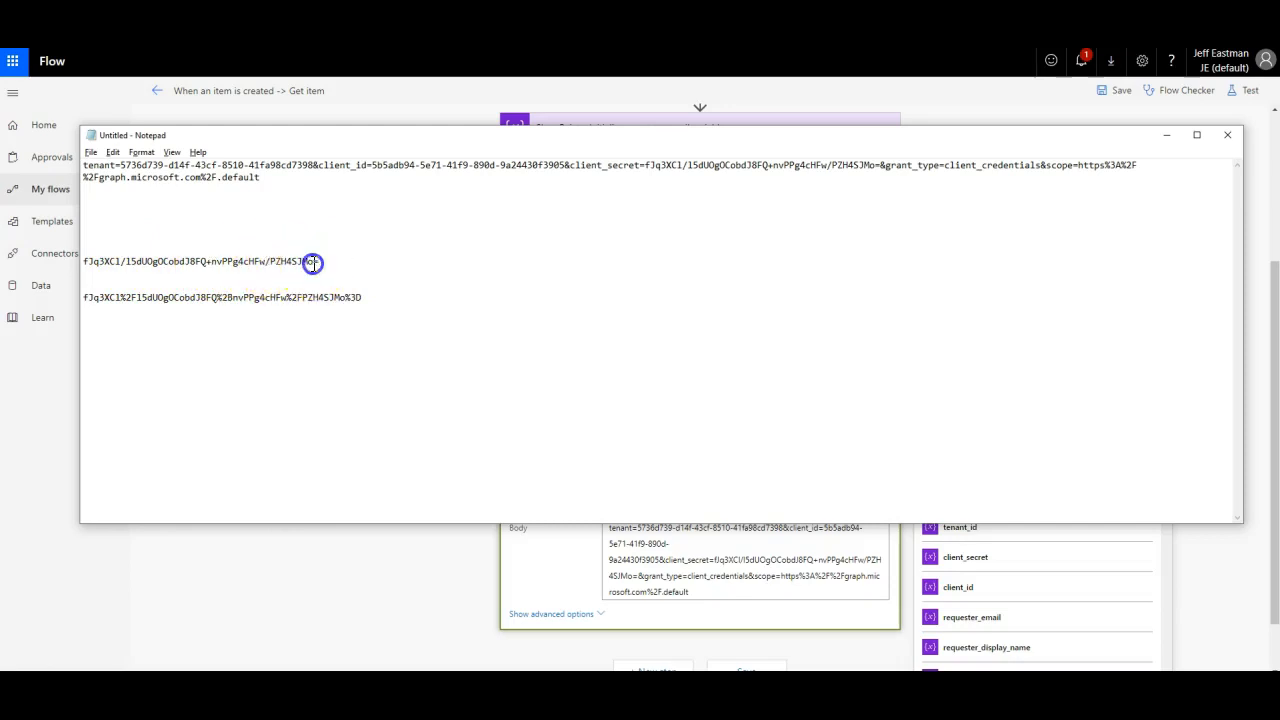
{"action": "left_click", "coordinate": [348, 295]}
{"action": "left_click_drag", "start_coordinate": [262, 178], "coordinate": [10, 150]}
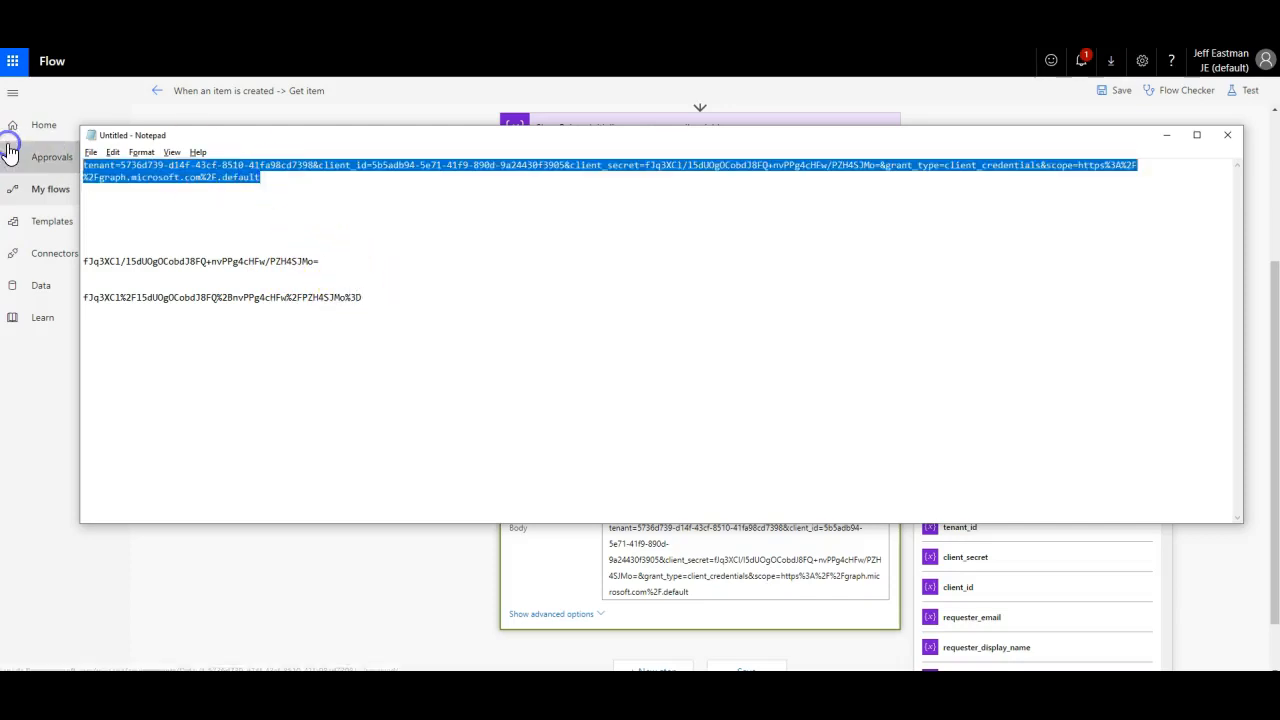
{"action": "left_click", "coordinate": [262, 177]}
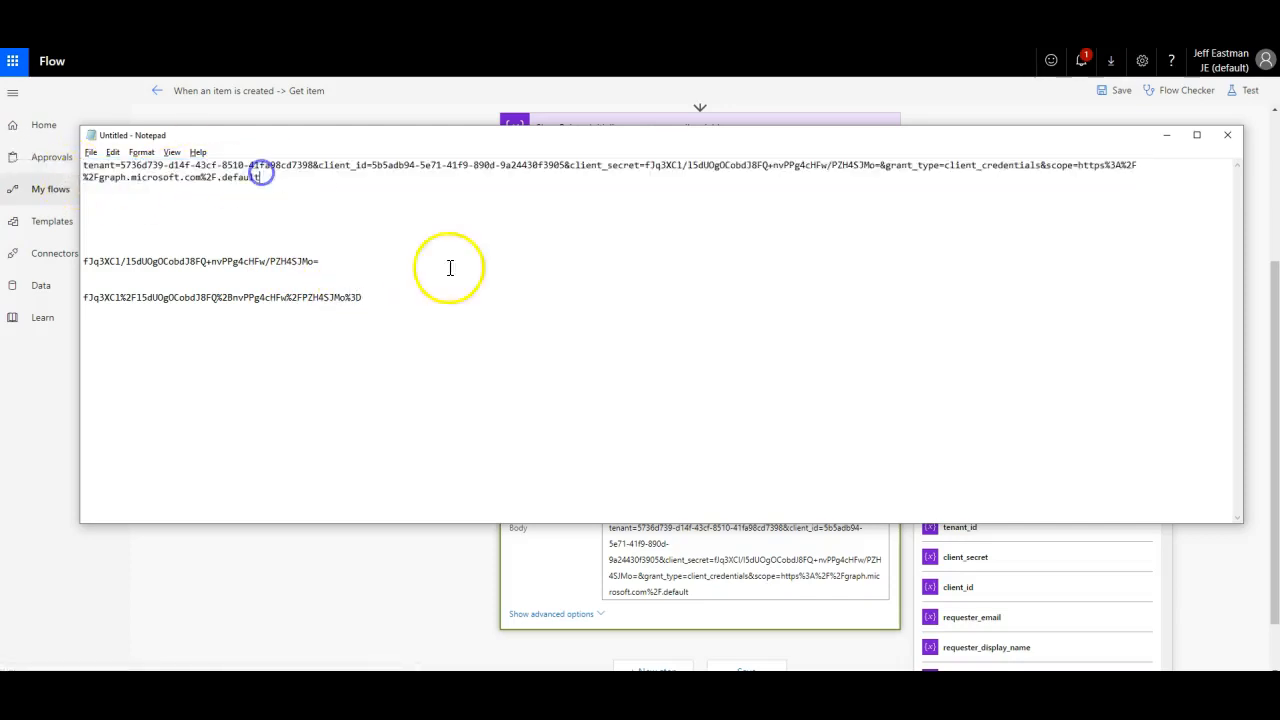
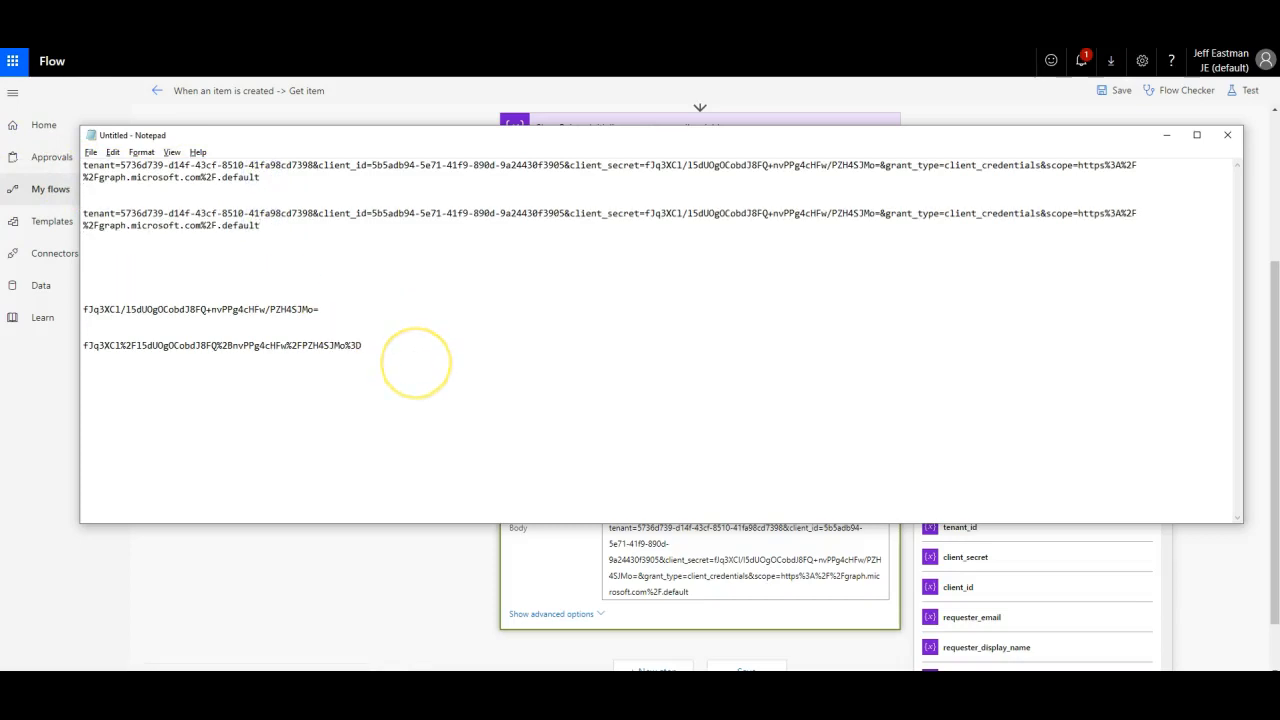
Step: Replace the raw client_secret in the second body line with the URL-encoded secret, then select the line
{"action": "left_click_drag", "start_coordinate": [380, 345], "coordinate": [18, 342]}
{"action": "key", "text": "ctrl+c"}
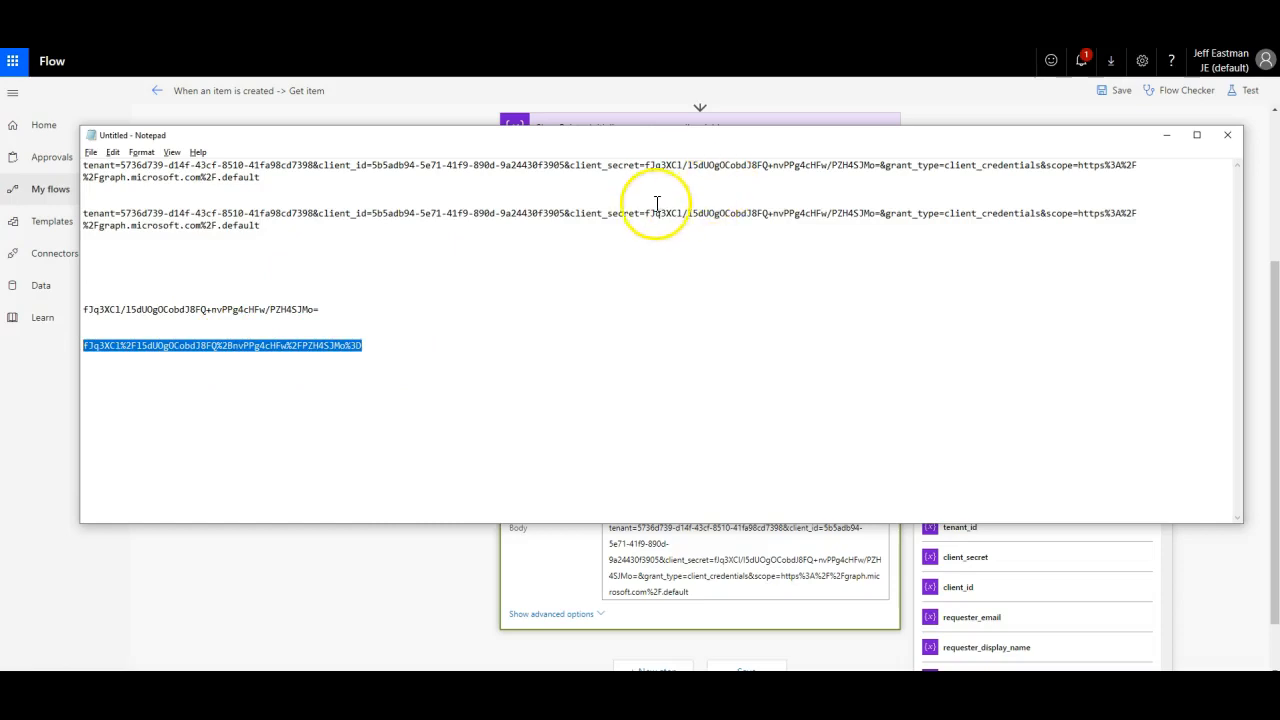
{"action": "left_click", "coordinate": [645, 212]}
{"action": "key", "text": "Delete"}
{"action": "key", "text": "Delete"}
{"action": "key", "text": "Delete"}
{"action": "key", "text": "Delete"}
{"action": "key", "text": "Delete"}
{"action": "key", "text": "Delete"}
{"action": "key", "text": "Delete"}
{"action": "key", "text": "Delete"}
{"action": "key", "text": "Delete"}
{"action": "key", "text": "Delete"}
{"action": "key", "text": "Delete"}
{"action": "key", "text": "Delete"}
{"action": "key", "text": "Delete"}
{"action": "key", "text": "Delete"}
{"action": "key", "text": "Delete"}
{"action": "key", "text": "Delete"}
{"action": "key", "text": "Delete"}
{"action": "key", "text": "Delete"}
{"action": "key", "text": "Delete"}
{"action": "key", "text": "Delete"}
{"action": "key", "text": "Delete"}
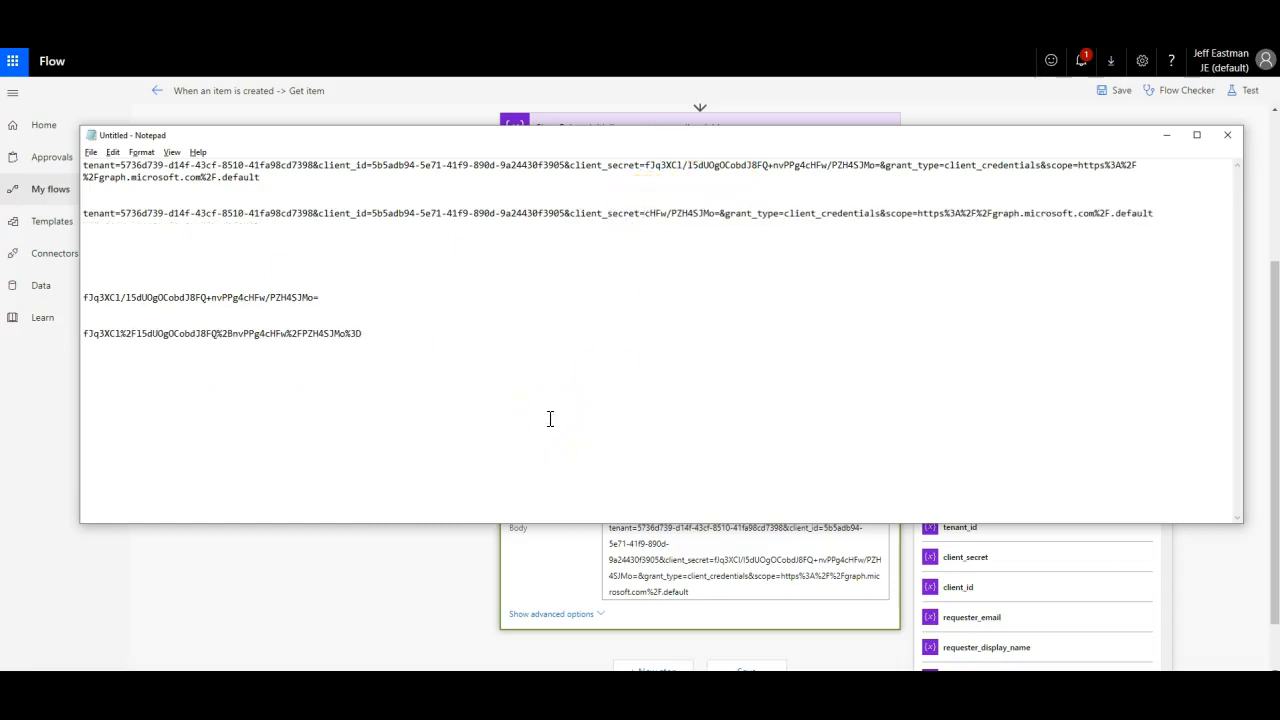
{"action": "key", "text": "Delete"}
{"action": "key", "text": "Delete"}
{"action": "key", "text": "Delete"}
{"action": "key", "text": "Delete"}
{"action": "key", "text": "Delete"}
{"action": "key", "text": "Delete"}
{"action": "key", "text": "Delete"}
{"action": "key", "text": "Delete"}
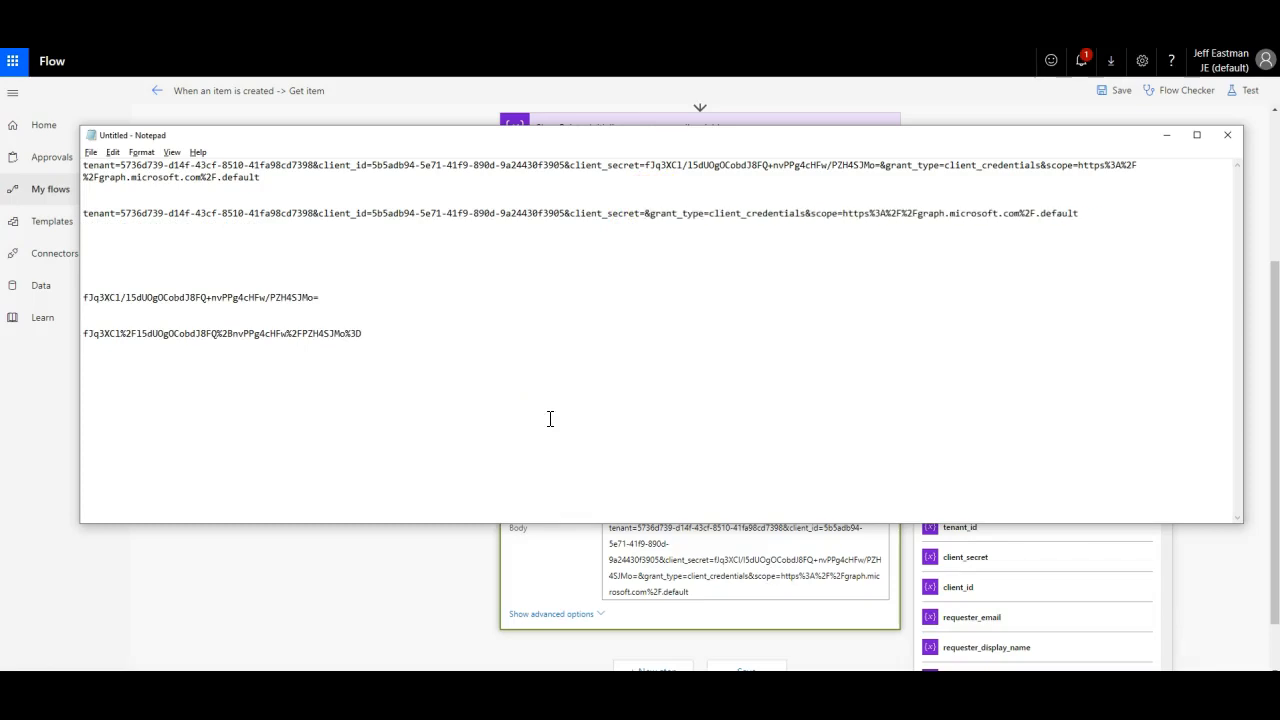
{"action": "key", "text": "ctrl+v"}
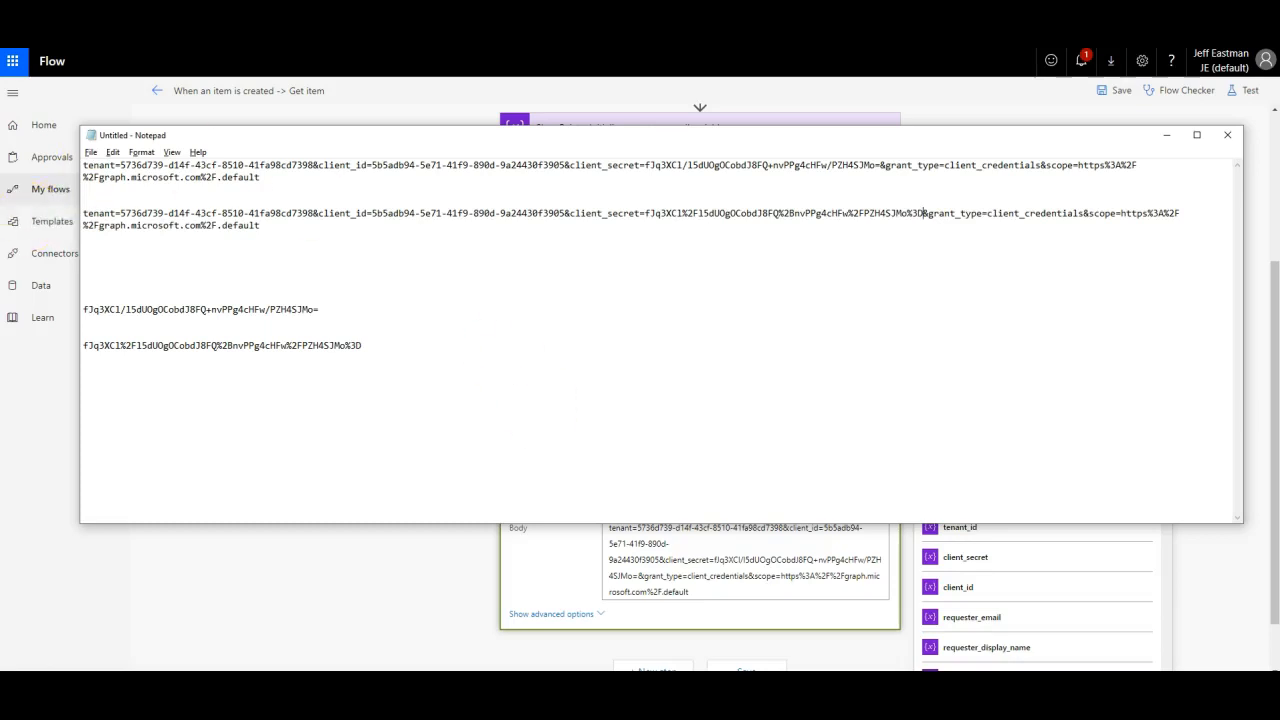
{"action": "left_click_drag", "start_coordinate": [293, 224], "coordinate": [29, 220]}
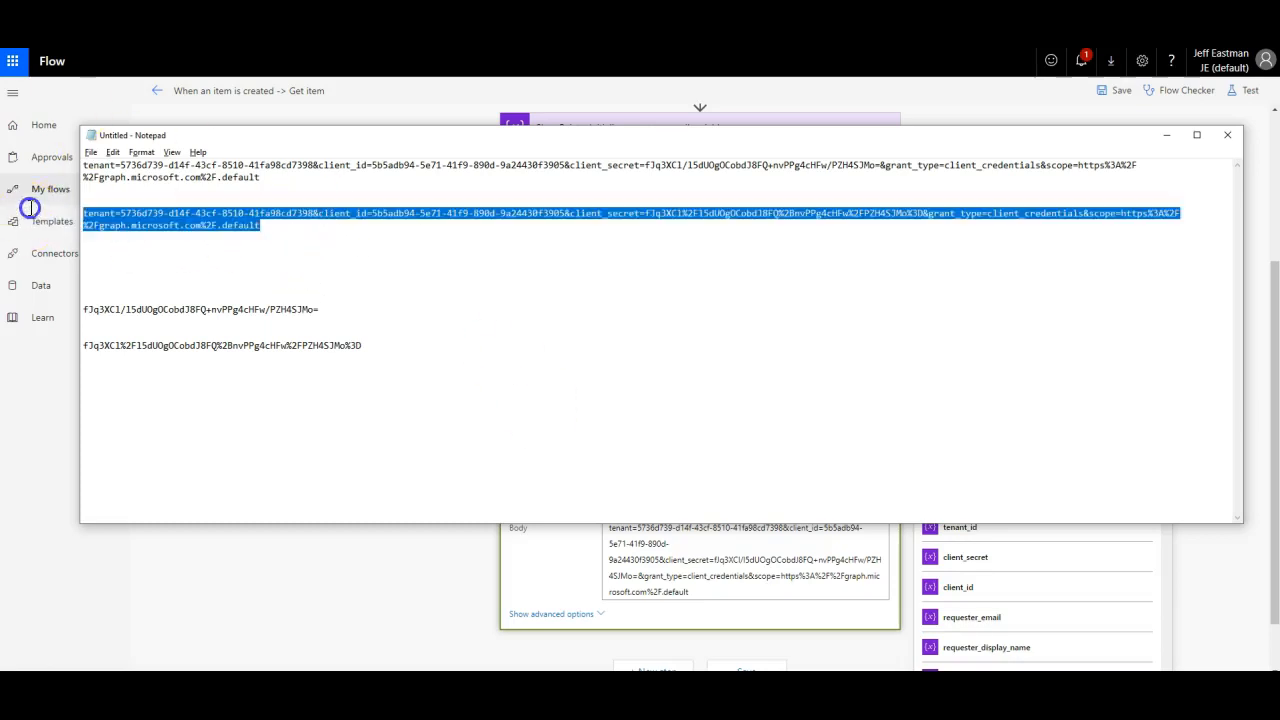
Step: Paste the body with the encoded client secret into the HTTP action and save the flow
{"action": "key", "text": "alt+Tab"}
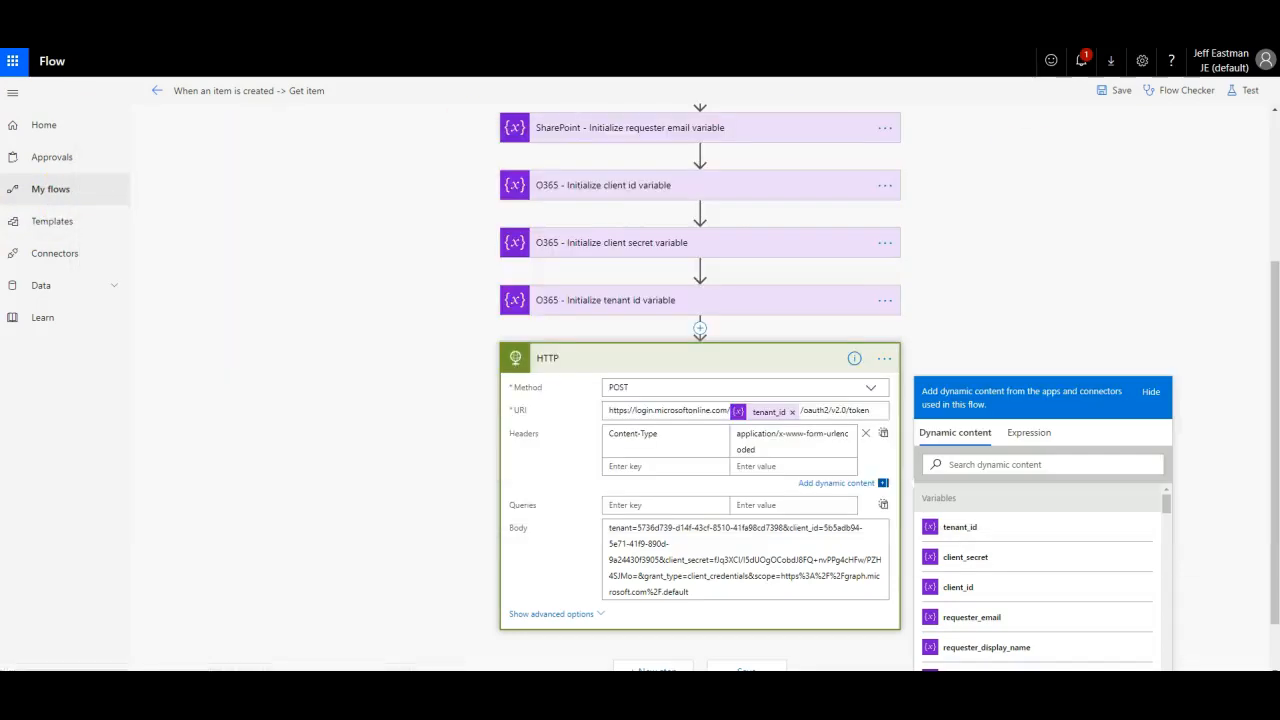
{"action": "left_click_drag", "start_coordinate": [720, 591], "coordinate": [573, 510]}
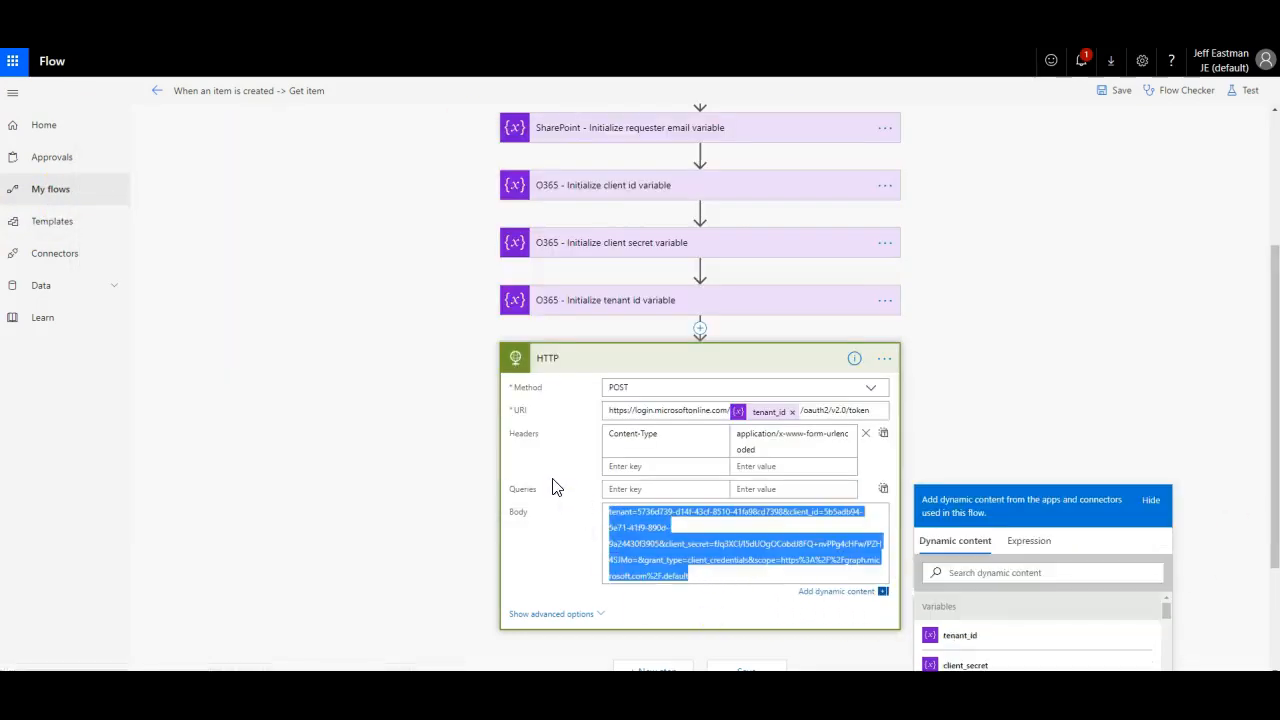
{"action": "left_click", "coordinate": [557, 487]}
{"action": "scroll", "coordinate": [531, 455], "scroll_direction": "down", "scroll_amount": 2}
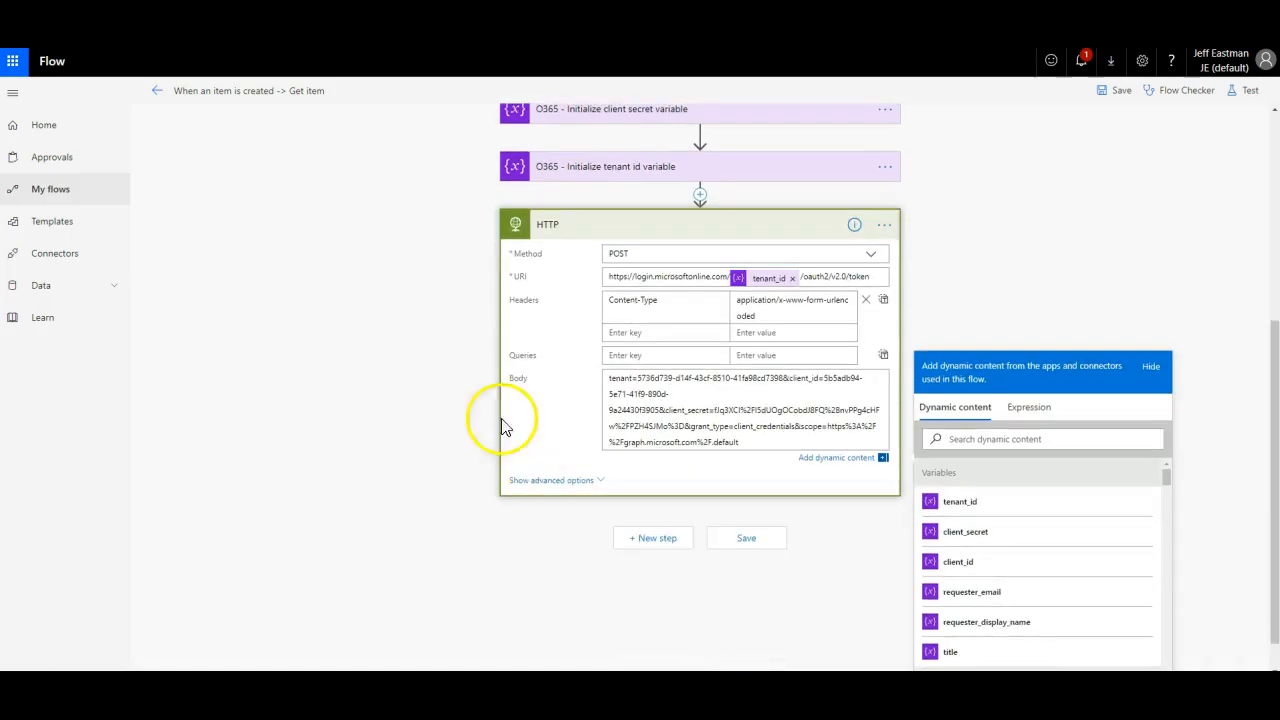
{"action": "left_click", "coordinate": [668, 491]}
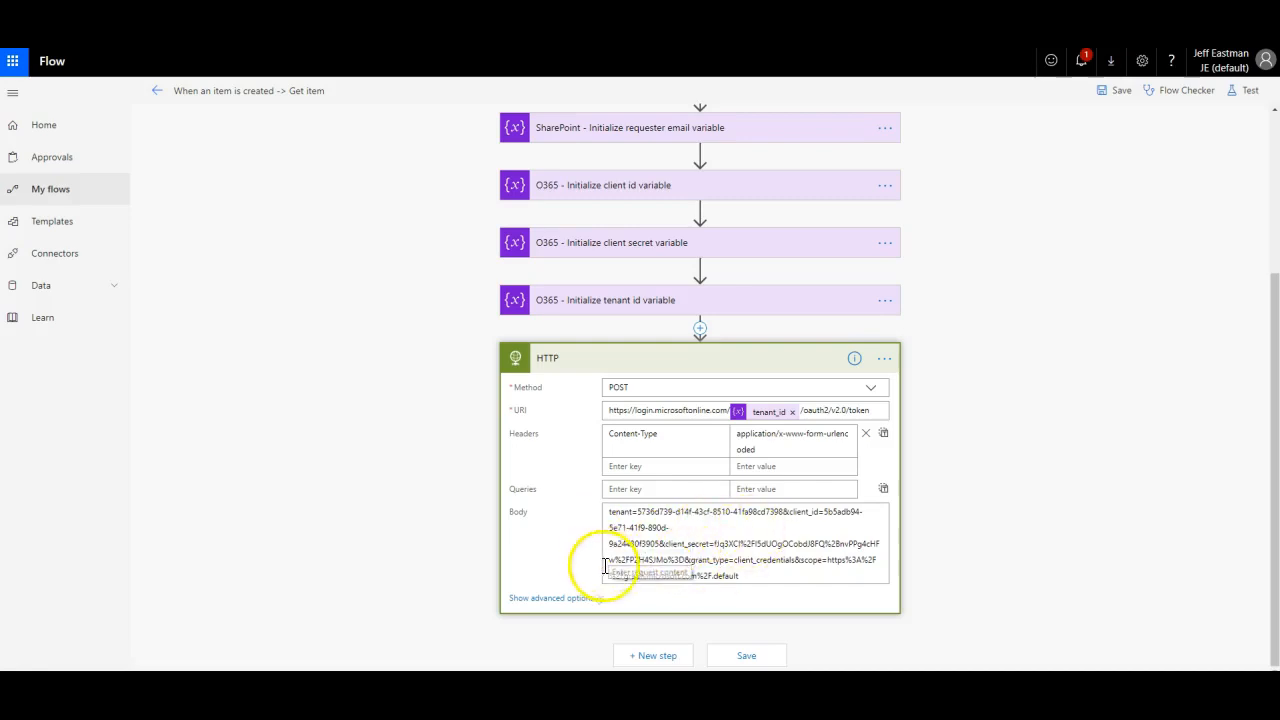
{"action": "left_click", "coordinate": [748, 656]}
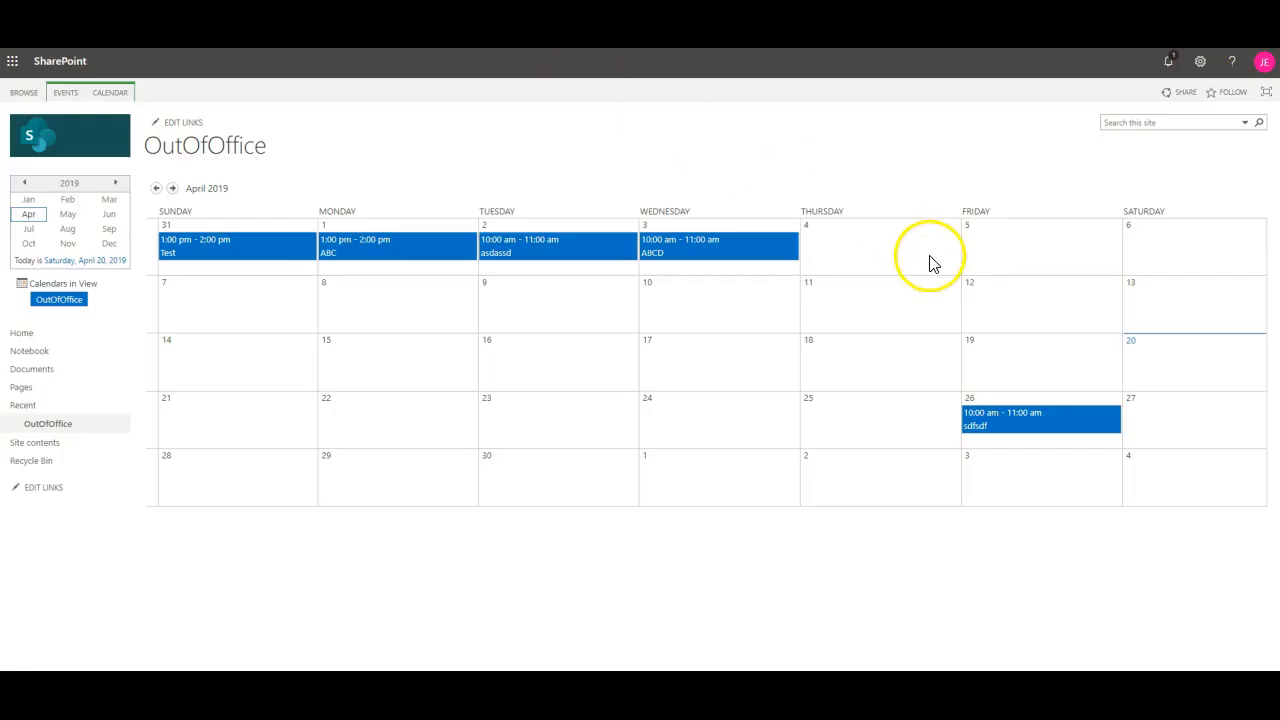
Step: Add OutOfOffice event '123' on Thursday 4 April 2019, 10–11 am, with description 123
{"action": "left_click", "coordinate": [947, 267]}
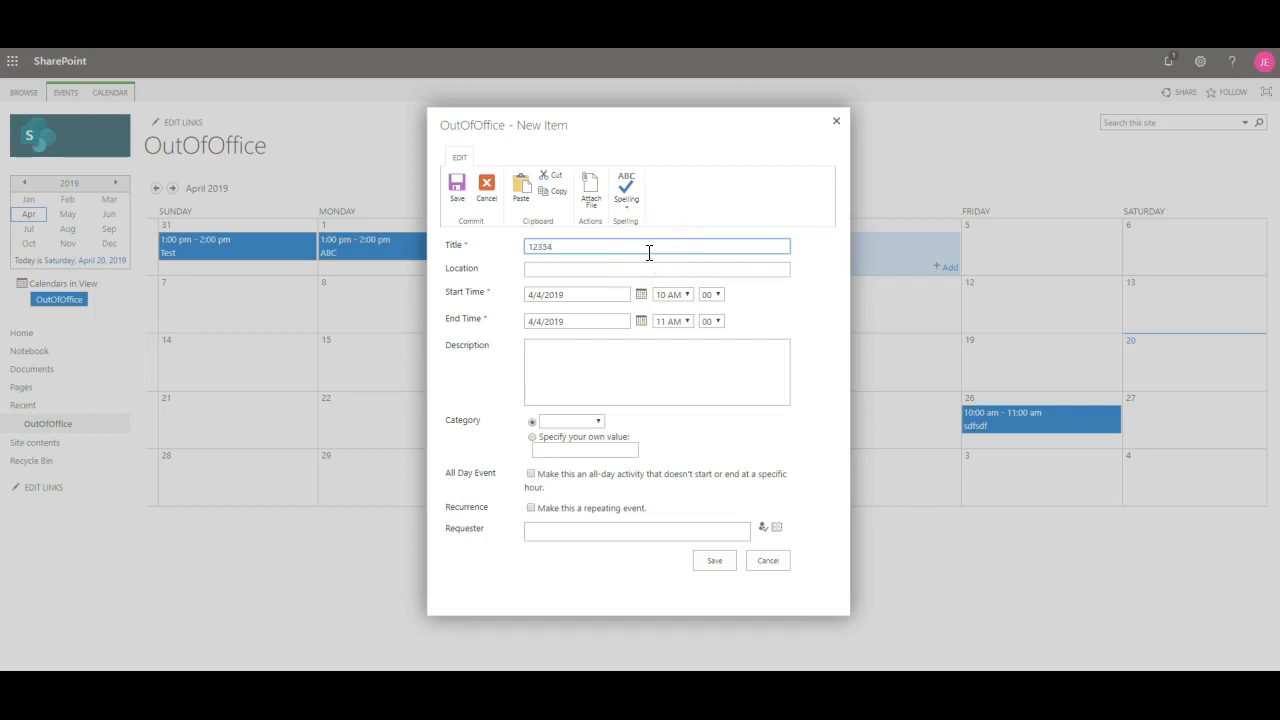
{"action": "left_click", "coordinate": [600, 378]}
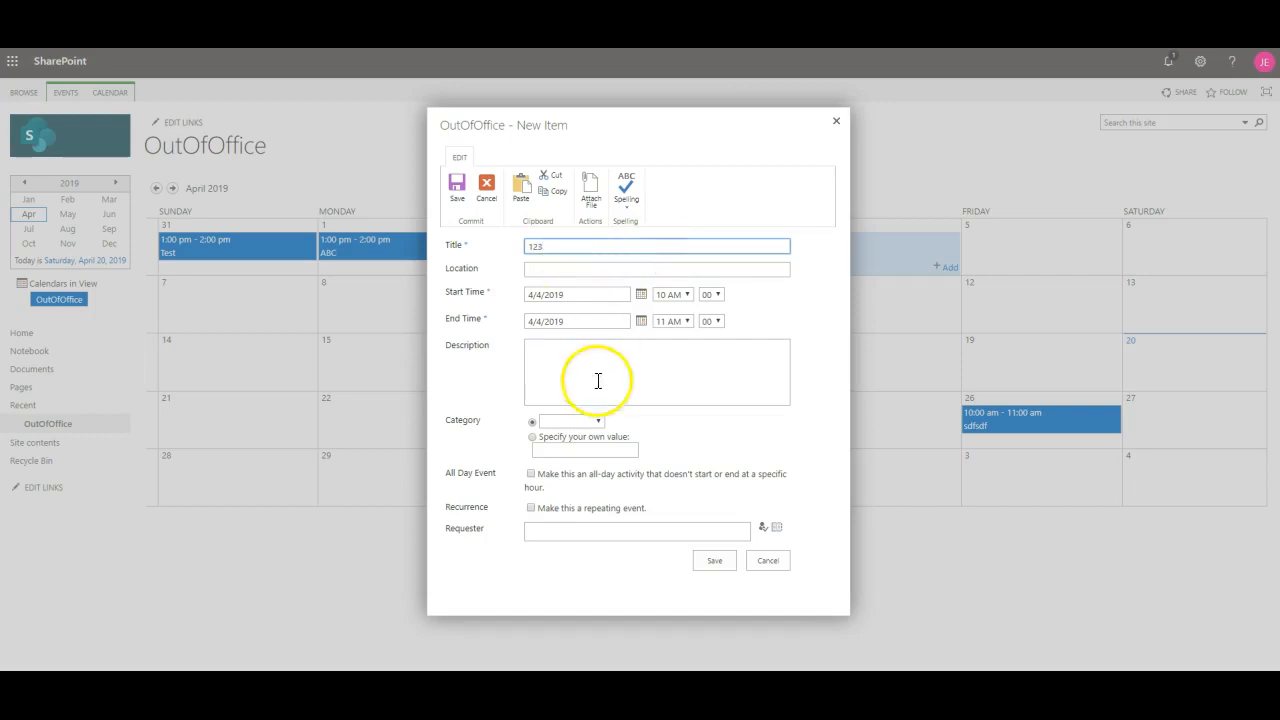
{"action": "type", "text": "123"}
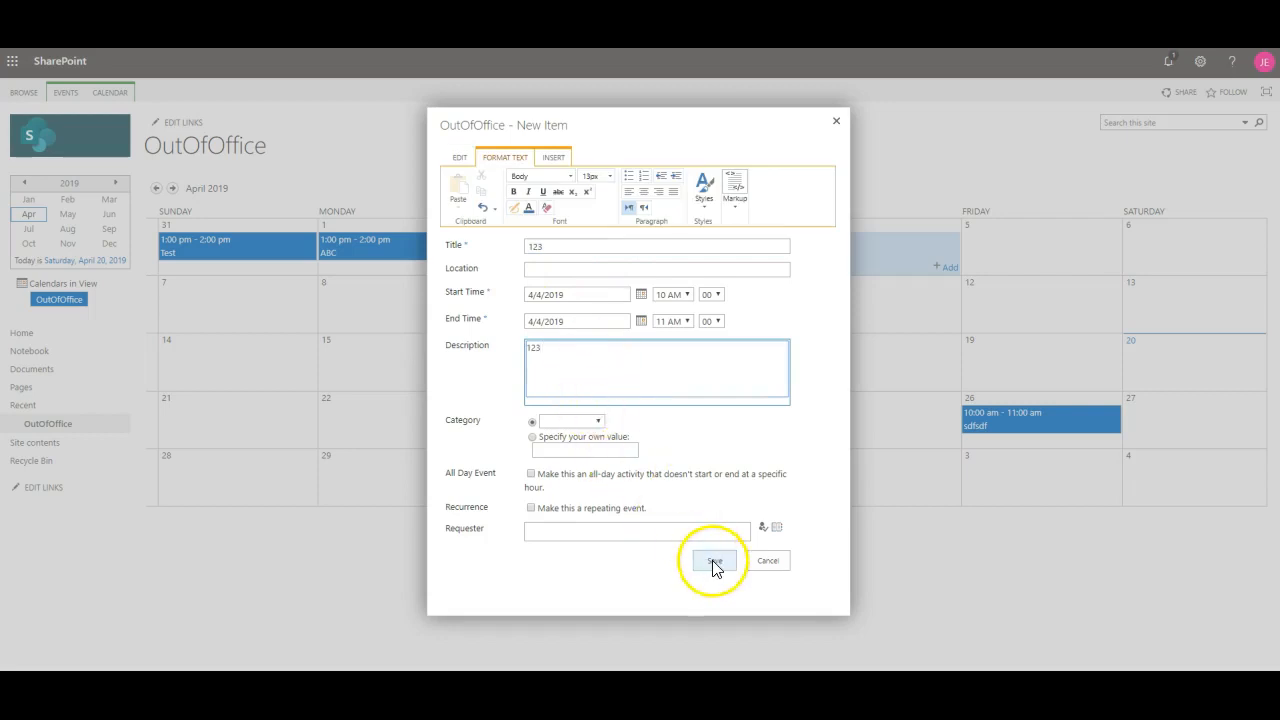
{"action": "left_click", "coordinate": [712, 560]}
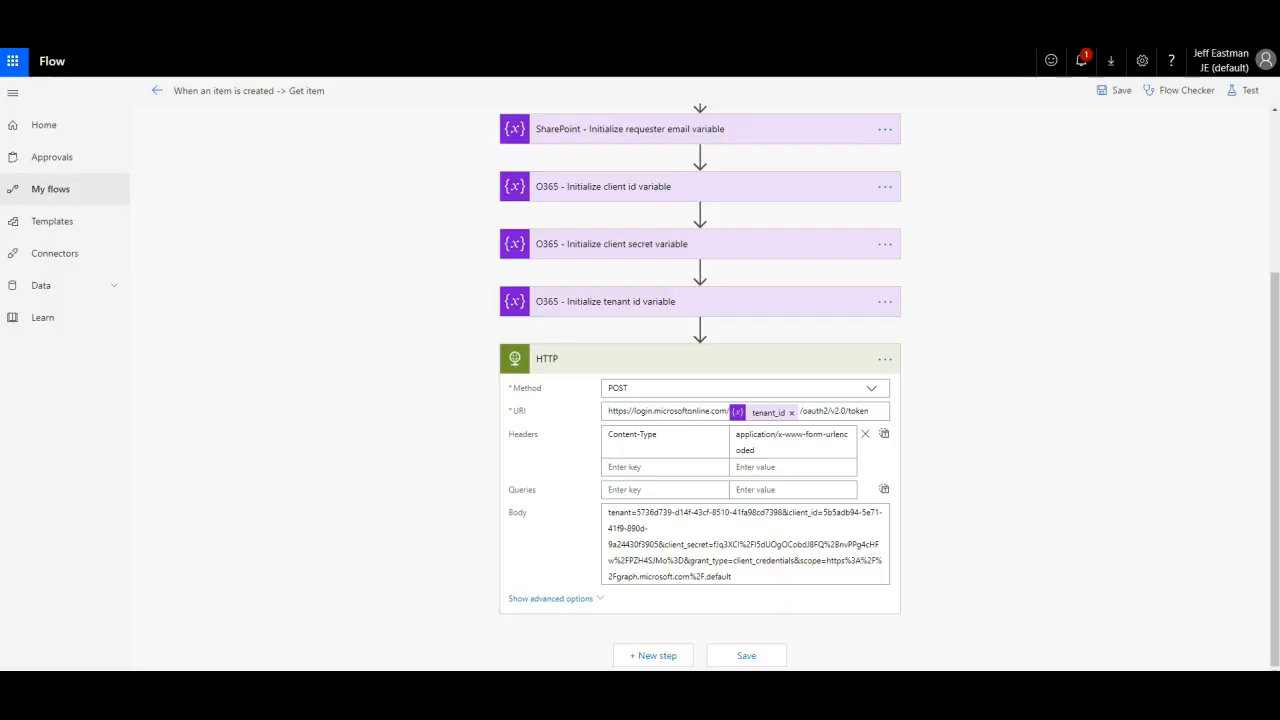
Step: Open the newest succeeded run and inspect the HTTP step's status 200 output with the Bearer token
{"action": "left_click", "coordinate": [47, 192]}
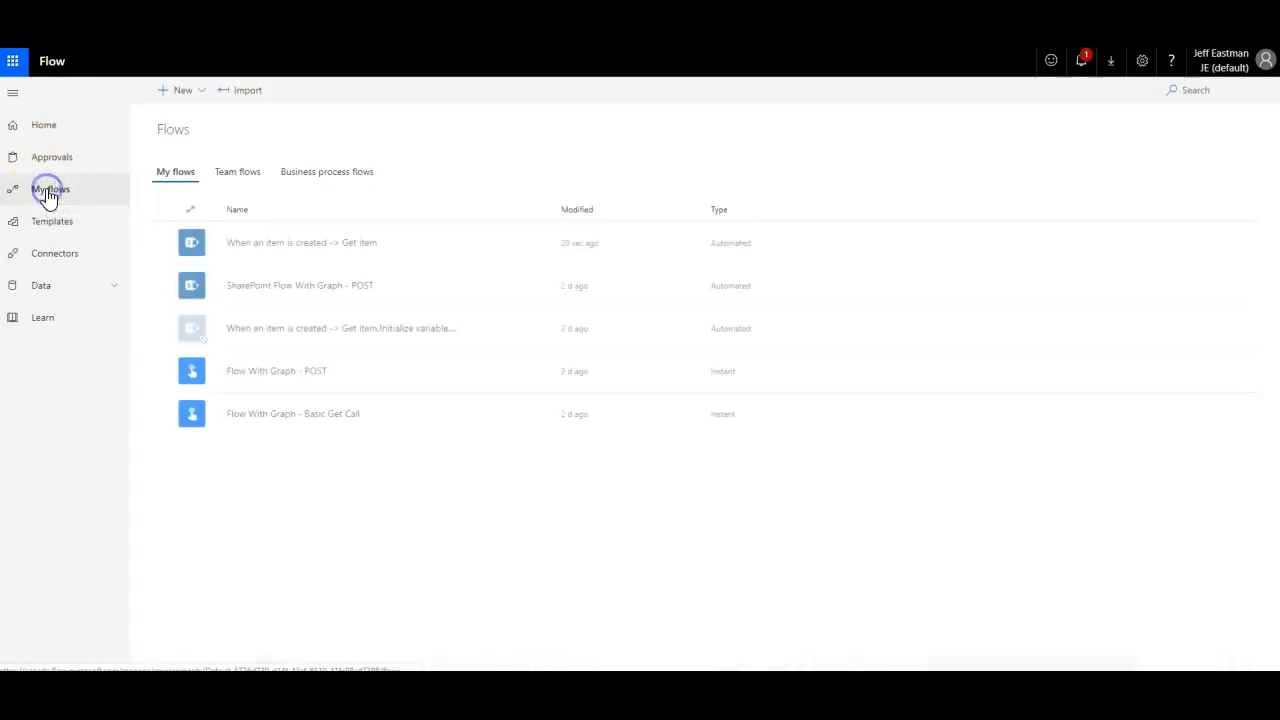
{"action": "left_click", "coordinate": [305, 241]}
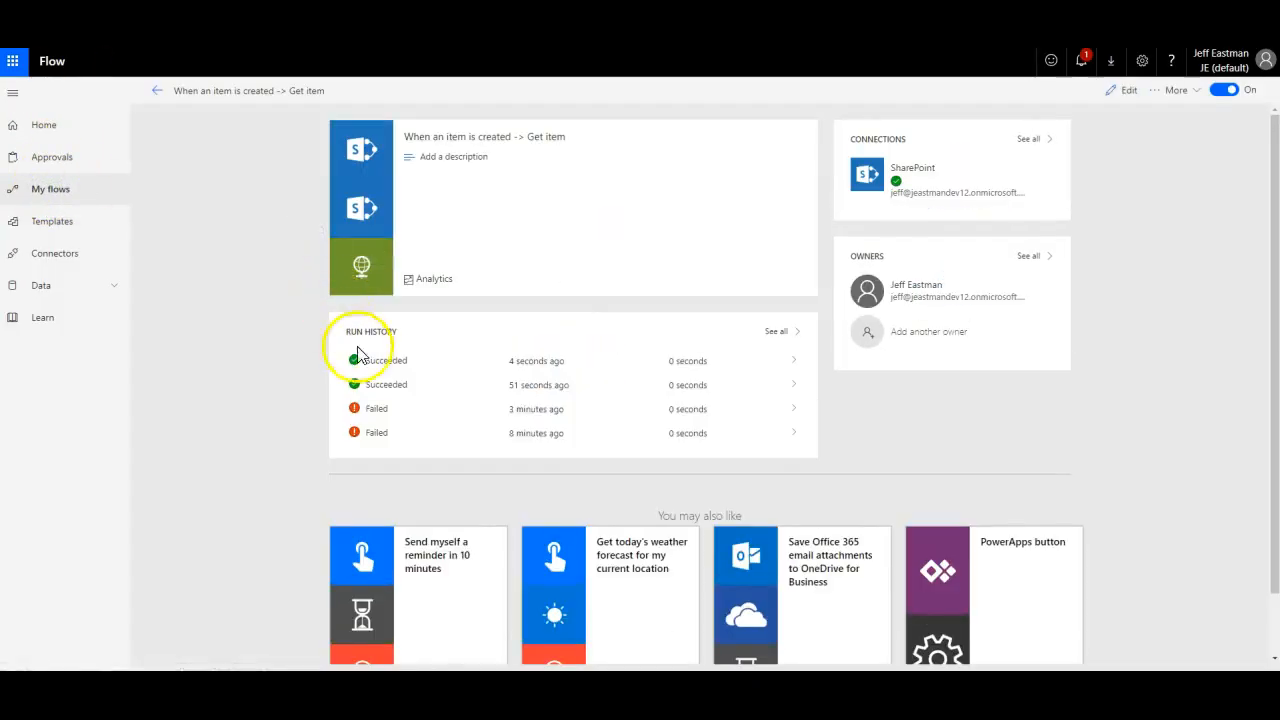
{"action": "left_click", "coordinate": [392, 371]}
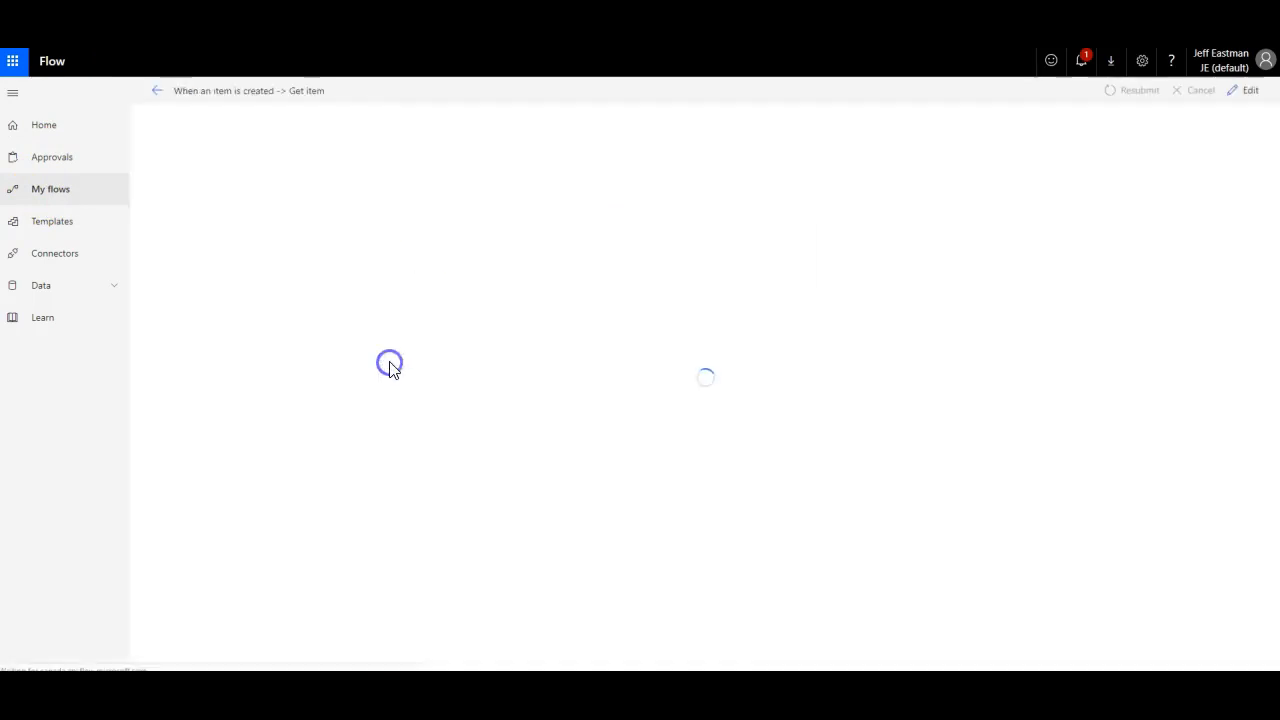
{"action": "scroll", "coordinate": [634, 200], "scroll_direction": "down", "scroll_amount": 1}
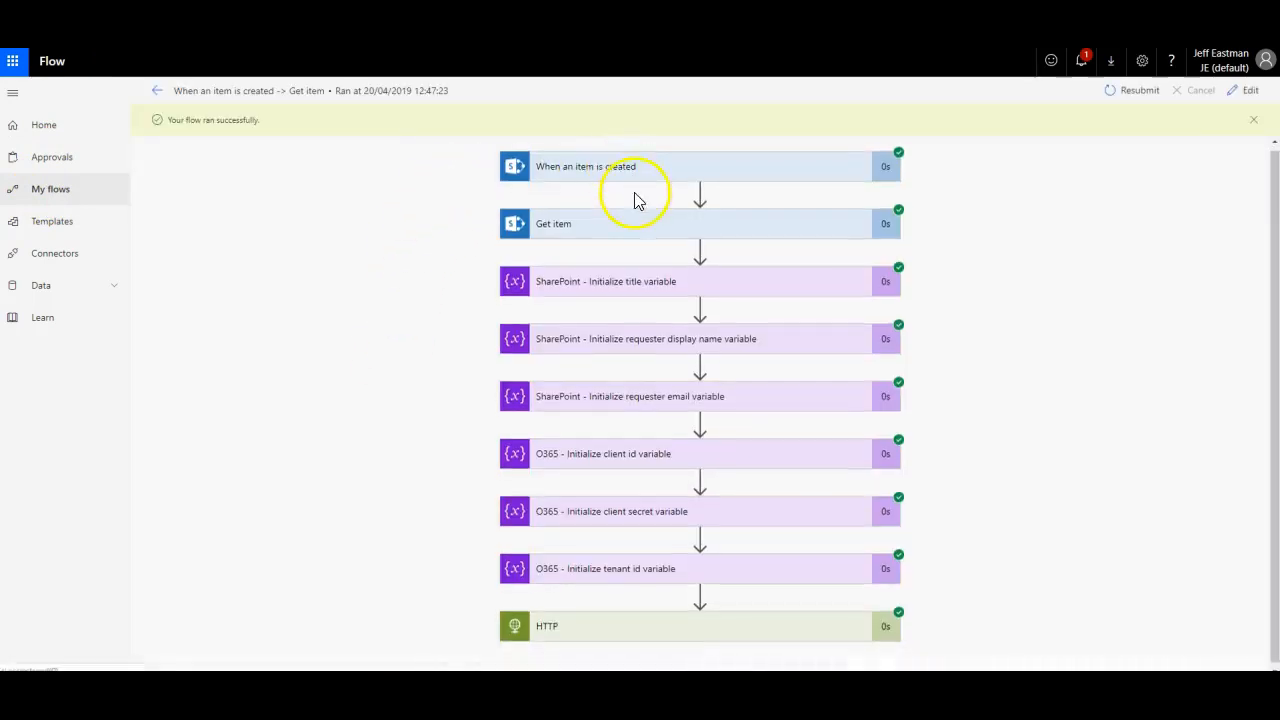
{"action": "left_click", "coordinate": [750, 622]}
{"action": "scroll", "coordinate": [1131, 360], "scroll_direction": "down", "scroll_amount": 6}
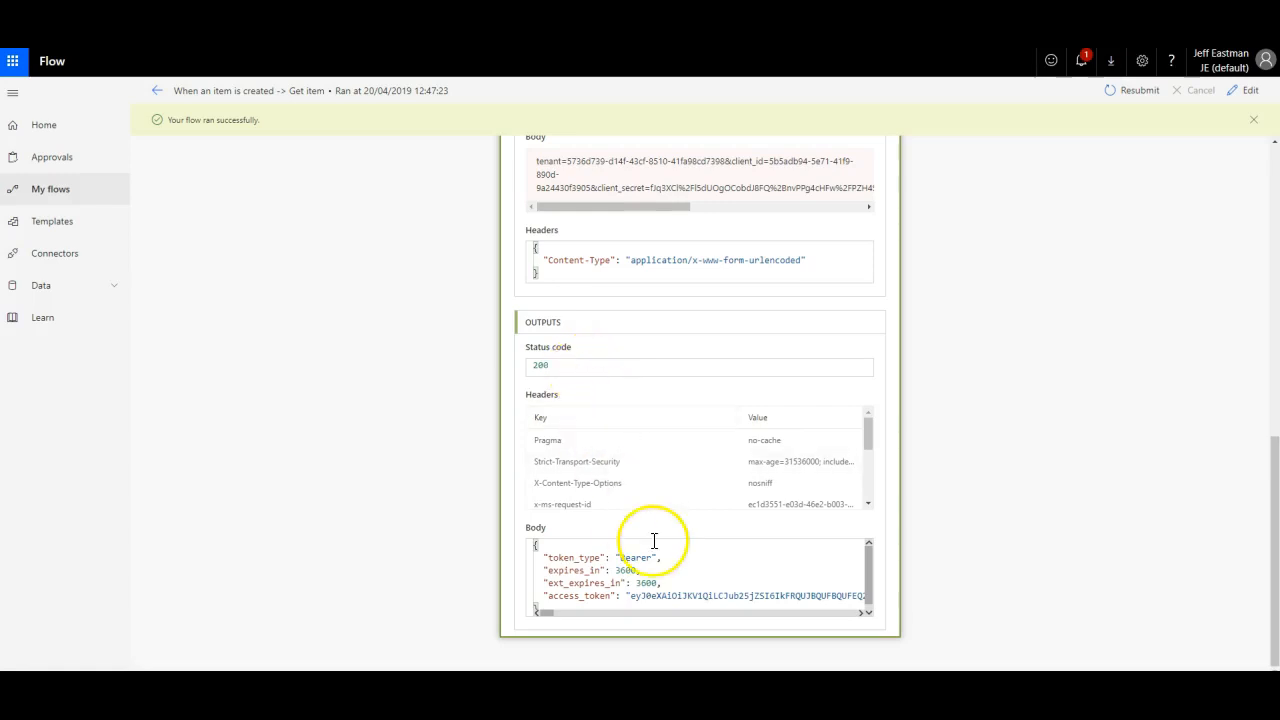
{"action": "scroll", "coordinate": [640, 585], "scroll_direction": "down", "scroll_amount": 2}
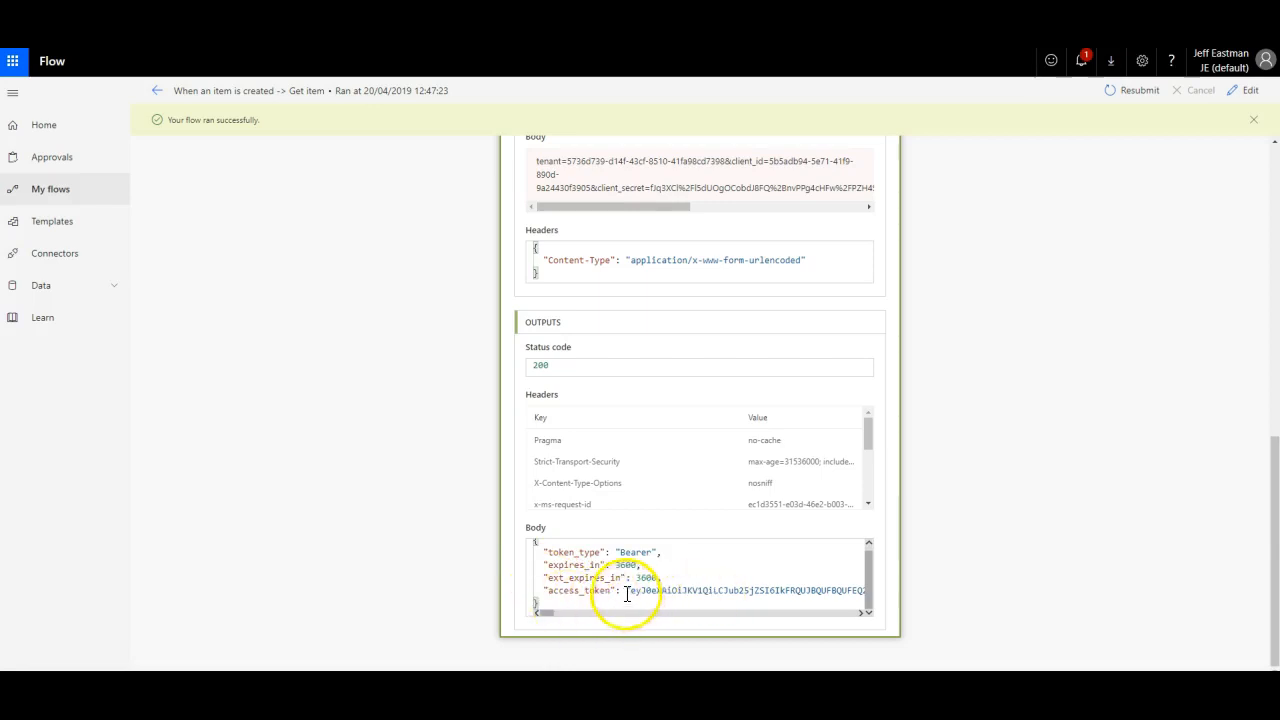
{"action": "left_click_drag", "start_coordinate": [680, 590], "coordinate": [840, 590]}
{"action": "left_click", "coordinate": [838, 590]}
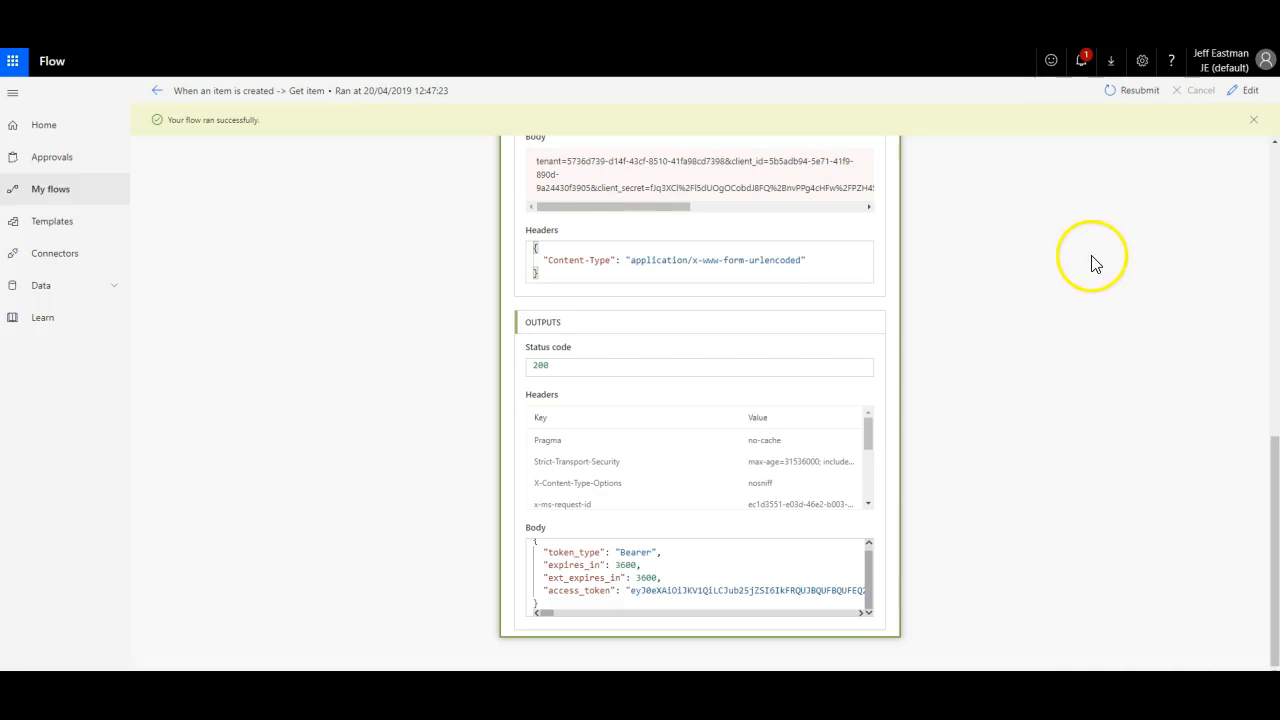
Step: Add a Parse JSON action after the HTTP step with its Content set to the HTTP Body
{"action": "left_click", "coordinate": [1248, 90]}
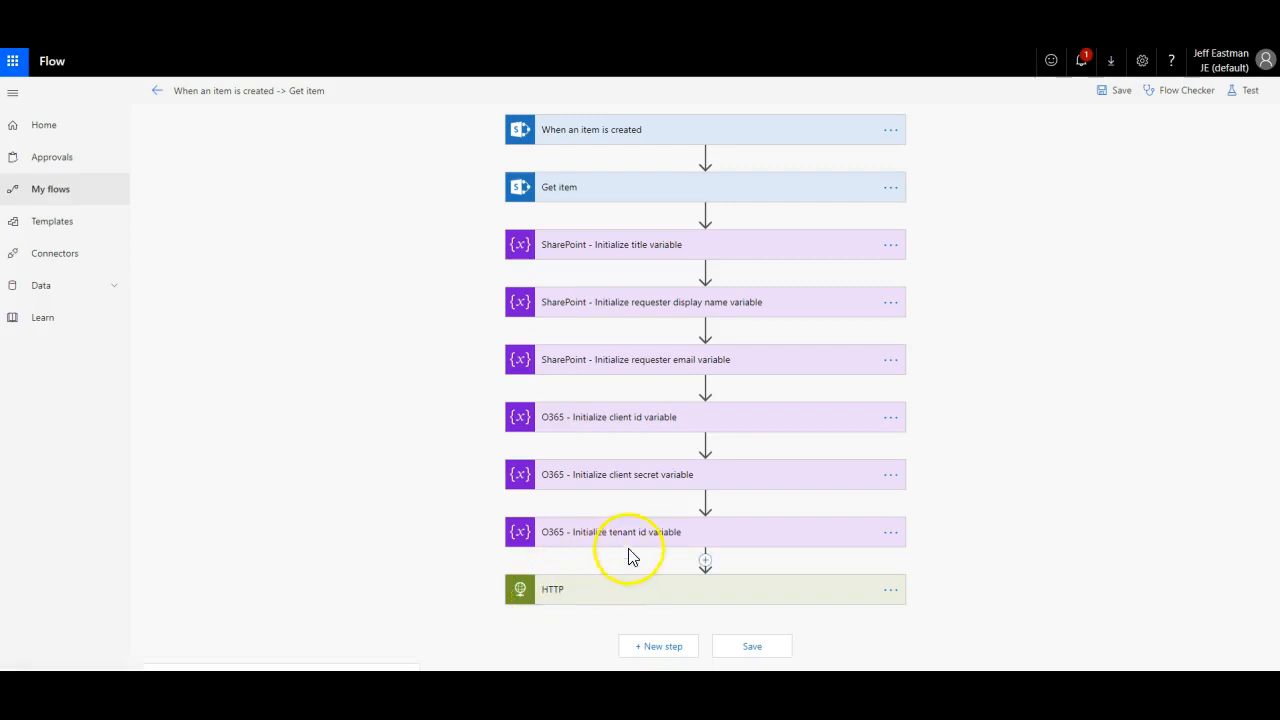
{"action": "left_click", "coordinate": [654, 648]}
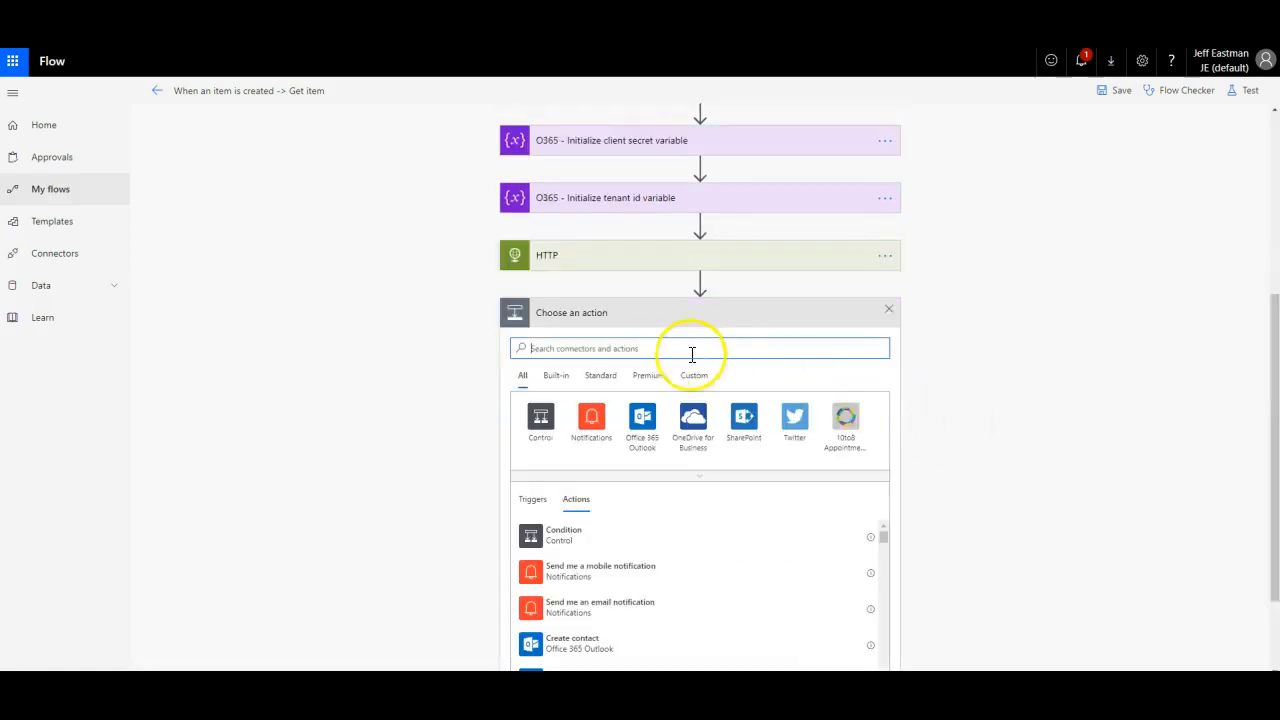
{"action": "left_click", "coordinate": [675, 350]}
{"action": "type", "text": "json"}
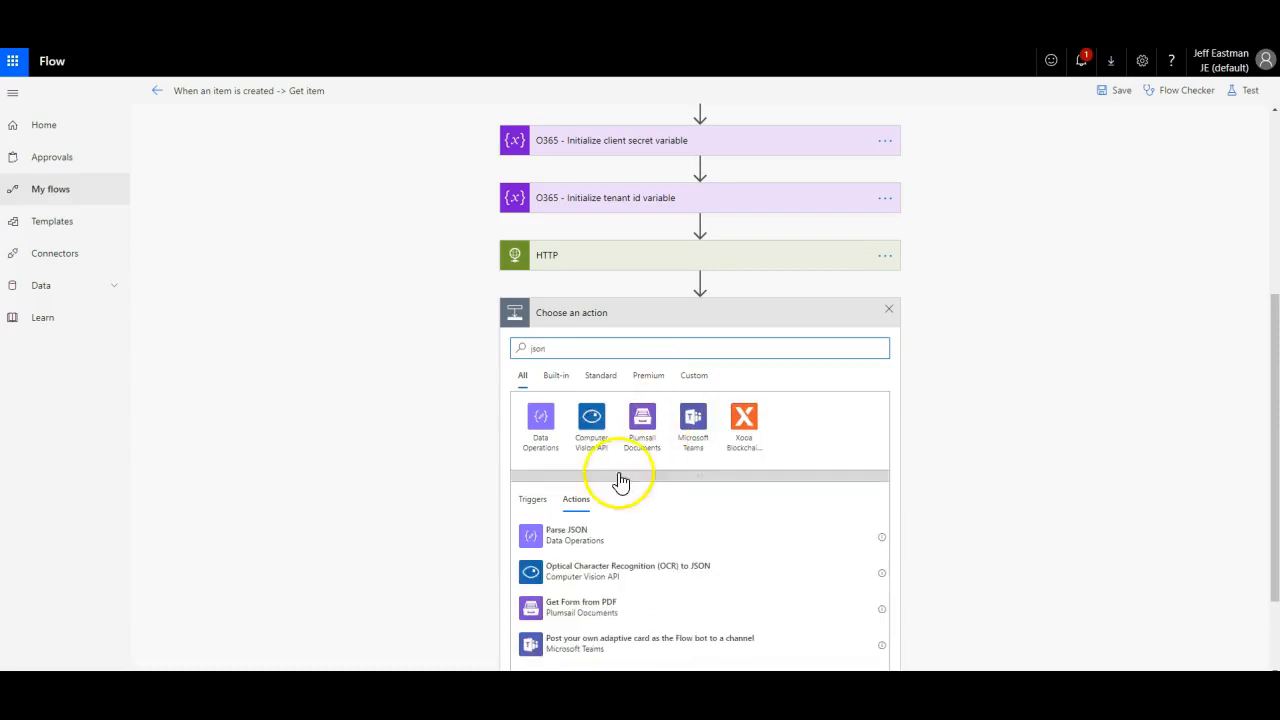
{"action": "left_click", "coordinate": [545, 533]}
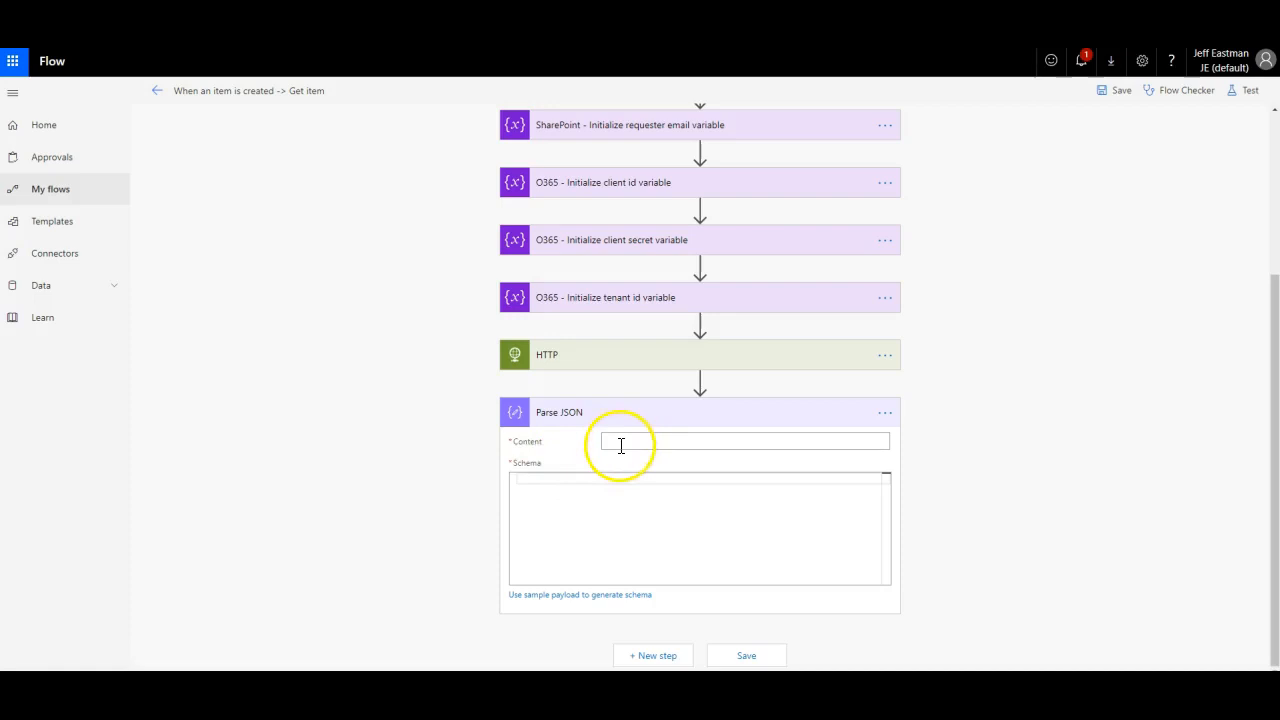
{"action": "left_click", "coordinate": [622, 441]}
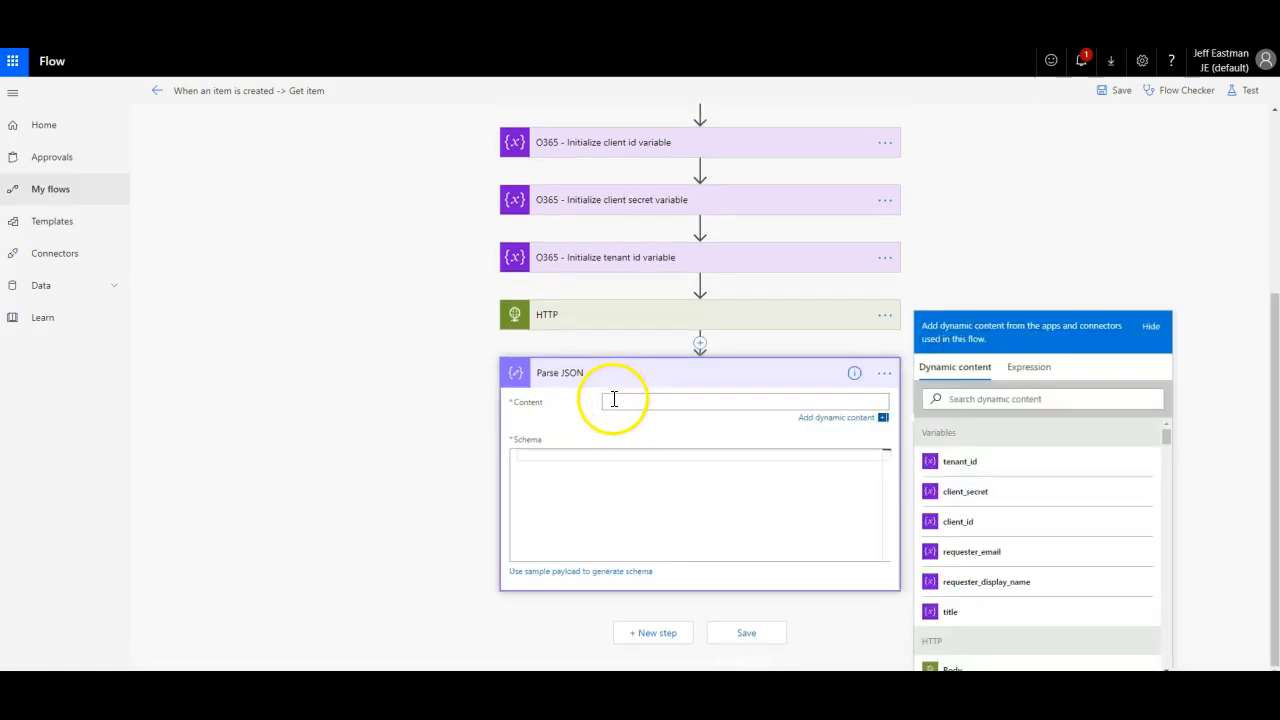
{"action": "scroll", "coordinate": [1100, 455], "scroll_direction": "down", "scroll_amount": 2}
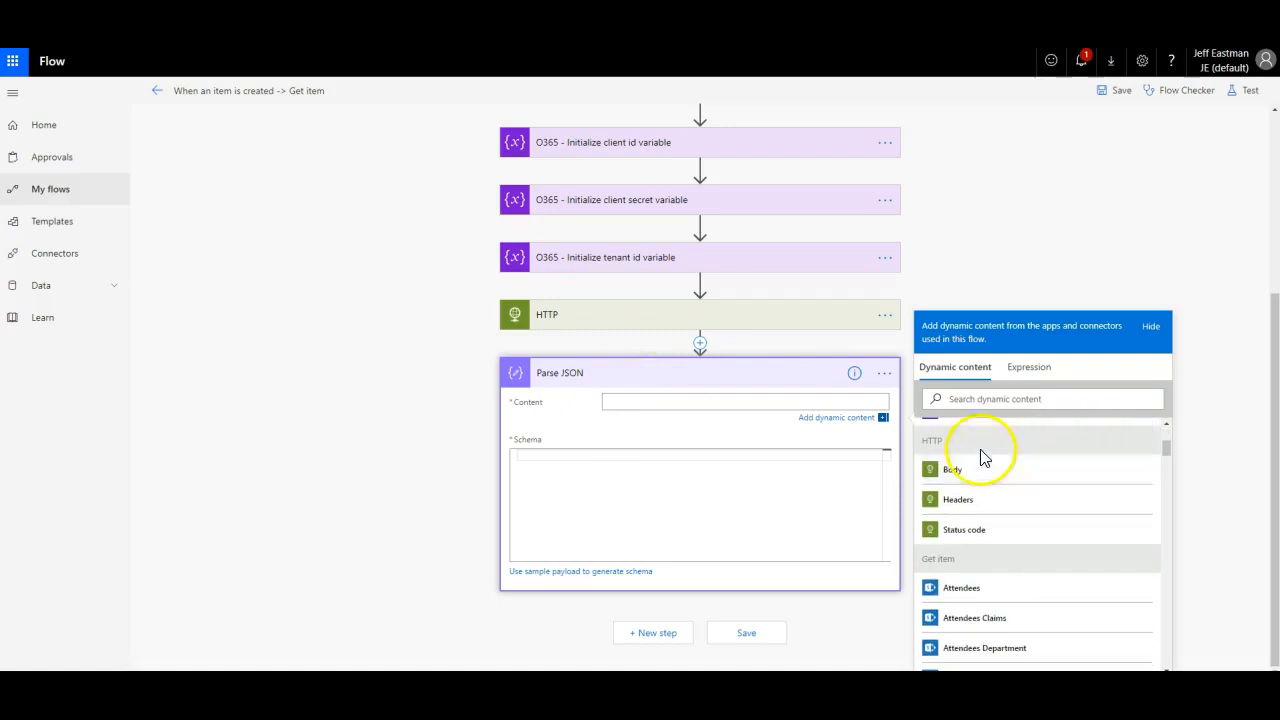
{"action": "left_click", "coordinate": [951, 471]}
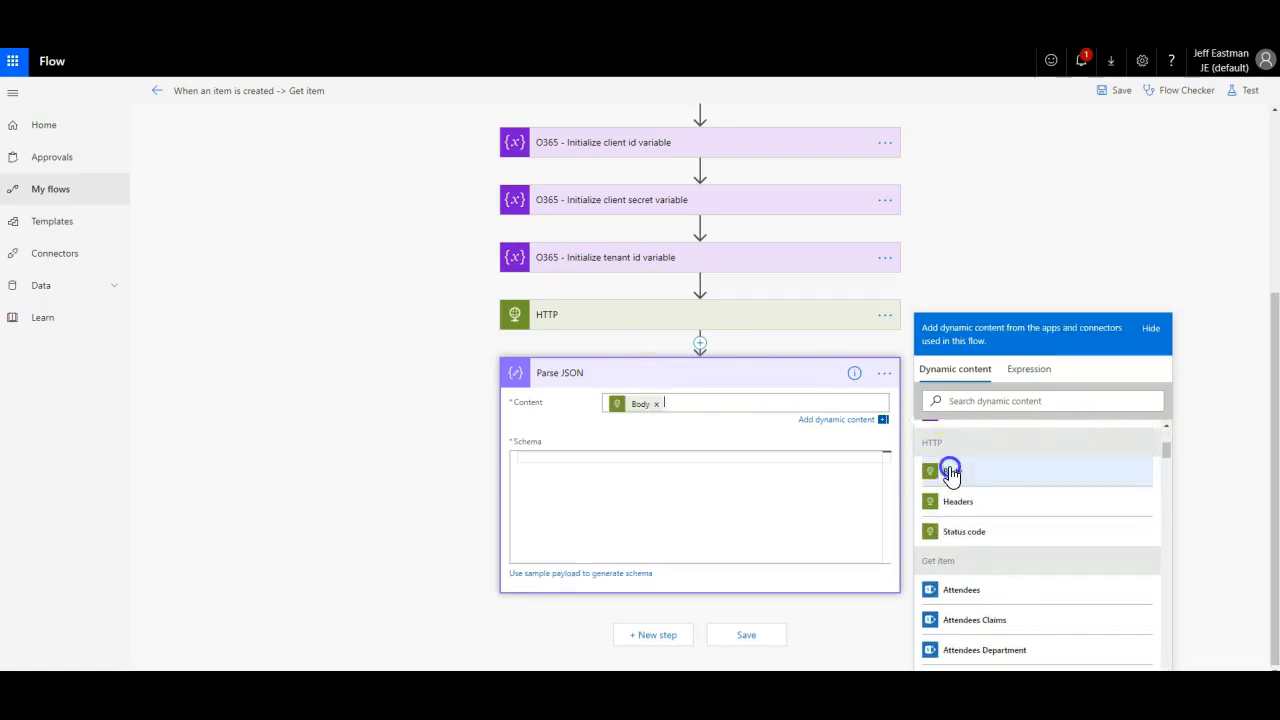
{"action": "left_click", "coordinate": [664, 459]}
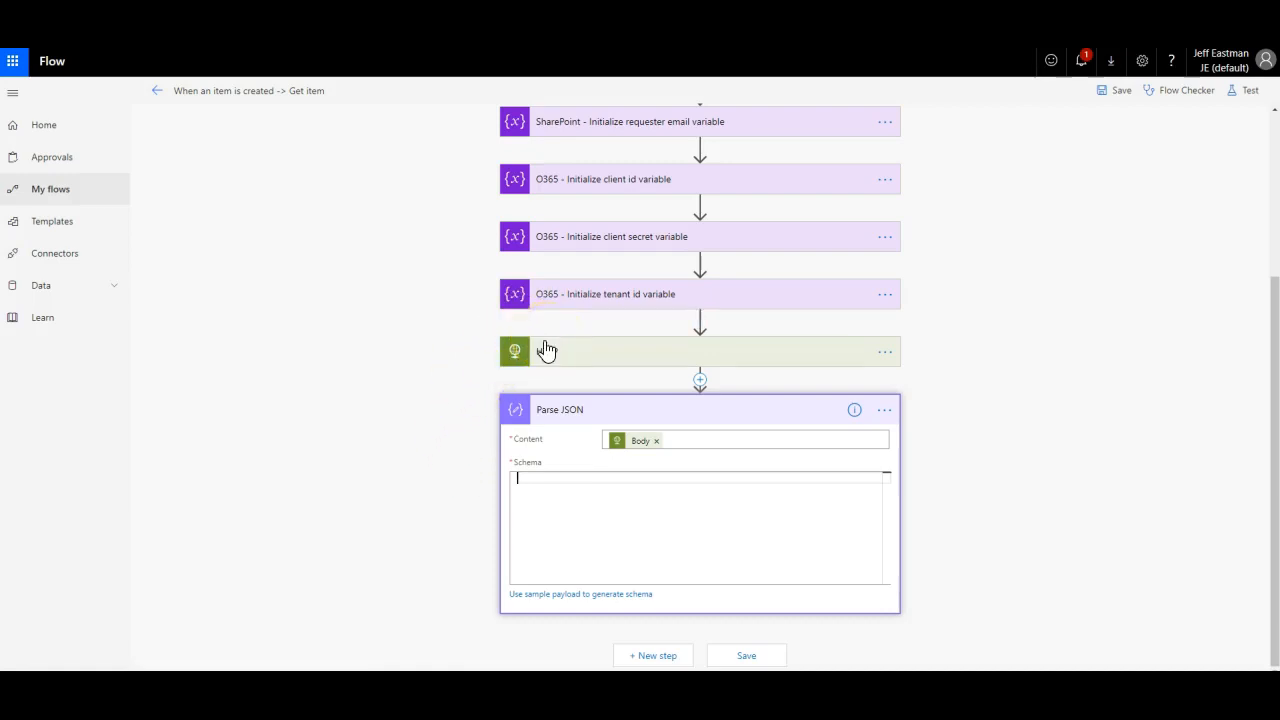
Step: Copy the JSON token response from Postman and try pasting it as the sample payload
{"action": "left_click", "coordinate": [574, 594]}
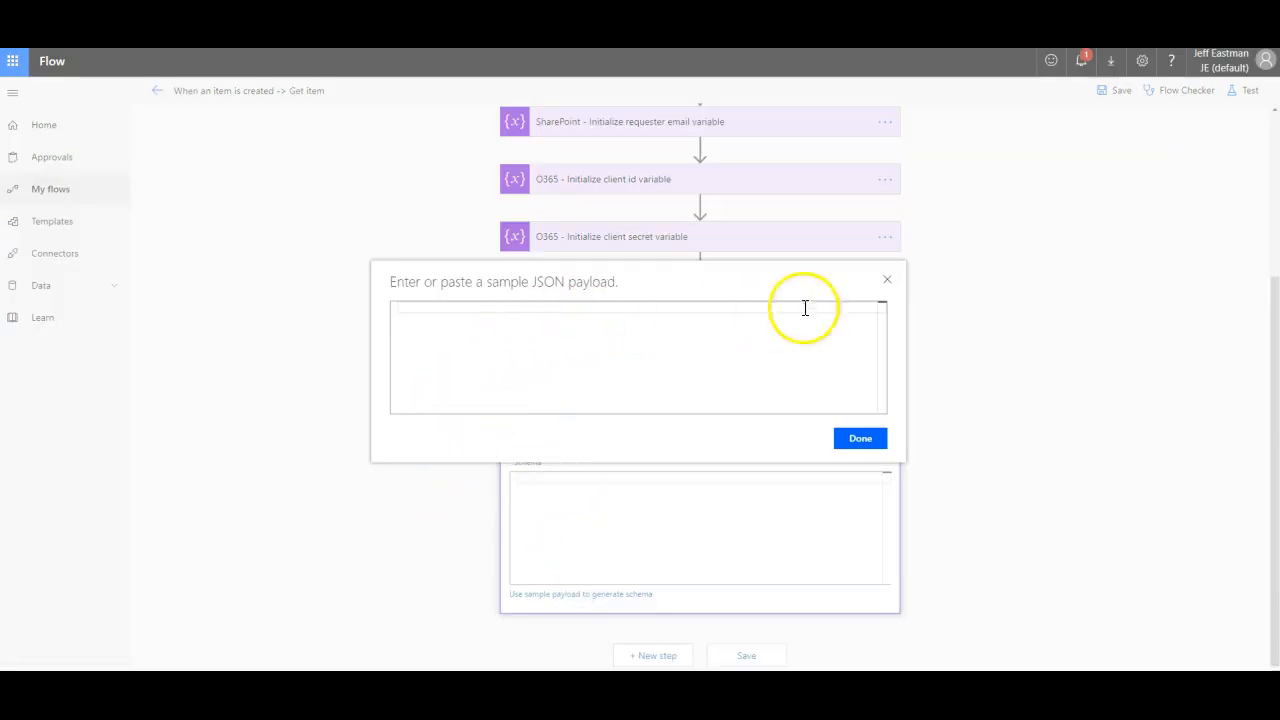
{"action": "left_click", "coordinate": [887, 280]}
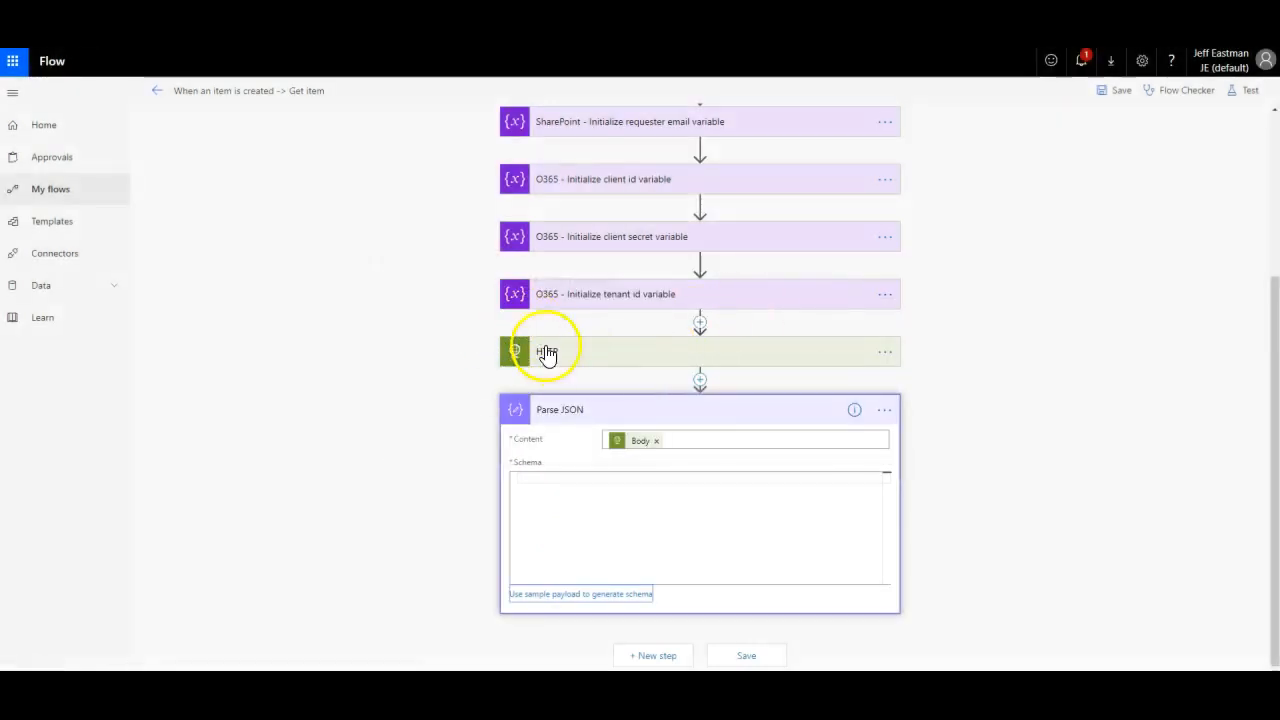
{"action": "key", "text": "alt+Tab"}
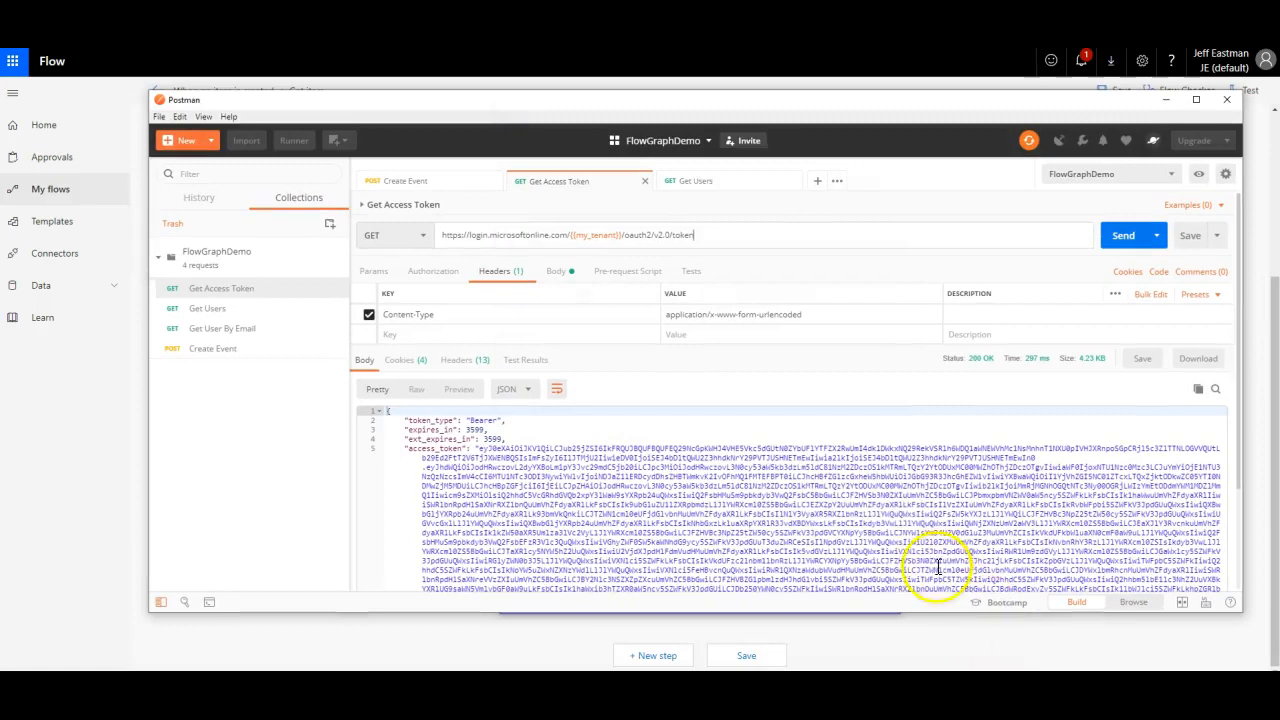
{"action": "scroll", "coordinate": [452, 450], "scroll_direction": "down", "scroll_amount": 3}
{"action": "left_click_drag", "start_coordinate": [417, 509], "coordinate": [332, 255]}
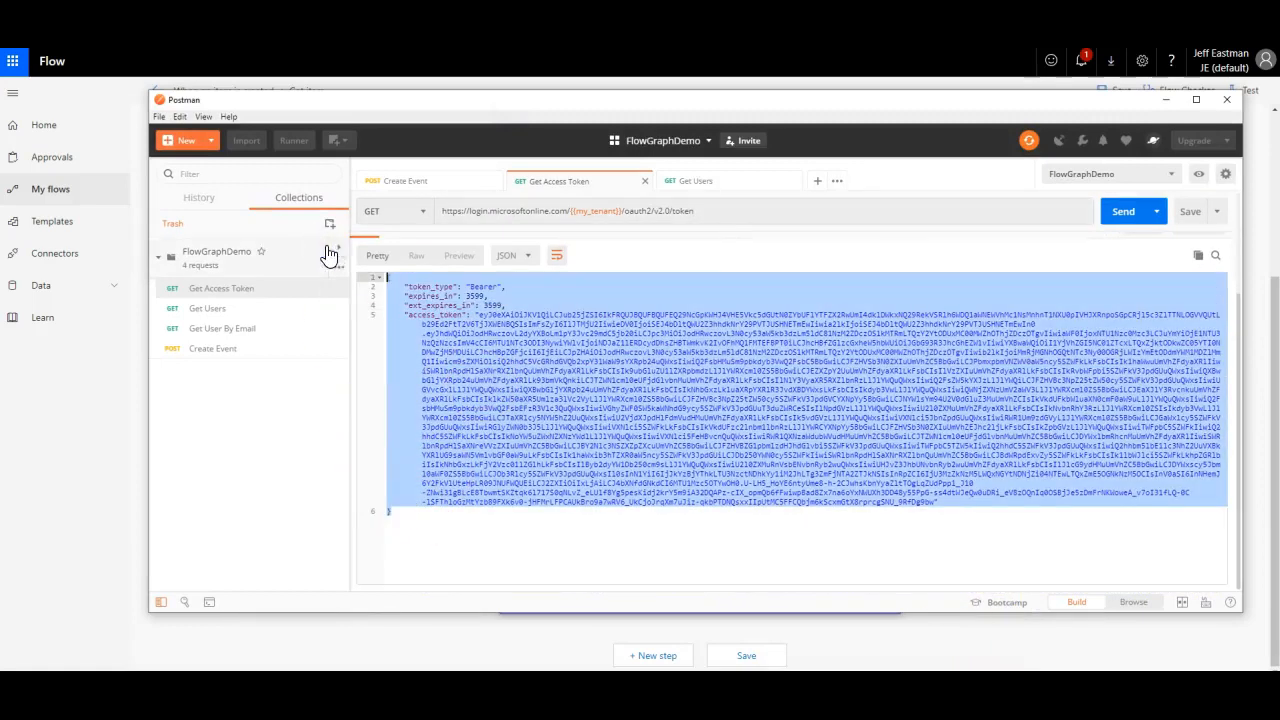
{"action": "left_click", "coordinate": [480, 643]}
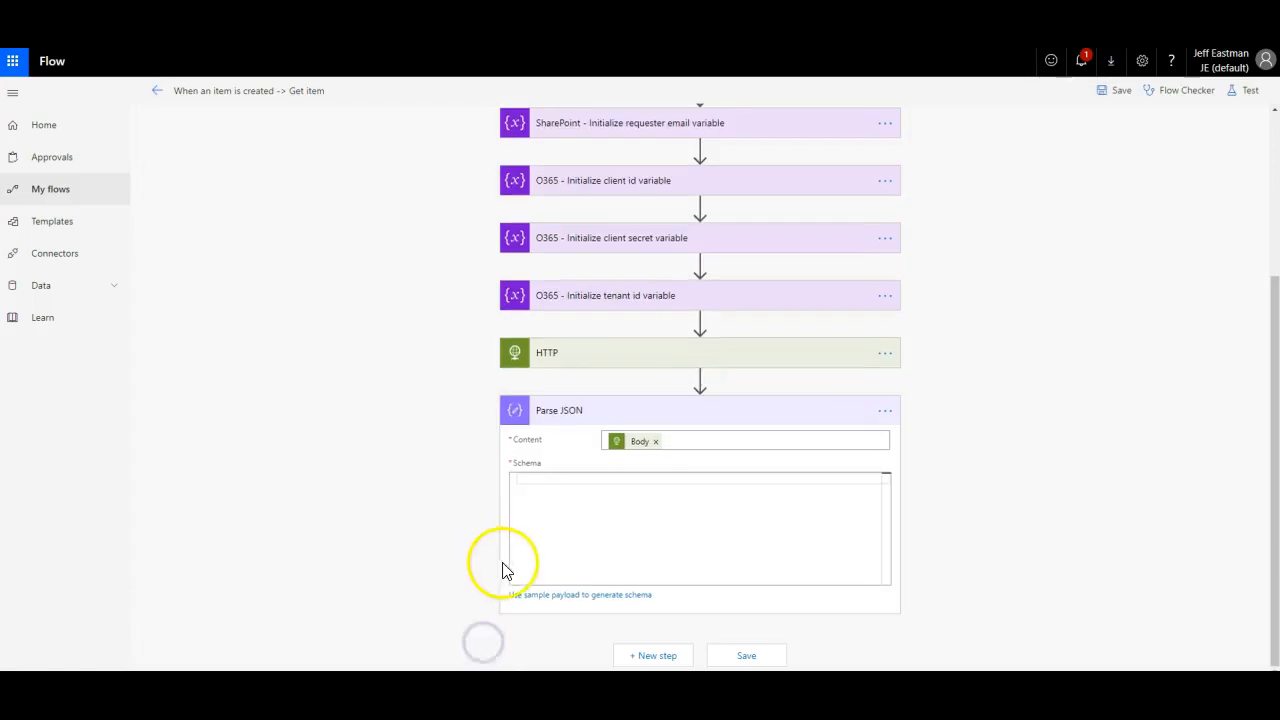
{"action": "left_click", "coordinate": [535, 600]}
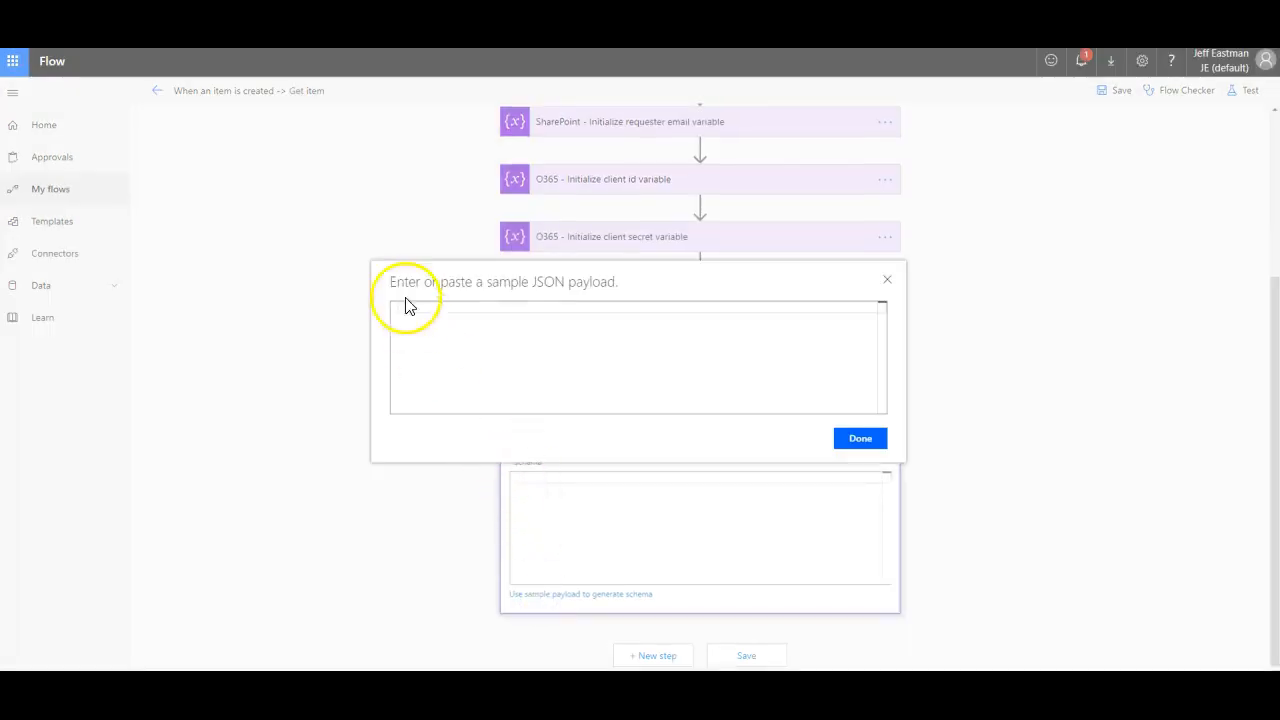
{"action": "key", "text": "ctrl+v"}
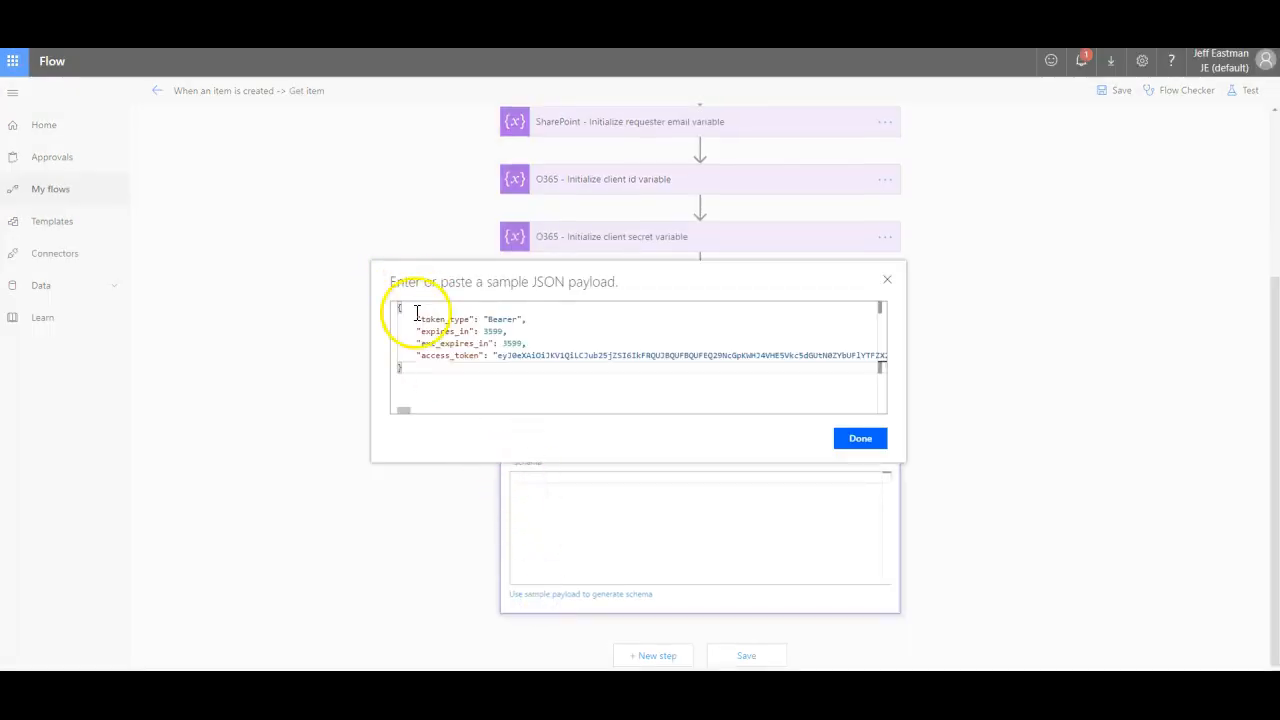
{"action": "key", "text": "ctrl+z"}
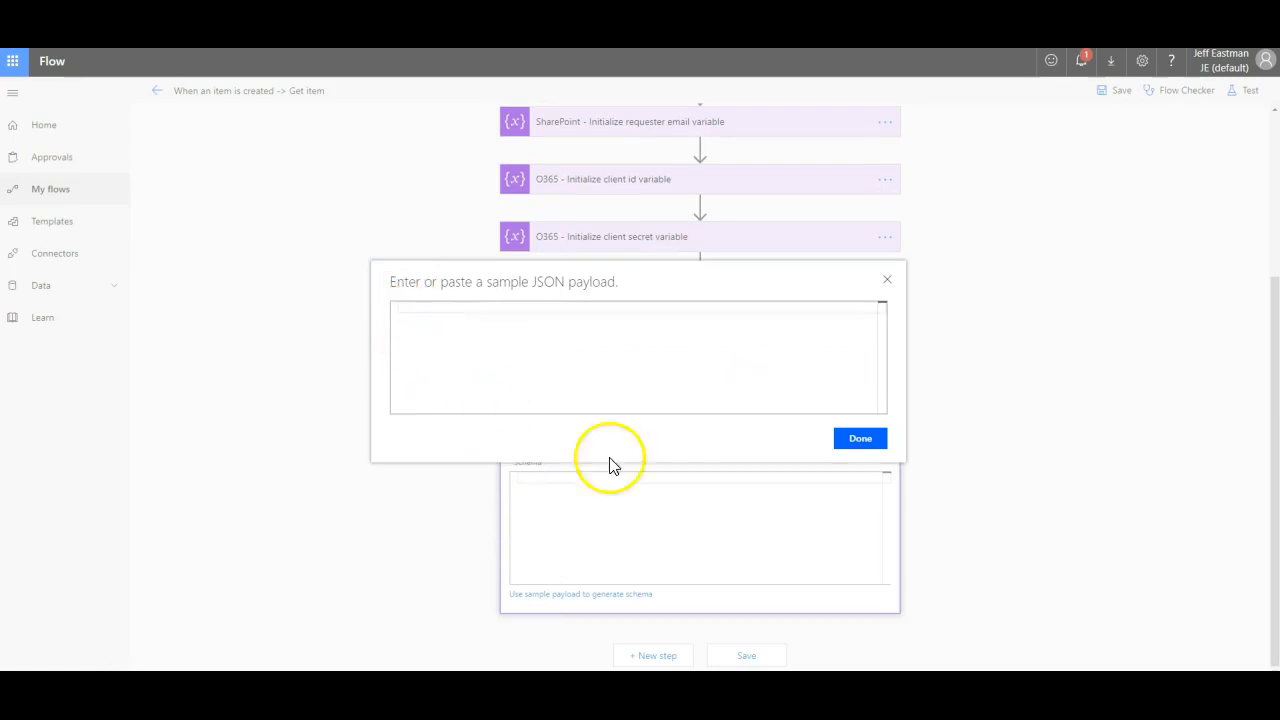
Step: Pass the token JSON through a blank Notepad and paste it into the sample payload dialog
{"action": "right_click", "coordinate": [907, 698]}
{"action": "left_click", "coordinate": [878, 619]}
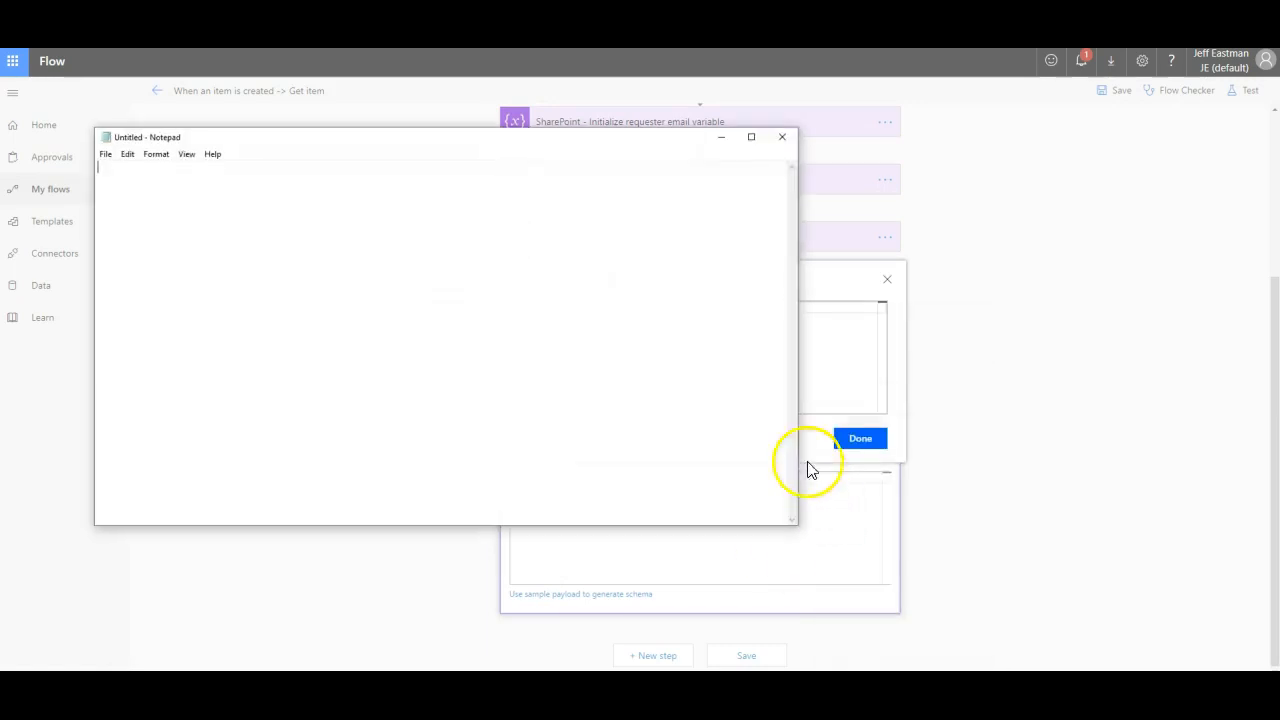
{"action": "key", "text": "ctrl+v"}
{"action": "key", "text": "ctrl+a"}
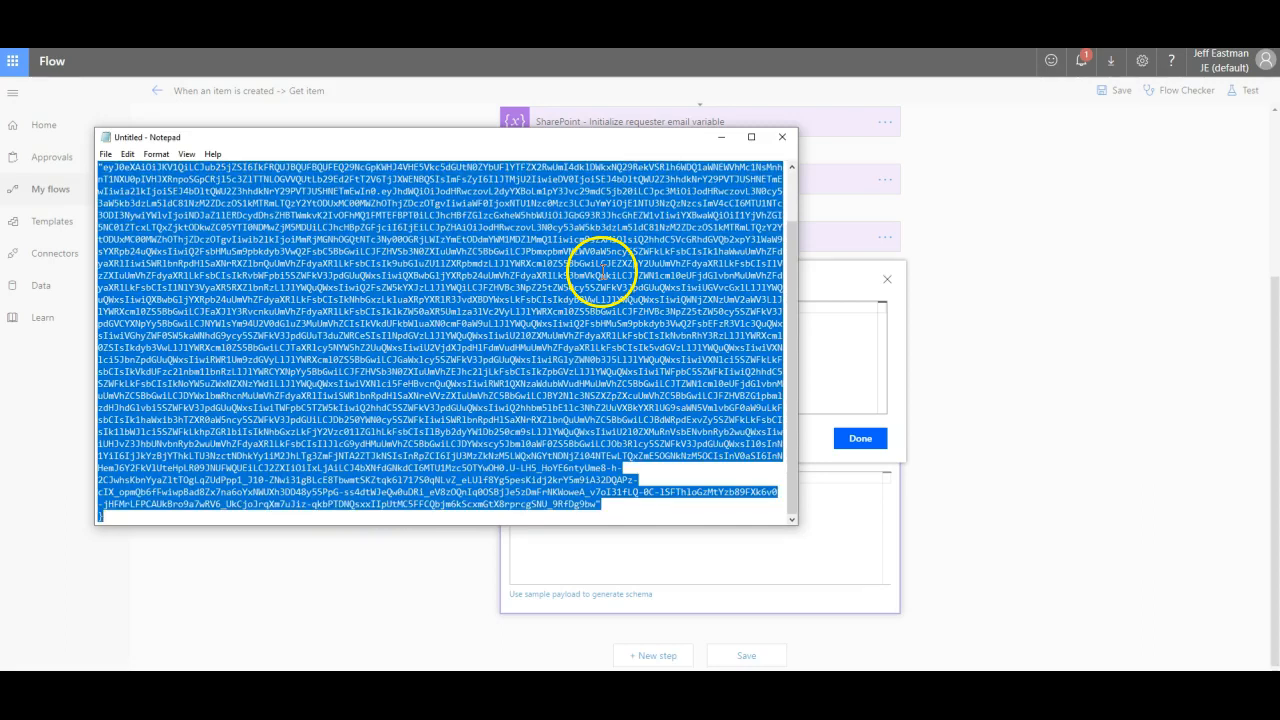
{"action": "left_click", "coordinate": [848, 476]}
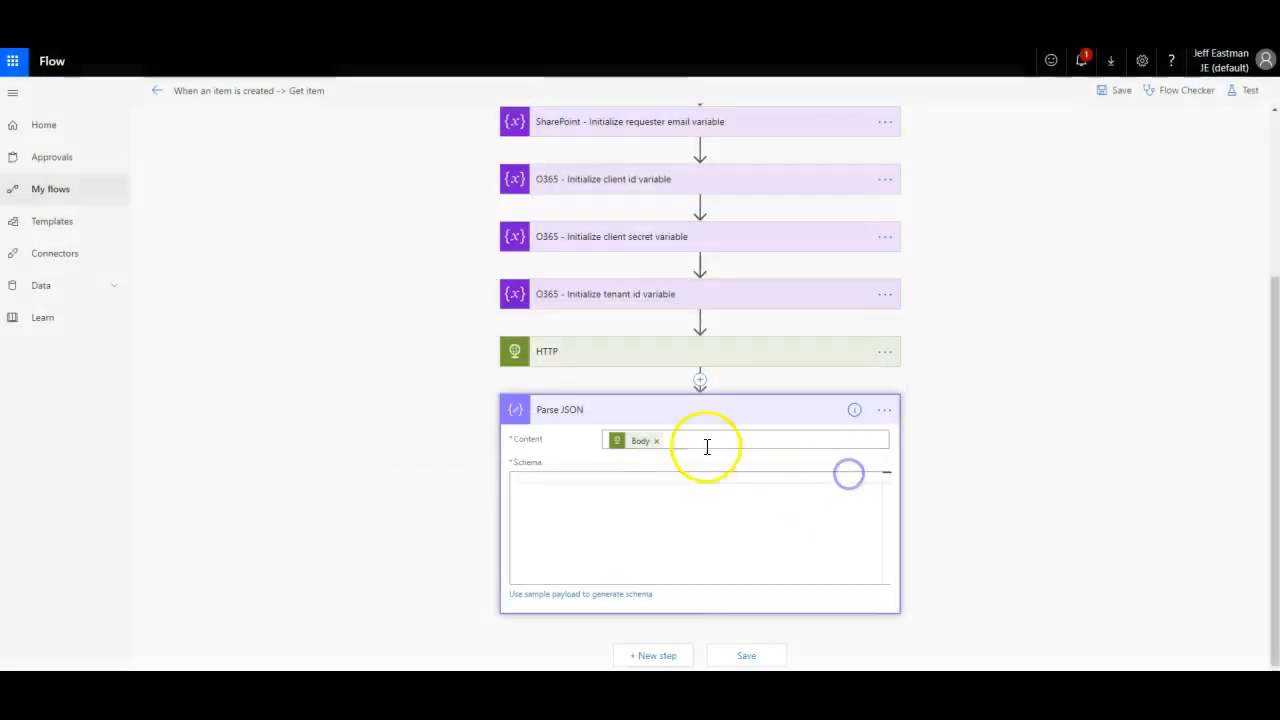
{"action": "left_click", "coordinate": [597, 593]}
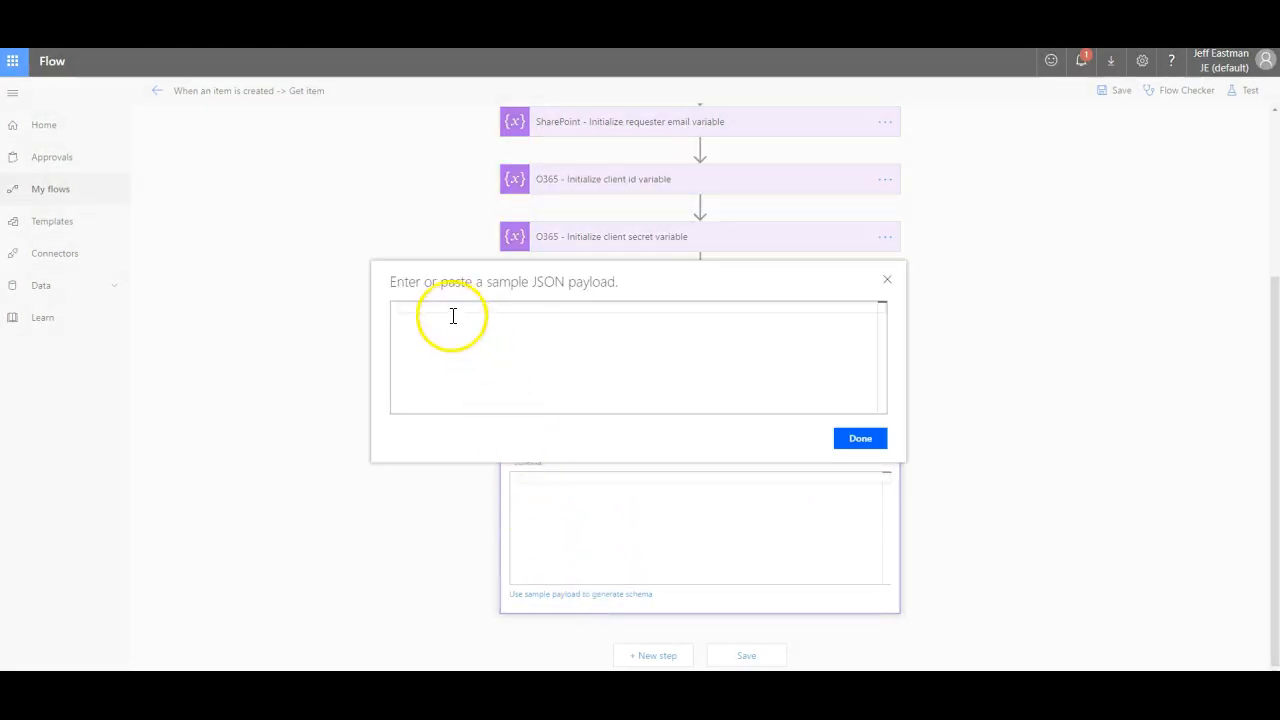
{"action": "key", "text": "ctrl+v"}
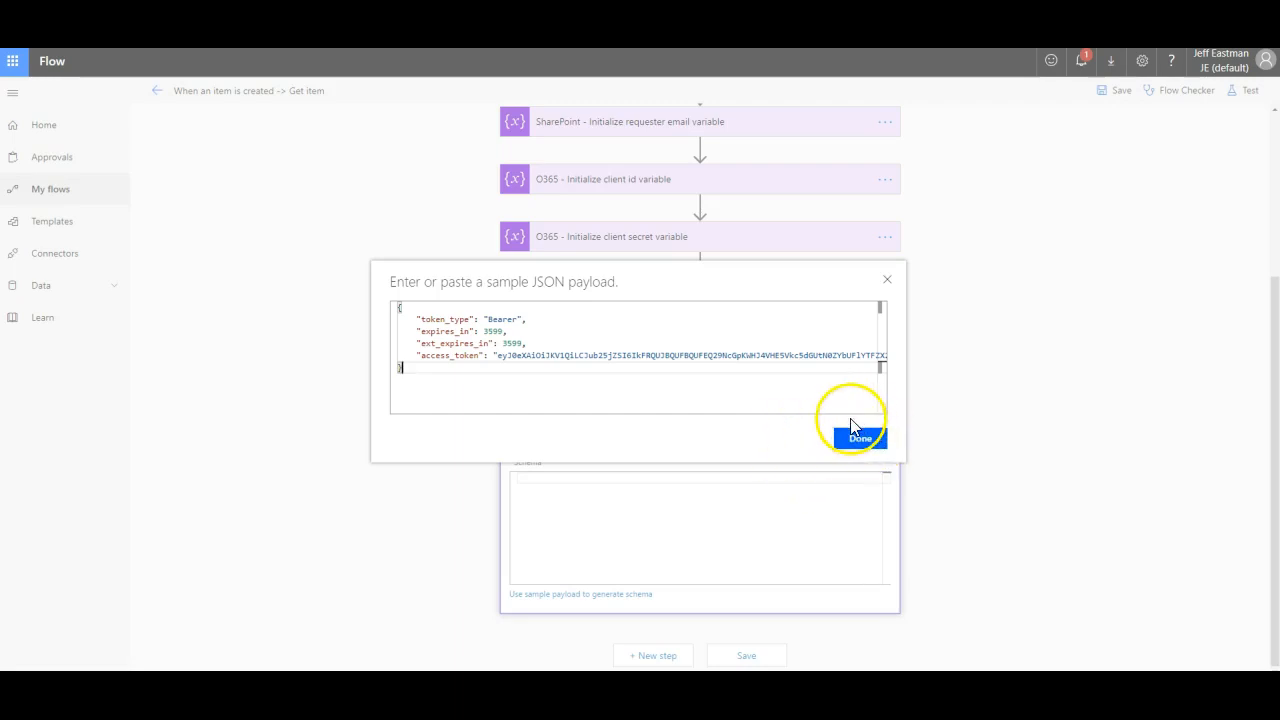
Step: Generate the Parse JSON schema from the token payload, review it, and save the flow
{"action": "left_click", "coordinate": [851, 440]}
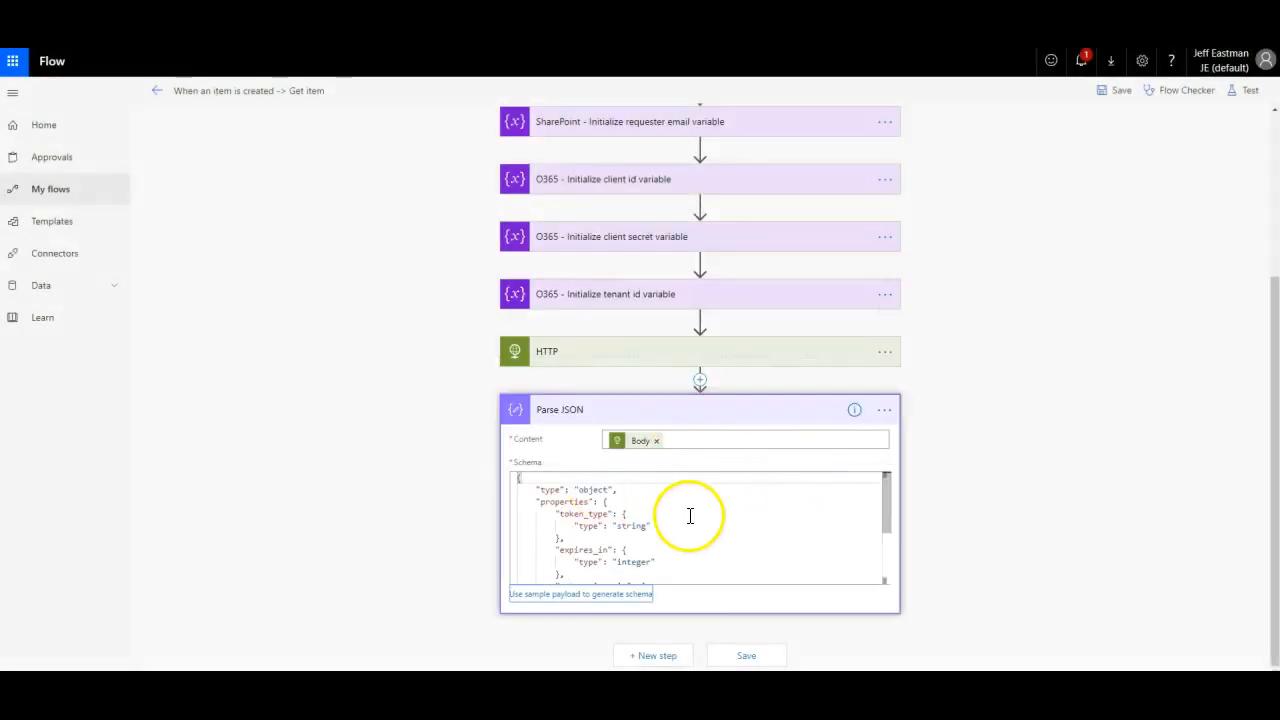
{"action": "scroll", "coordinate": [689, 512], "scroll_direction": "down", "scroll_amount": 1}
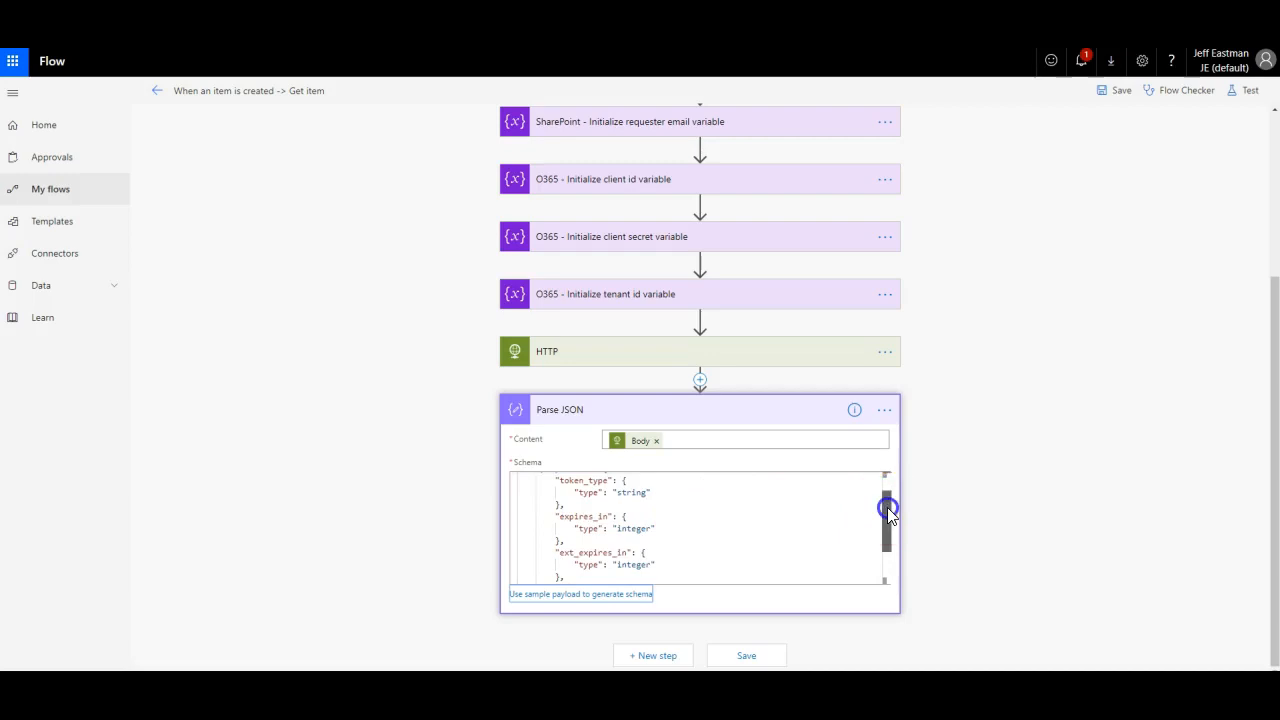
{"action": "left_click_drag", "start_coordinate": [887, 507], "coordinate": [883, 542]}
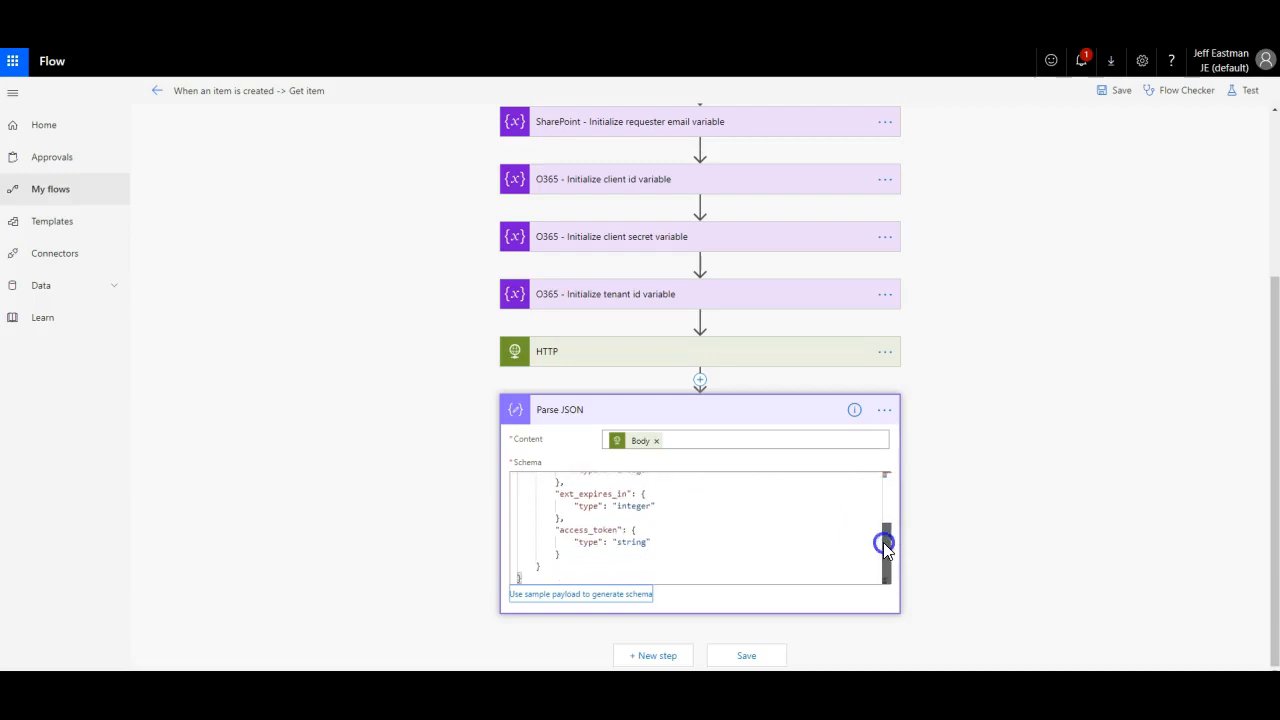
{"action": "left_click", "coordinate": [743, 658]}
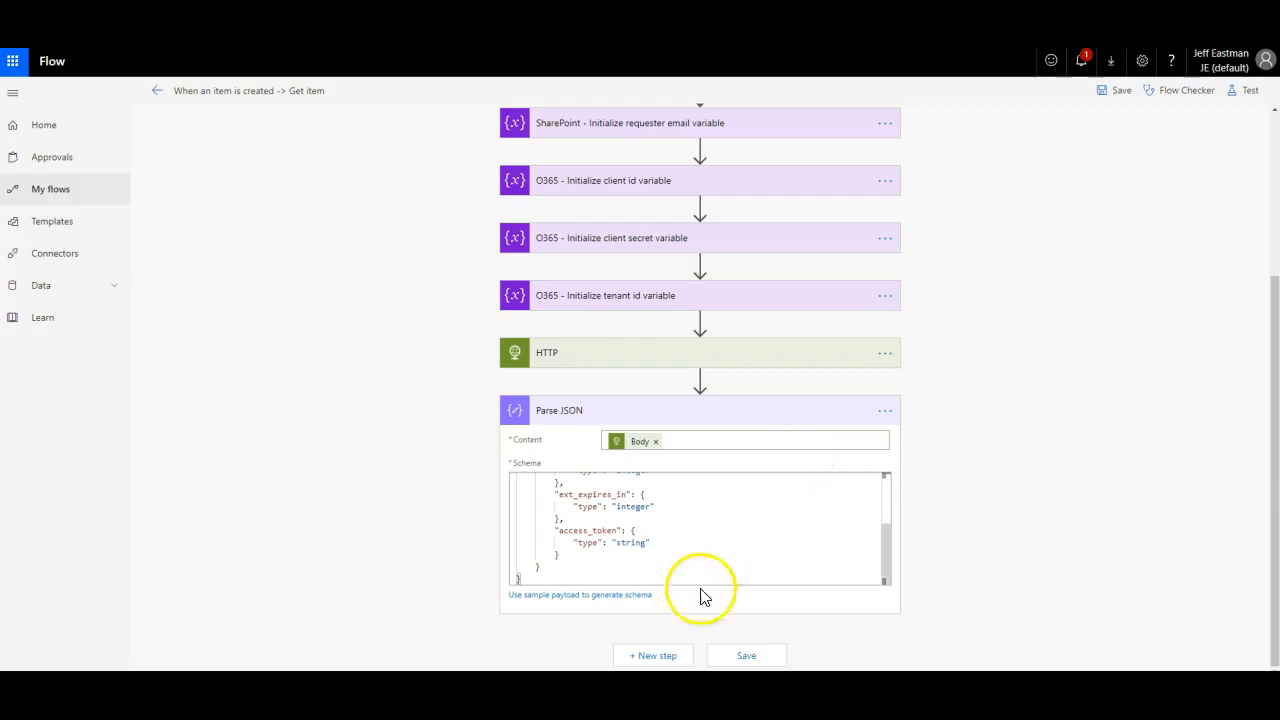
{"action": "left_click", "coordinate": [637, 651]}
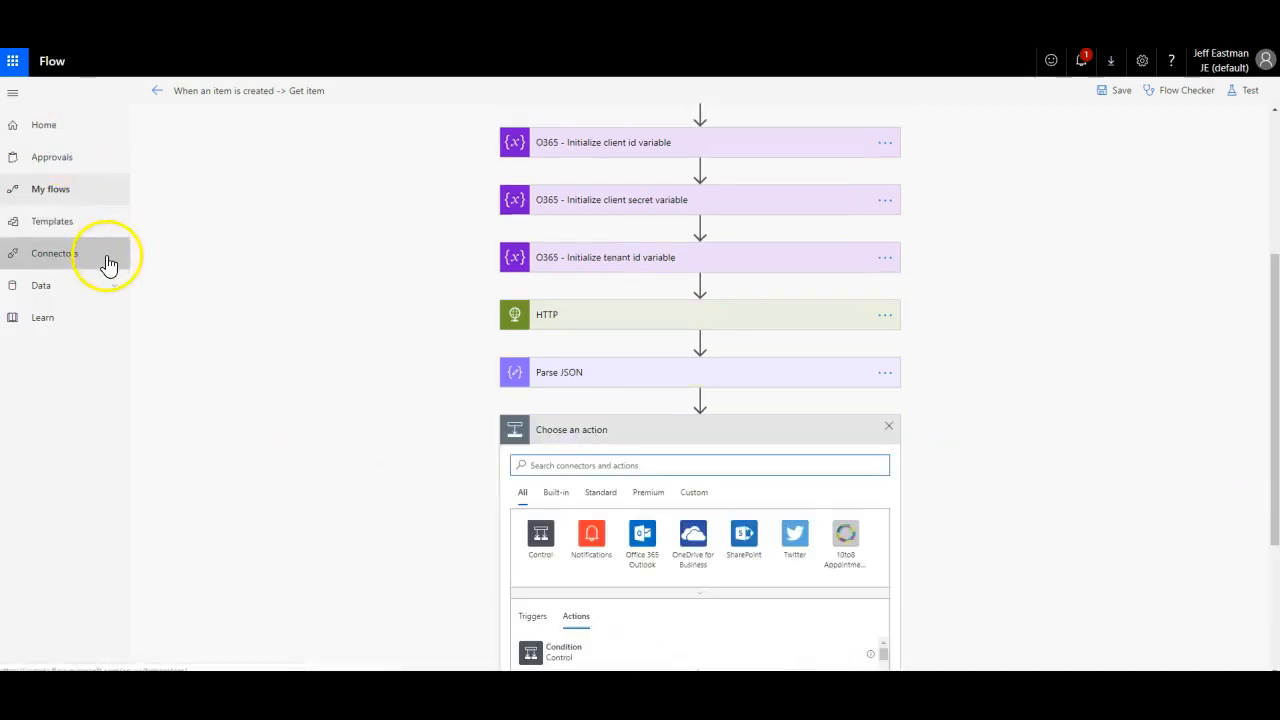
Step: Search 'ht' and add the plain HTTP action as HTTP 2 after Parse JSON
{"action": "left_click", "coordinate": [555, 466]}
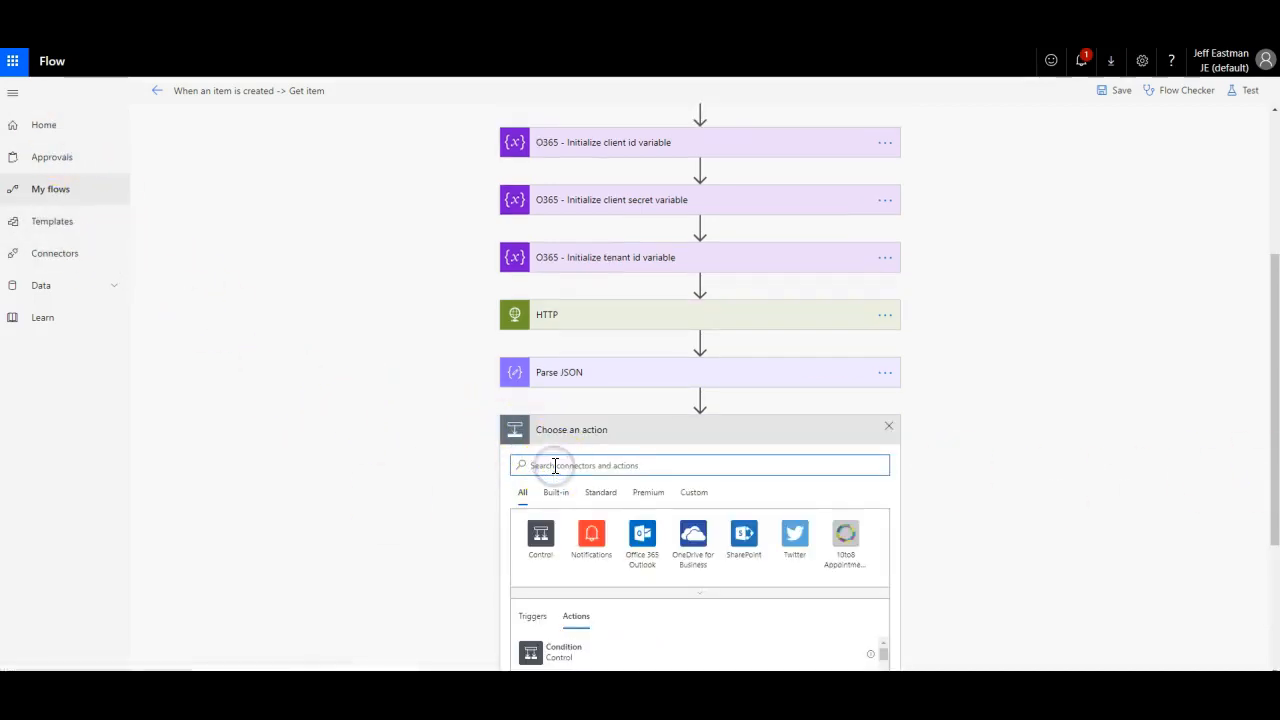
{"action": "type", "text": "ht"}
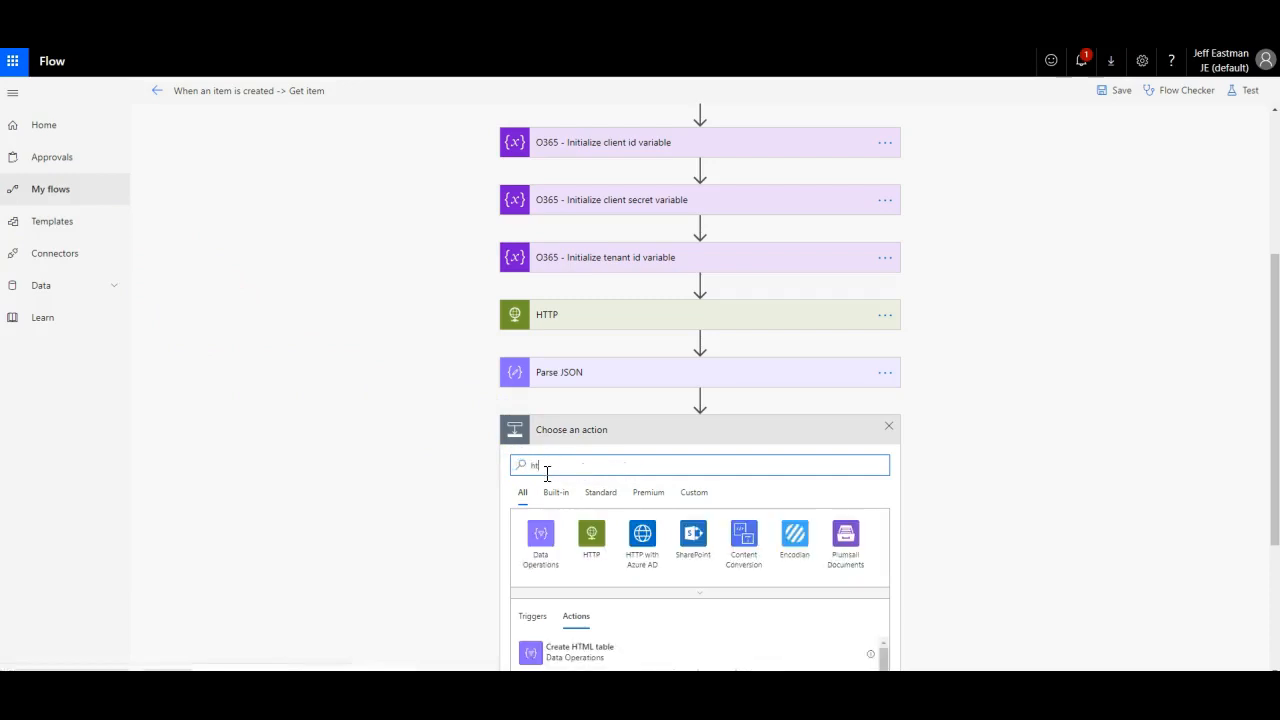
{"action": "left_click", "coordinate": [591, 536]}
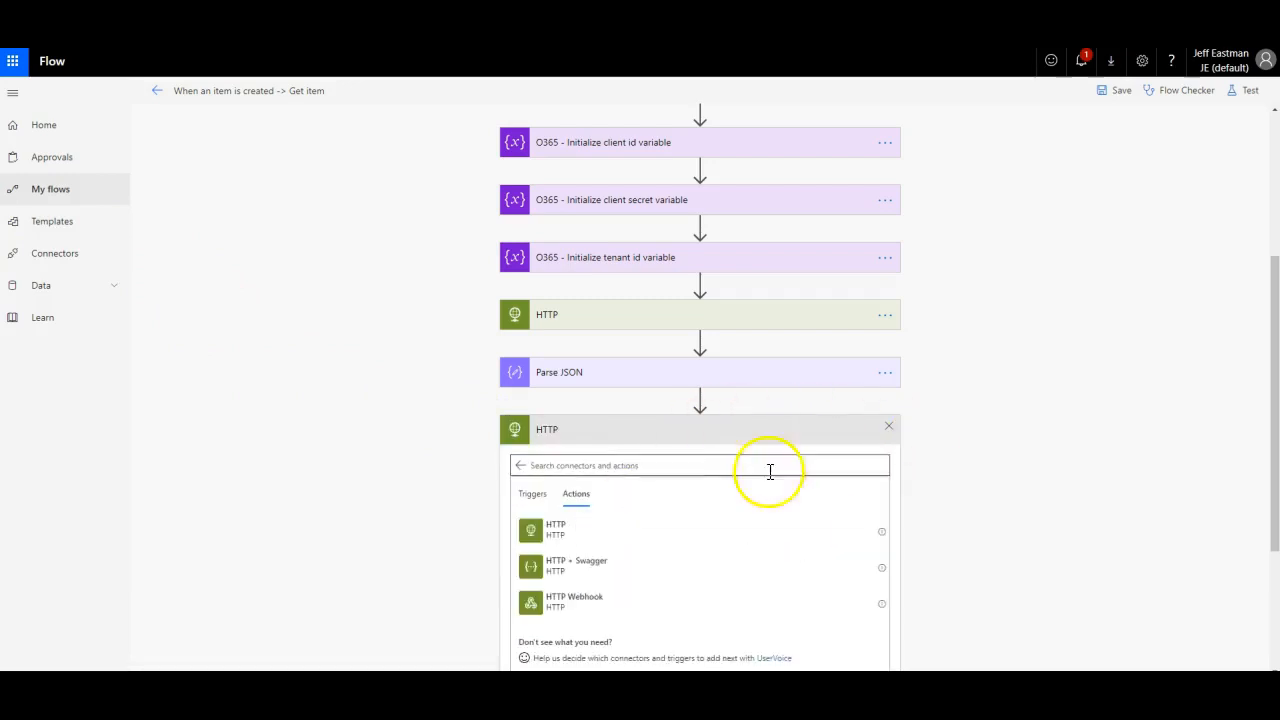
{"action": "left_click", "coordinate": [558, 527]}
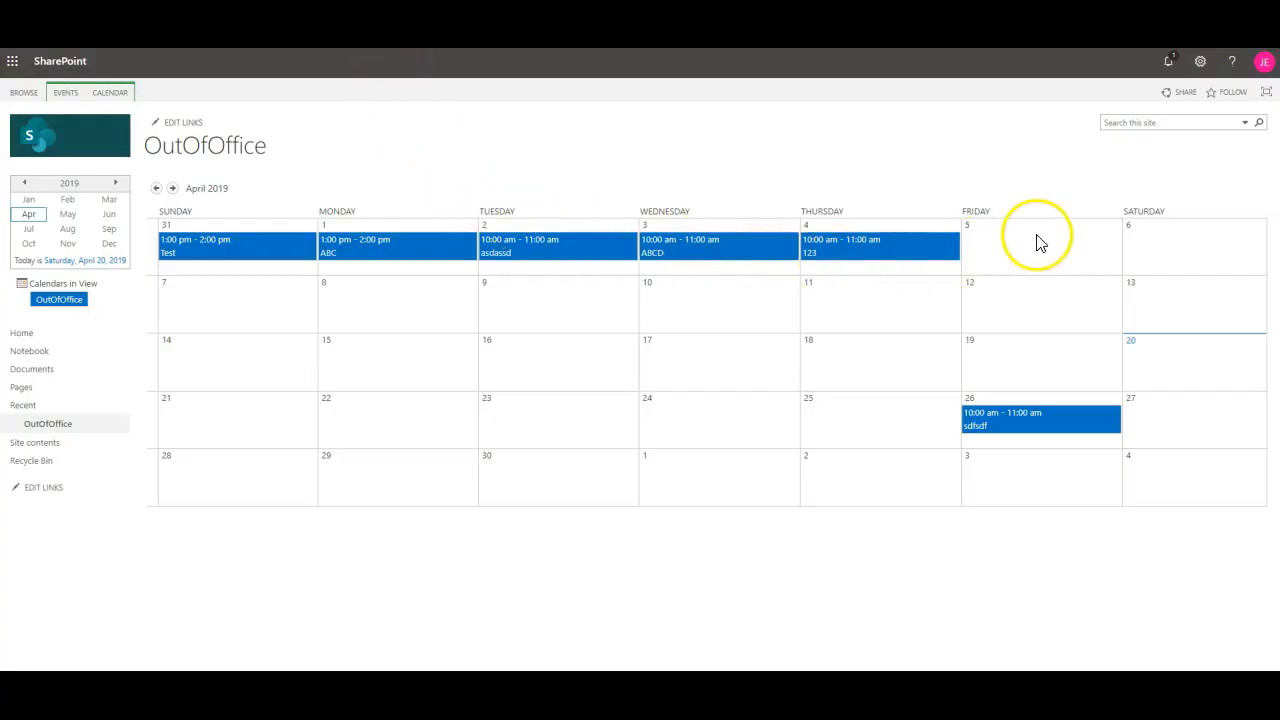
Step: Start a new OutOfOffice item on Friday 5 April 2019, then view the Process.jpg diagram
{"action": "mouse_move", "coordinate": [1036, 238]}
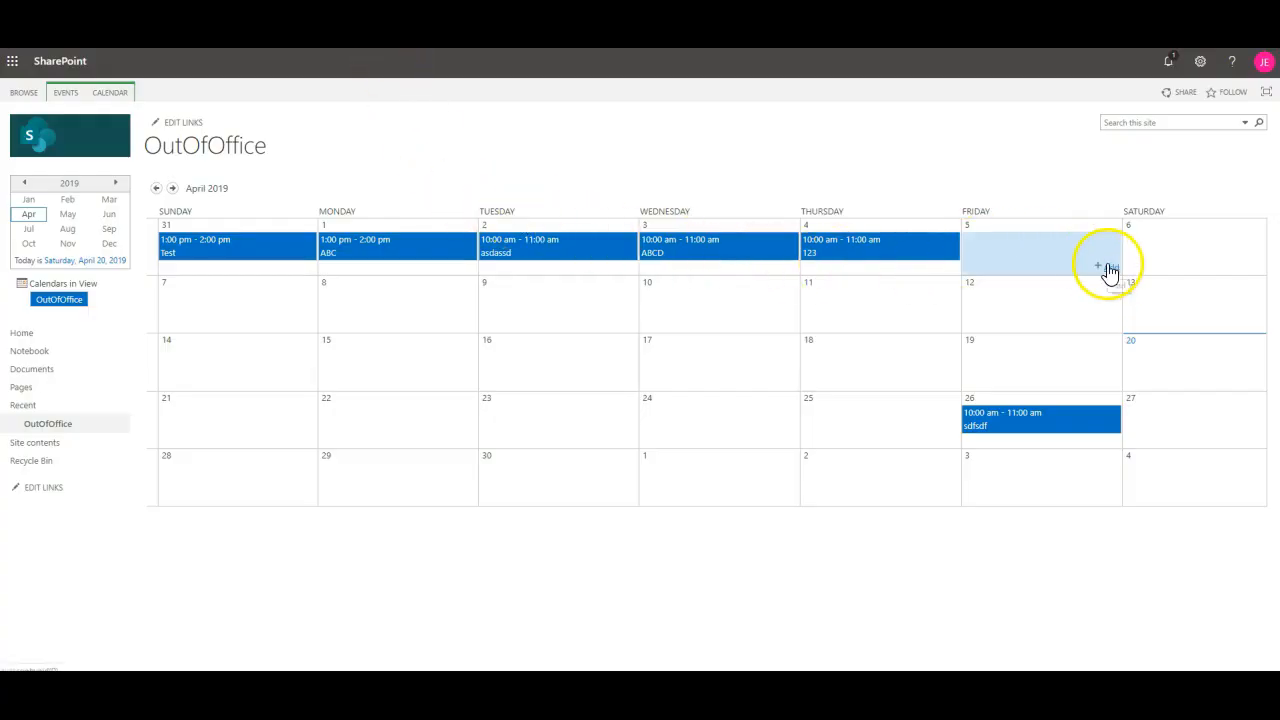
{"action": "left_click", "coordinate": [1109, 267]}
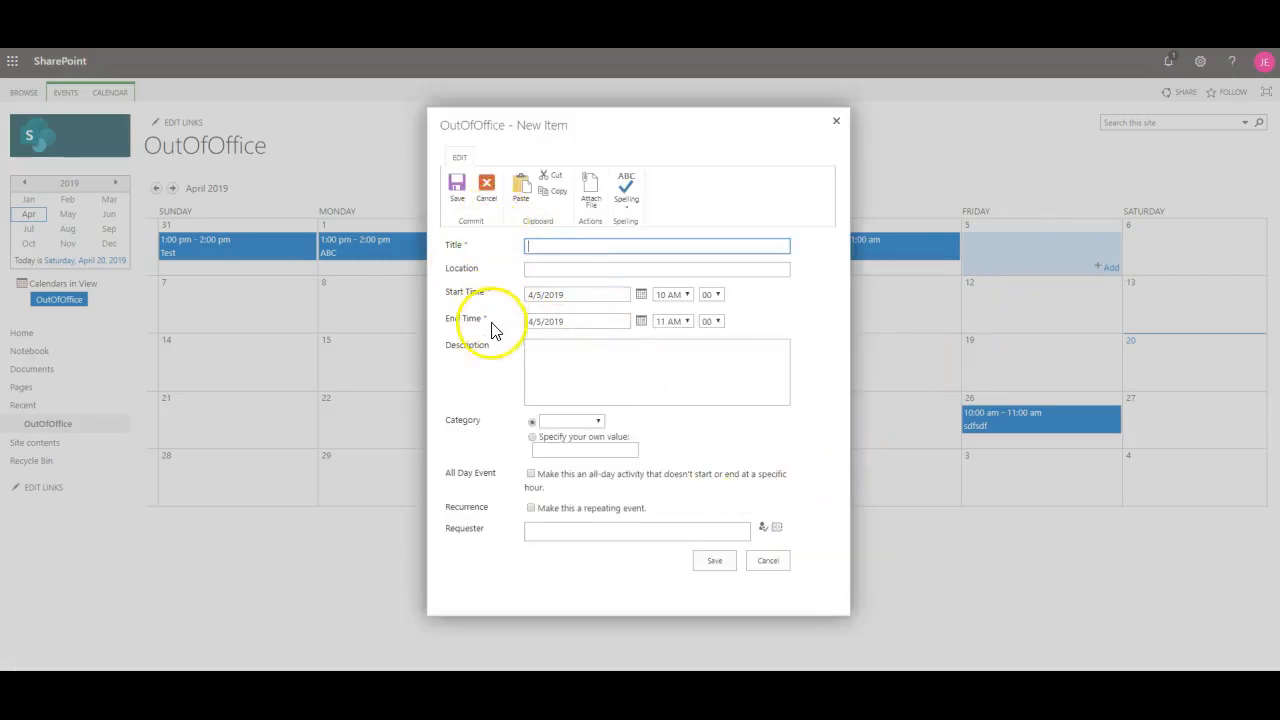
{"action": "left_click", "coordinate": [532, 529]}
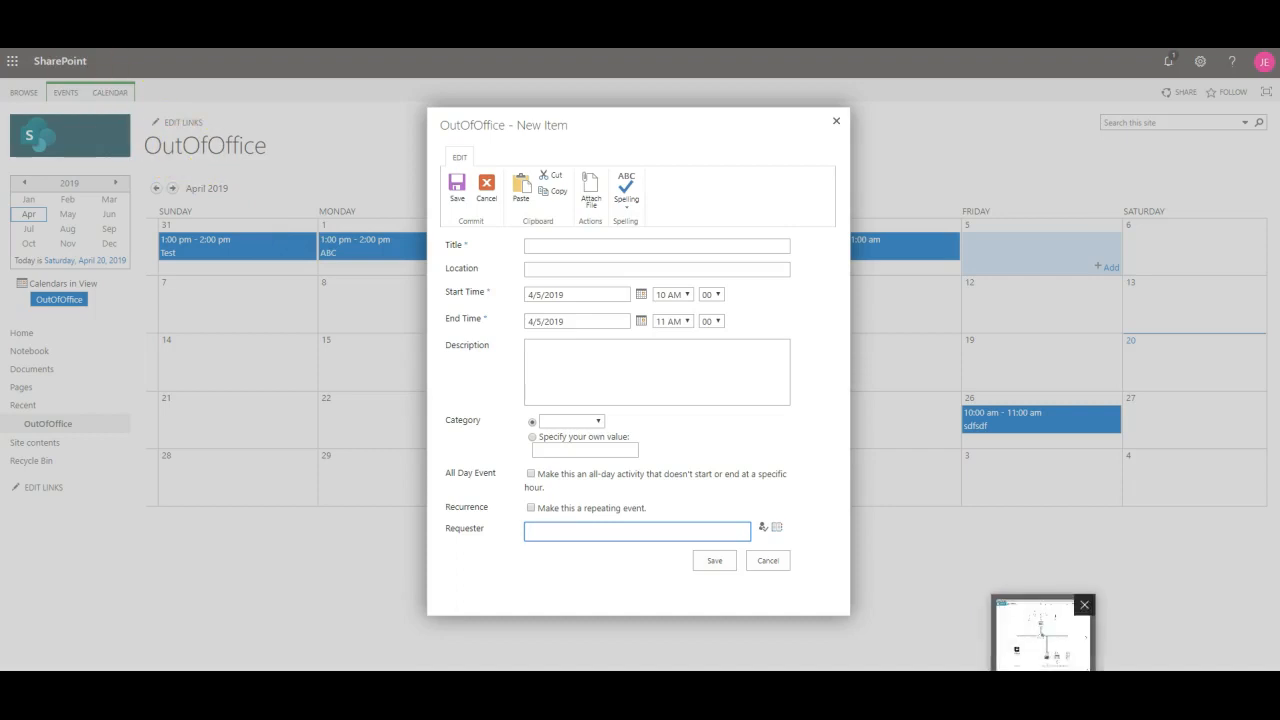
{"action": "left_click", "coordinate": [1045, 682]}
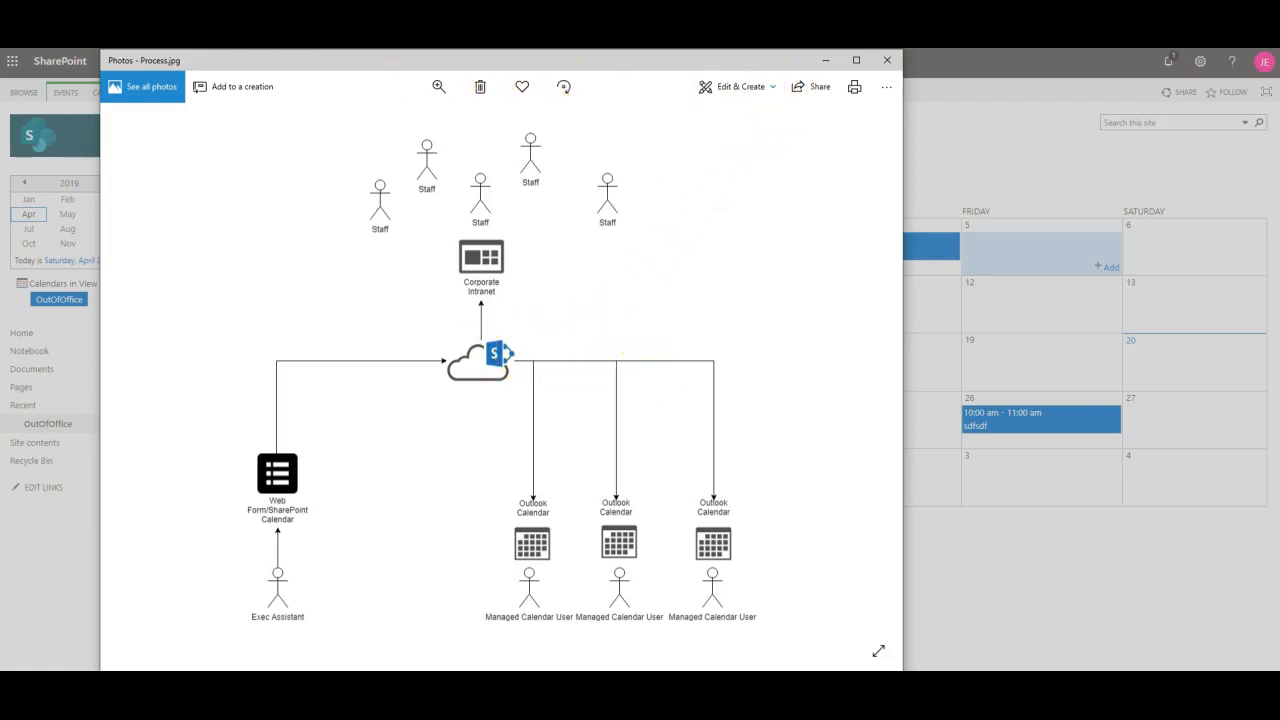
Step: Minimize the Process.jpg diagram and cancel the unsaved OutOfOffice item
{"action": "left_click", "coordinate": [820, 62]}
{"action": "left_click", "coordinate": [554, 527]}
{"action": "left_click", "coordinate": [760, 563]}
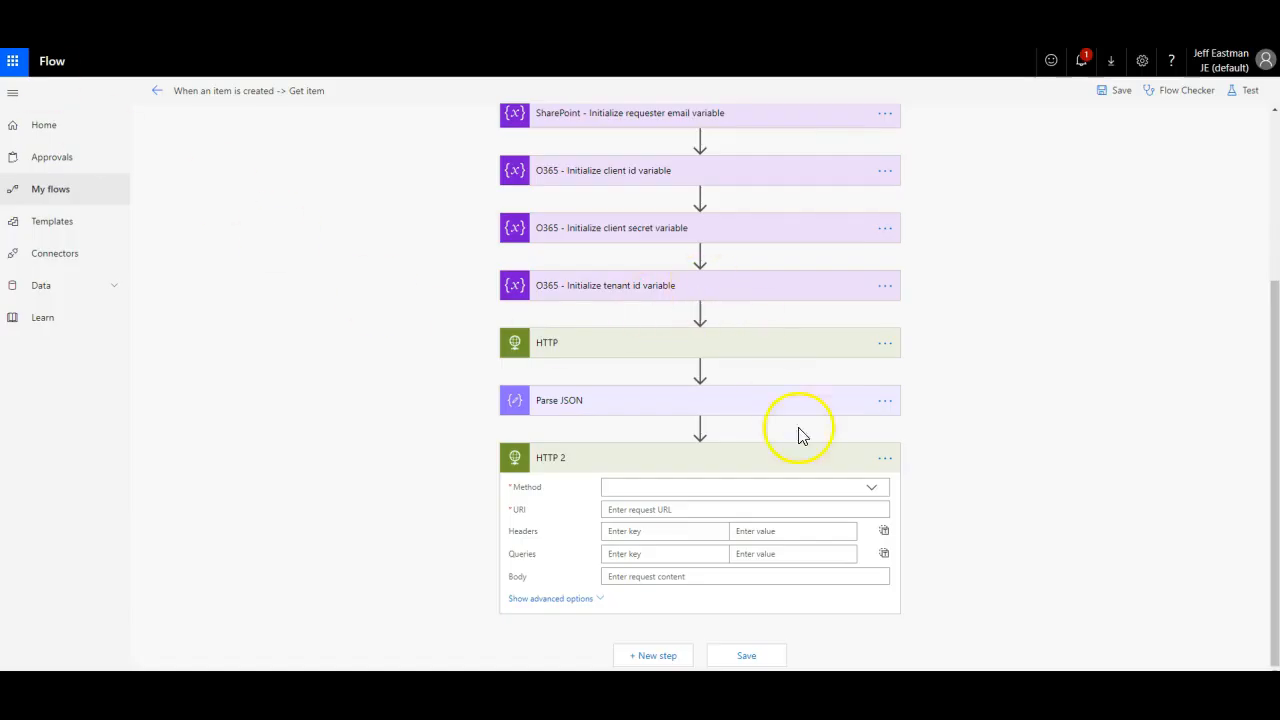
Step: Set the HTTP 2 action's request method to GET
{"action": "left_click", "coordinate": [871, 487]}
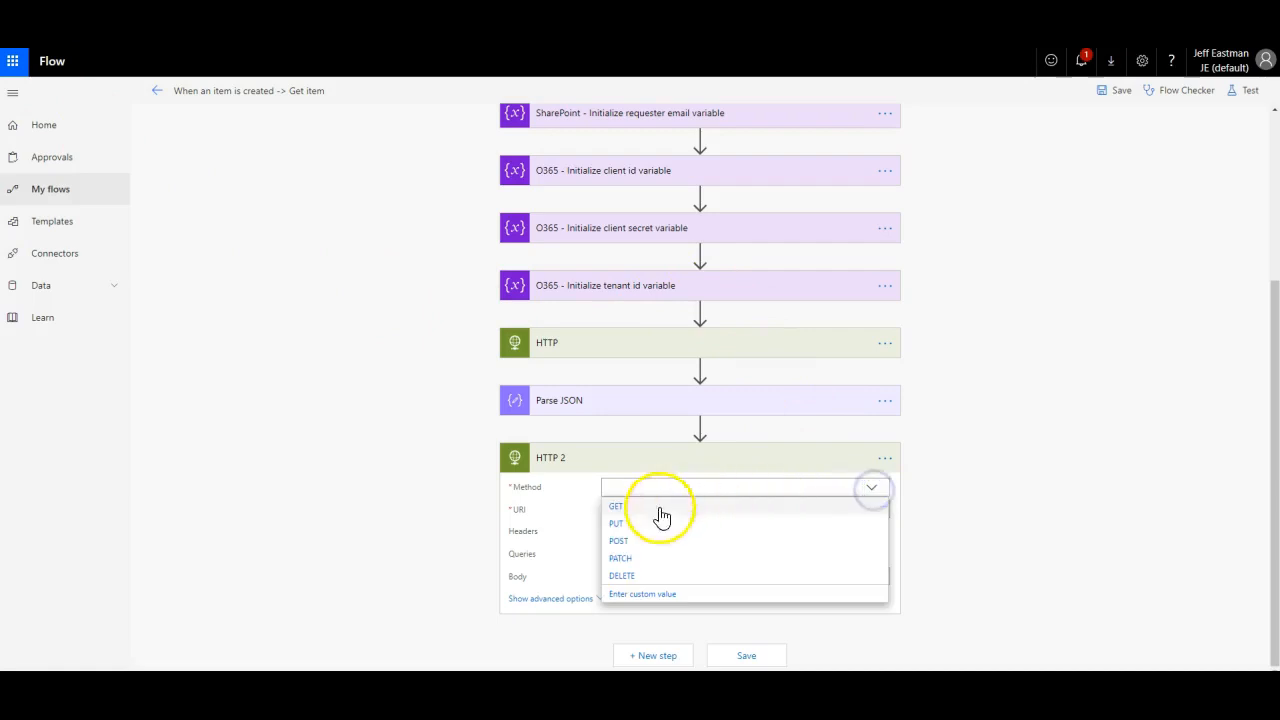
{"action": "left_click", "coordinate": [611, 507]}
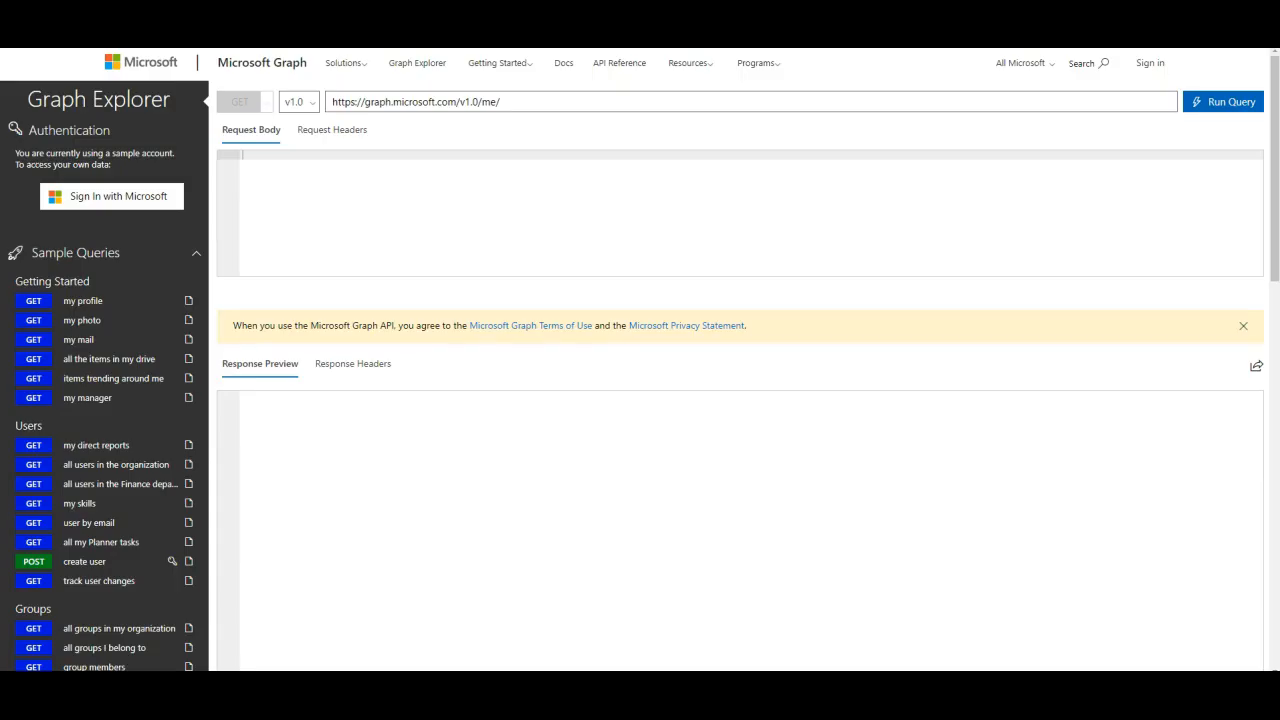
{"action": "scroll", "coordinate": [120, 363], "scroll_direction": "down", "scroll_amount": 1}
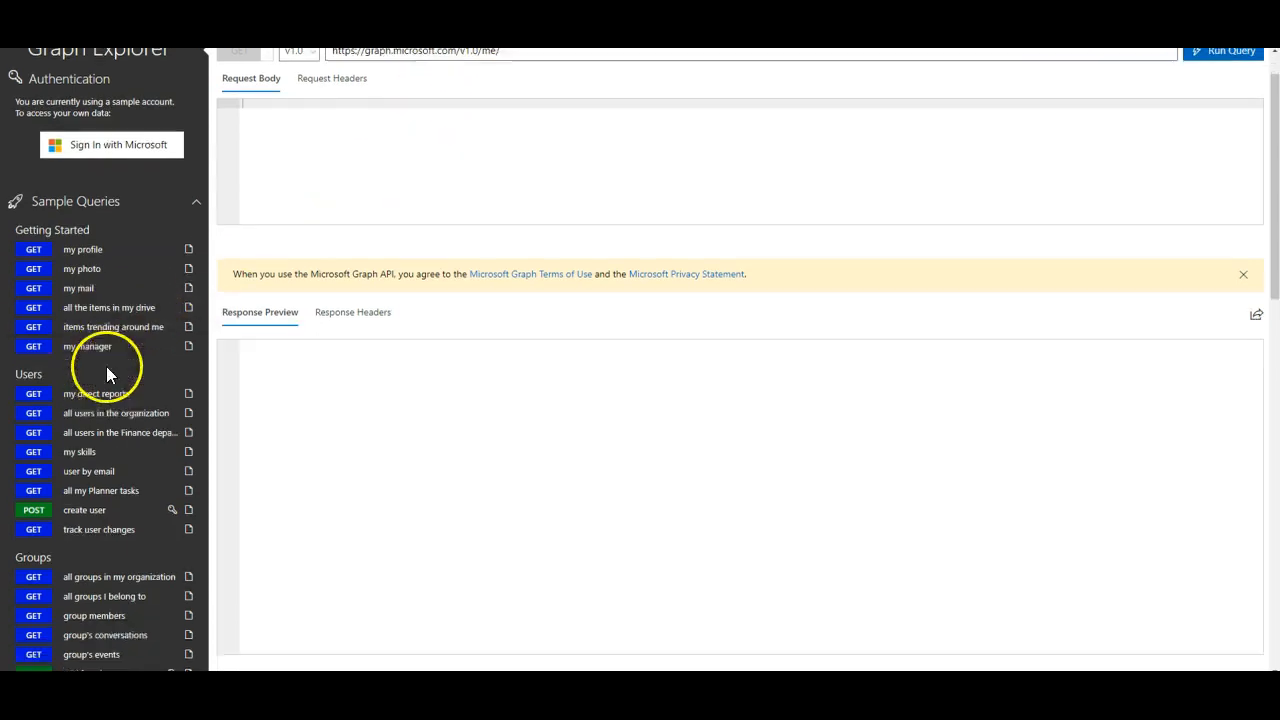
{"action": "left_click", "coordinate": [92, 458]}
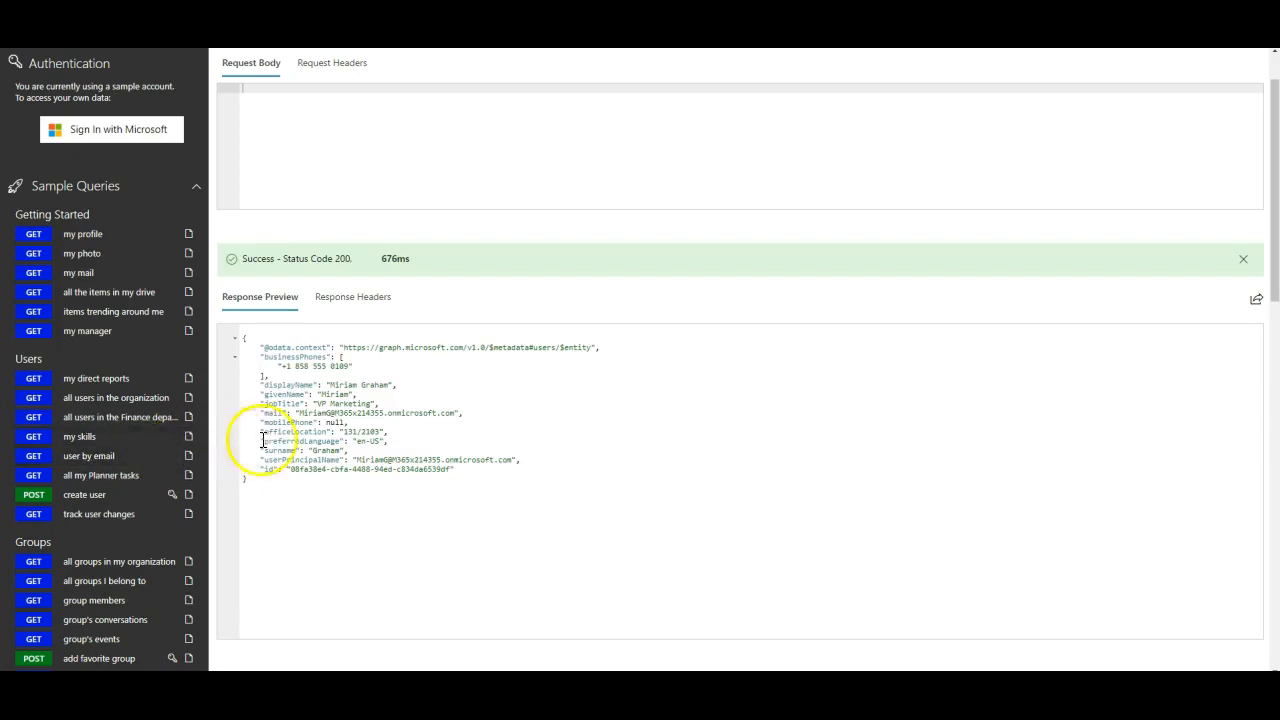
{"action": "scroll", "coordinate": [290, 370], "scroll_direction": "up", "scroll_amount": 1}
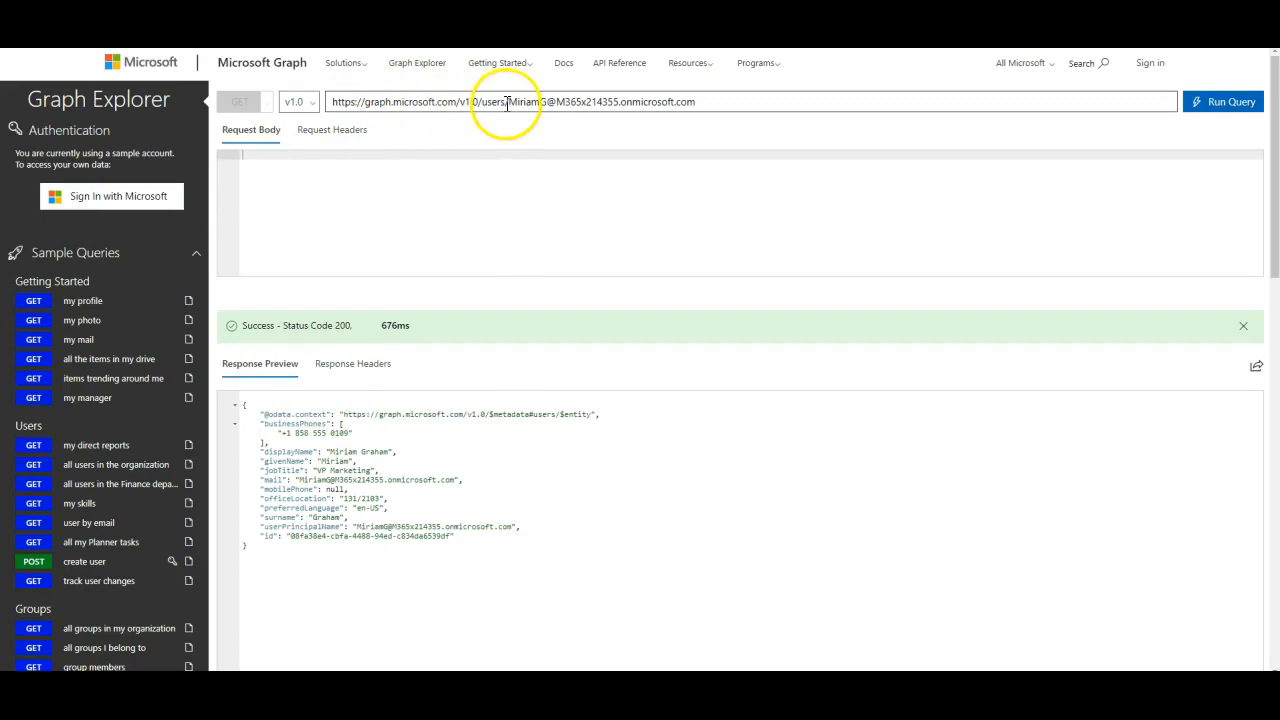
{"action": "left_click_drag", "start_coordinate": [507, 103], "coordinate": [259, 107]}
{"action": "key", "text": "ctrl+c"}
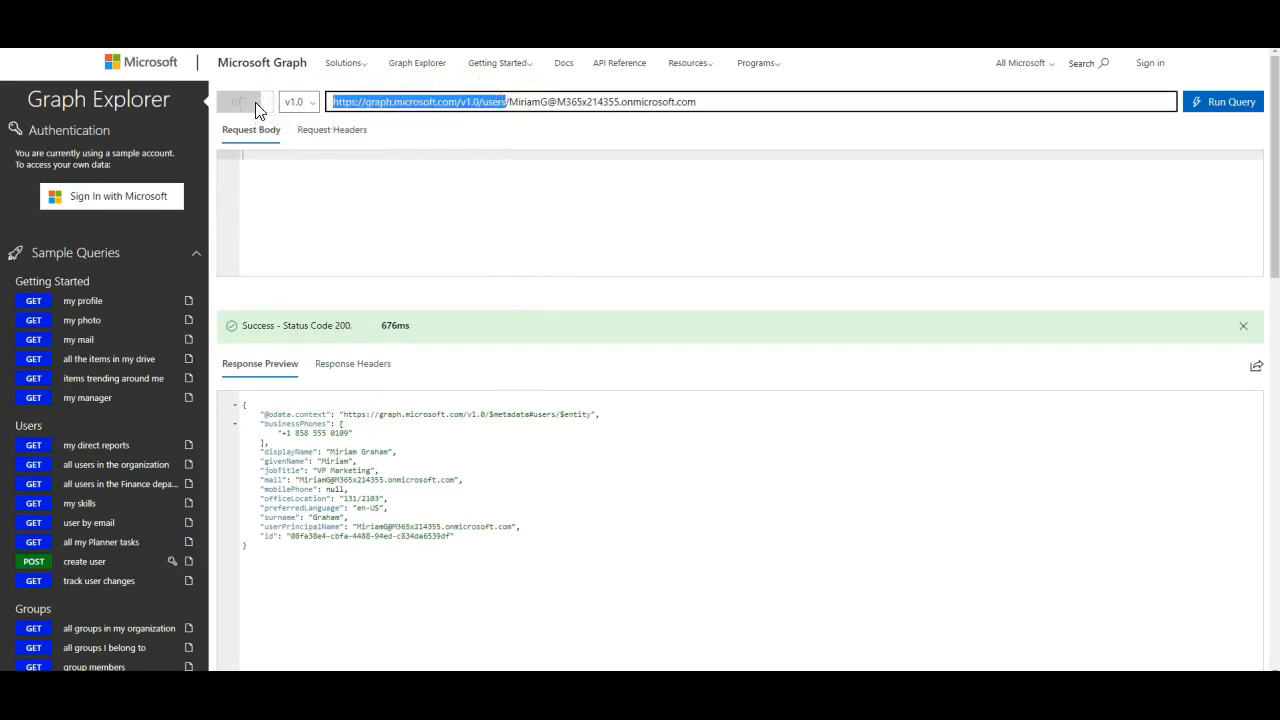
Step: Set the HTTP 2 URI to the Graph users endpoint followed by requester_email
{"action": "left_click", "coordinate": [110, 12]}
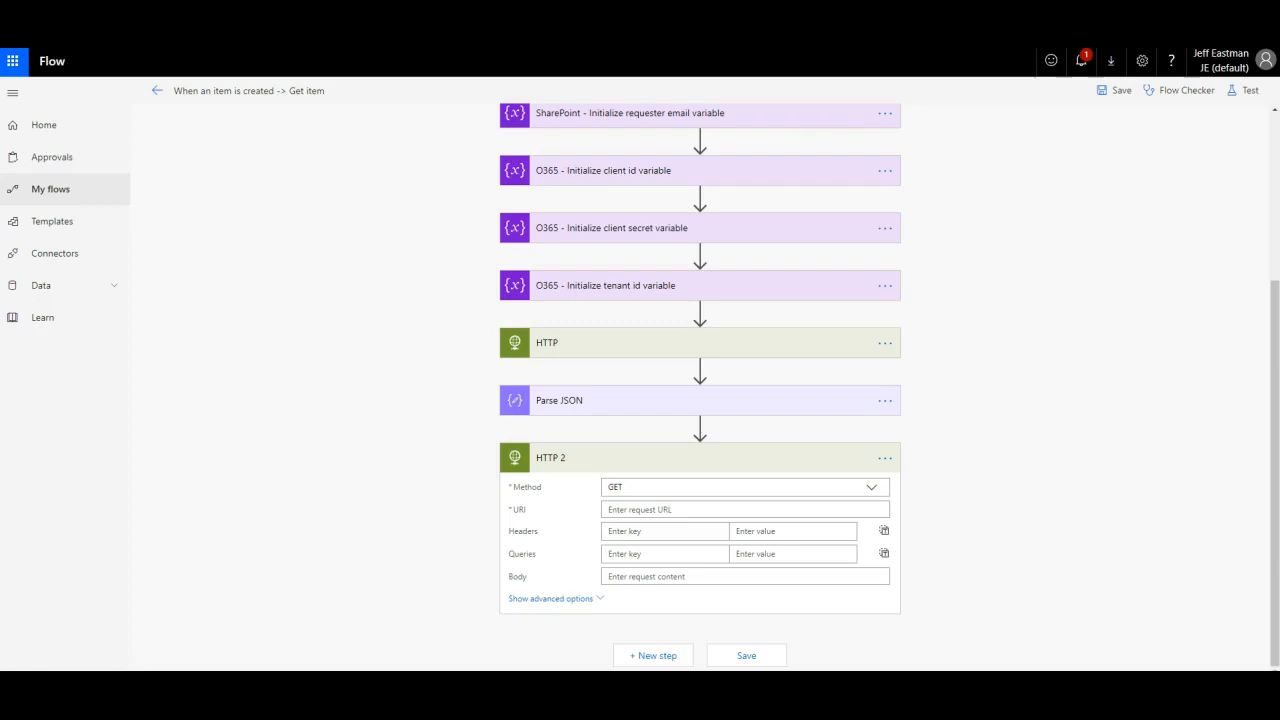
{"action": "left_click", "coordinate": [626, 507]}
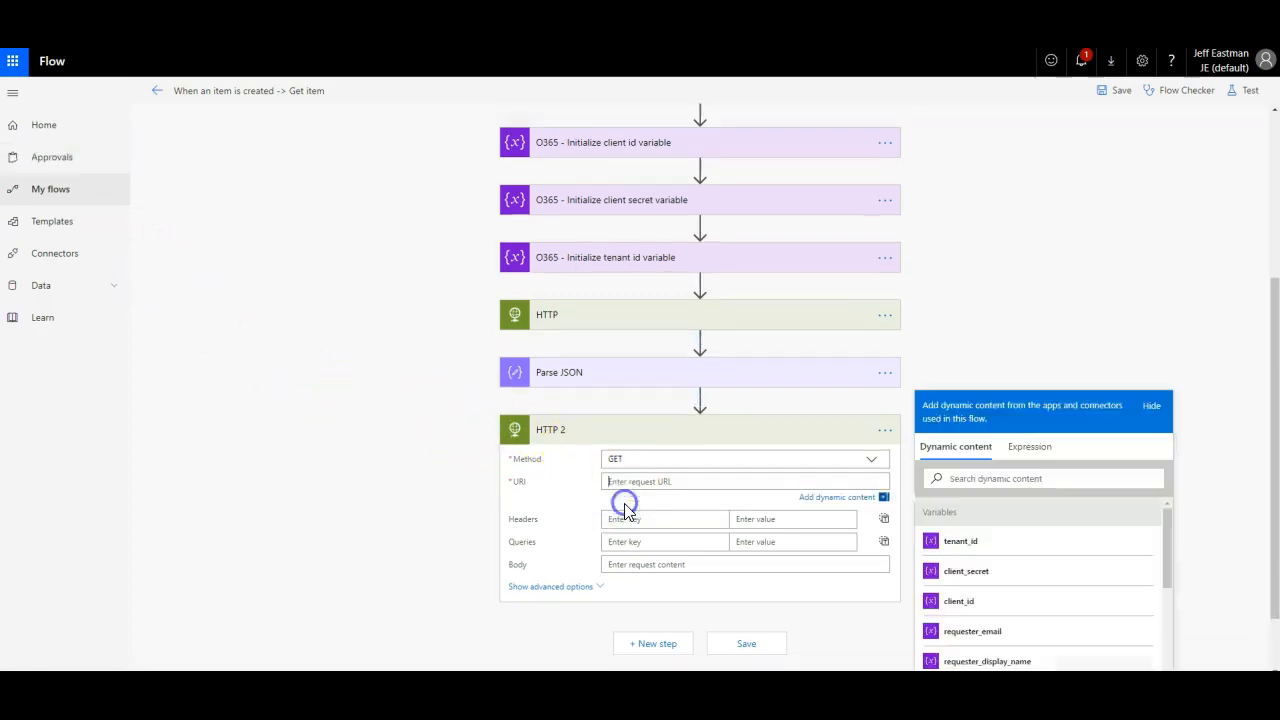
{"action": "key", "text": "ctrl+v"}
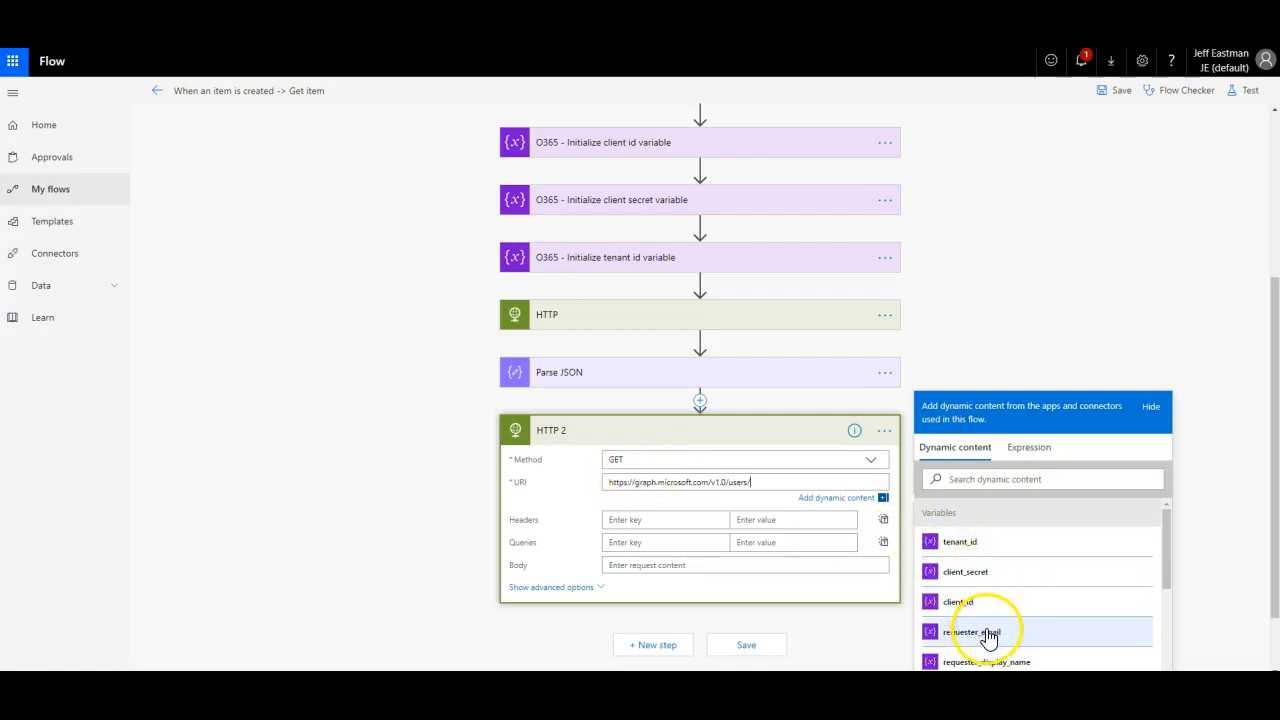
{"action": "left_click", "coordinate": [985, 632]}
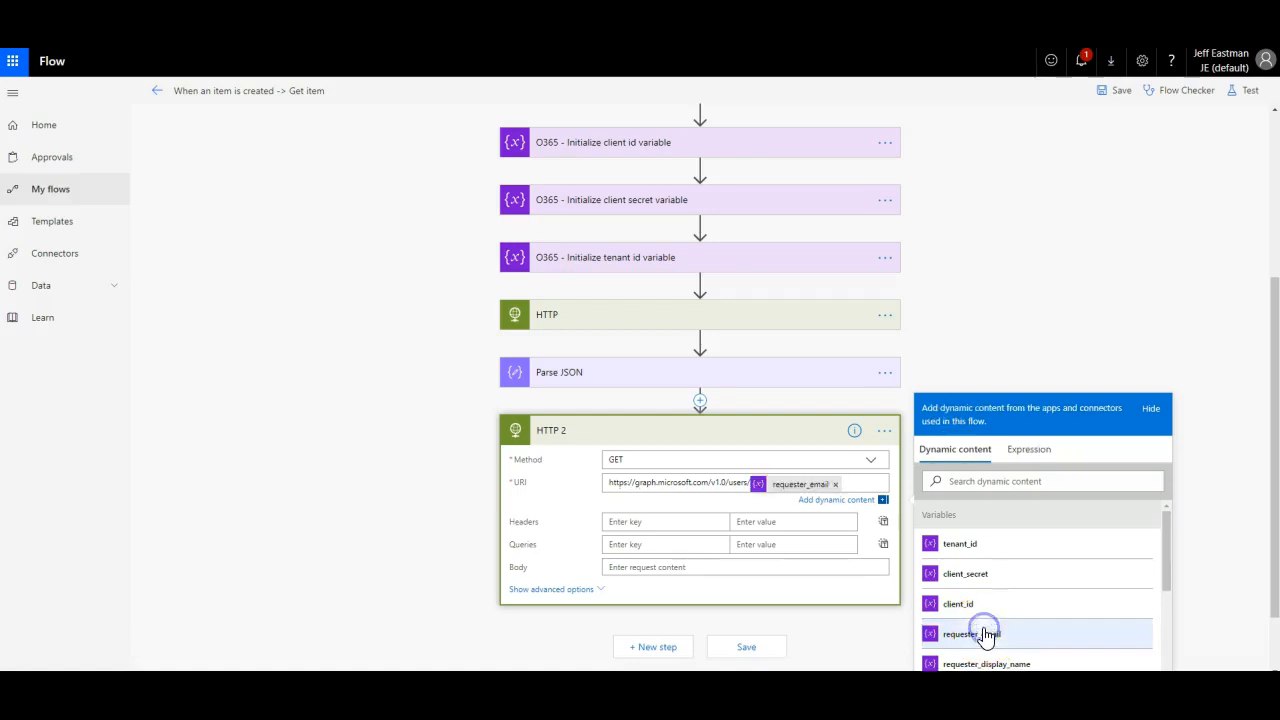
{"action": "scroll", "coordinate": [461, 490], "scroll_direction": "down", "scroll_amount": 1}
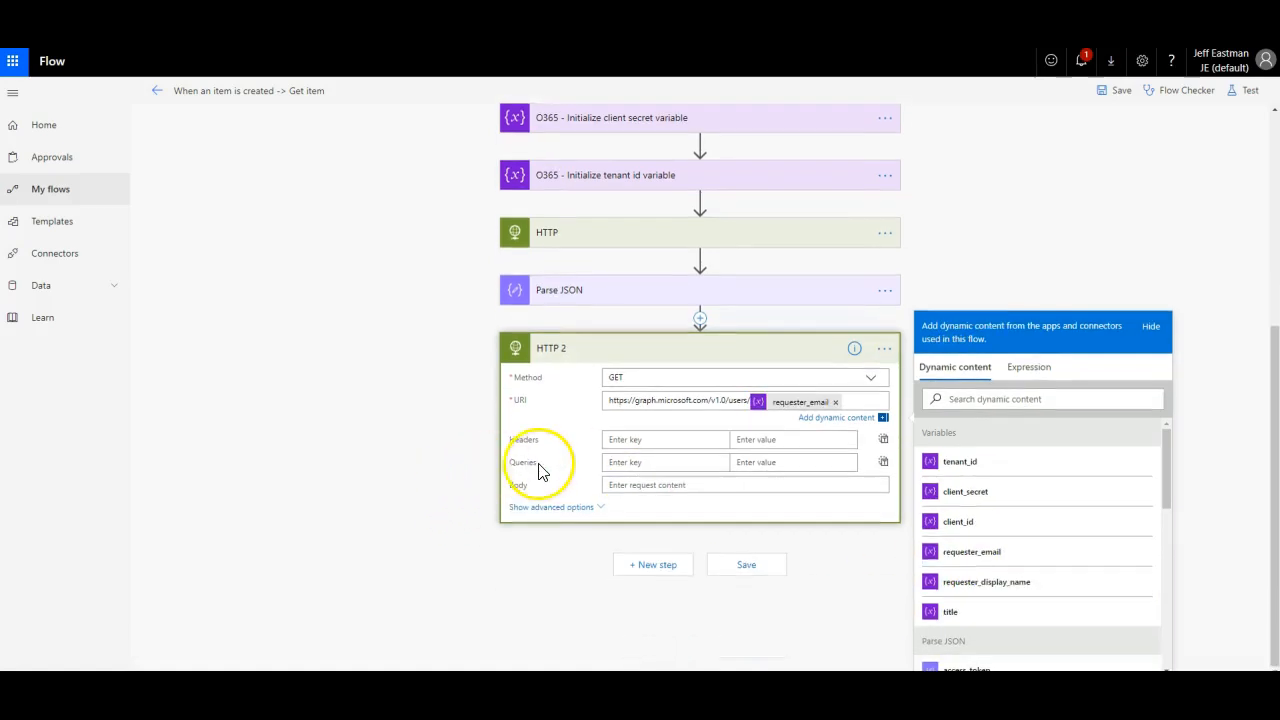
Step: Add an Authorization header with value 'Bearer' plus access_token, and save the flow
{"action": "left_click", "coordinate": [637, 440]}
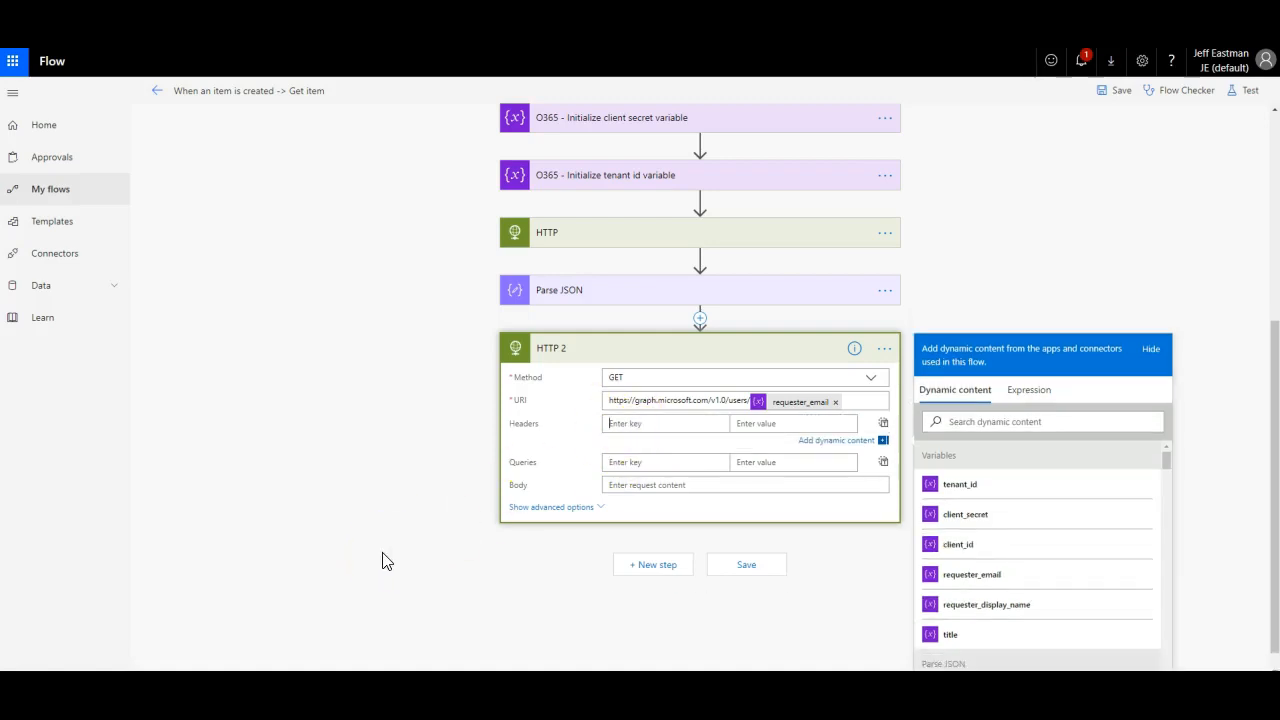
{"action": "left_click", "coordinate": [279, 604]}
{"action": "type", "text": "rization"}
{"action": "key", "text": "Tab"}
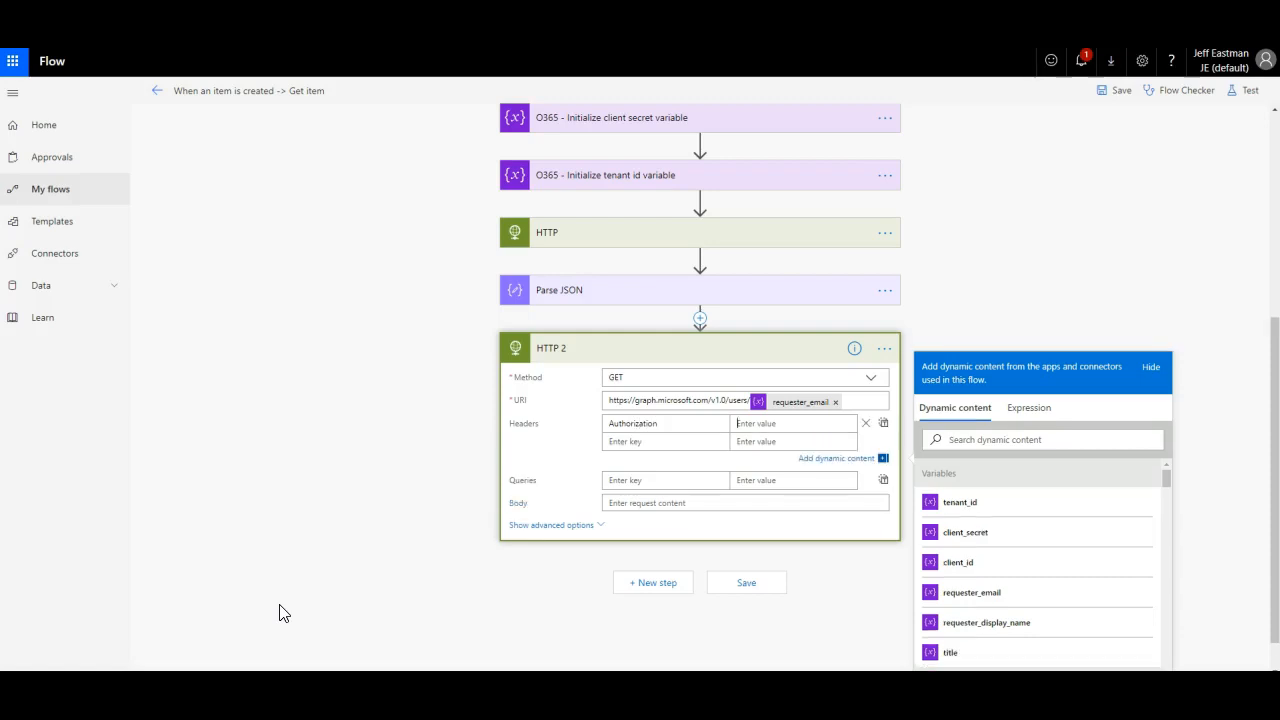
{"action": "type", "text": "Bearer"}
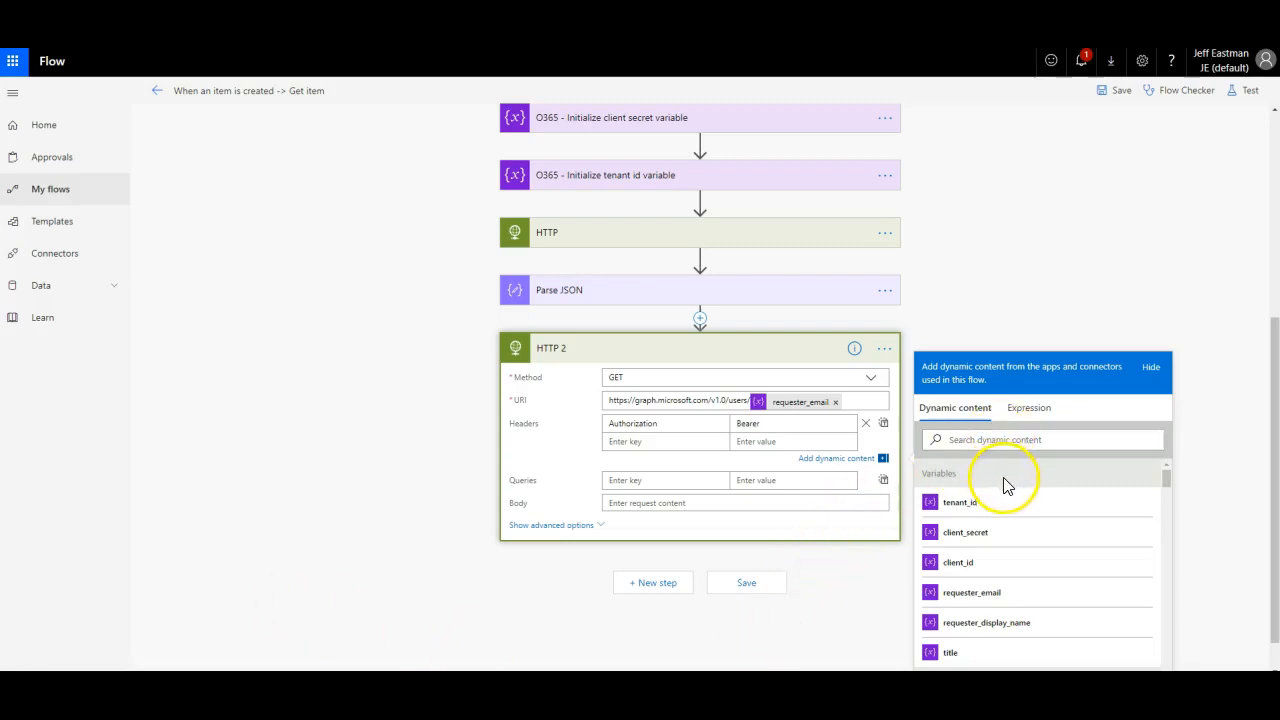
{"action": "scroll", "coordinate": [1000, 495], "scroll_direction": "down", "scroll_amount": 2}
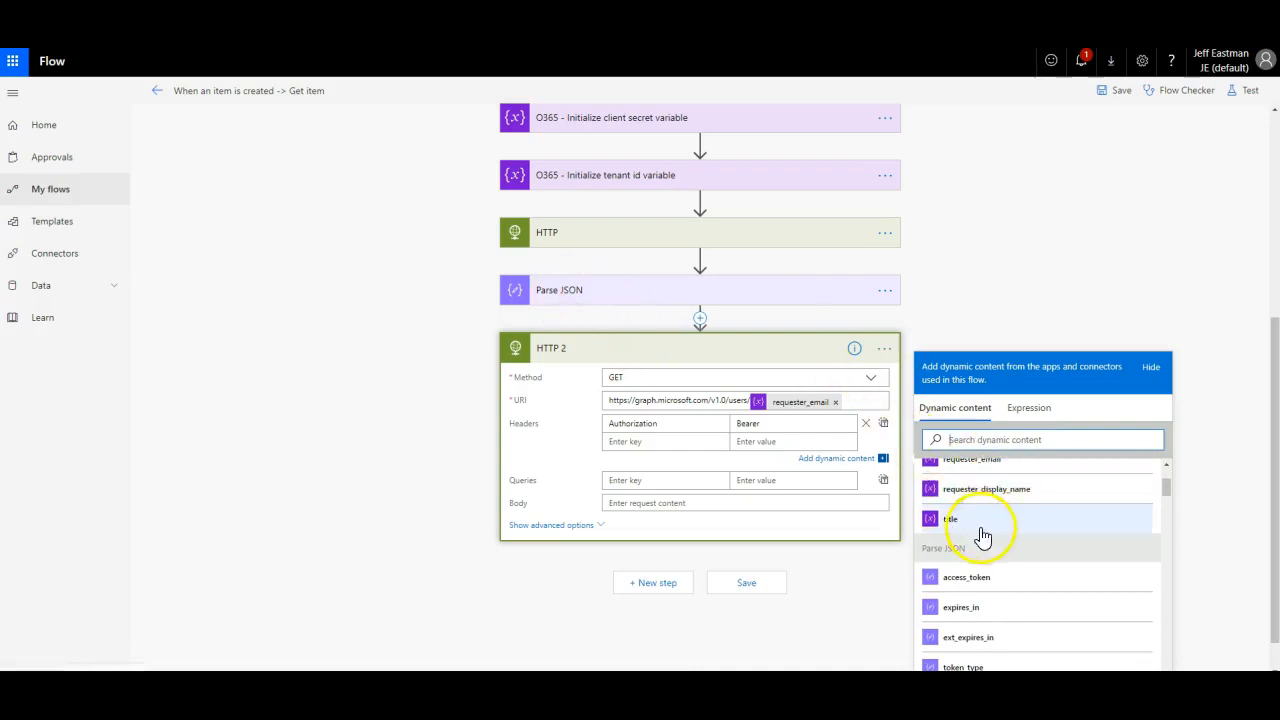
{"action": "scroll", "coordinate": [983, 537], "scroll_direction": "down", "scroll_amount": 1}
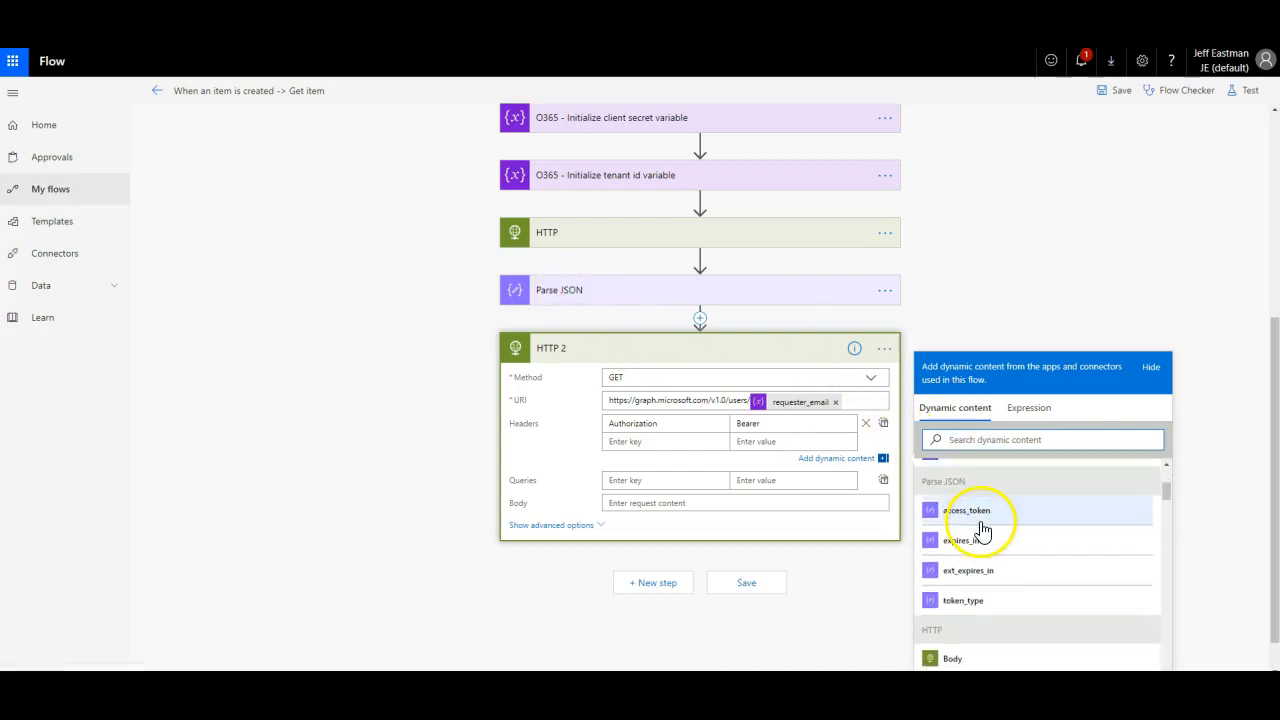
{"action": "left_click", "coordinate": [955, 517]}
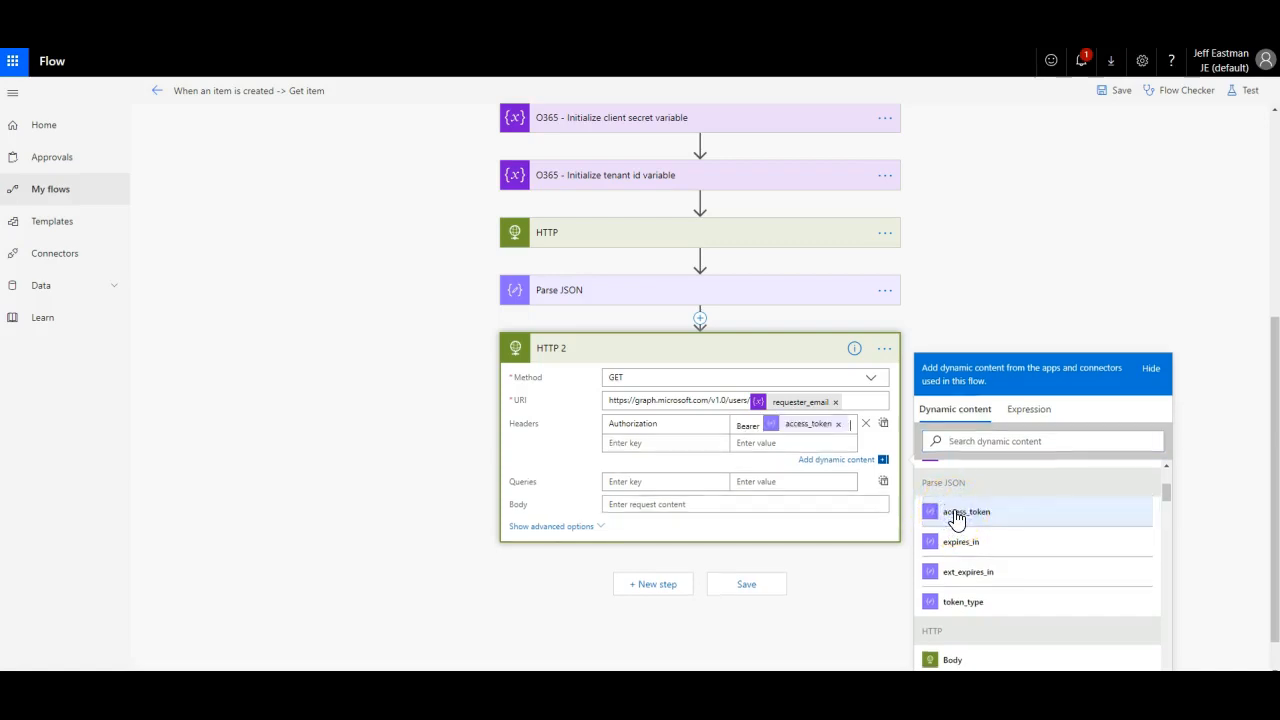
{"action": "left_click", "coordinate": [310, 406]}
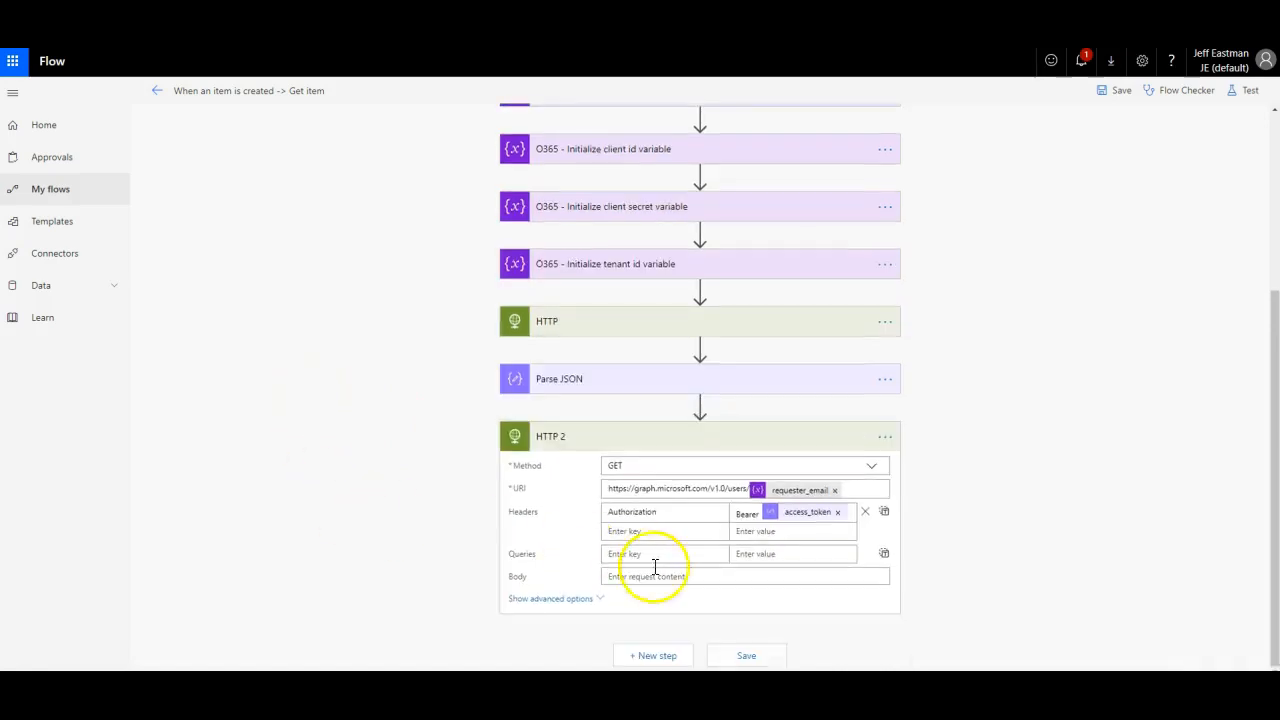
{"action": "left_click", "coordinate": [748, 655]}
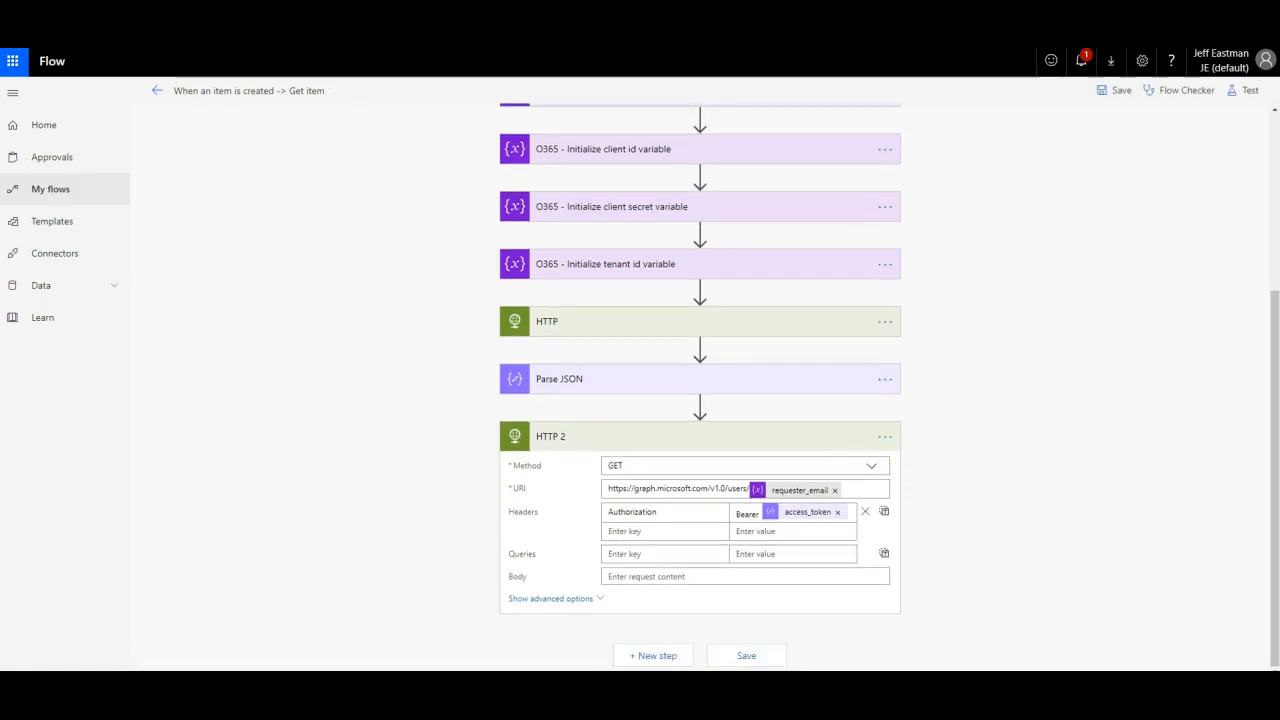
Step: Save the flow again and start a new 10 April 2019 item titled 'asdfasf'
{"action": "left_click", "coordinate": [750, 655]}
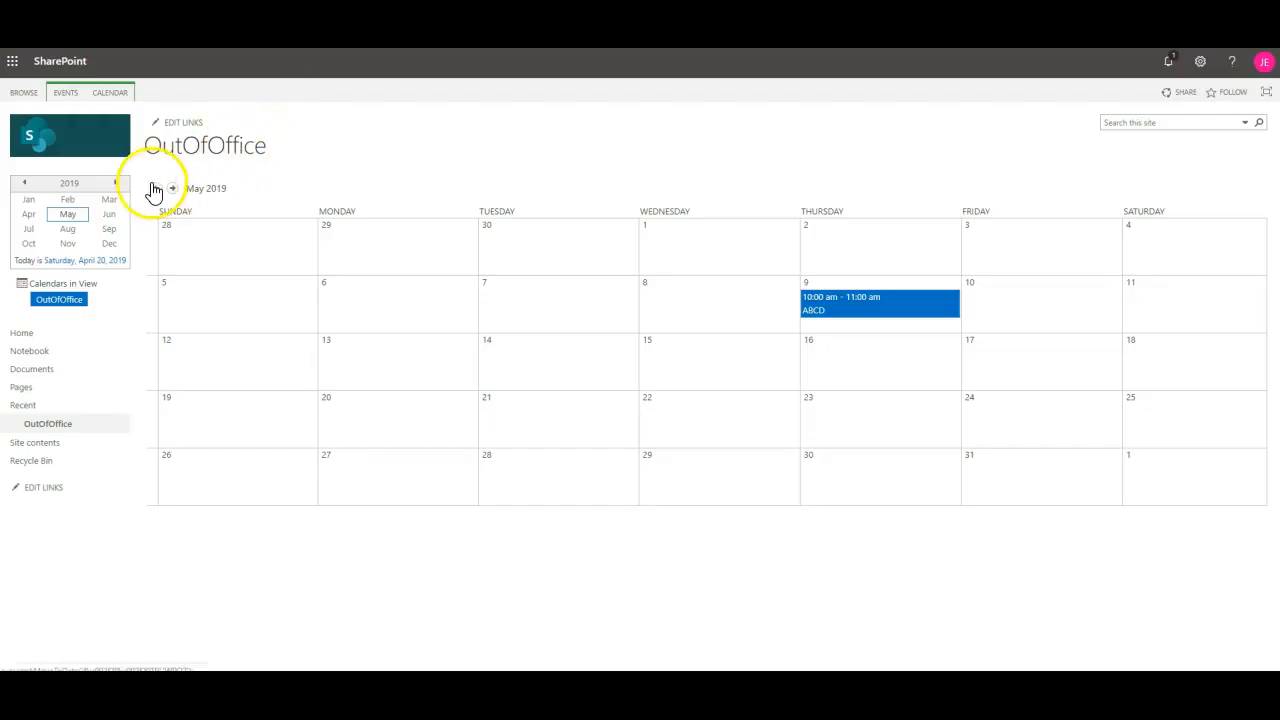
{"action": "left_click", "coordinate": [155, 188]}
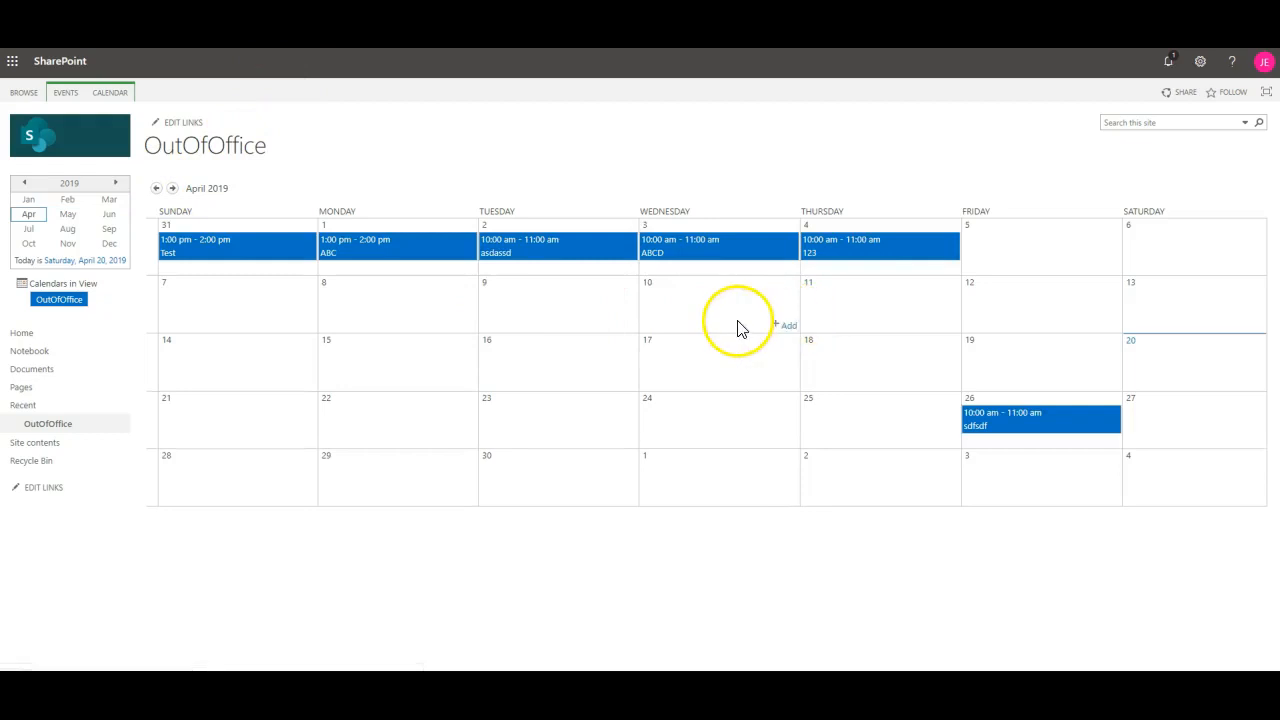
{"action": "left_click", "coordinate": [786, 327]}
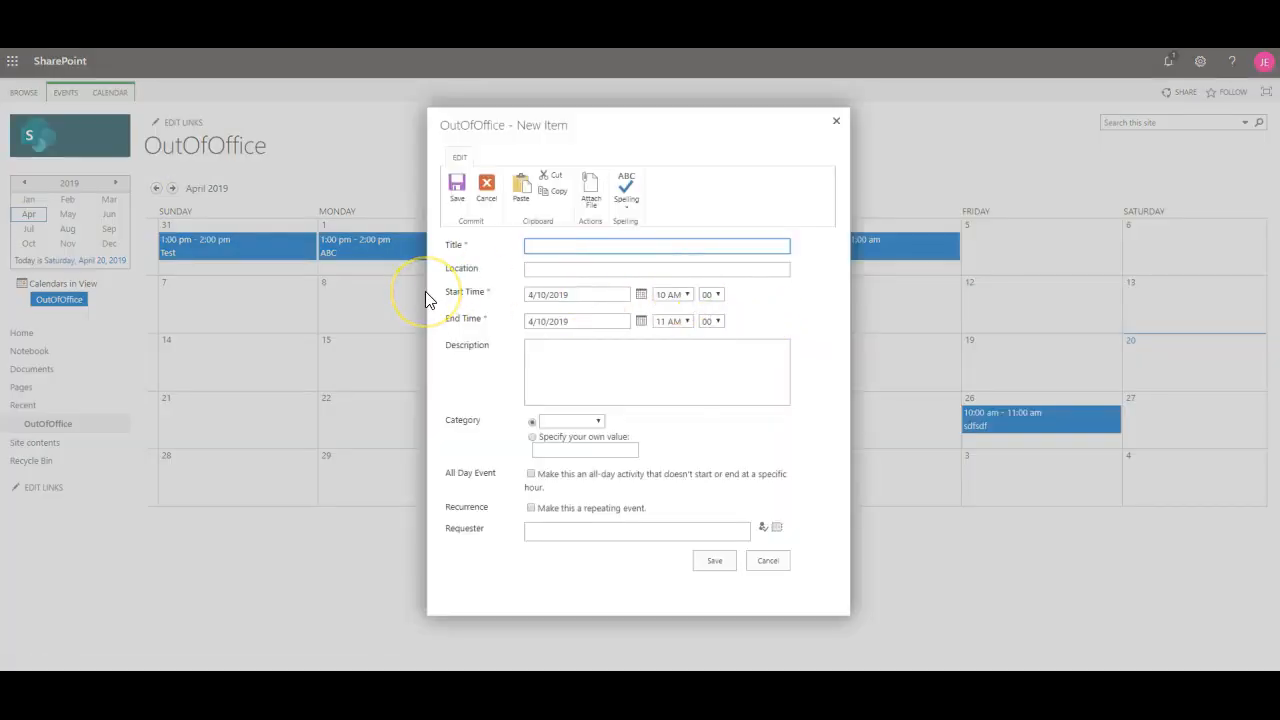
{"action": "type", "text": "asdfasf"}
Step: Give the item description 'fasdfasdfasdf', enter and resolve the requester's name, and save it
{"action": "left_click", "coordinate": [626, 380]}
{"action": "type", "text": "fasdfasdfasdf"}
{"action": "left_click", "coordinate": [621, 535]}
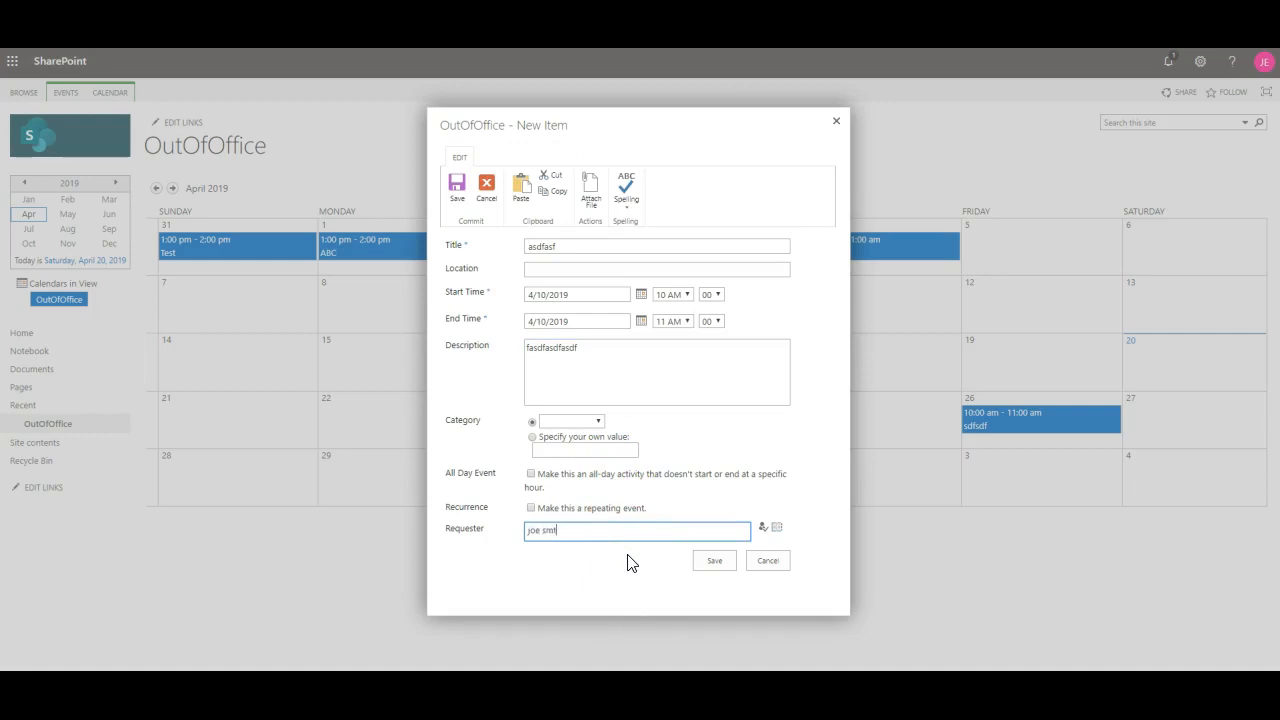
{"action": "left_click", "coordinate": [763, 527]}
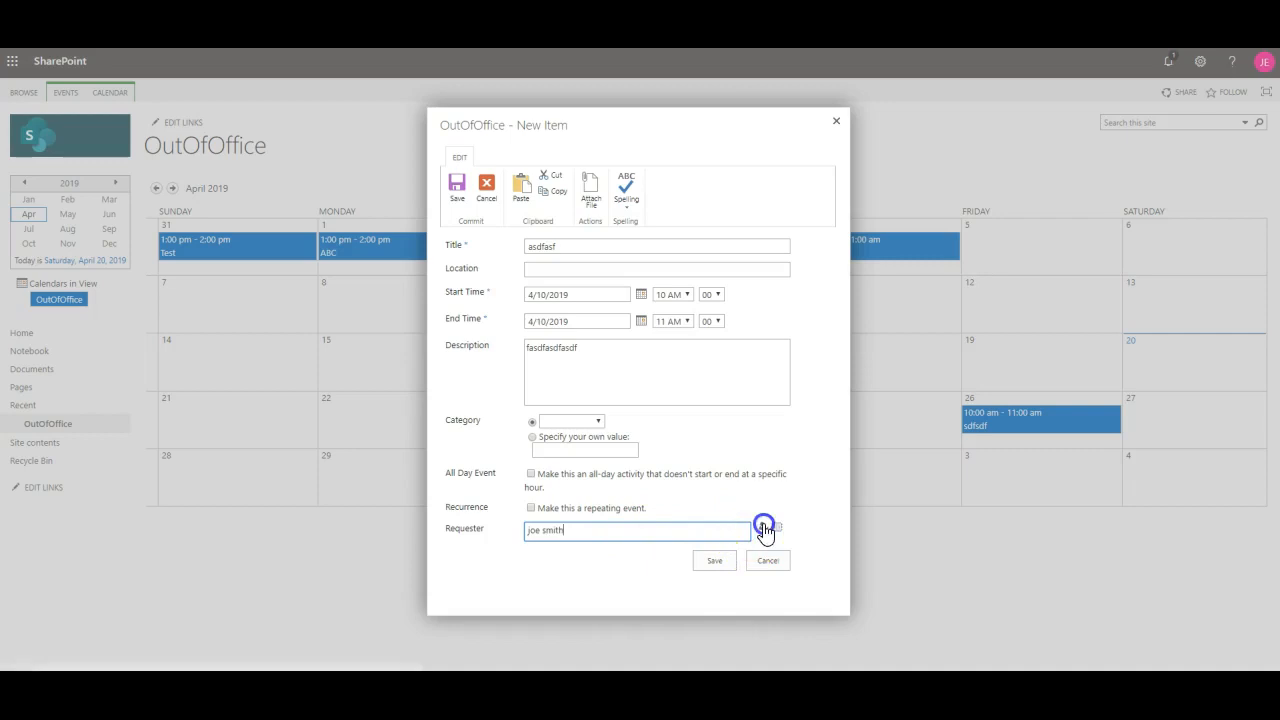
{"action": "left_click", "coordinate": [718, 570]}
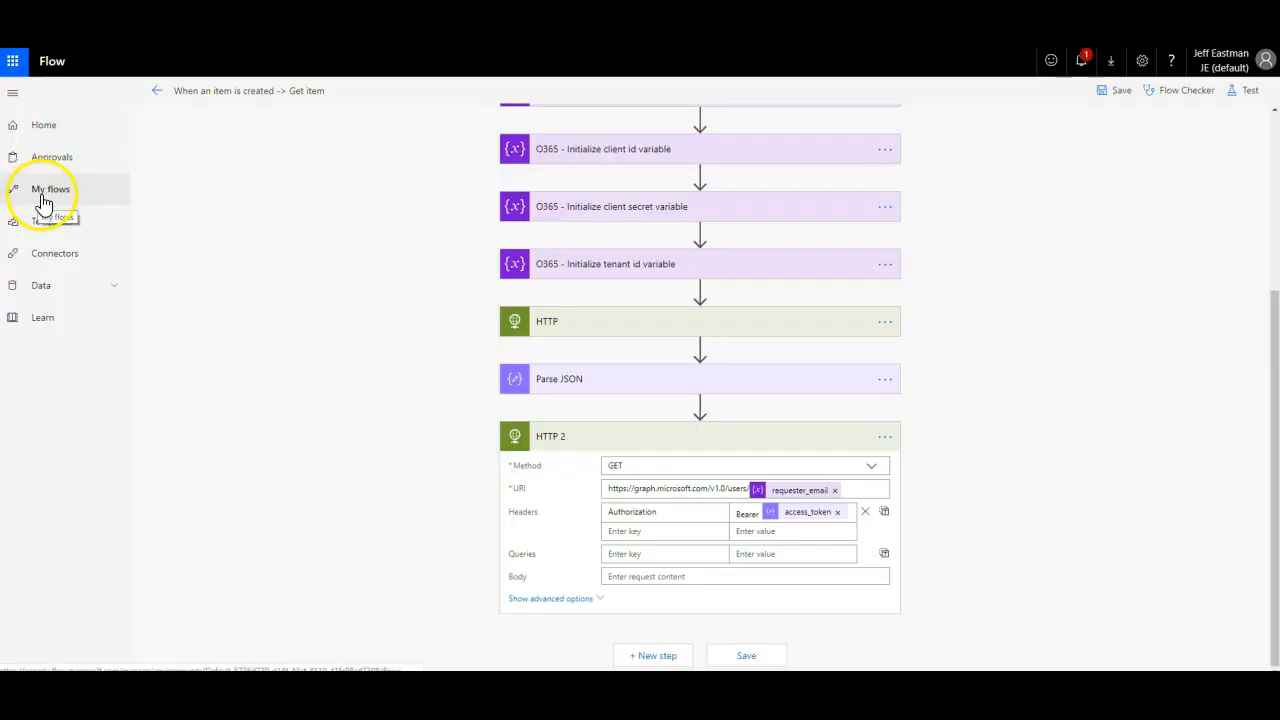
Step: Open the flow's latest succeeded run and expand the HTTP step's inputs and outputs
{"action": "left_click", "coordinate": [45, 193]}
{"action": "left_click", "coordinate": [284, 250]}
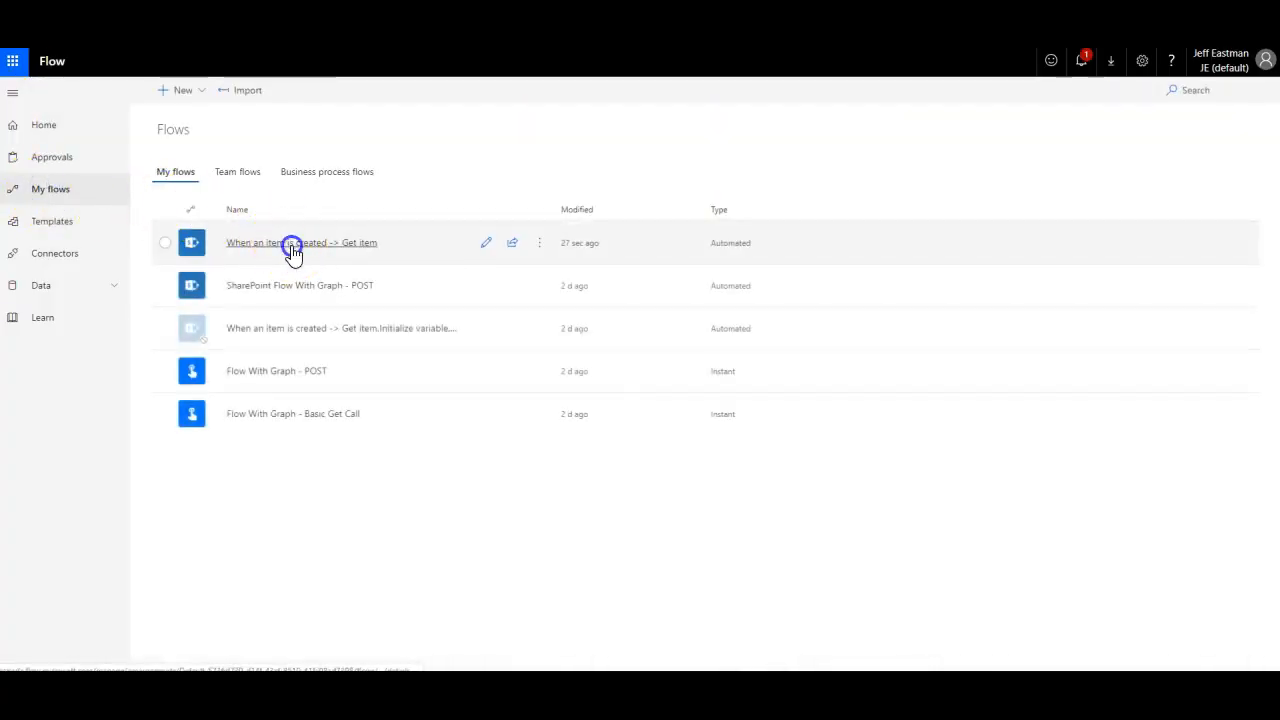
{"action": "left_click", "coordinate": [385, 360]}
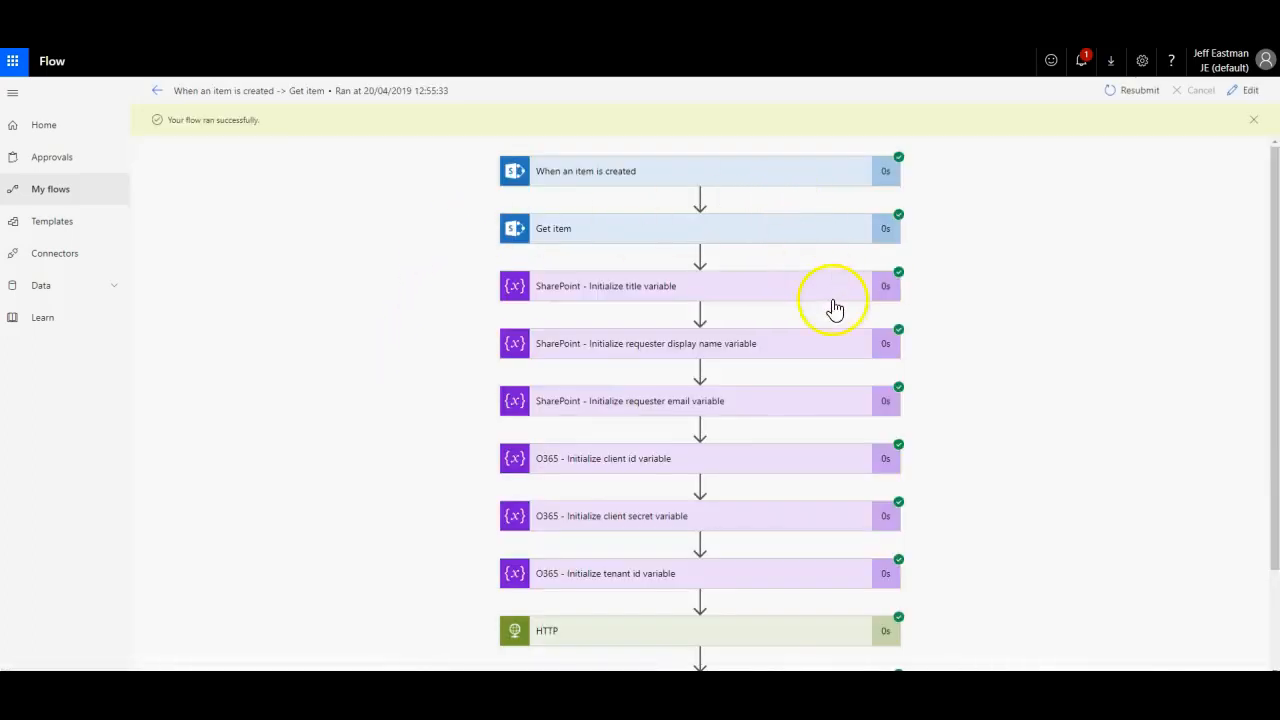
{"action": "scroll", "coordinate": [845, 325], "scroll_direction": "down", "scroll_amount": 2}
{"action": "left_click", "coordinate": [783, 510]}
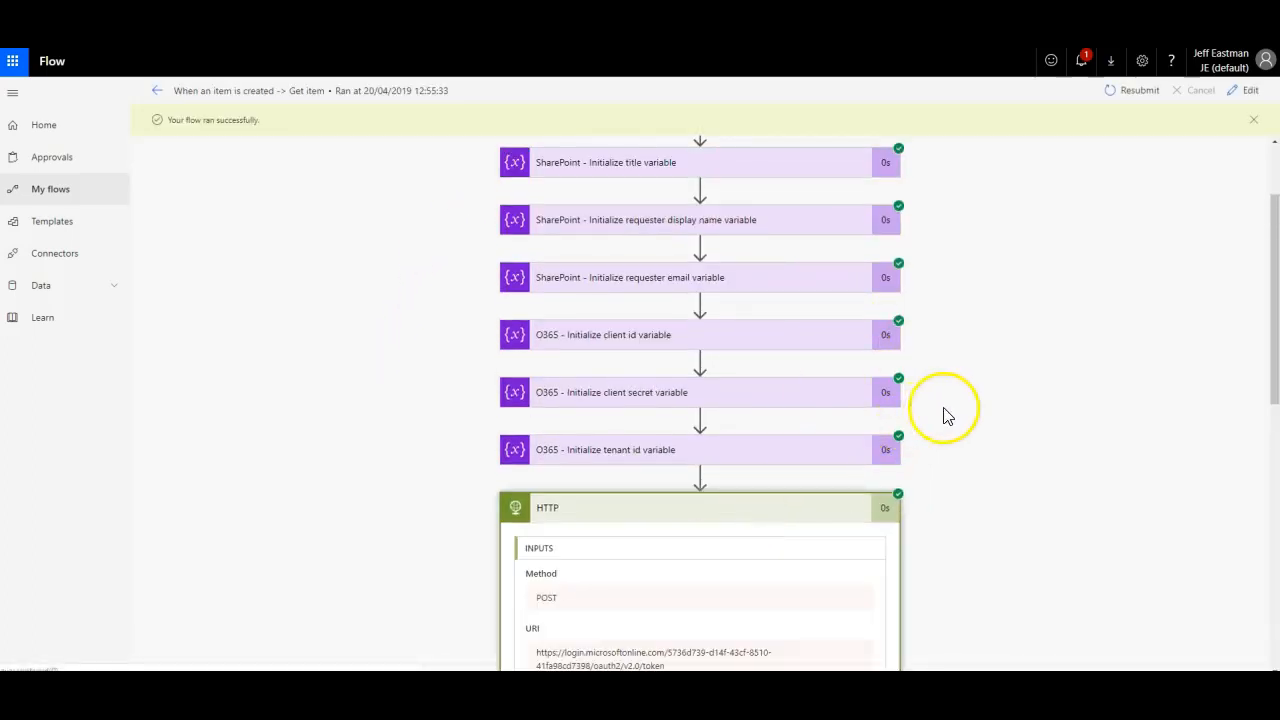
Step: Expand Parse JSON and HTTP 2 to confirm the requester's profile returned, then add a new step
{"action": "scroll", "coordinate": [946, 414], "scroll_direction": "down", "scroll_amount": 5}
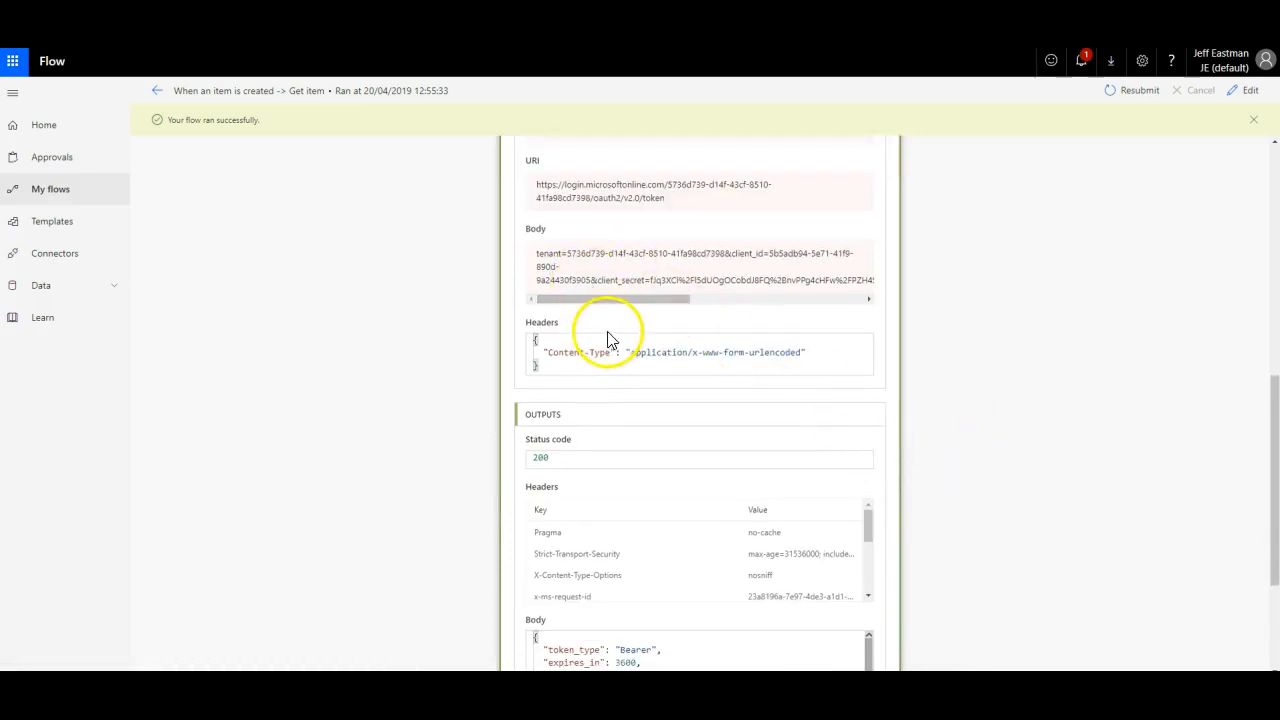
{"action": "scroll", "coordinate": [590, 320], "scroll_direction": "down", "scroll_amount": 3}
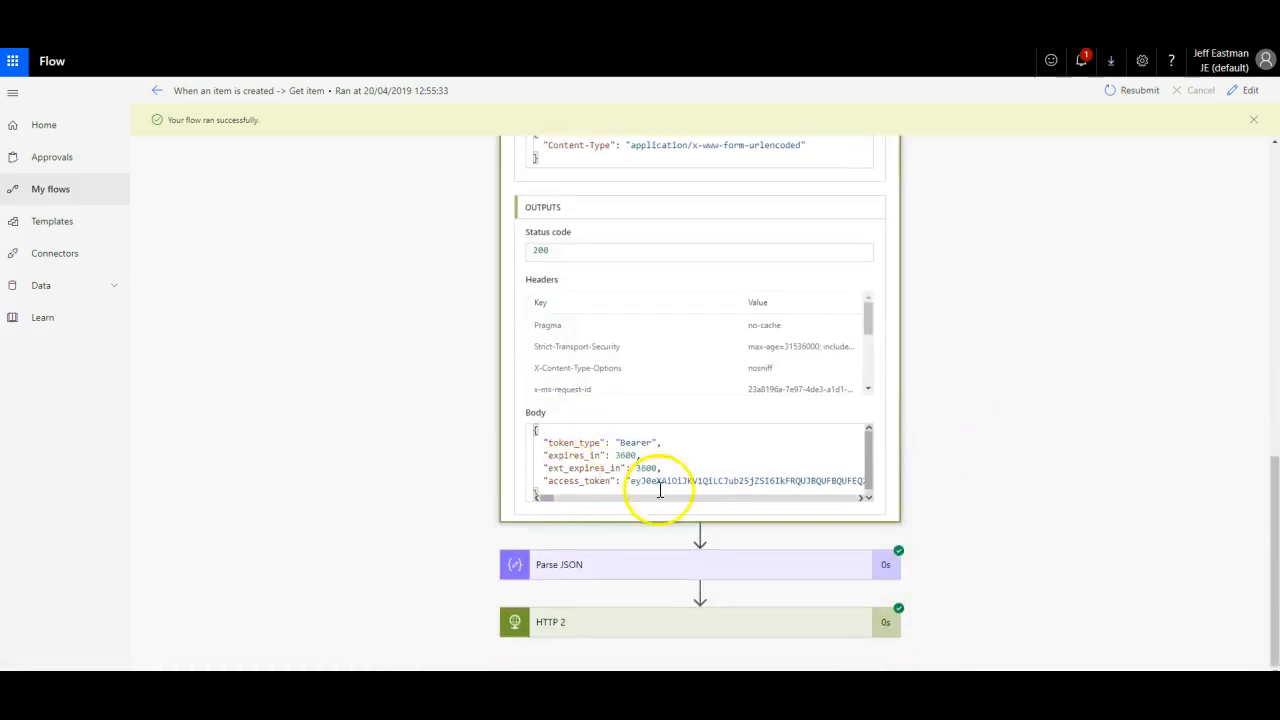
{"action": "left_click", "coordinate": [686, 560]}
{"action": "scroll", "coordinate": [900, 409], "scroll_direction": "down", "scroll_amount": 3}
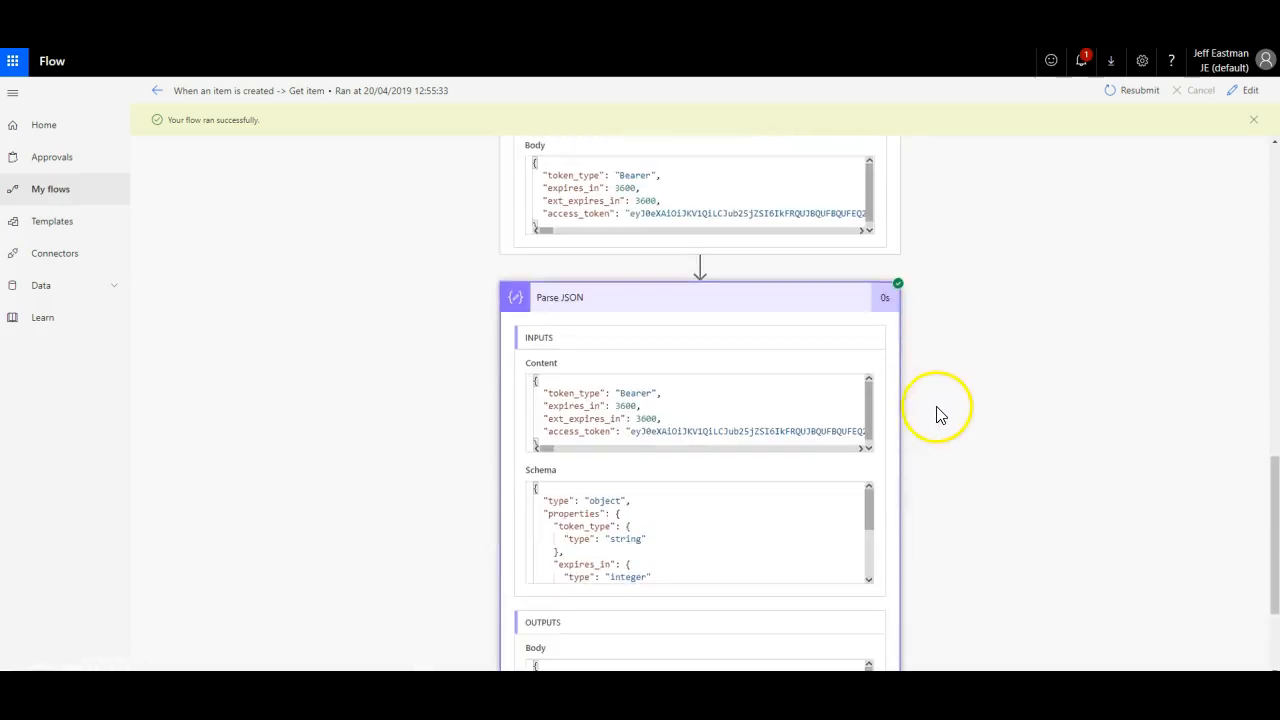
{"action": "scroll", "coordinate": [880, 465], "scroll_direction": "down", "scroll_amount": 2}
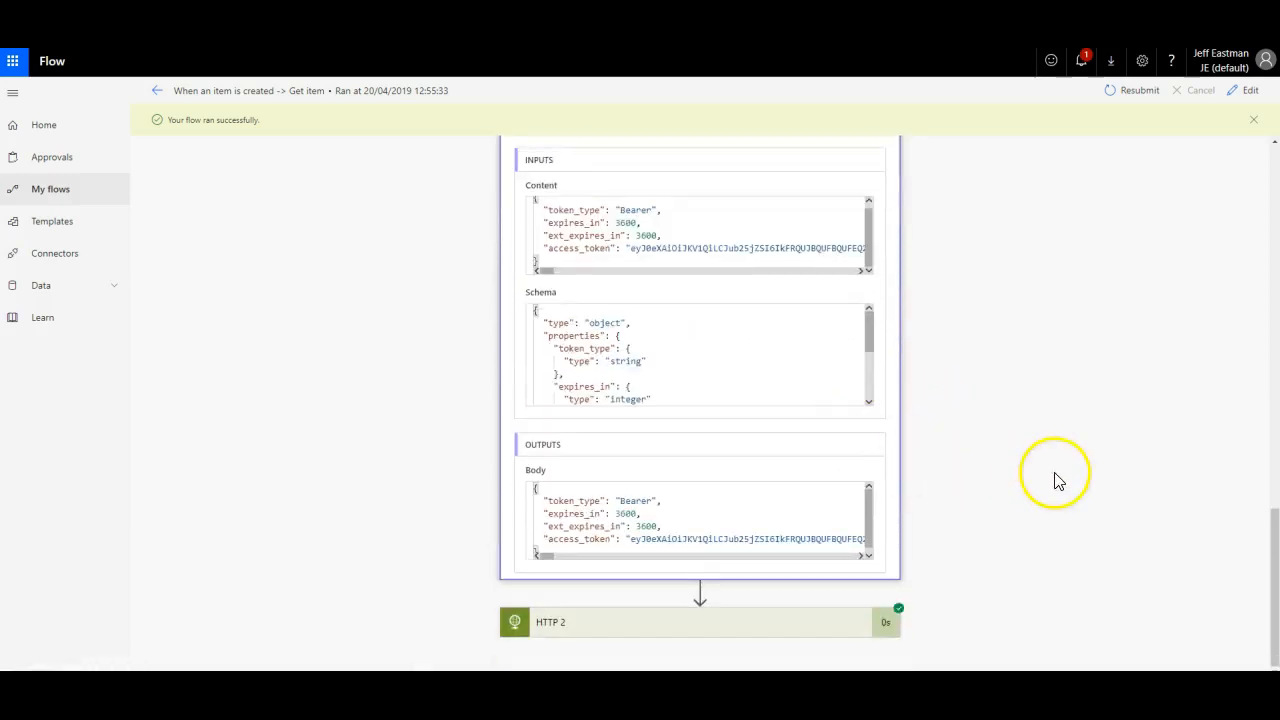
{"action": "left_click", "coordinate": [808, 626]}
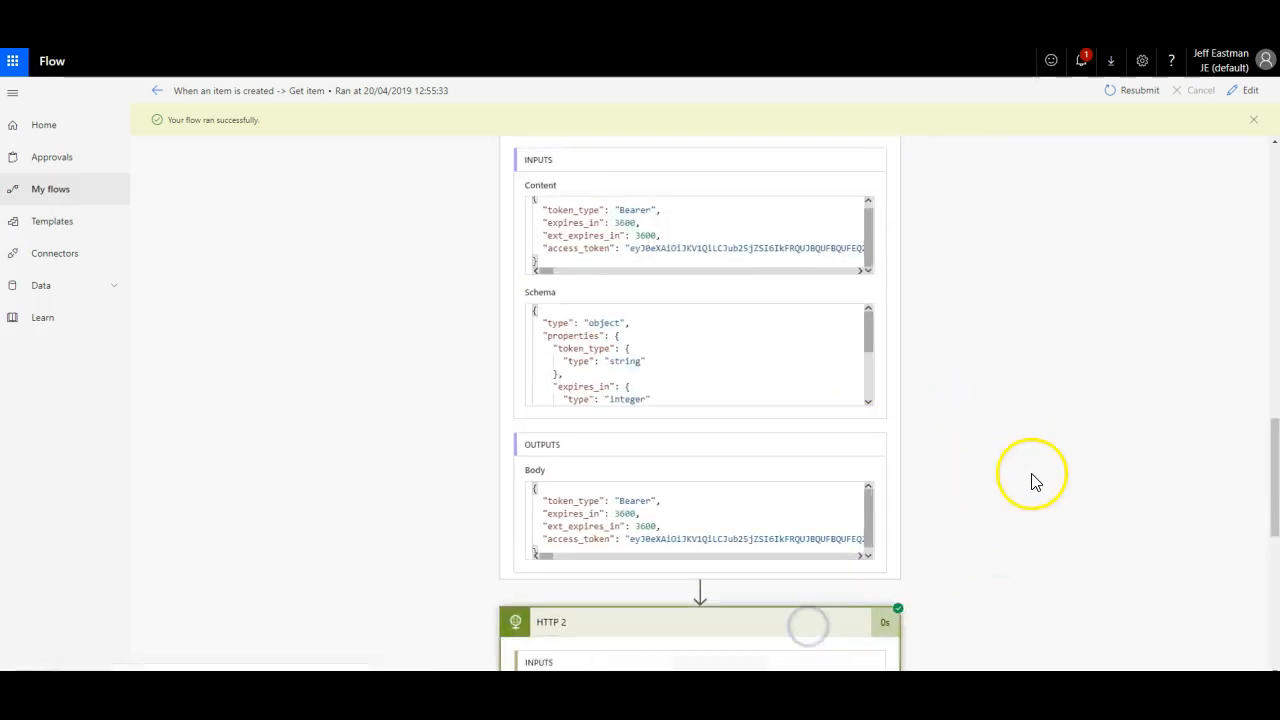
{"action": "scroll", "coordinate": [1035, 482], "scroll_direction": "down", "scroll_amount": 5}
{"action": "scroll", "coordinate": [946, 432], "scroll_direction": "up", "scroll_amount": 2}
{"action": "scroll", "coordinate": [946, 432], "scroll_direction": "down", "scroll_amount": 2}
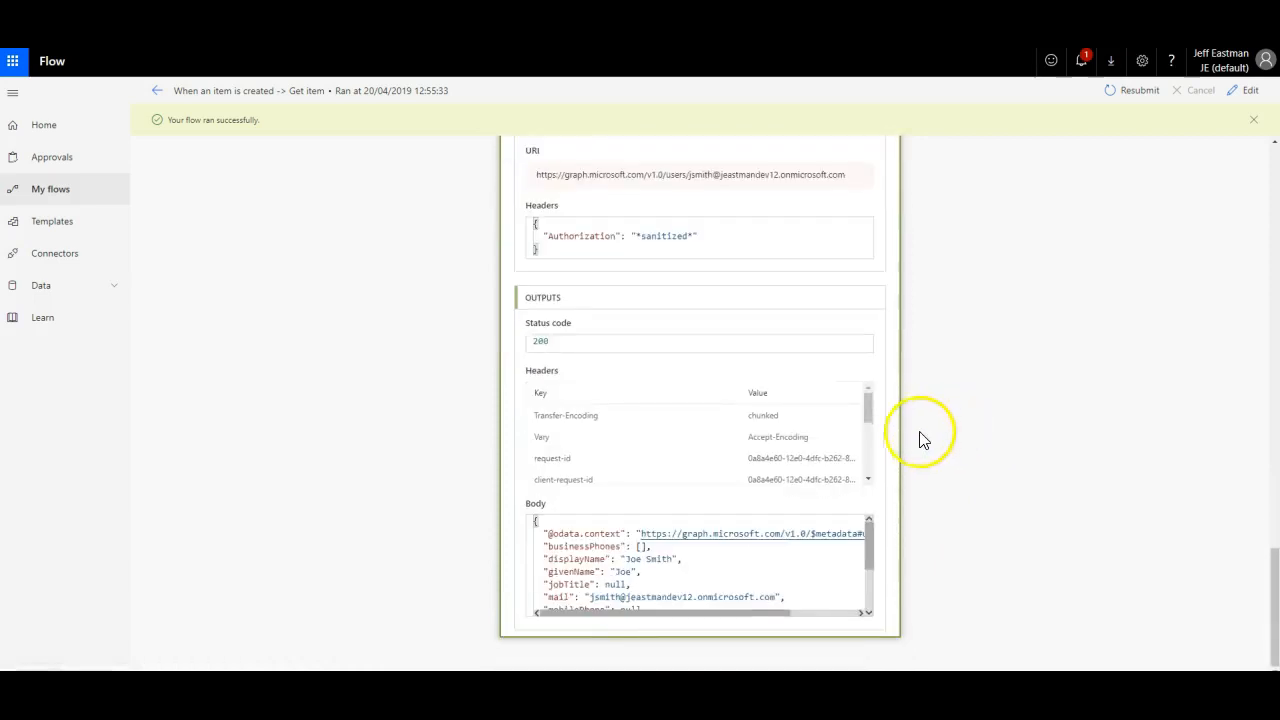
{"action": "scroll", "coordinate": [594, 524], "scroll_direction": "down", "scroll_amount": 1}
{"action": "scroll", "coordinate": [594, 524], "scroll_direction": "up", "scroll_amount": 2}
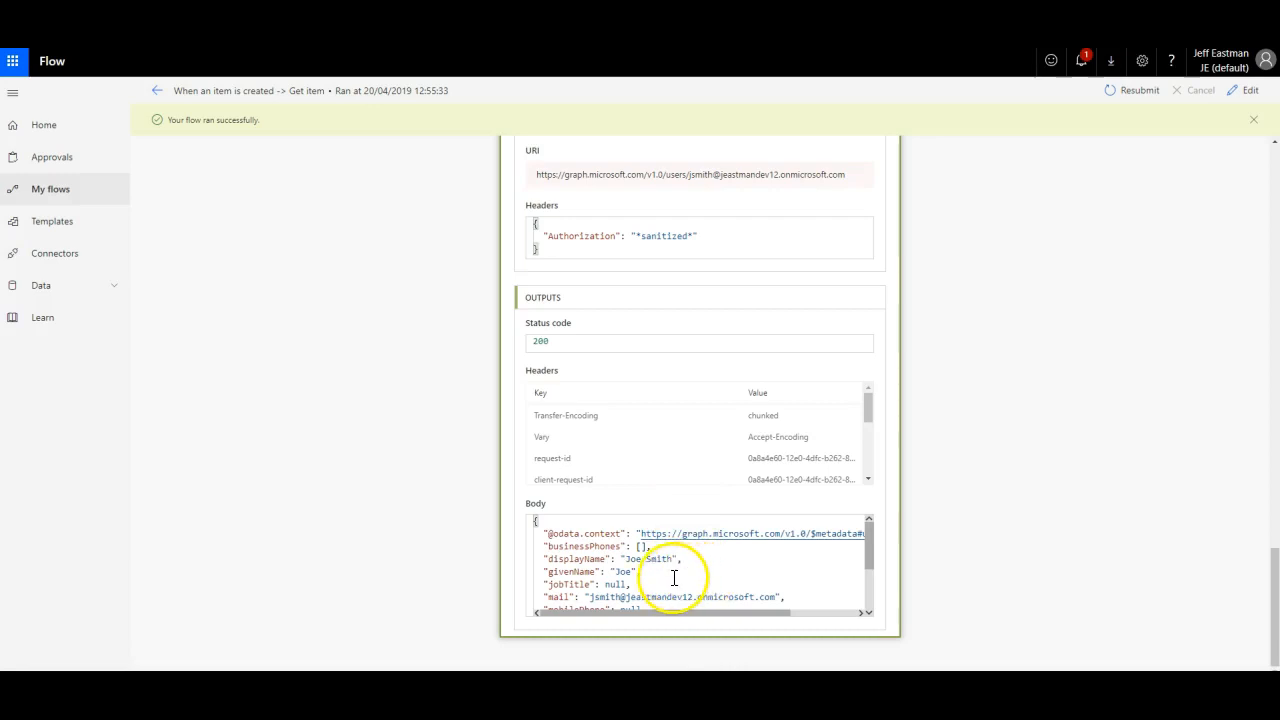
{"action": "scroll", "coordinate": [671, 576], "scroll_direction": "down", "scroll_amount": 1}
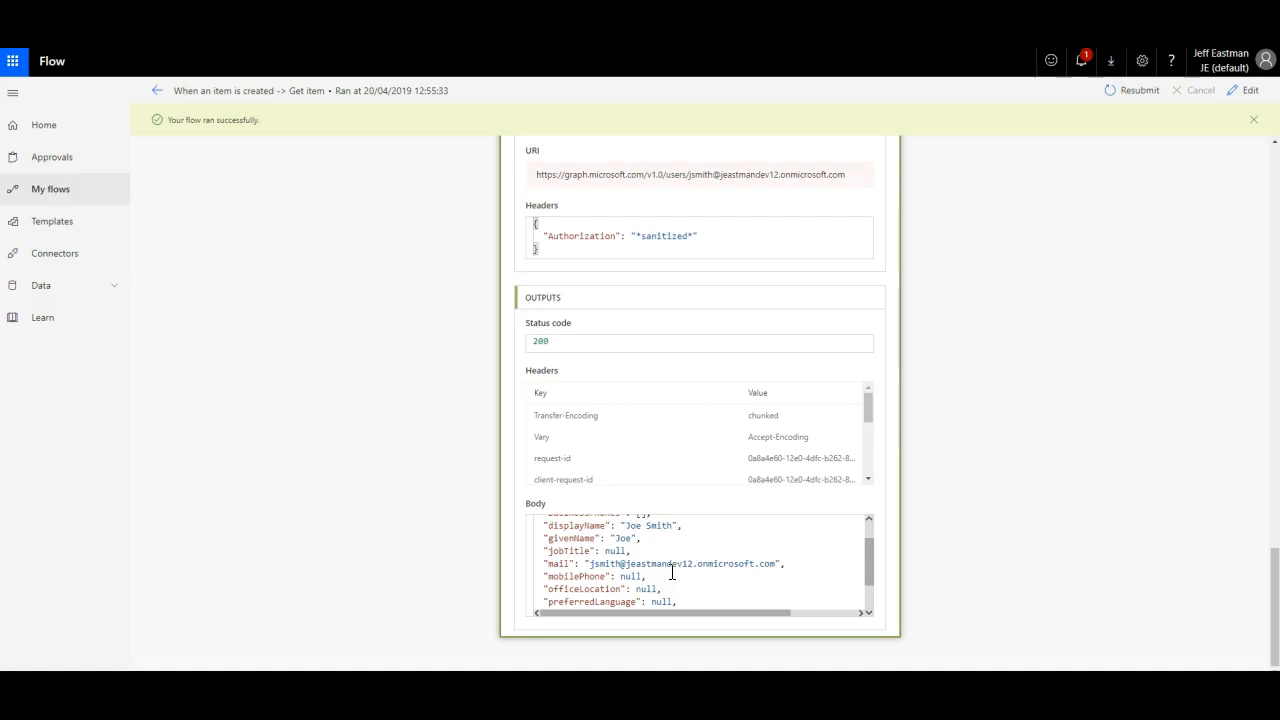
{"action": "scroll", "coordinate": [672, 574], "scroll_direction": "down", "scroll_amount": 1}
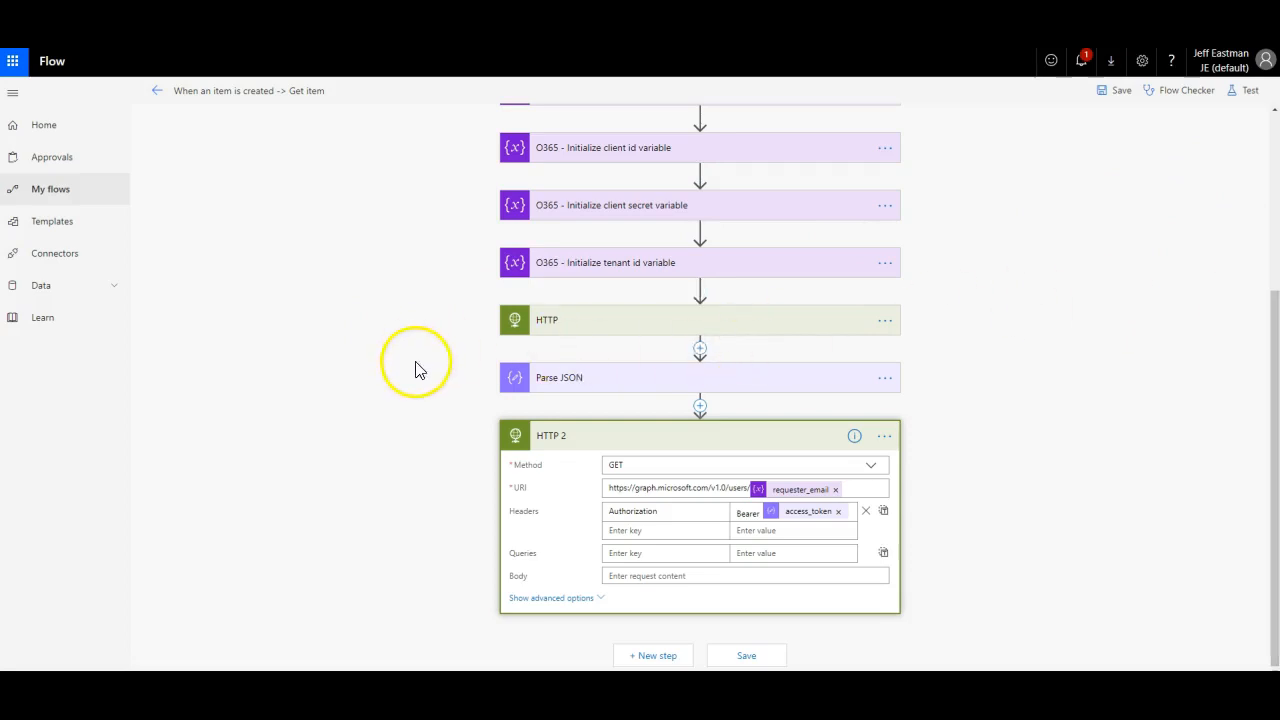
{"action": "left_click", "coordinate": [660, 655]}
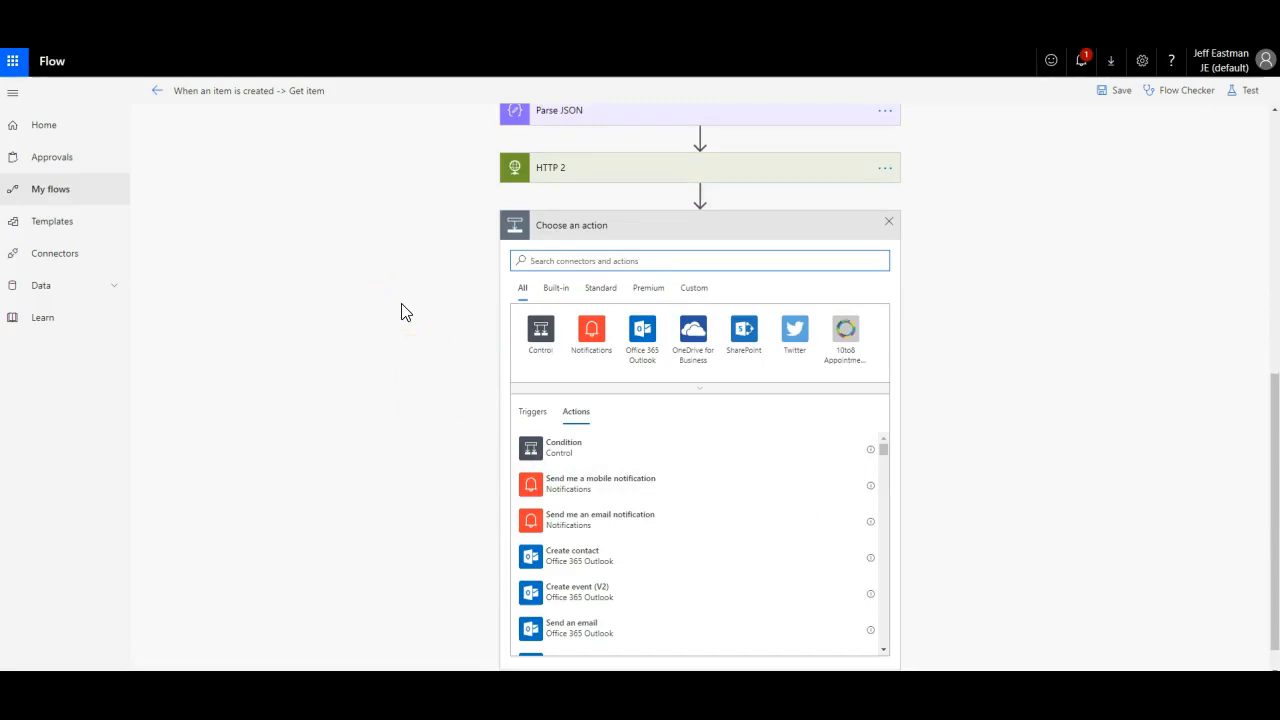
Step: Add a Parse JSON 2 action after HTTP 2 with its Content set to HTTP 2's Body
{"action": "type", "text": "i"}
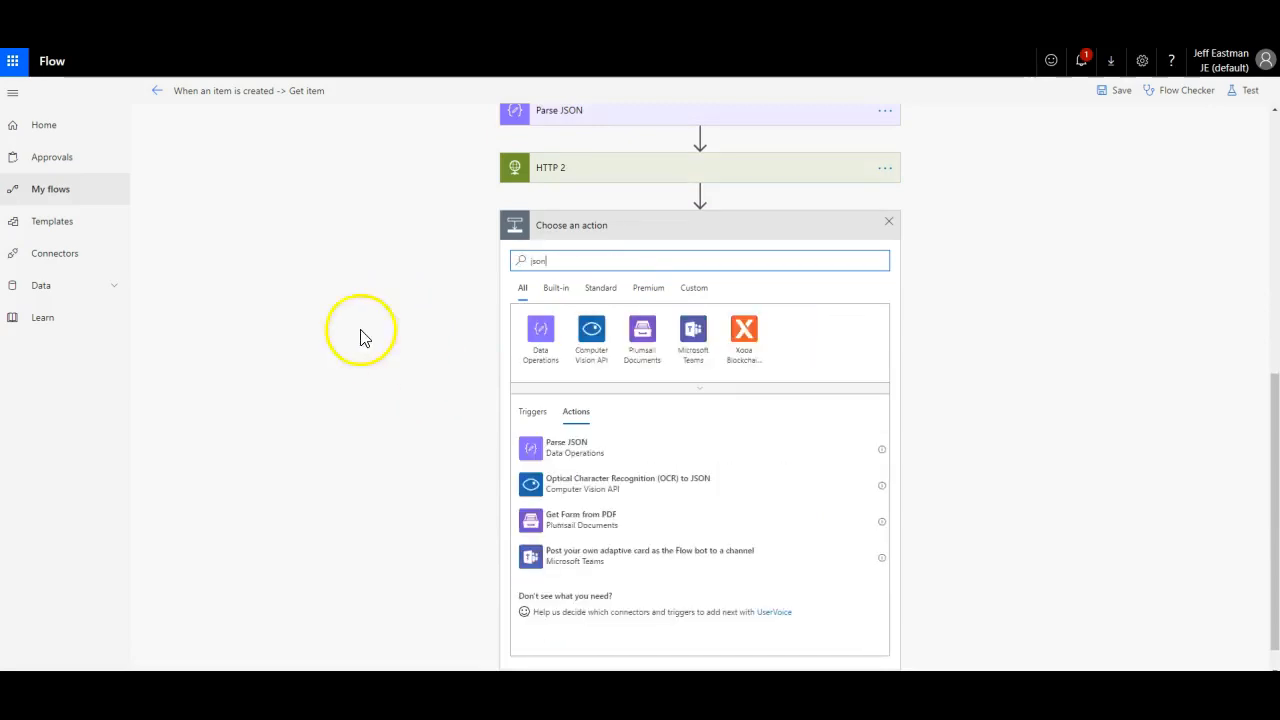
{"action": "left_click", "coordinate": [567, 452]}
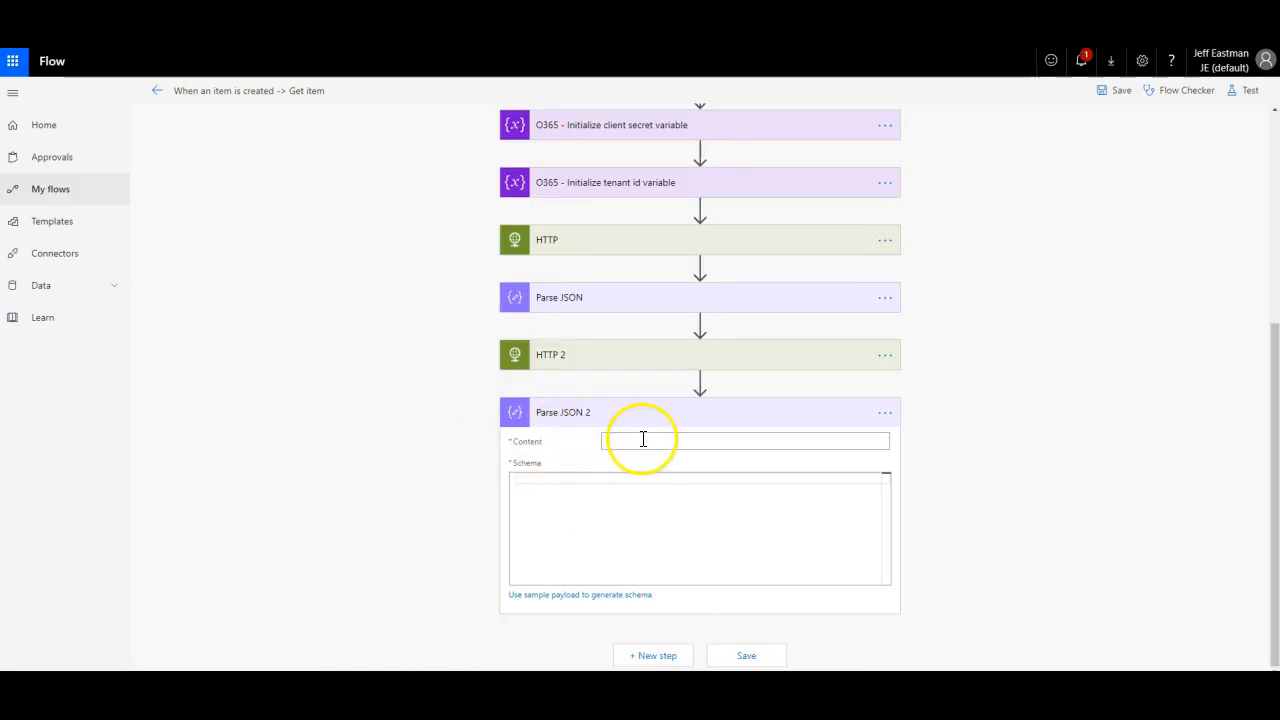
{"action": "left_click", "coordinate": [643, 440]}
{"action": "scroll", "coordinate": [1049, 522], "scroll_direction": "down", "scroll_amount": 3}
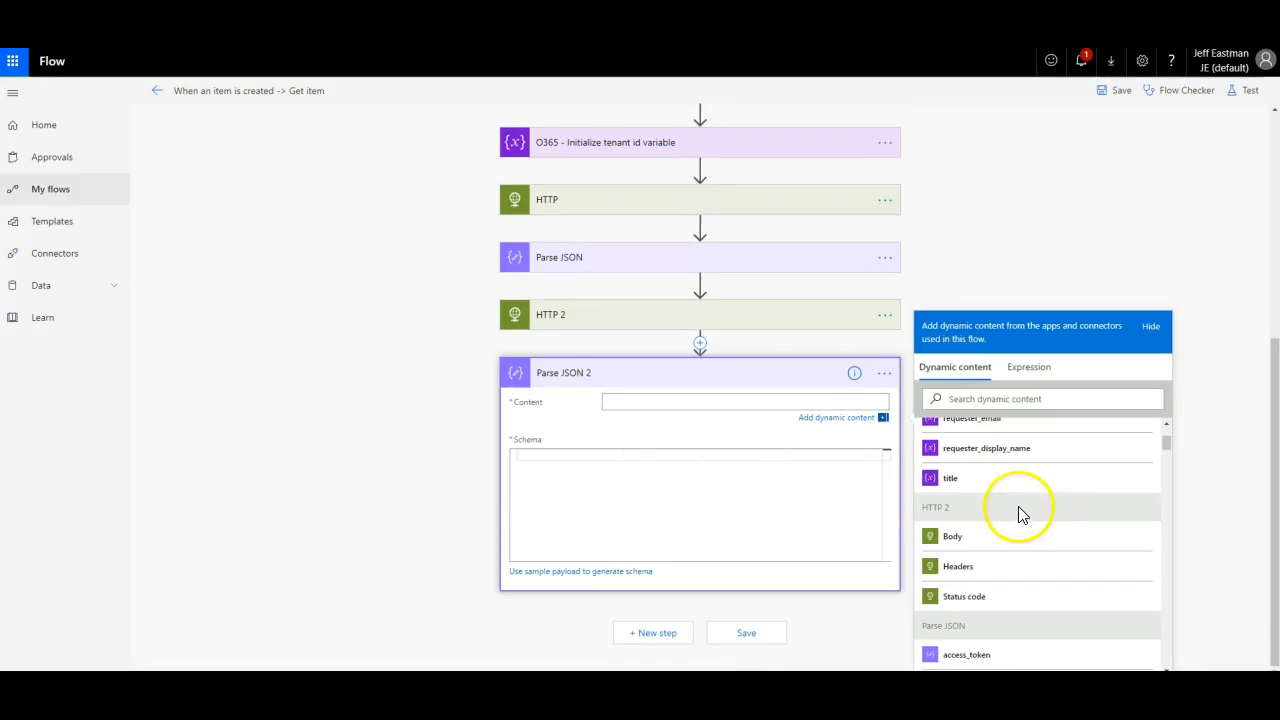
{"action": "scroll", "coordinate": [1051, 528], "scroll_direction": "down", "scroll_amount": 3}
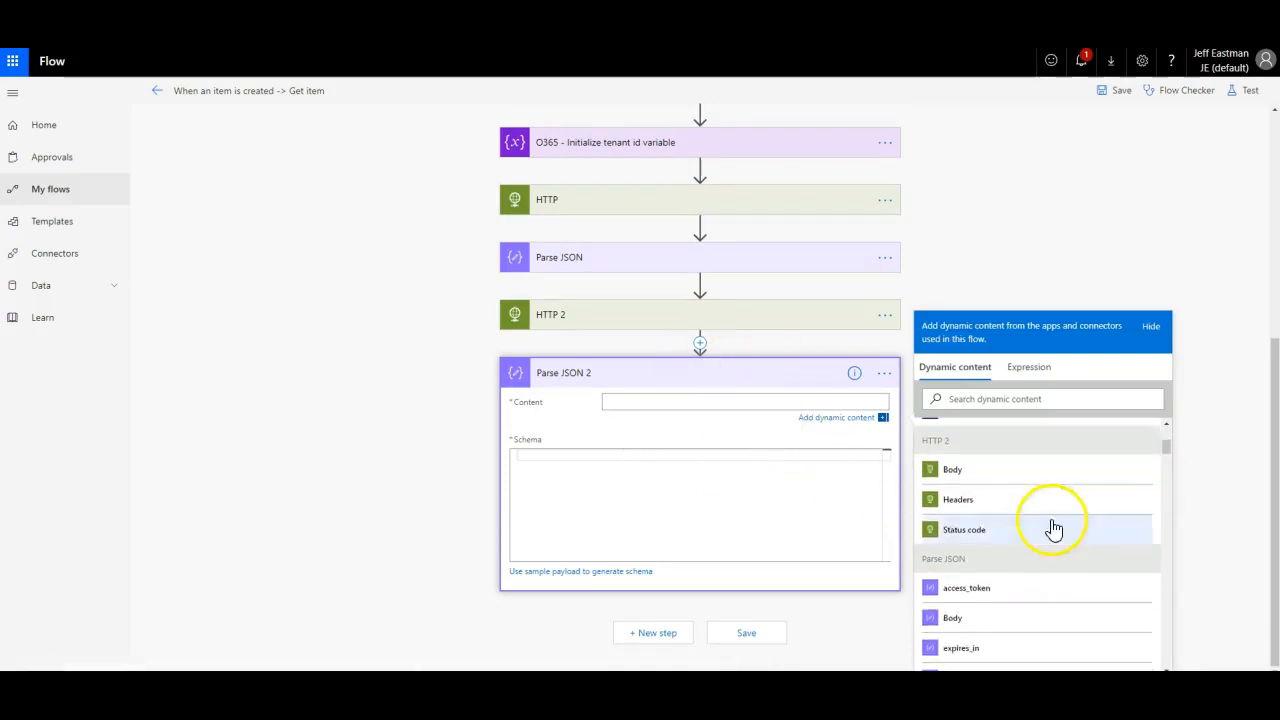
{"action": "scroll", "coordinate": [1014, 503], "scroll_direction": "up", "scroll_amount": 1}
{"action": "scroll", "coordinate": [1012, 502], "scroll_direction": "up", "scroll_amount": 2}
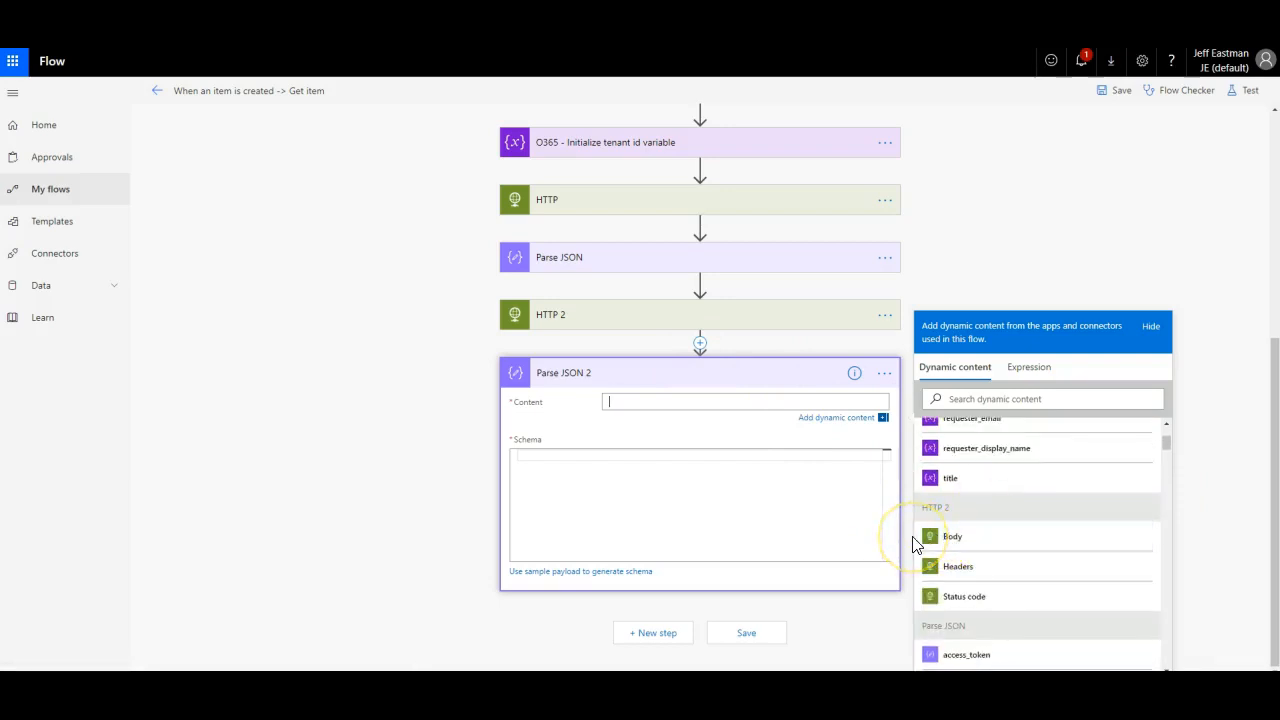
{"action": "left_click", "coordinate": [962, 541]}
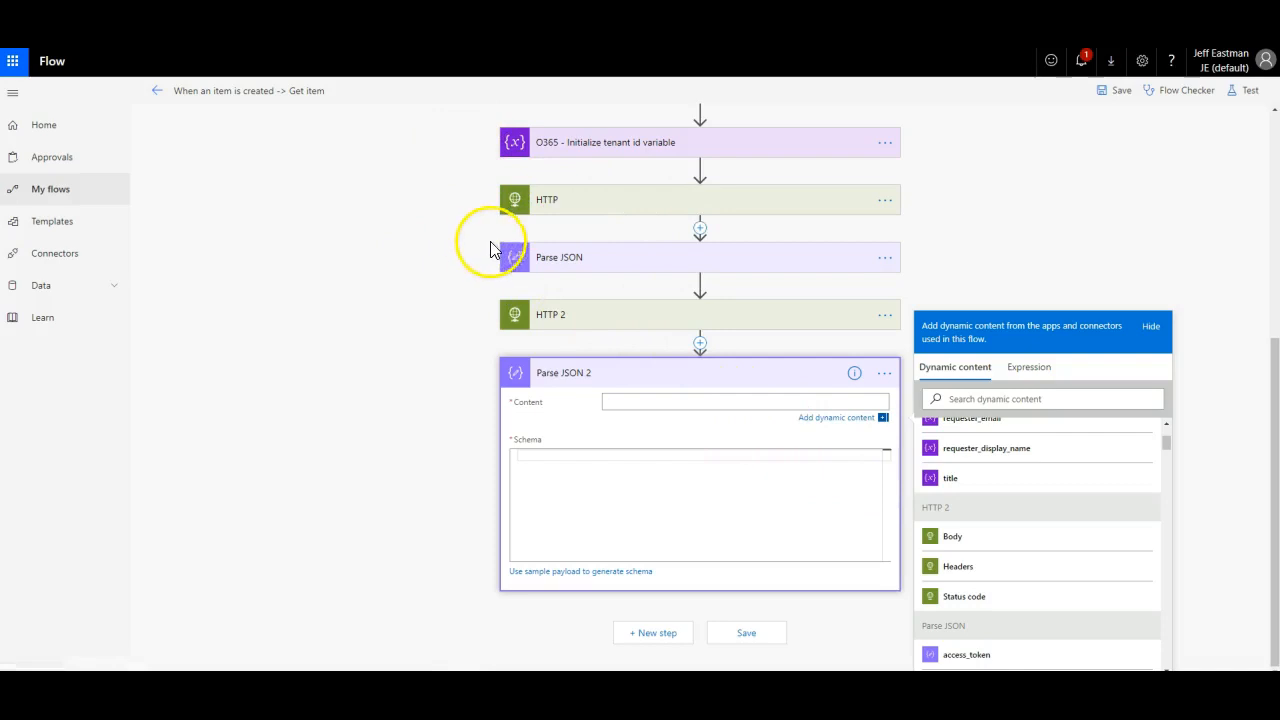
{"action": "left_click", "coordinate": [955, 538]}
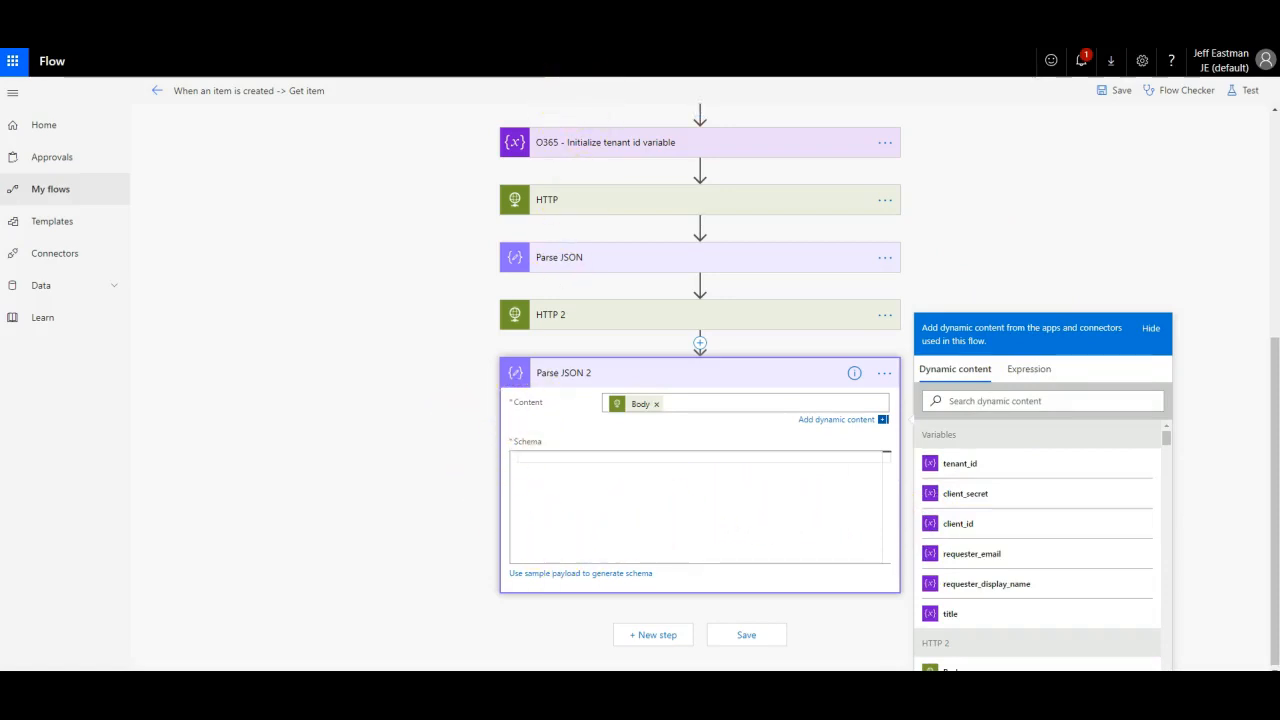
Step: Re-run the Graph user query and copy its full JSON response via a new Notepad window
{"action": "key", "text": "ctrl+Tab"}
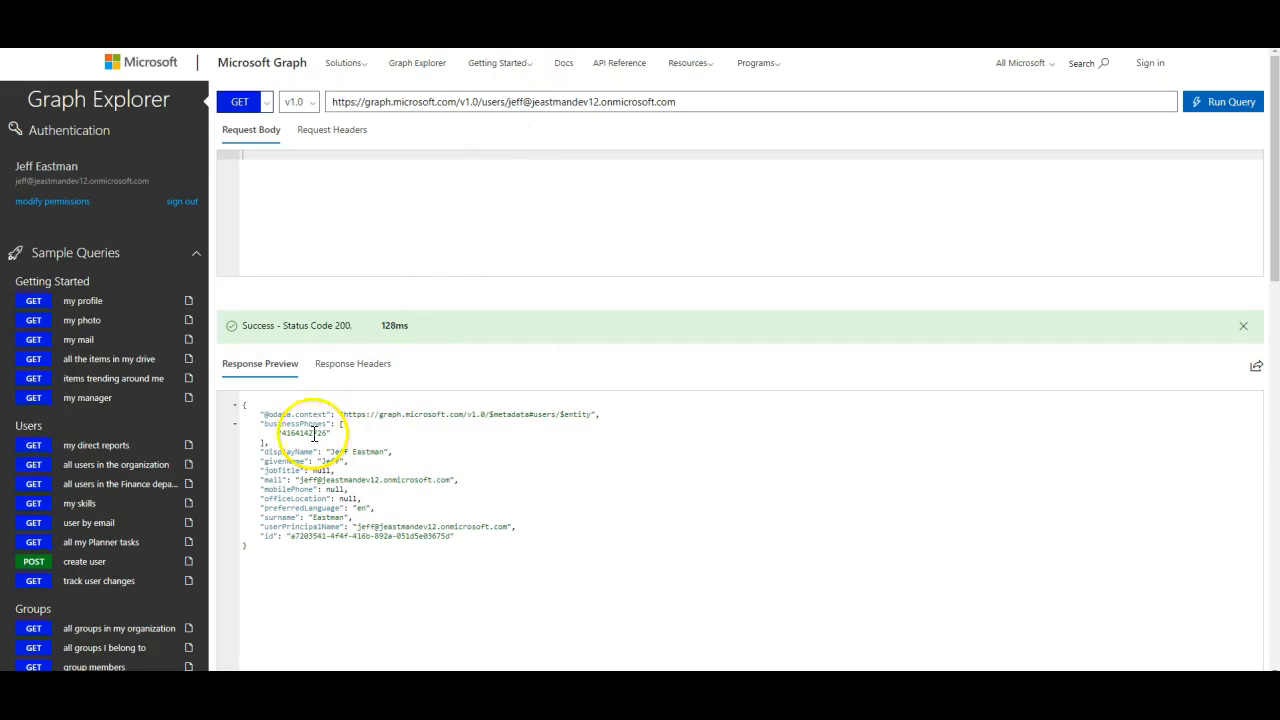
{"action": "left_click", "coordinate": [52, 523]}
{"action": "left_click", "coordinate": [1240, 102]}
{"action": "left_click_drag", "start_coordinate": [286, 545], "coordinate": [219, 418]}
{"action": "key", "text": "ctrl+c"}
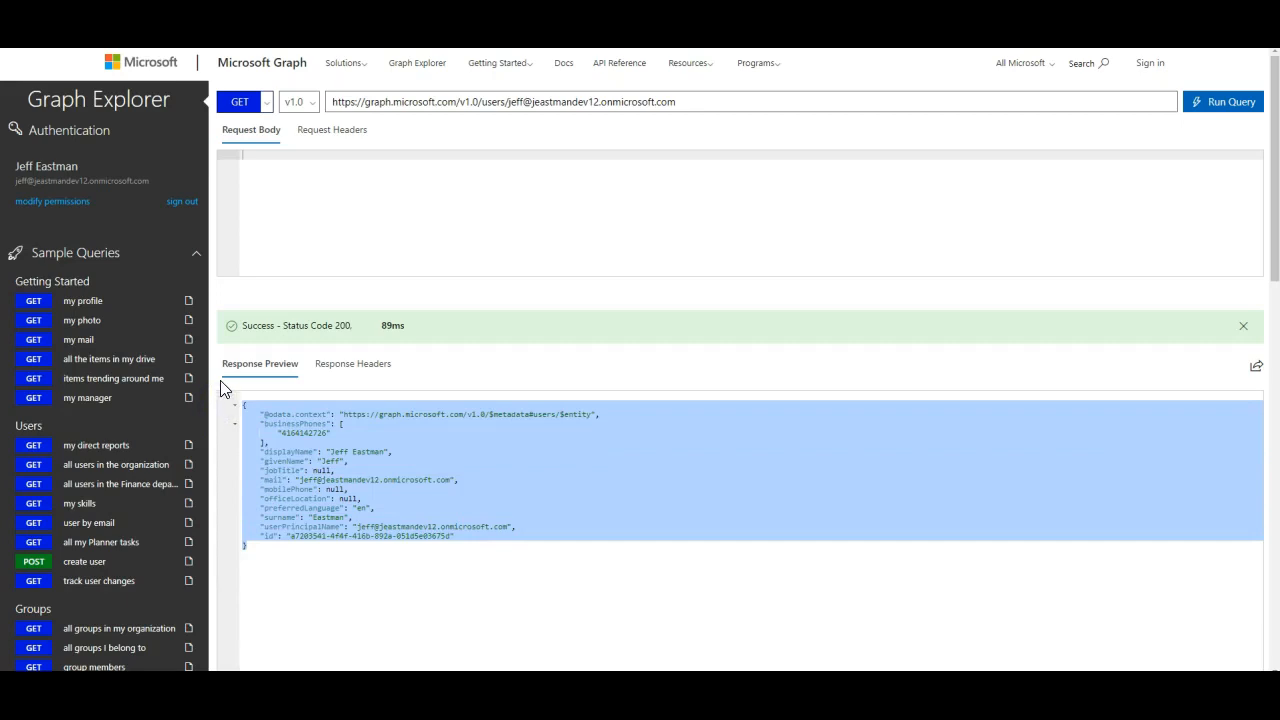
{"action": "right_click", "coordinate": [698, 700]}
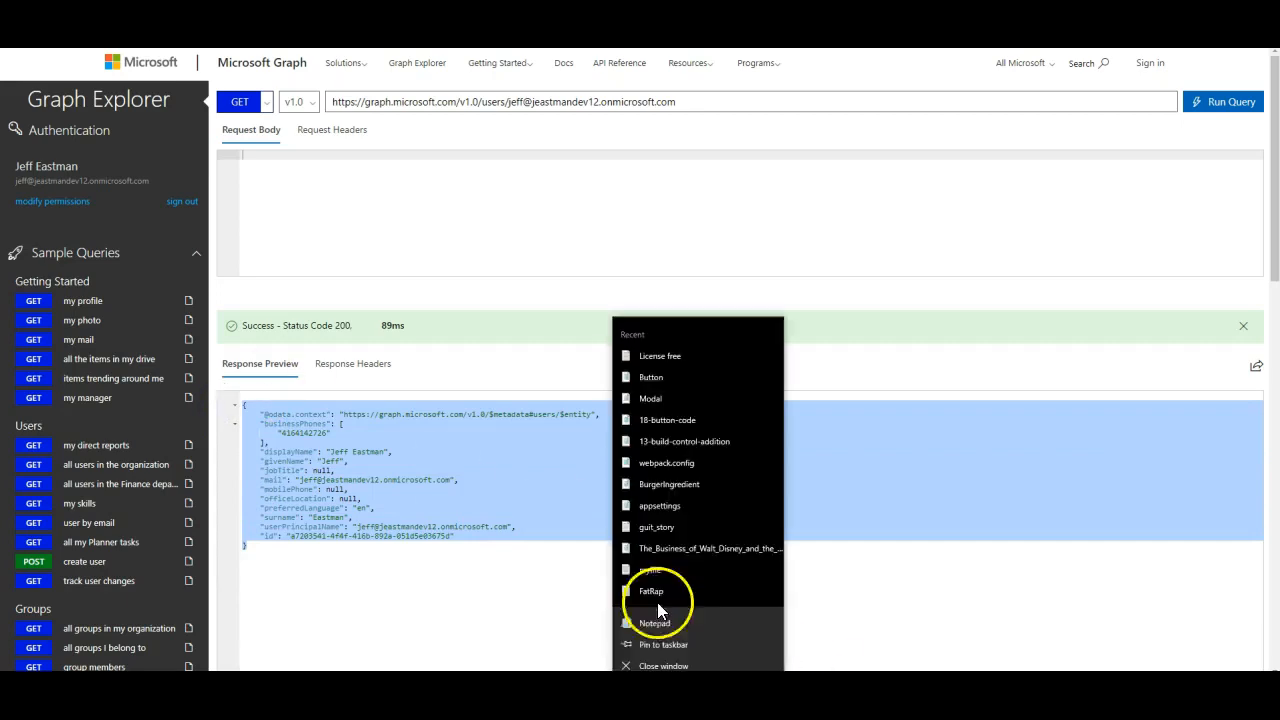
{"action": "left_click", "coordinate": [642, 614]}
{"action": "key", "text": "ctrl+v"}
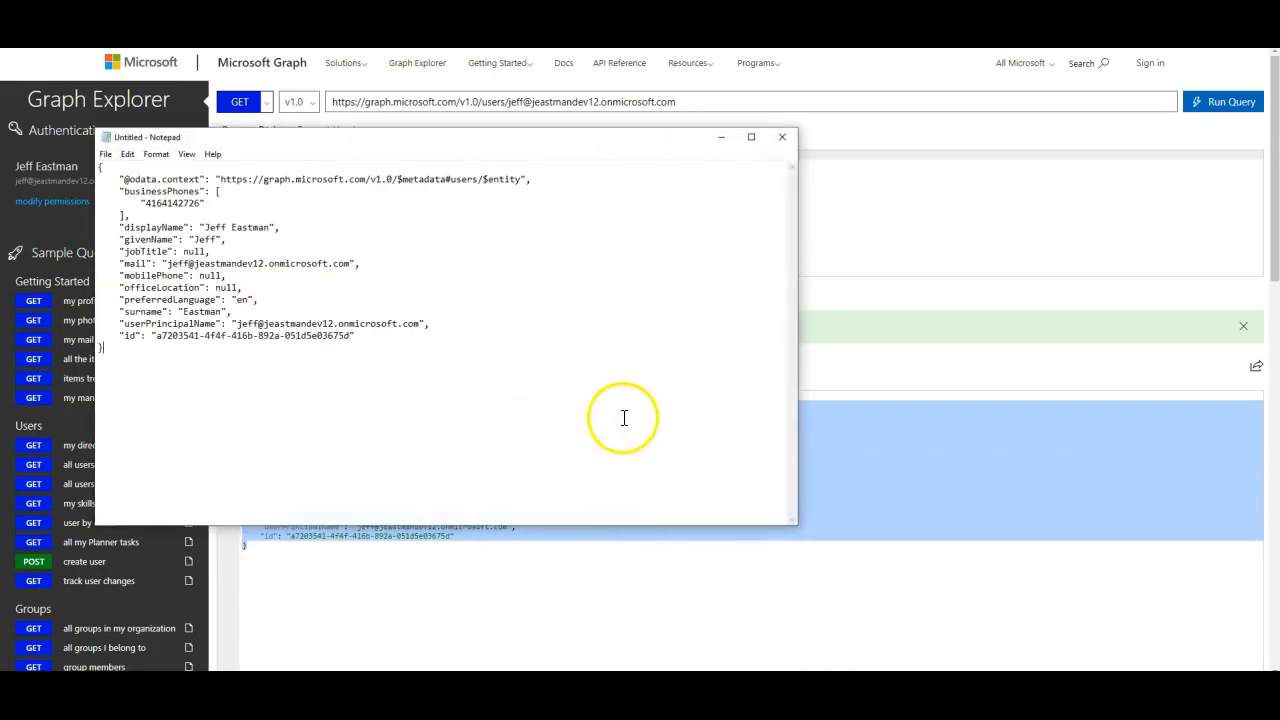
{"action": "key", "text": "ctrl+a"}
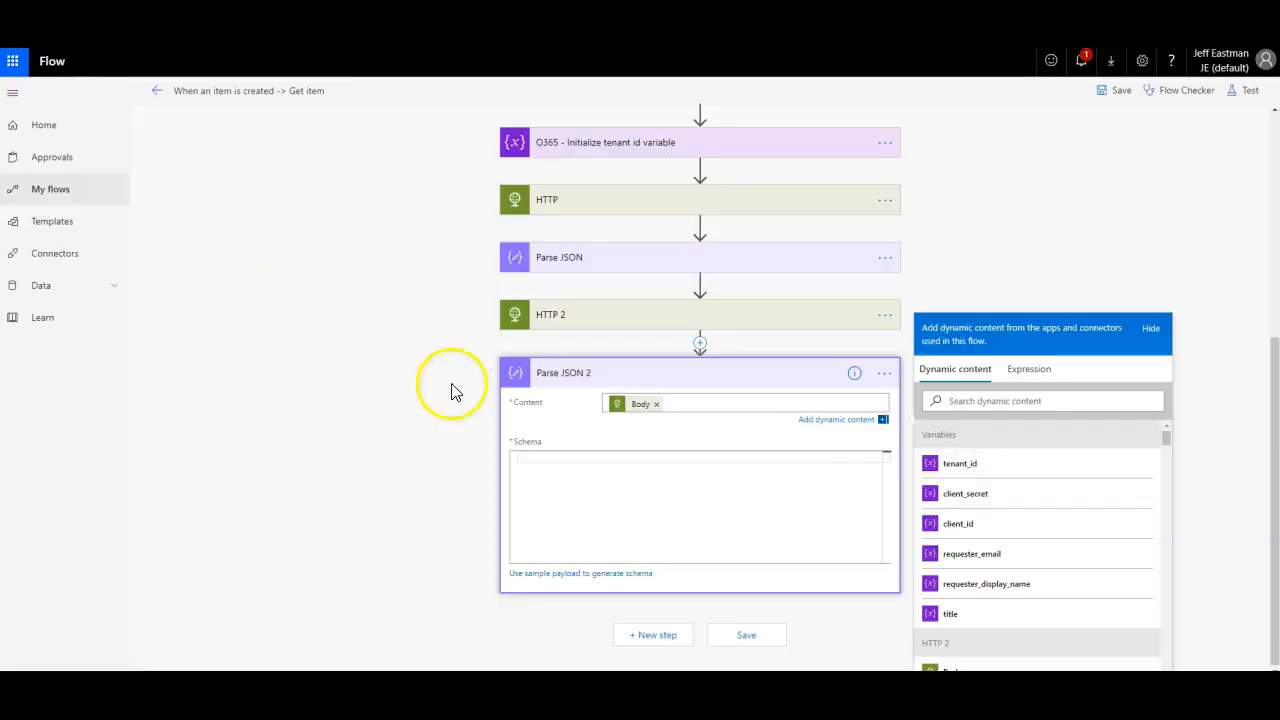
Step: Generate the Parse JSON 2 schema from the pasted user payload and save the flow
{"action": "left_click", "coordinate": [578, 573]}
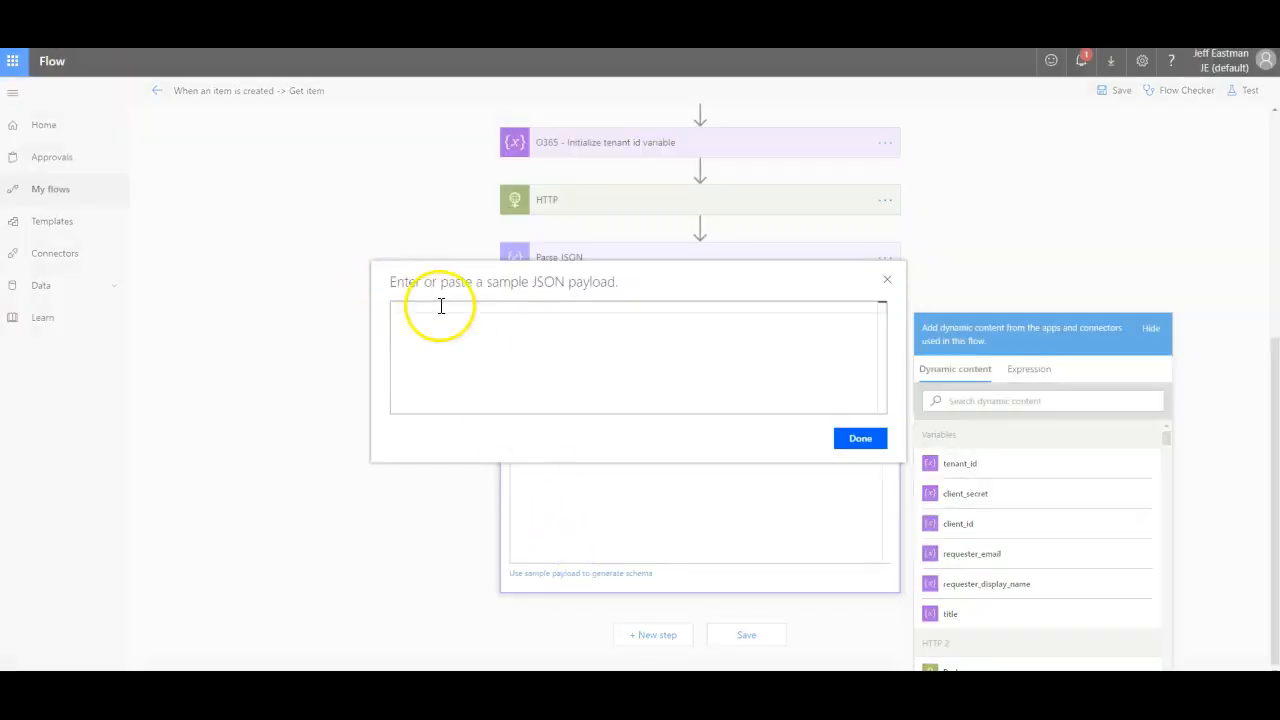
{"action": "left_click", "coordinate": [441, 307]}
{"action": "key", "text": "ctrl+v"}
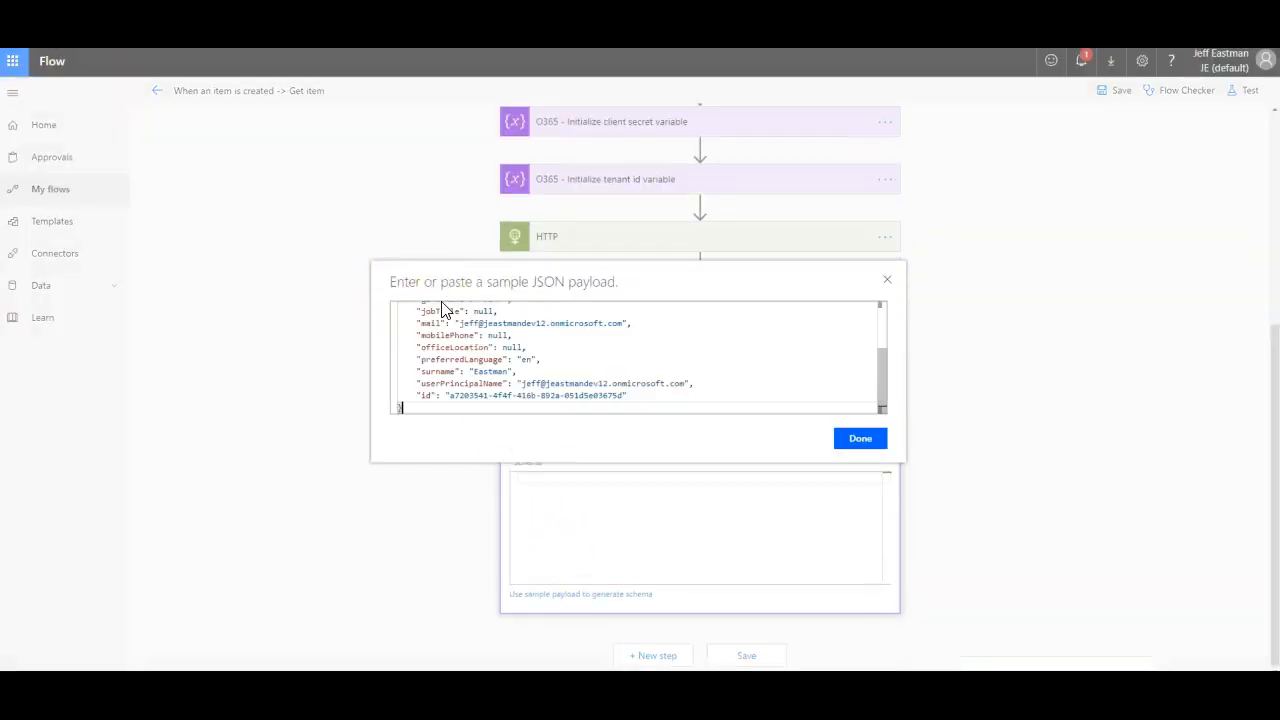
{"action": "left_click", "coordinate": [868, 446]}
{"action": "scroll", "coordinate": [759, 533], "scroll_direction": "down", "scroll_amount": 1}
{"action": "scroll", "coordinate": [759, 533], "scroll_direction": "down", "scroll_amount": 5}
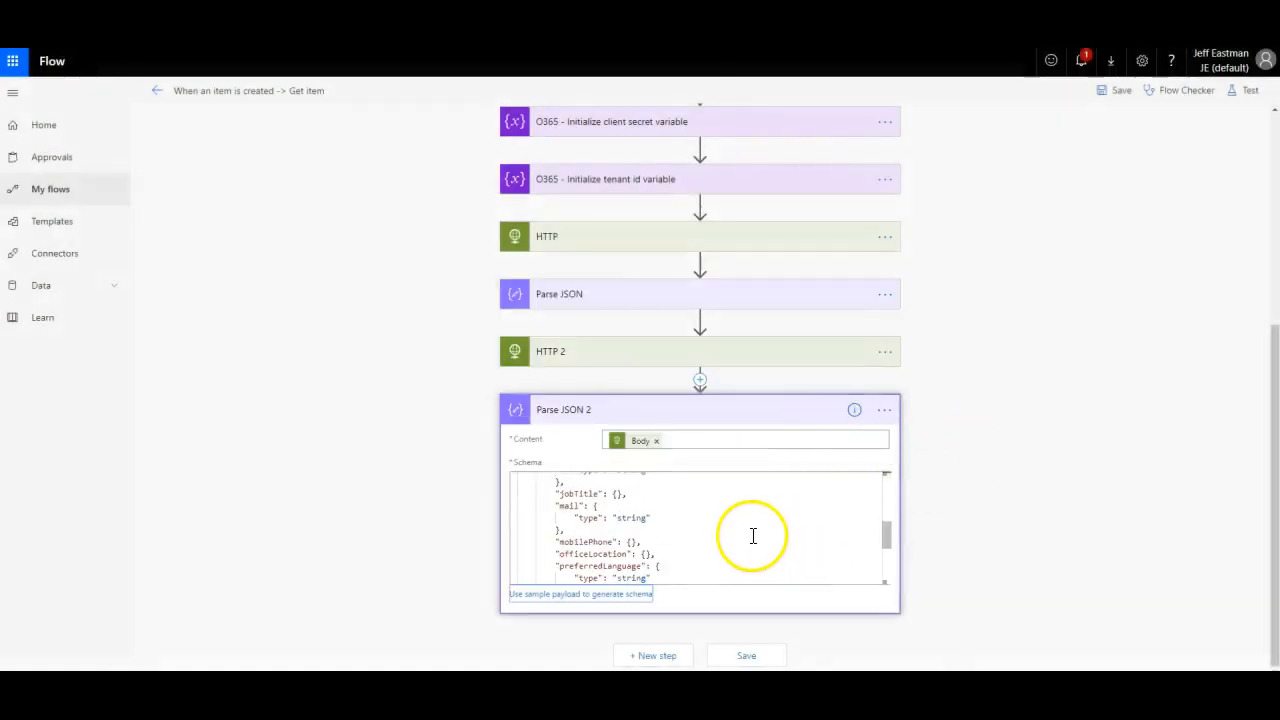
{"action": "left_click", "coordinate": [746, 656]}
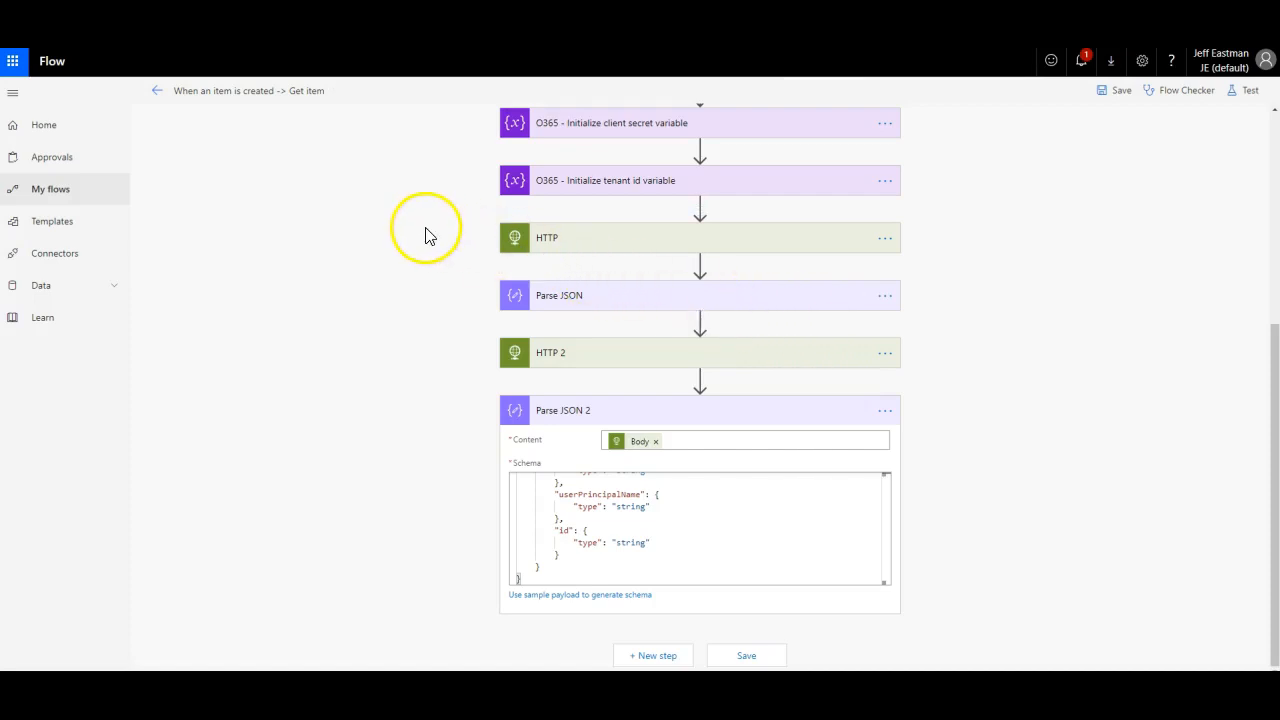
{"action": "scroll", "coordinate": [694, 540], "scroll_direction": "up", "scroll_amount": 5}
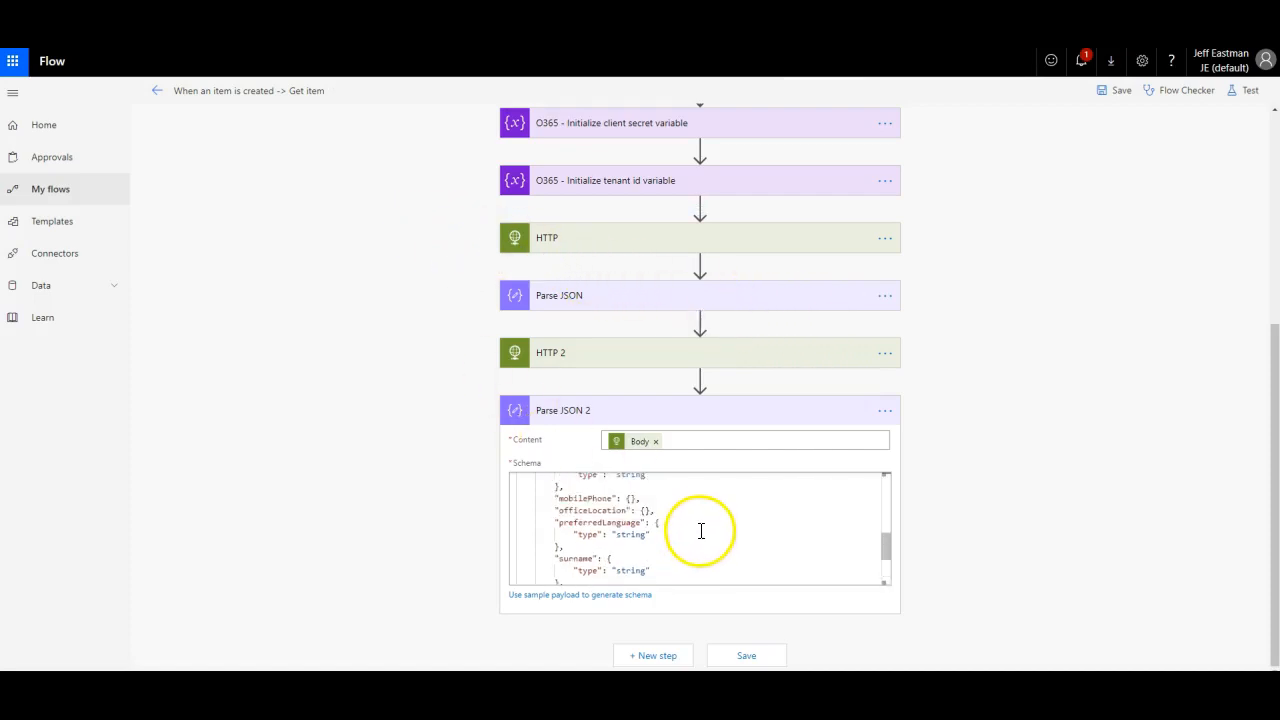
{"action": "scroll", "coordinate": [670, 518], "scroll_direction": "down", "scroll_amount": 2}
{"action": "scroll", "coordinate": [654, 515], "scroll_direction": "up", "scroll_amount": 2}
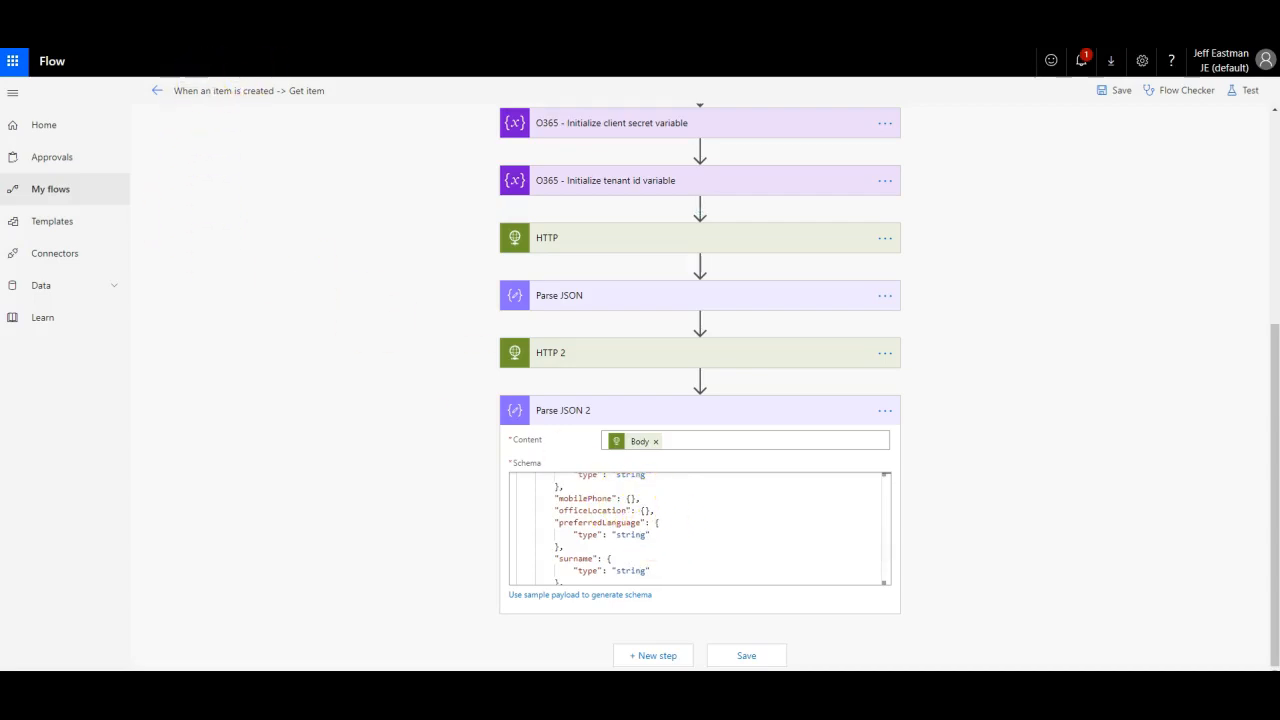
Step: Add a 'drtth' event on 11 April with description 'sdhdg' and a resolved requester, and save it
{"action": "left_click", "coordinate": [220, 14]}
{"action": "mouse_move", "coordinate": [868, 292]}
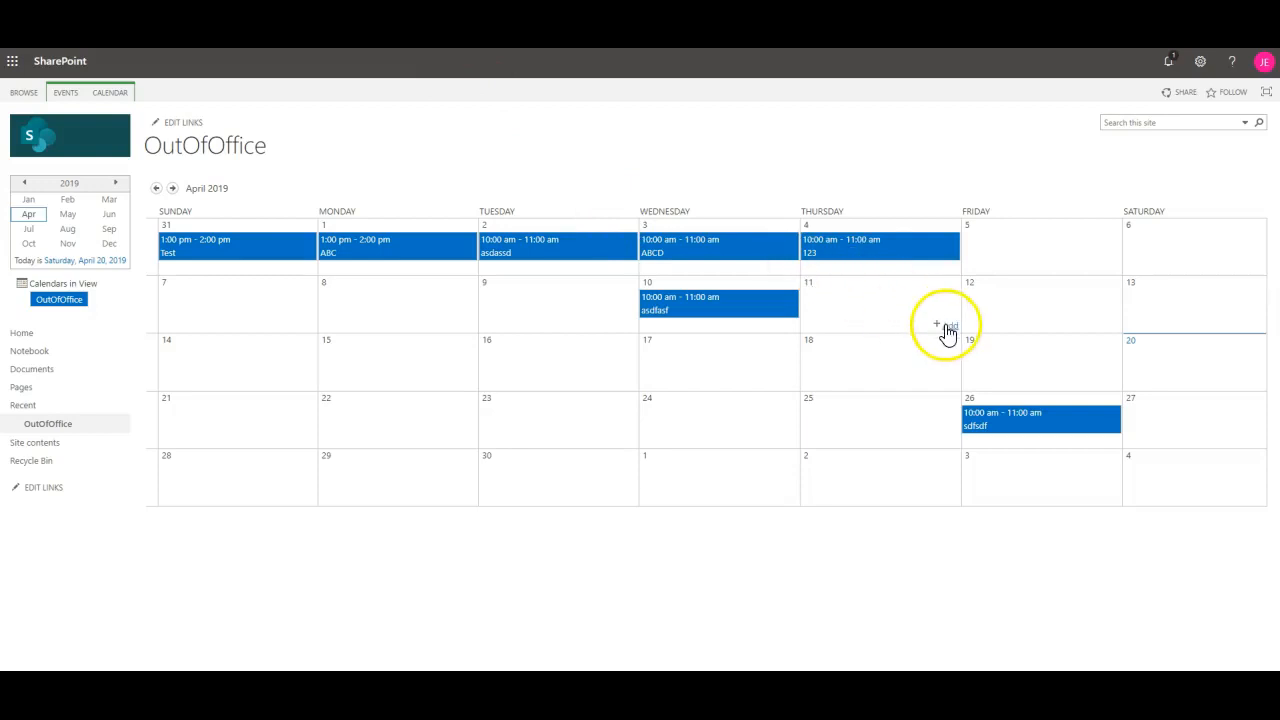
{"action": "left_click", "coordinate": [946, 326]}
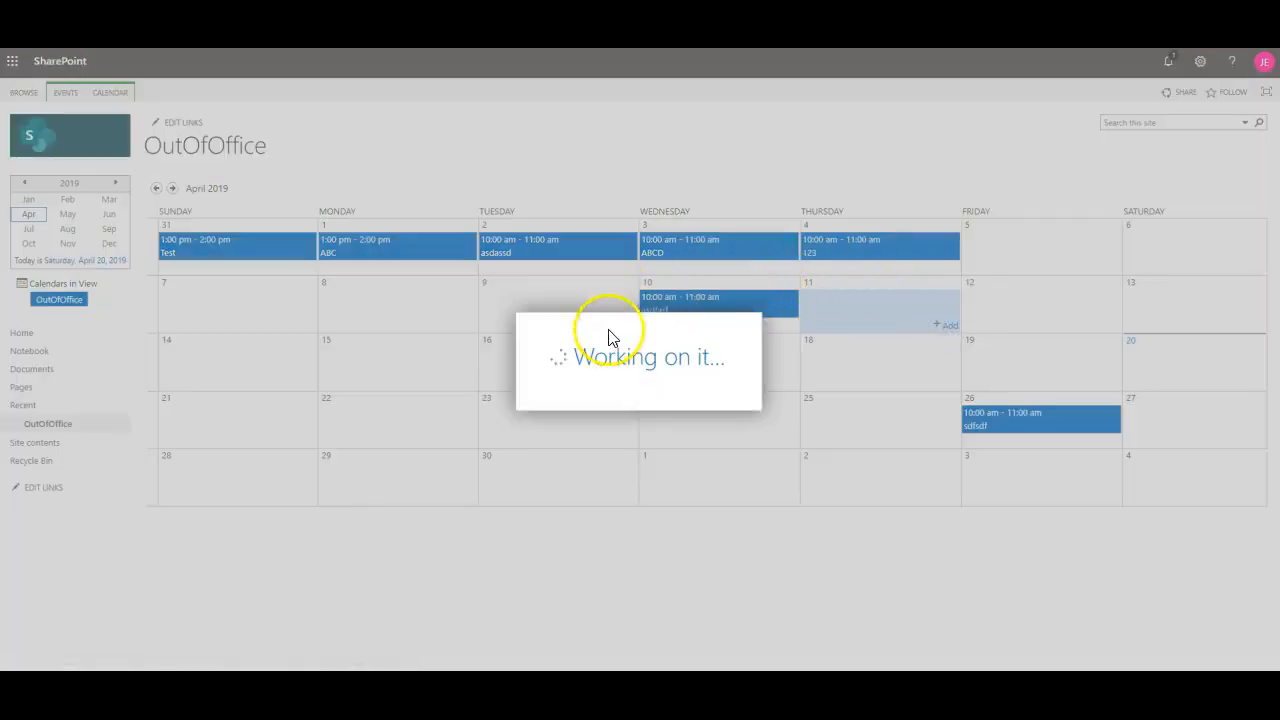
{"action": "left_click", "coordinate": [543, 247]}
{"action": "type", "text": "drtth"}
{"action": "left_click", "coordinate": [669, 380]}
{"action": "type", "text": "sdhdg"}
{"action": "left_click", "coordinate": [688, 536]}
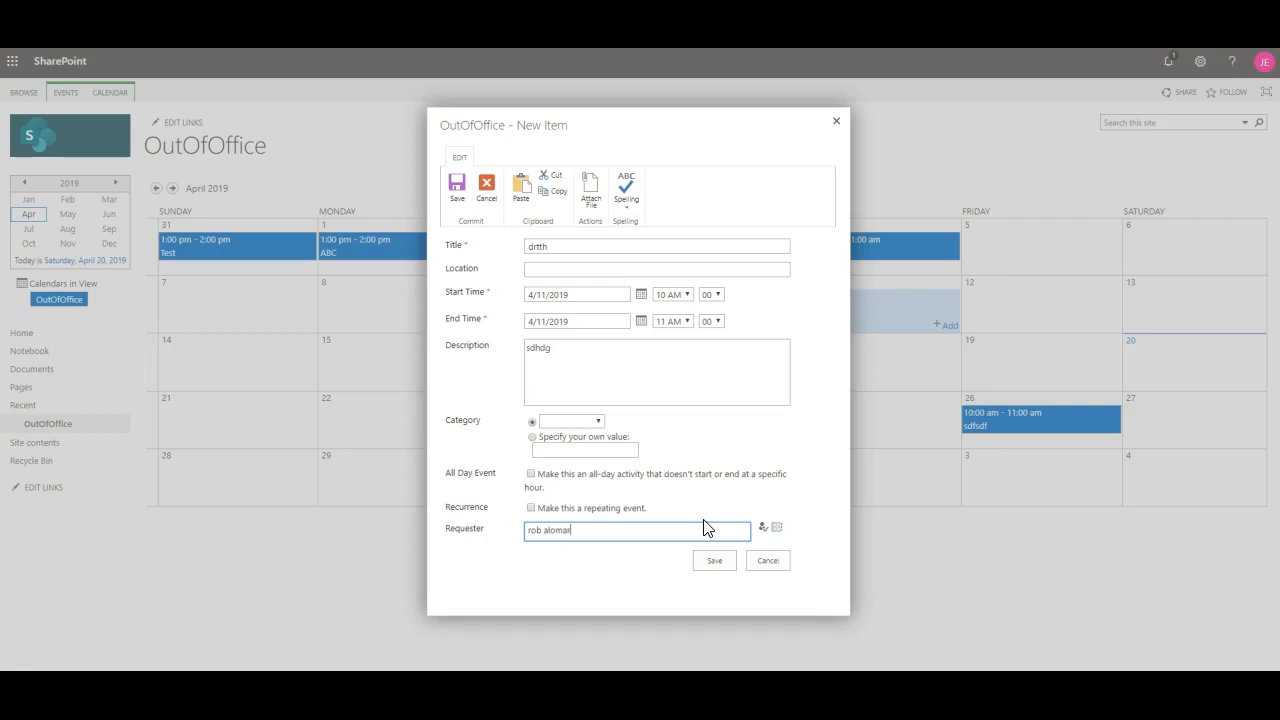
{"action": "left_click", "coordinate": [762, 528]}
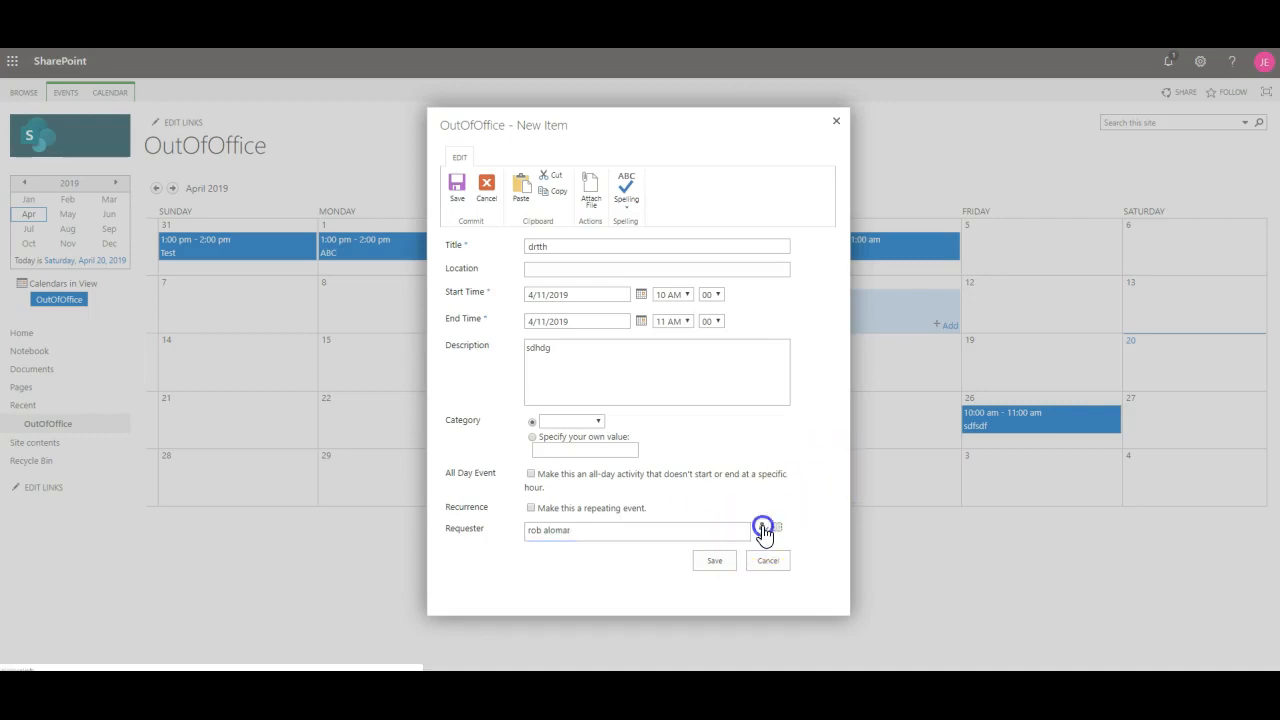
{"action": "left_click", "coordinate": [727, 563]}
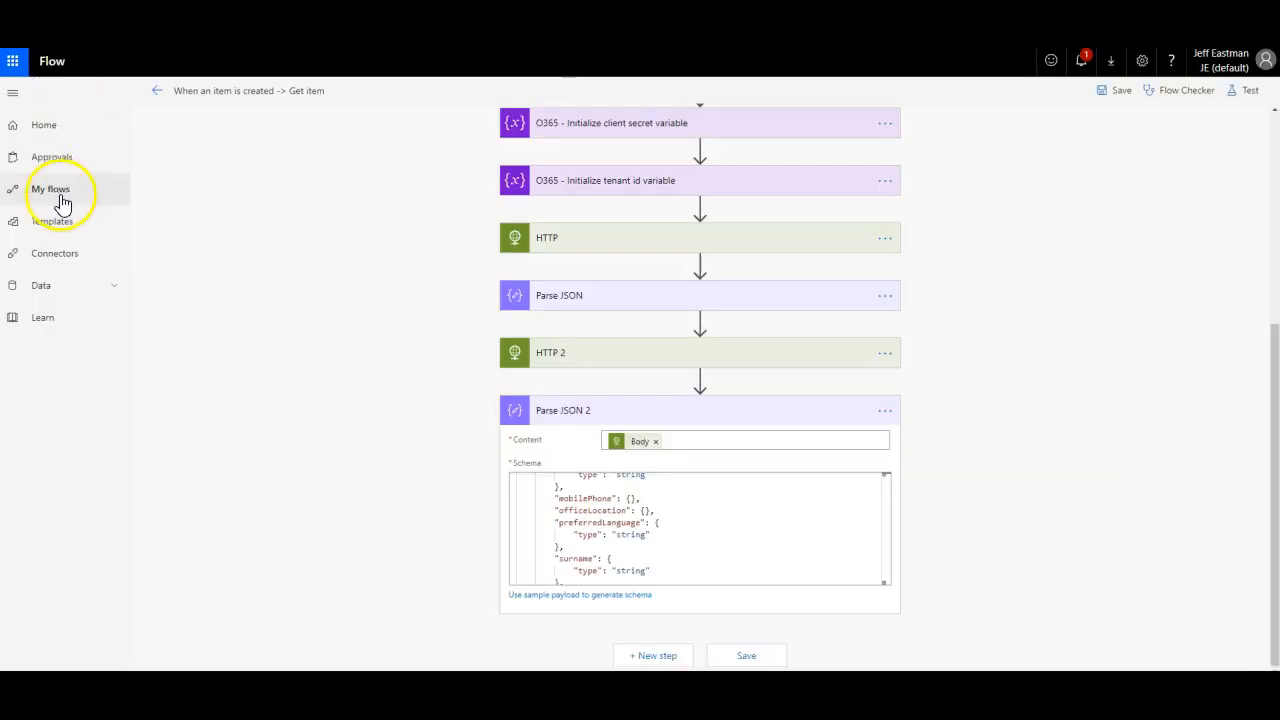
Step: Open the latest failed run and expand Parse JSON 2 to read its null preferredLanguage error
{"action": "left_click", "coordinate": [57, 195]}
{"action": "left_click", "coordinate": [246, 245]}
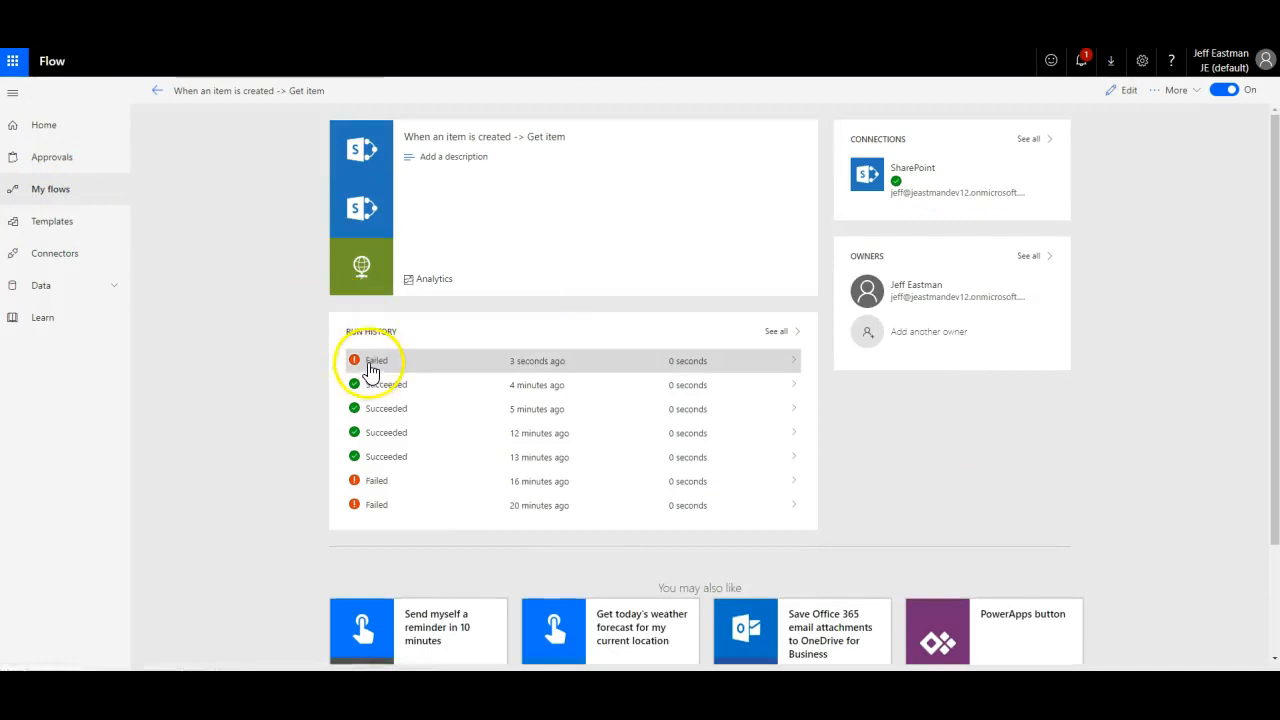
{"action": "left_click", "coordinate": [366, 360]}
{"action": "scroll", "coordinate": [823, 312], "scroll_direction": "down", "scroll_amount": 3}
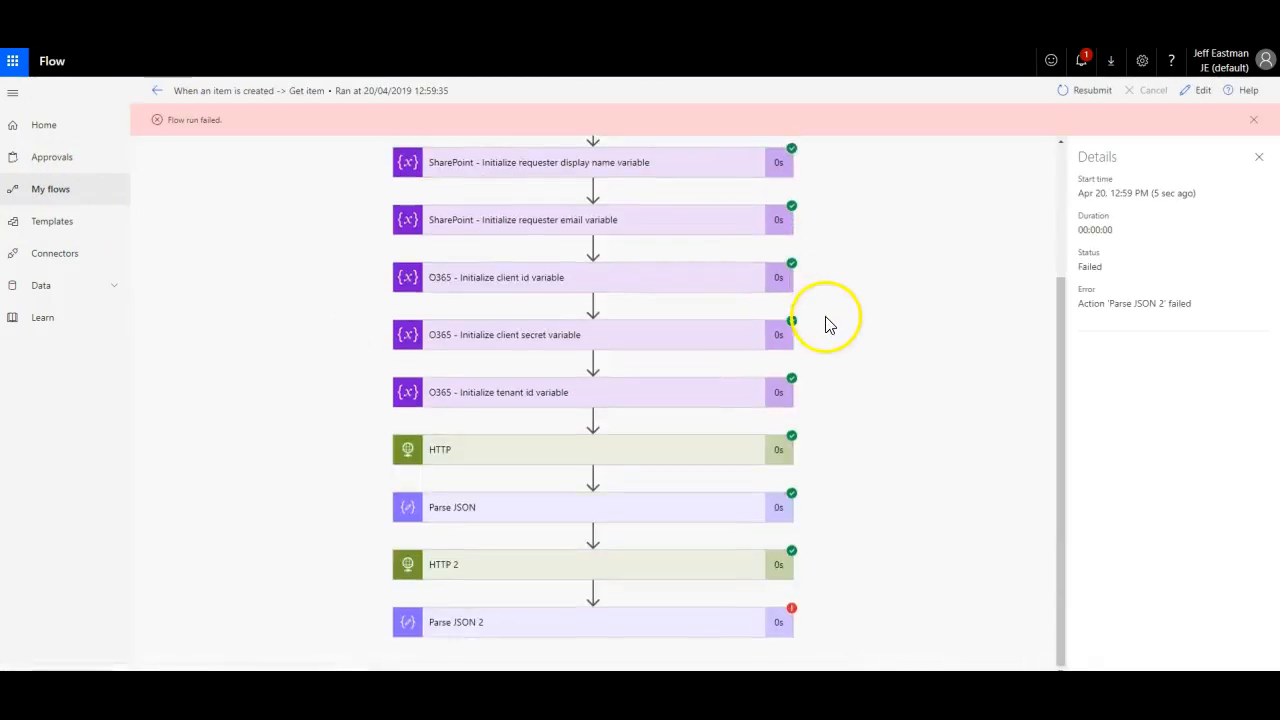
{"action": "left_click", "coordinate": [664, 626]}
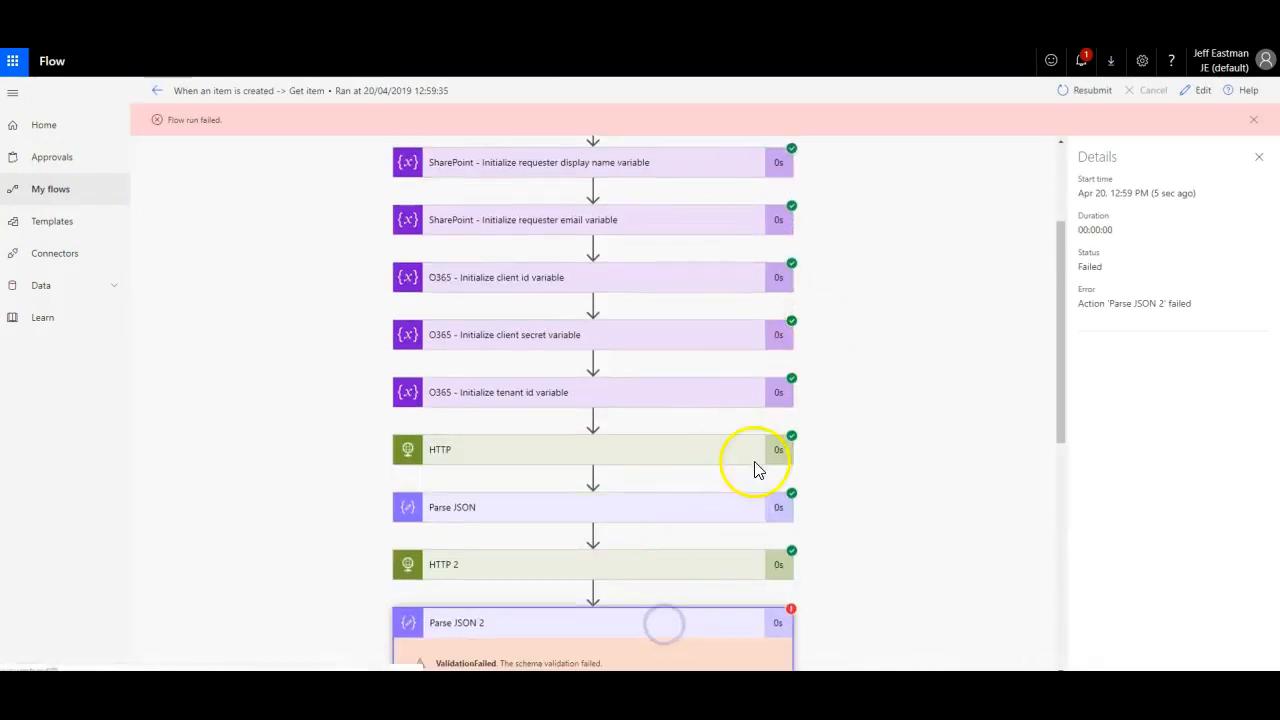
{"action": "scroll", "coordinate": [757, 480], "scroll_direction": "down", "scroll_amount": 4}
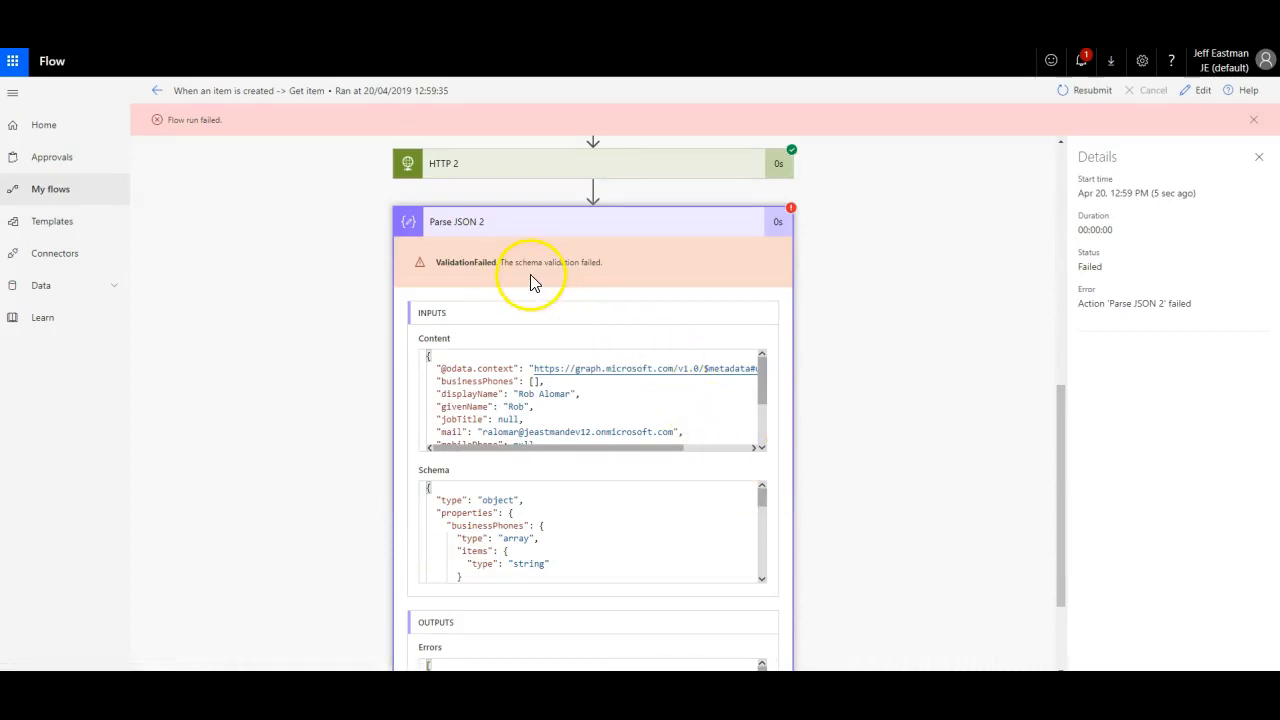
{"action": "scroll", "coordinate": [566, 495], "scroll_direction": "down", "scroll_amount": 3}
{"action": "scroll", "coordinate": [790, 525], "scroll_direction": "down", "scroll_amount": 2}
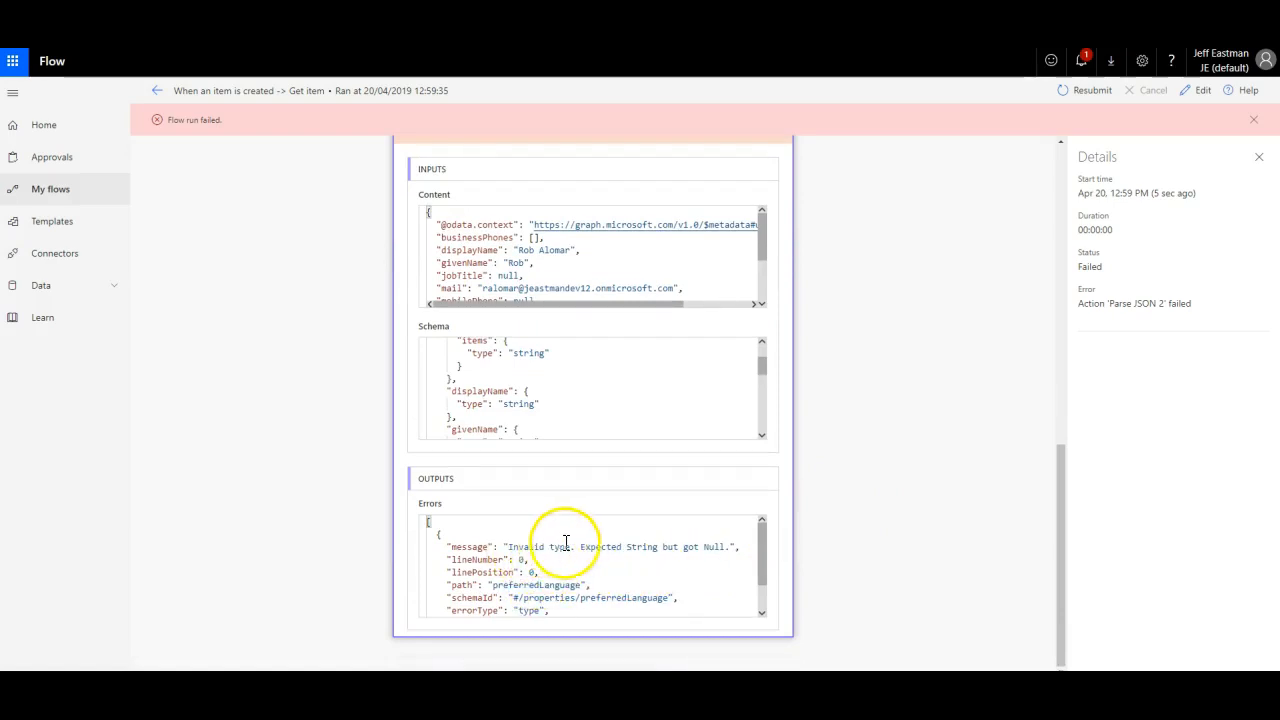
{"action": "scroll", "coordinate": [586, 548], "scroll_direction": "down", "scroll_amount": 1}
{"action": "scroll", "coordinate": [584, 545], "scroll_direction": "up", "scroll_amount": 1}
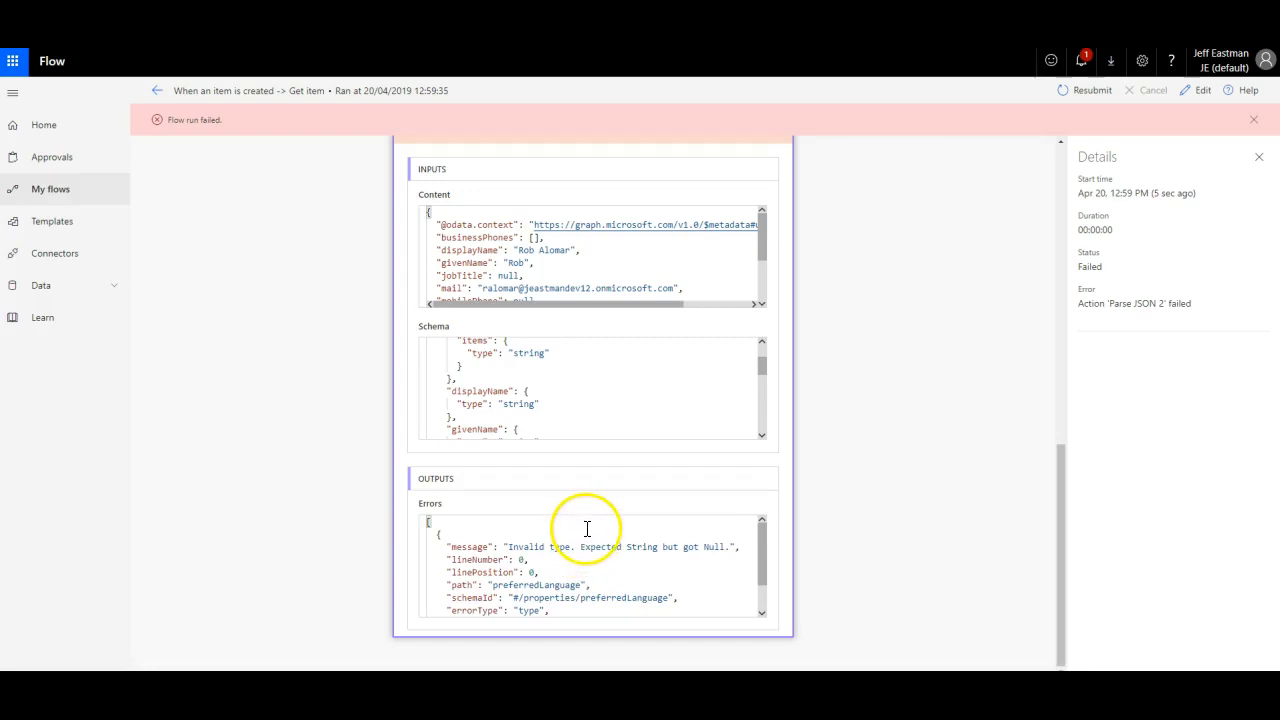
{"action": "scroll", "coordinate": [587, 530], "scroll_direction": "down", "scroll_amount": 1}
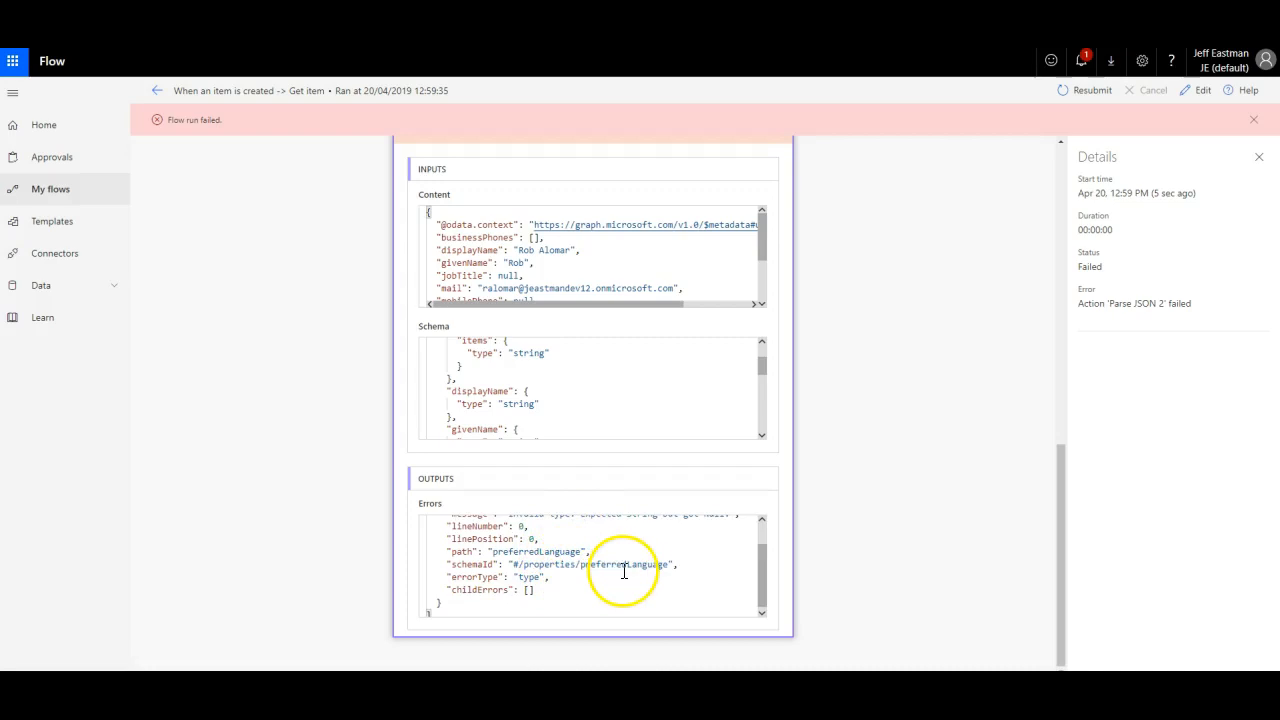
{"action": "scroll", "coordinate": [630, 570], "scroll_direction": "up", "scroll_amount": 1}
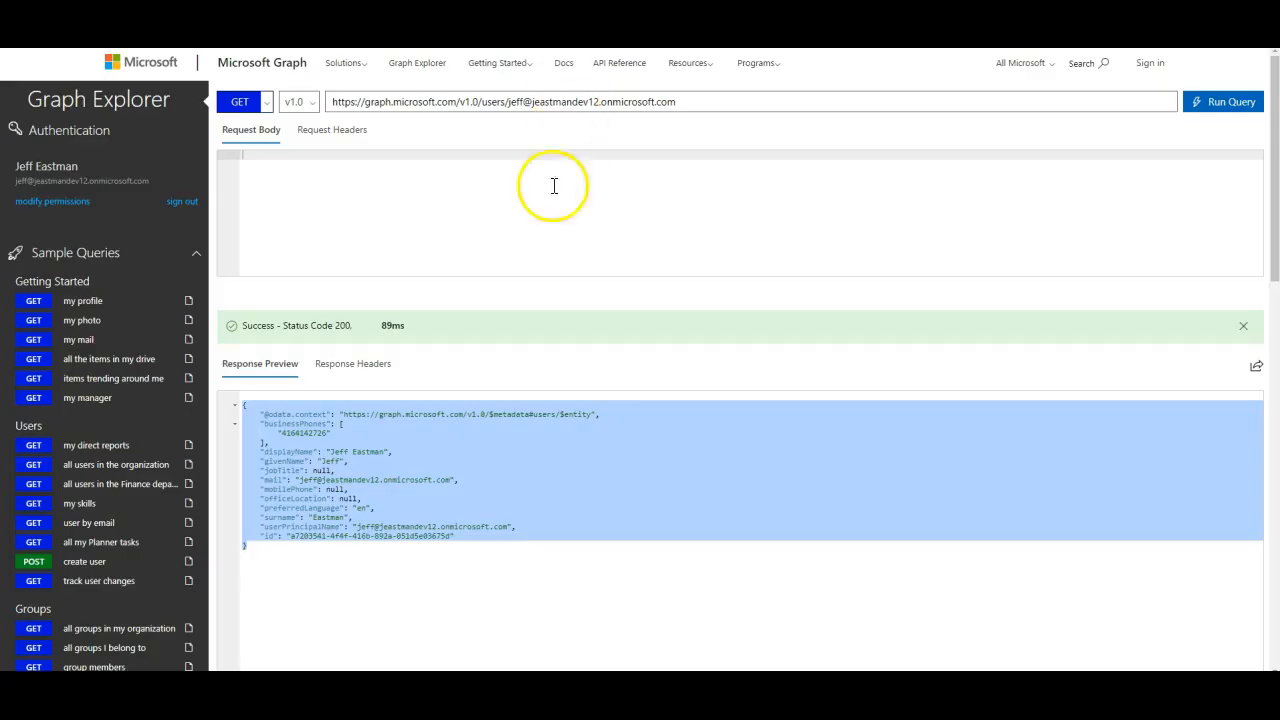
Step: Query another user's profile in Graph Explorer and highlight its null preferredLanguage value
{"action": "left_click", "coordinate": [288, 591]}
{"action": "left_click", "coordinate": [523, 101]}
{"action": "key", "text": "BackSpace"}
{"action": "key", "text": "BackSpace"}
{"action": "key", "text": "BackSpace"}
{"action": "key", "text": "BackSpace"}
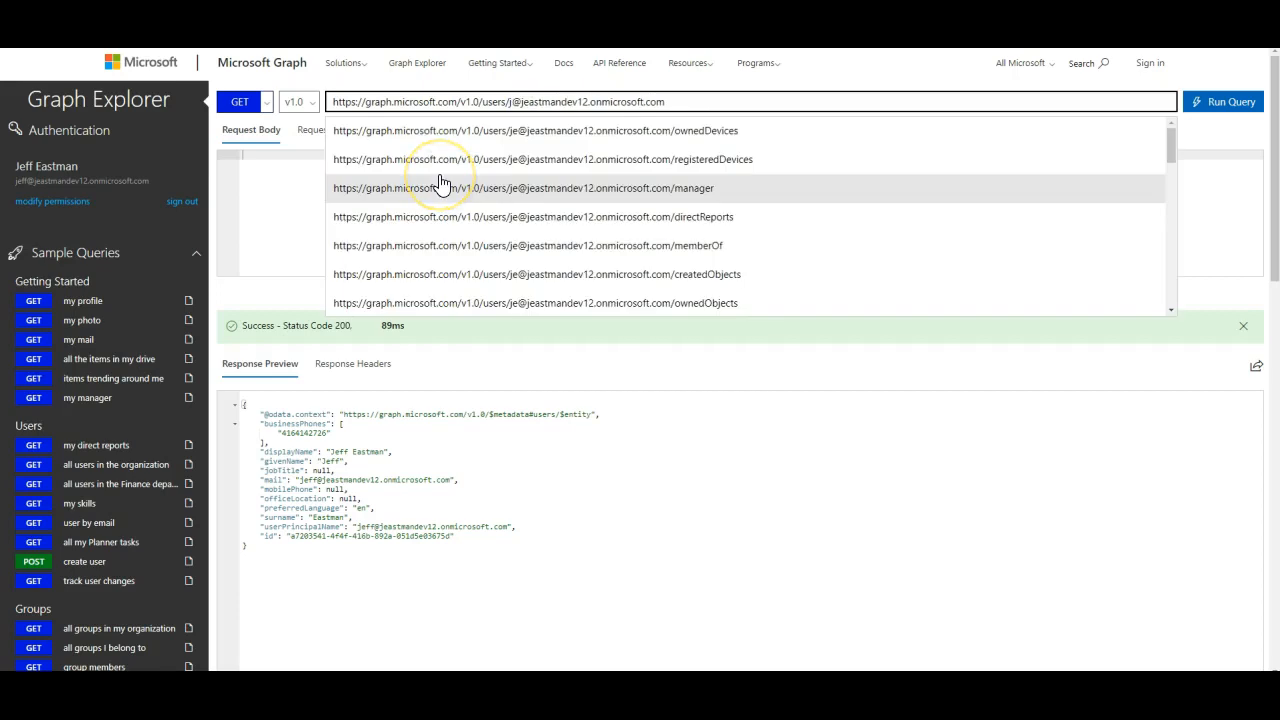
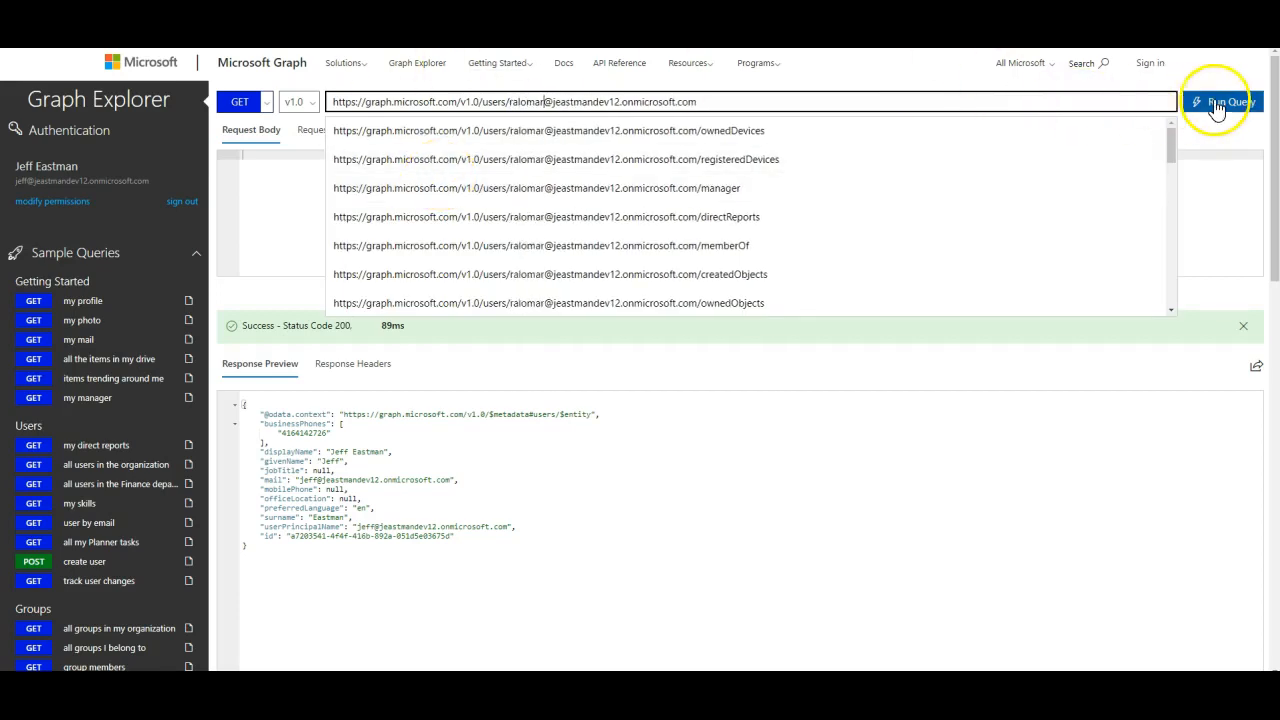
{"action": "left_click", "coordinate": [1216, 103]}
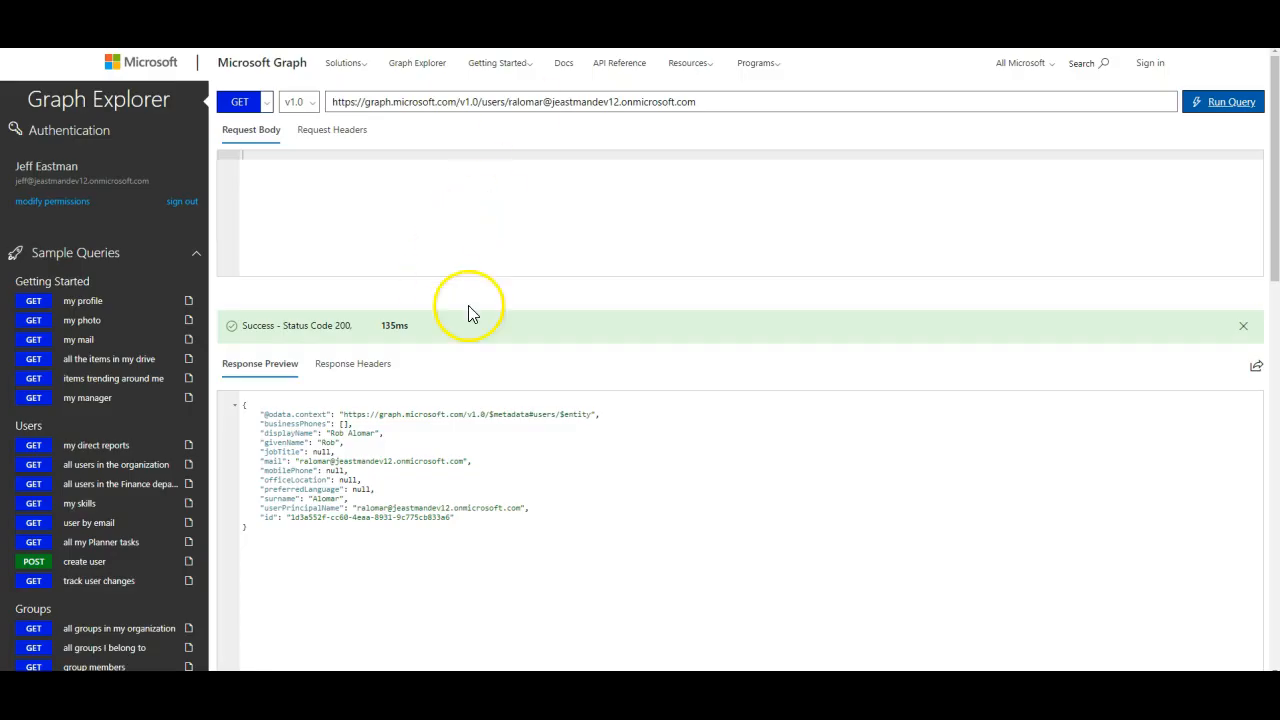
{"action": "double_click", "coordinate": [366, 488]}
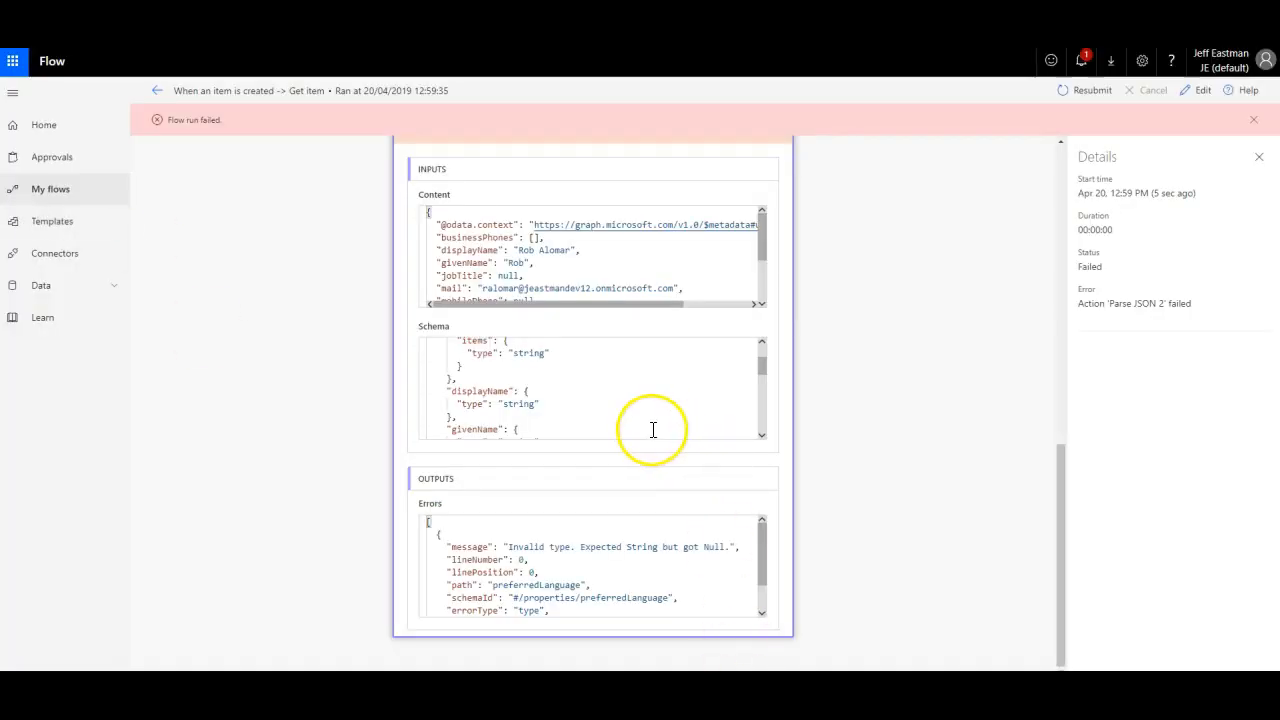
Step: Pinpoint the preferredLanguage string type in the failed Parse JSON 2 schema, then reopen the flow in the editor
{"action": "left_click", "coordinate": [762, 438]}
{"action": "left_click", "coordinate": [762, 438]}
{"action": "left_click", "coordinate": [762, 438]}
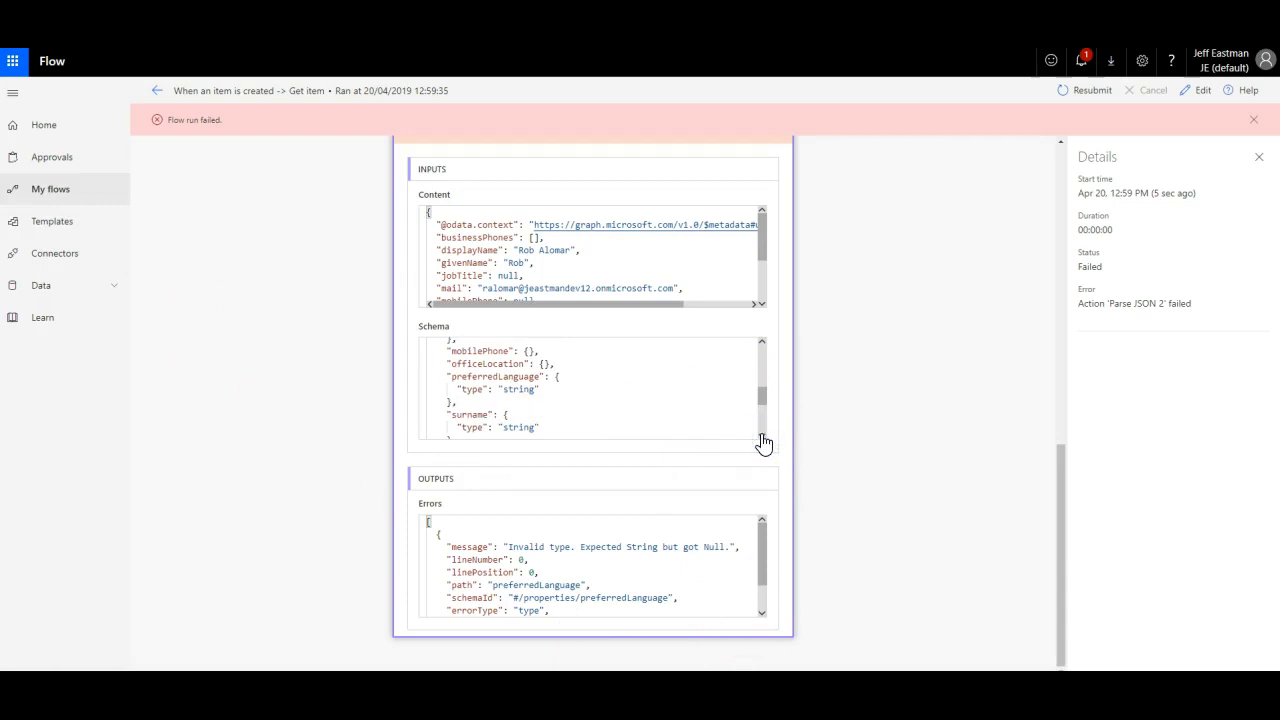
{"action": "left_click", "coordinate": [458, 390]}
{"action": "left_click", "coordinate": [545, 393]}
{"action": "left_click", "coordinate": [592, 380]}
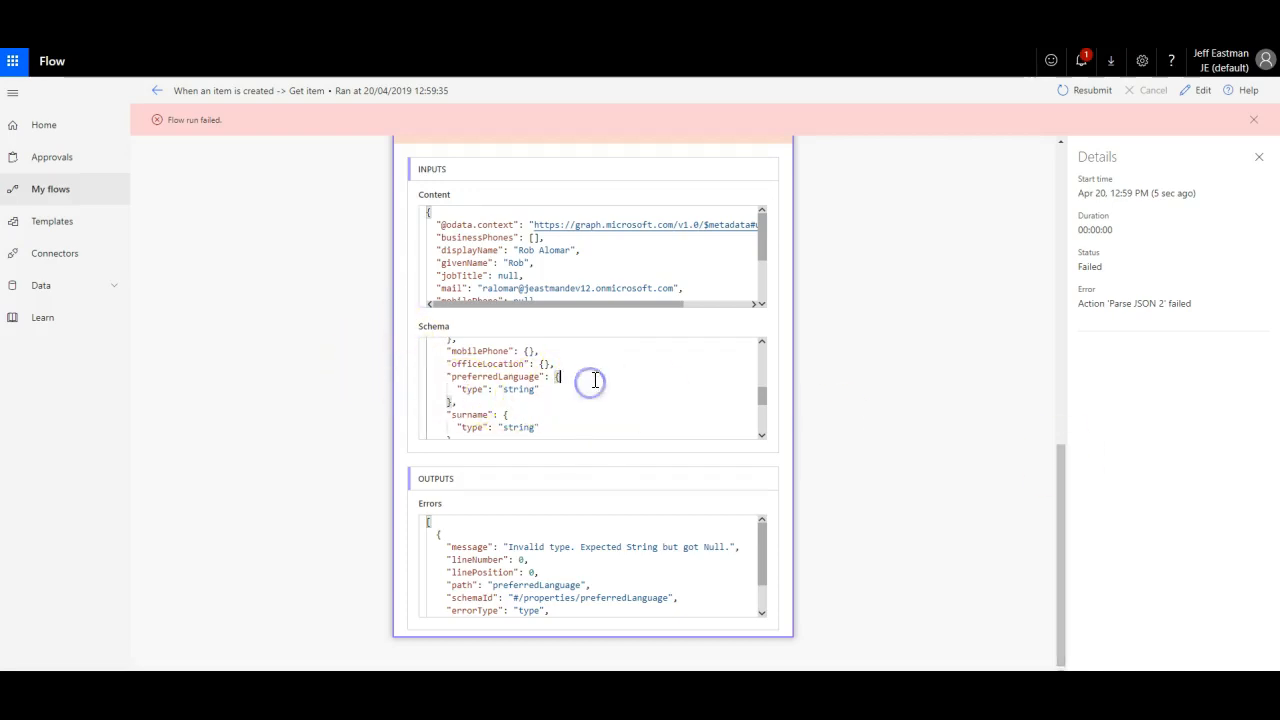
{"action": "left_click", "coordinate": [1195, 90]}
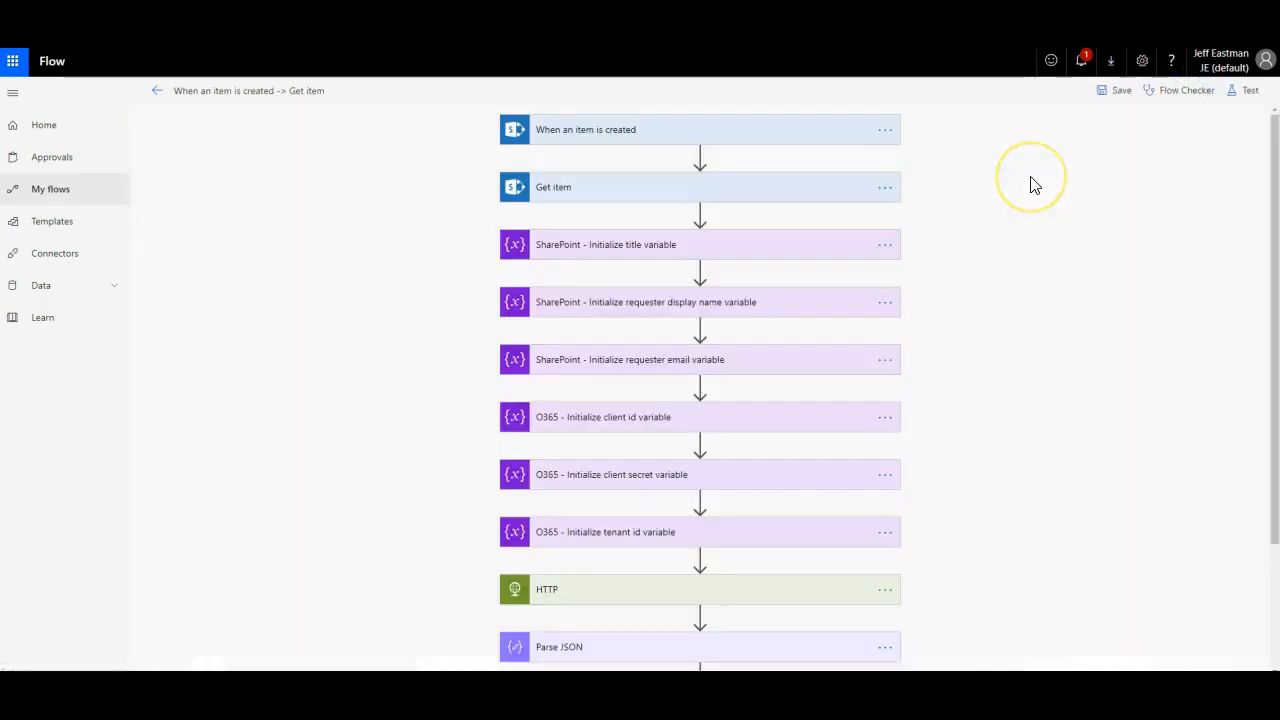
Step: Expand Parse JSON 2 and go to the preferredLanguage type line in its schema
{"action": "scroll", "coordinate": [983, 234], "scroll_direction": "down", "scroll_amount": 2}
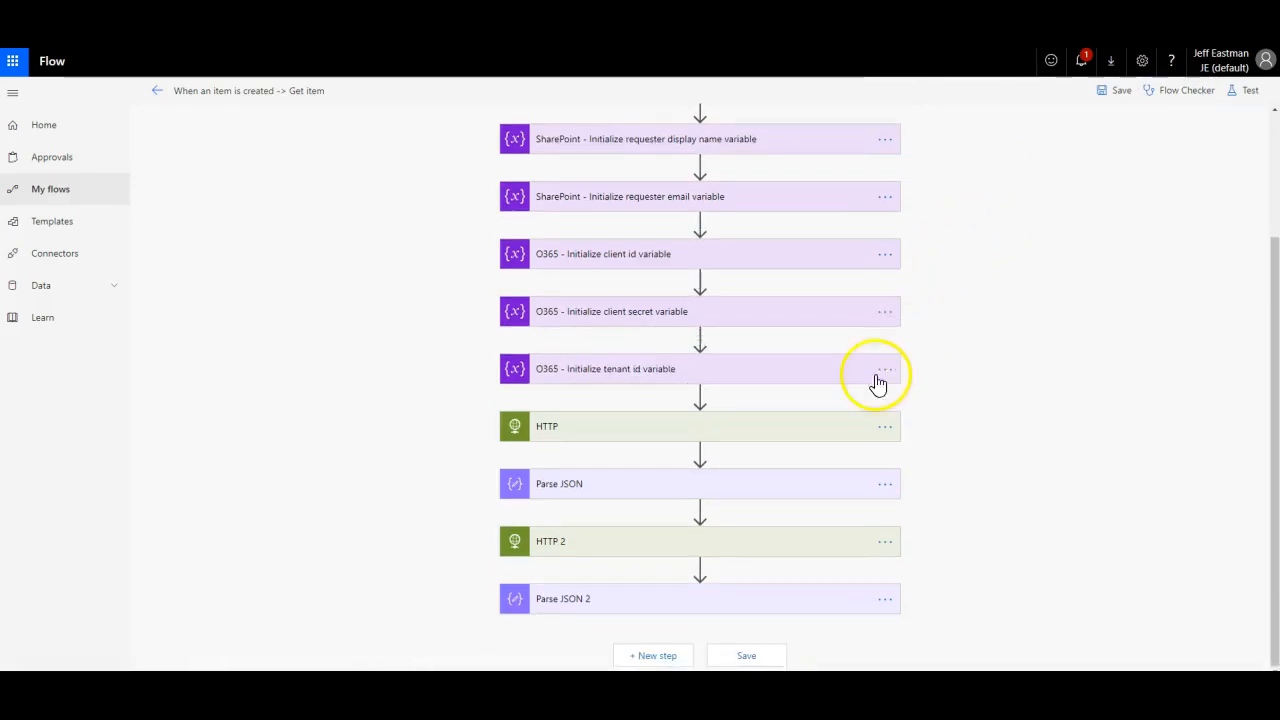
{"action": "left_click", "coordinate": [711, 598]}
{"action": "scroll", "coordinate": [1060, 400], "scroll_direction": "down", "scroll_amount": 2}
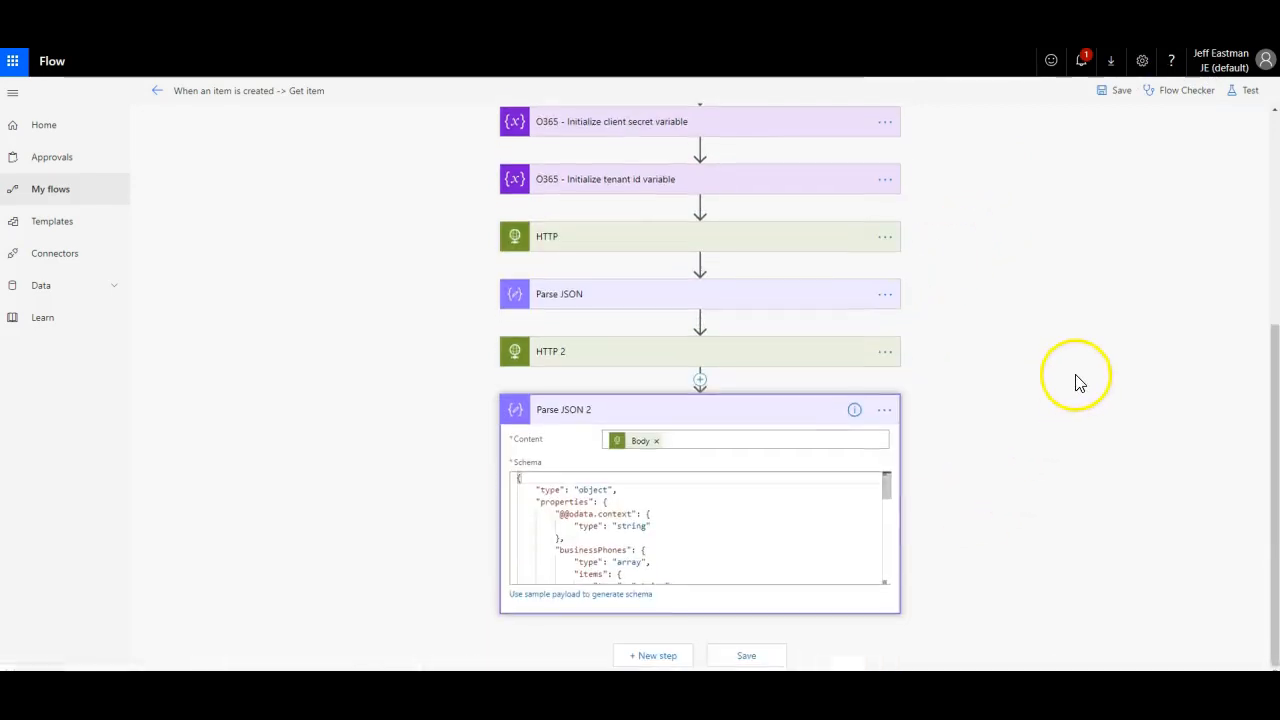
{"action": "left_click_drag", "start_coordinate": [886, 487], "coordinate": [870, 547]}
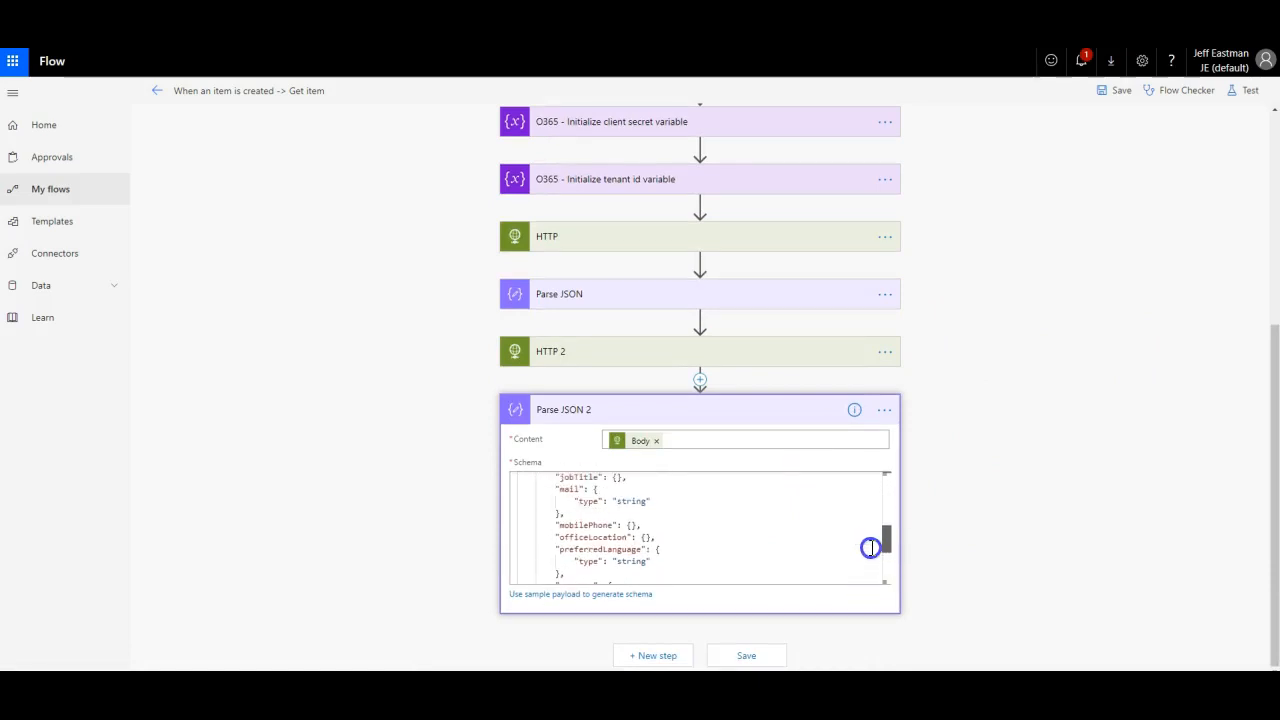
{"action": "left_click", "coordinate": [667, 560]}
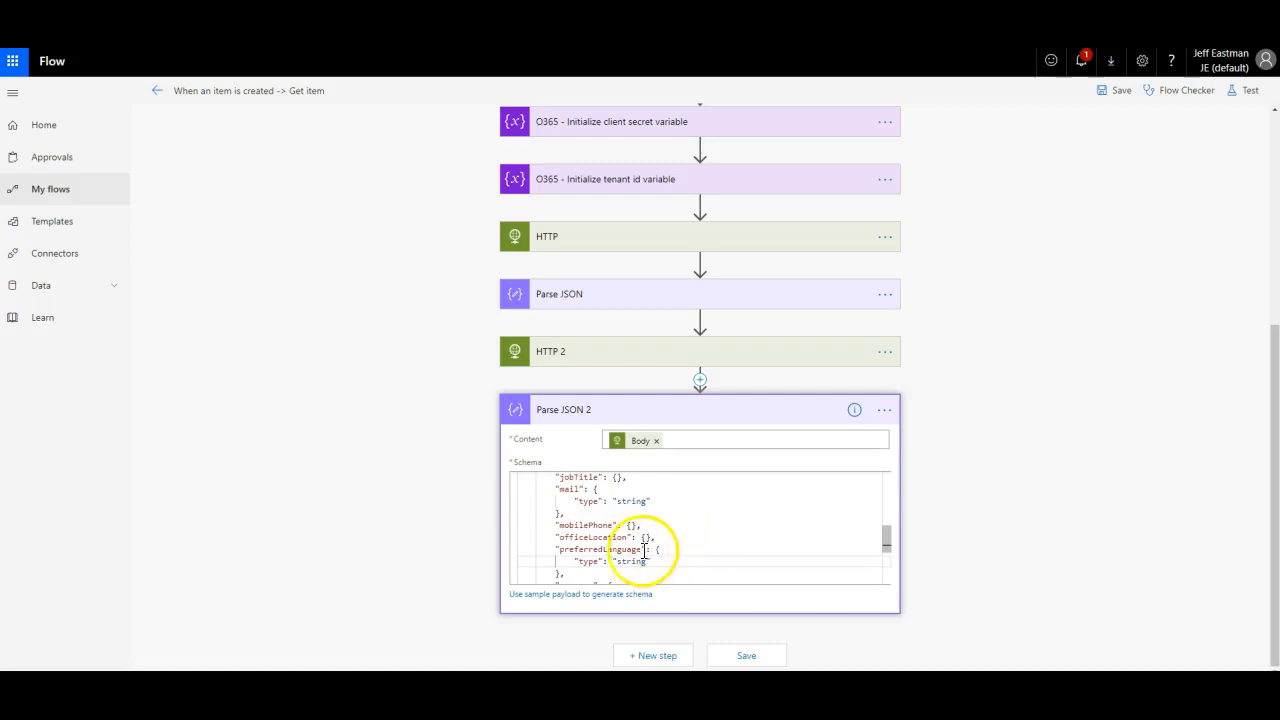
{"action": "left_click", "coordinate": [610, 561]}
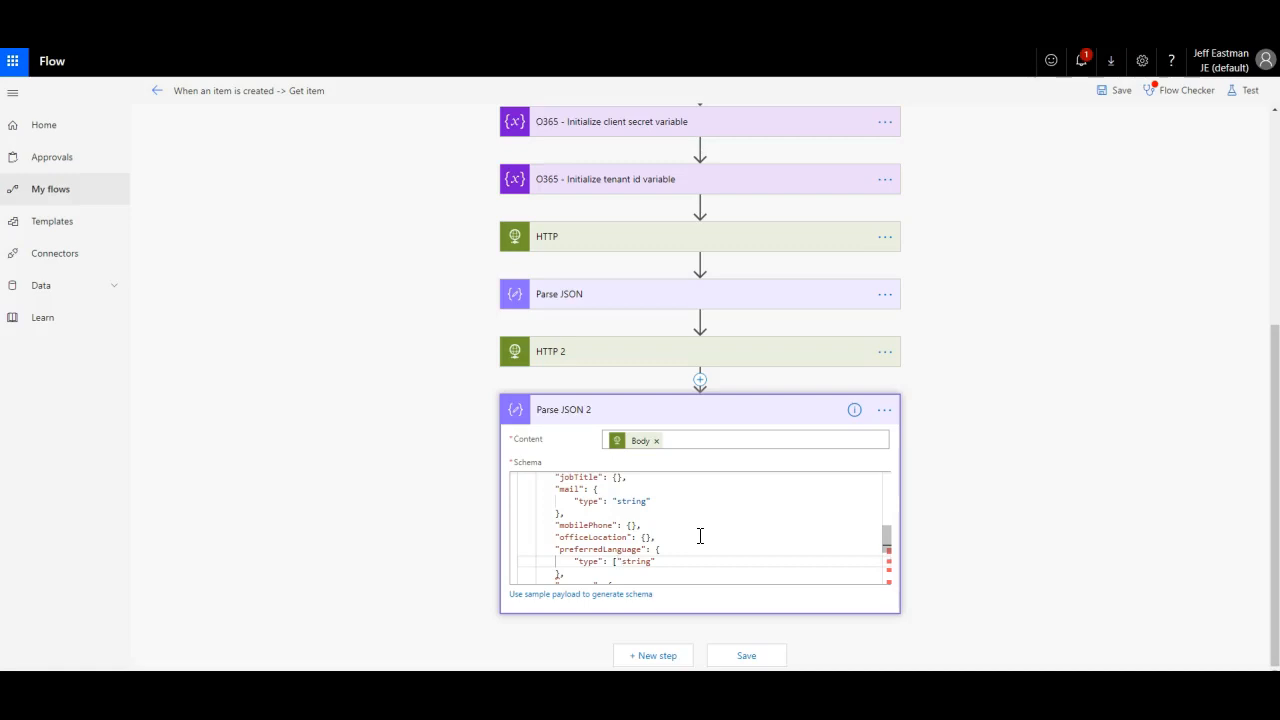
Step: Change preferredLanguage's type to ["string", "null"] and save the flow
{"action": "key", "text": "Return"}
{"action": "left_click", "coordinate": [641, 566]}
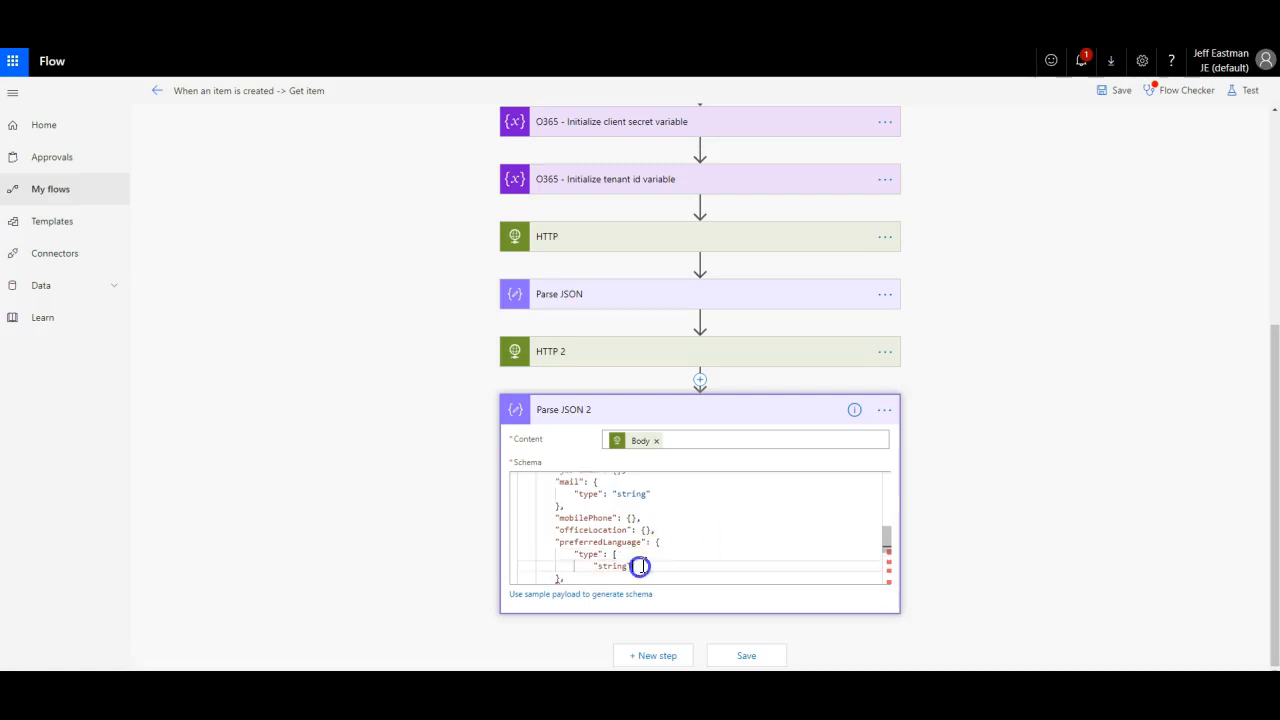
{"action": "type", "text": ","}
{"action": "key", "text": "Return"}
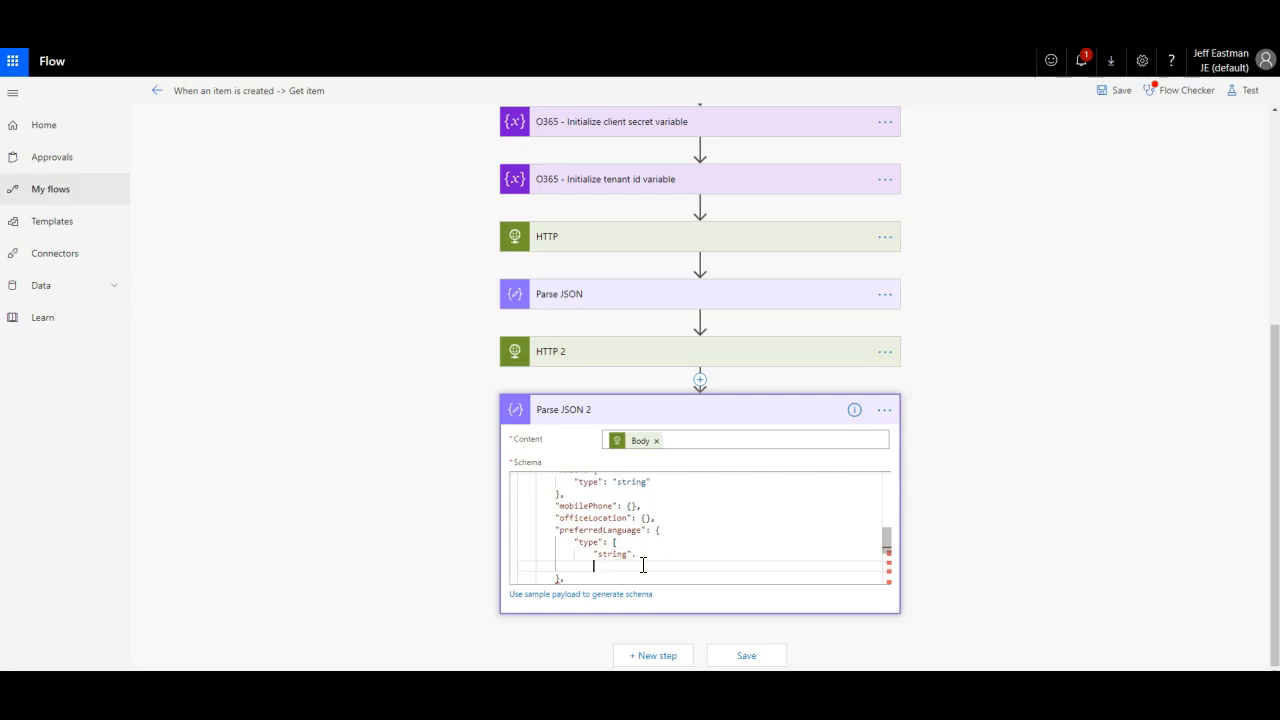
{"action": "key", "text": "BackSpace"}
{"action": "key", "text": "BackSpace"}
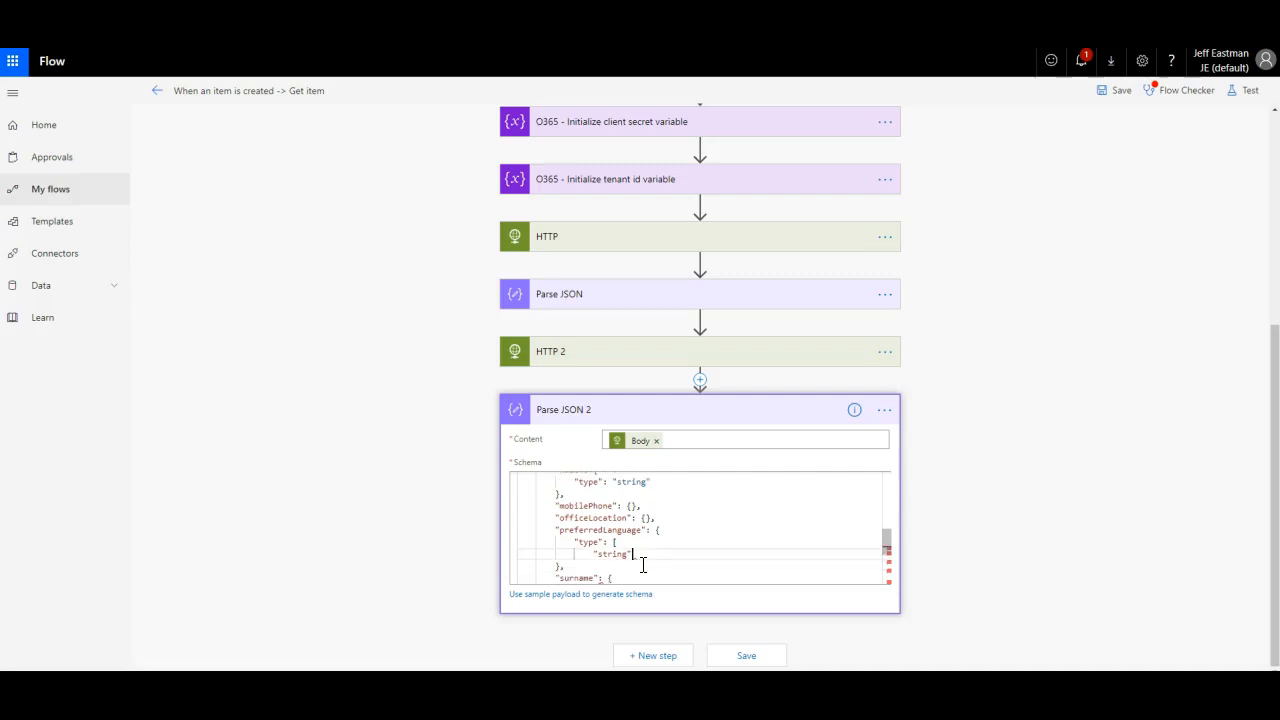
{"action": "type", "text": ","}
{"action": "key", "text": "Return"}
{"action": "type", "text": "\""}
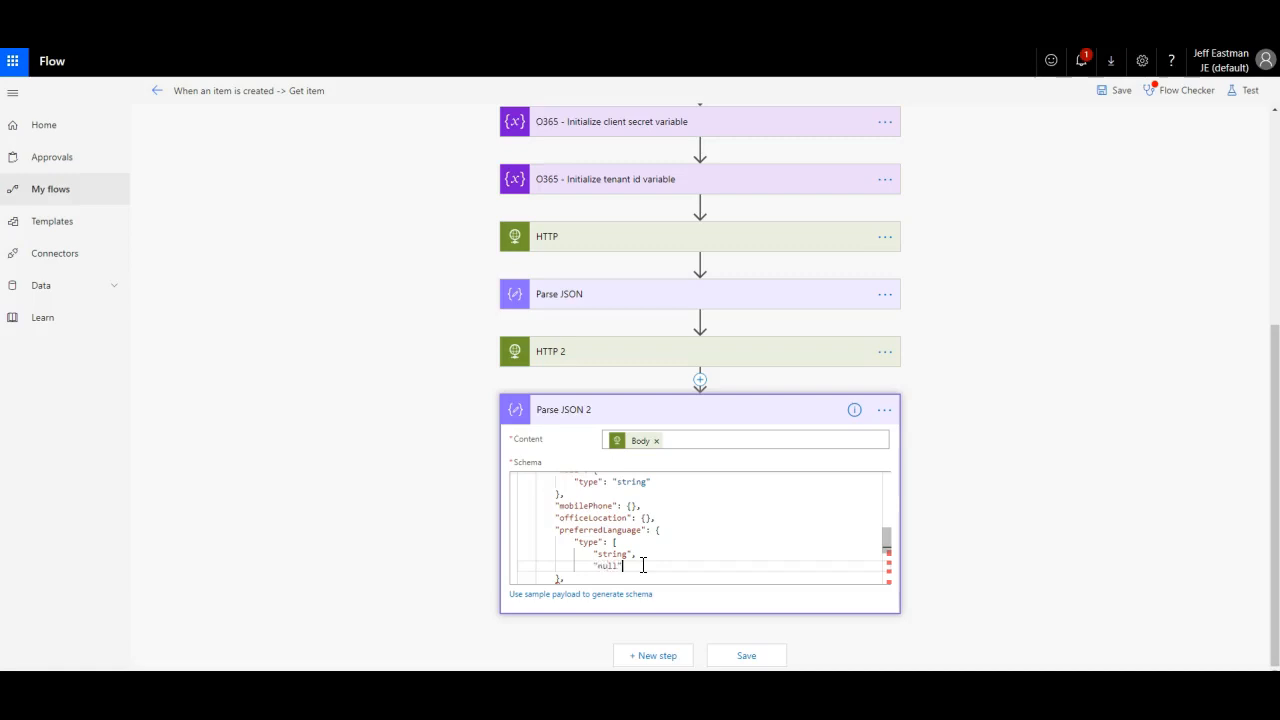
{"action": "type", "text": "null\""}
{"action": "key", "text": "Return"}
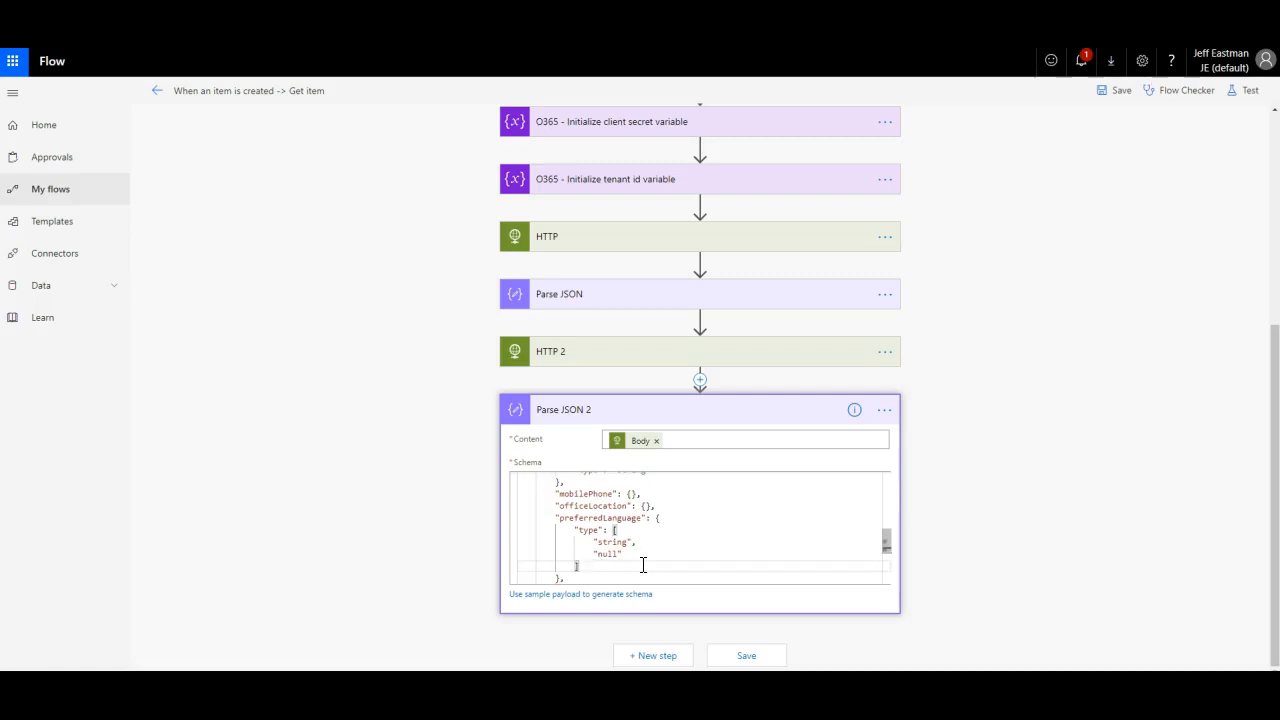
{"action": "left_click", "coordinate": [750, 657]}
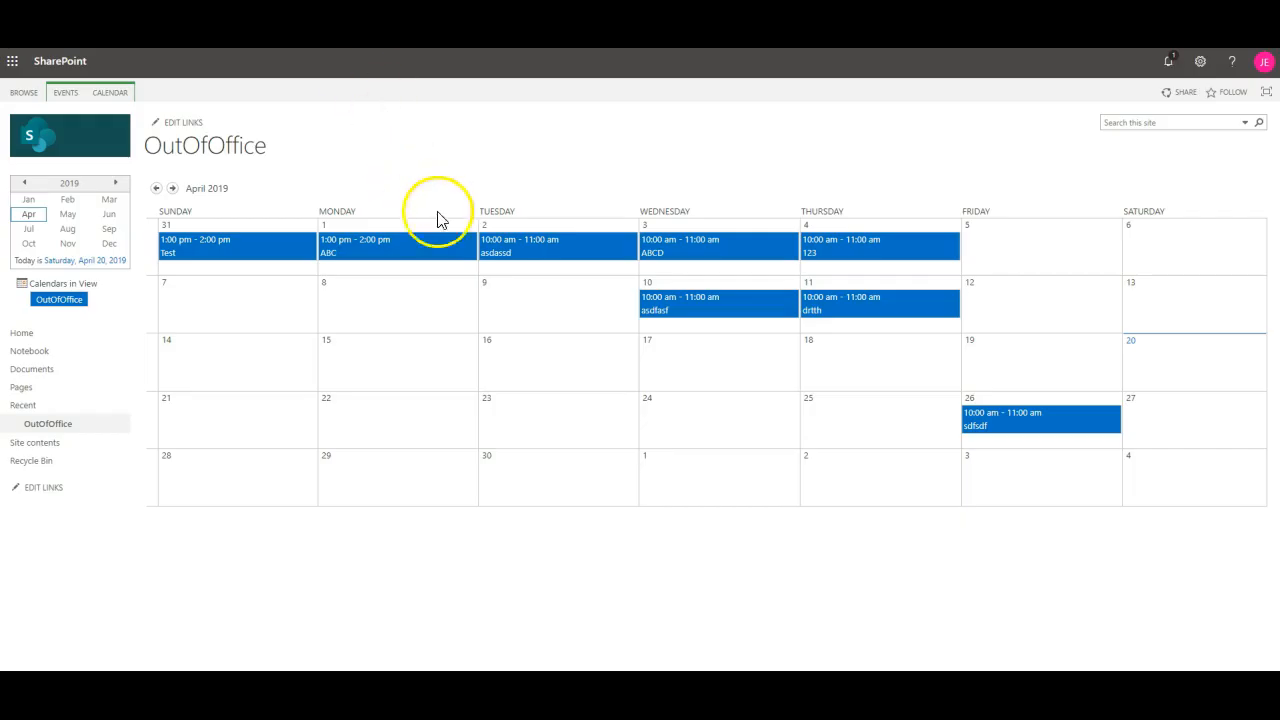
Step: Add a Testing 123 event on Friday 12 April with description 'Test' and a resolved requester
{"action": "left_click", "coordinate": [1110, 326]}
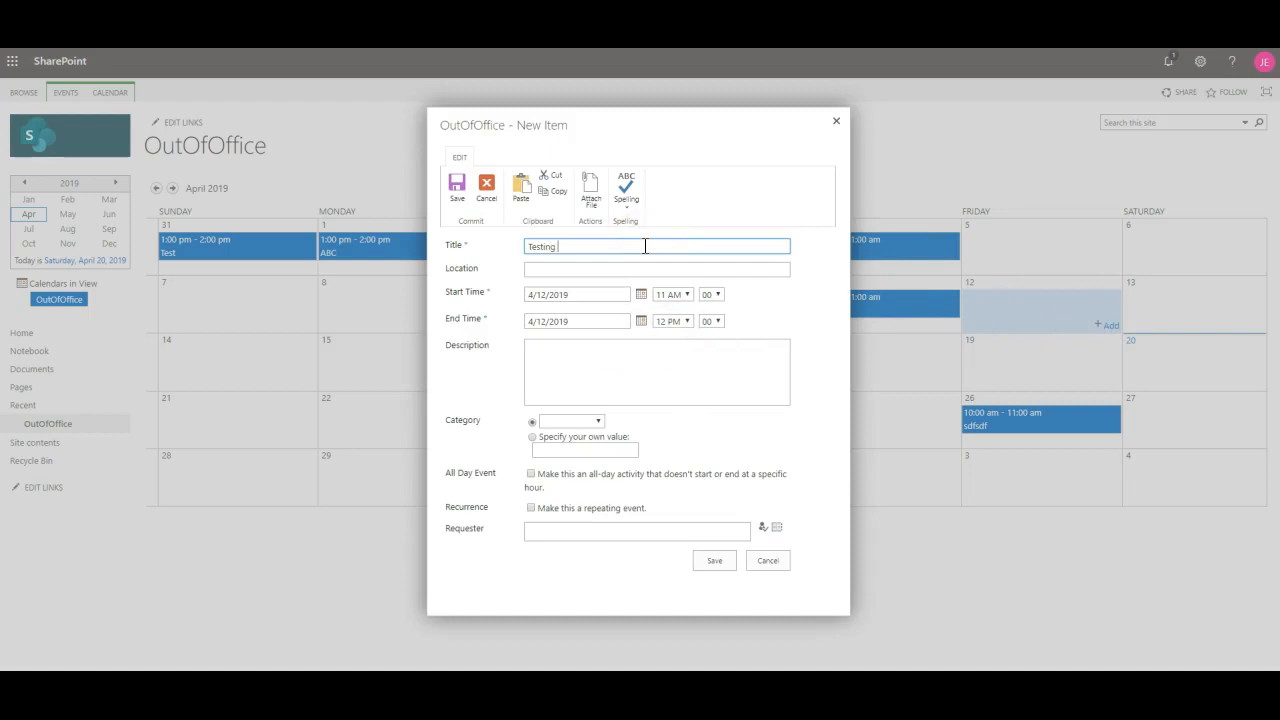
{"action": "left_click", "coordinate": [626, 368]}
{"action": "type", "text": "Test"}
{"action": "left_click", "coordinate": [598, 530]}
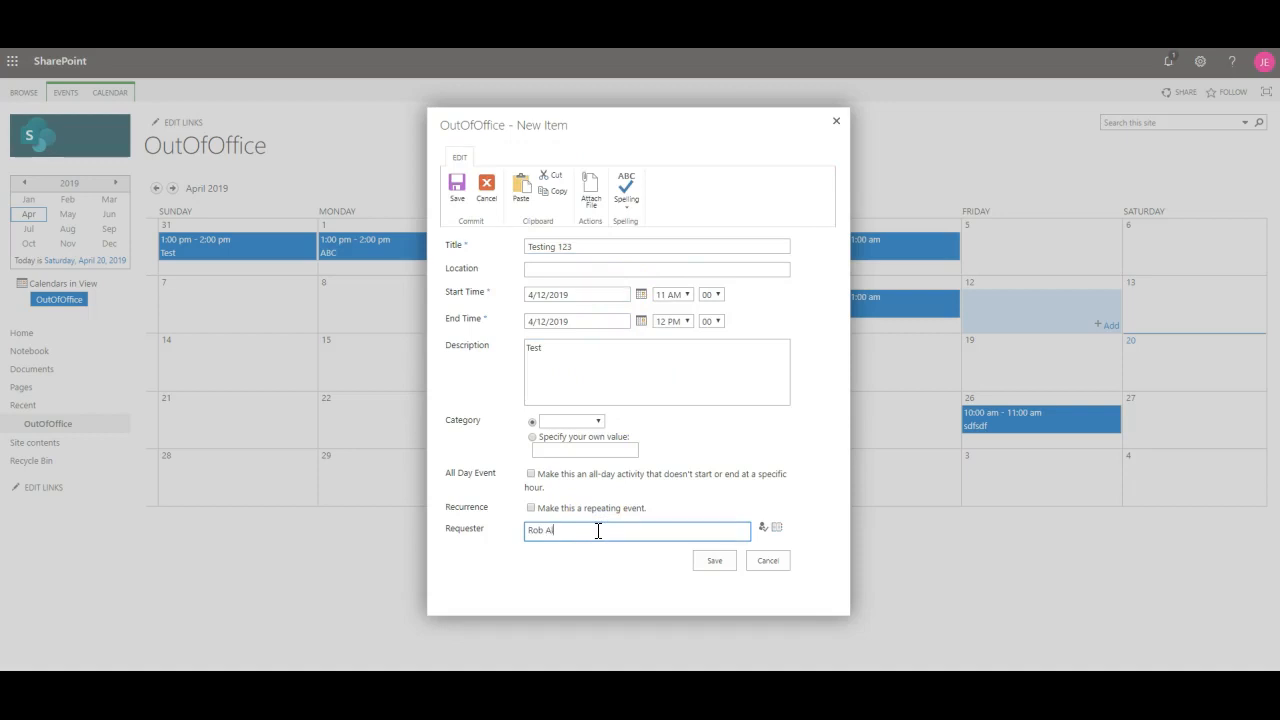
{"action": "left_click", "coordinate": [762, 527]}
{"action": "left_click", "coordinate": [705, 559]}
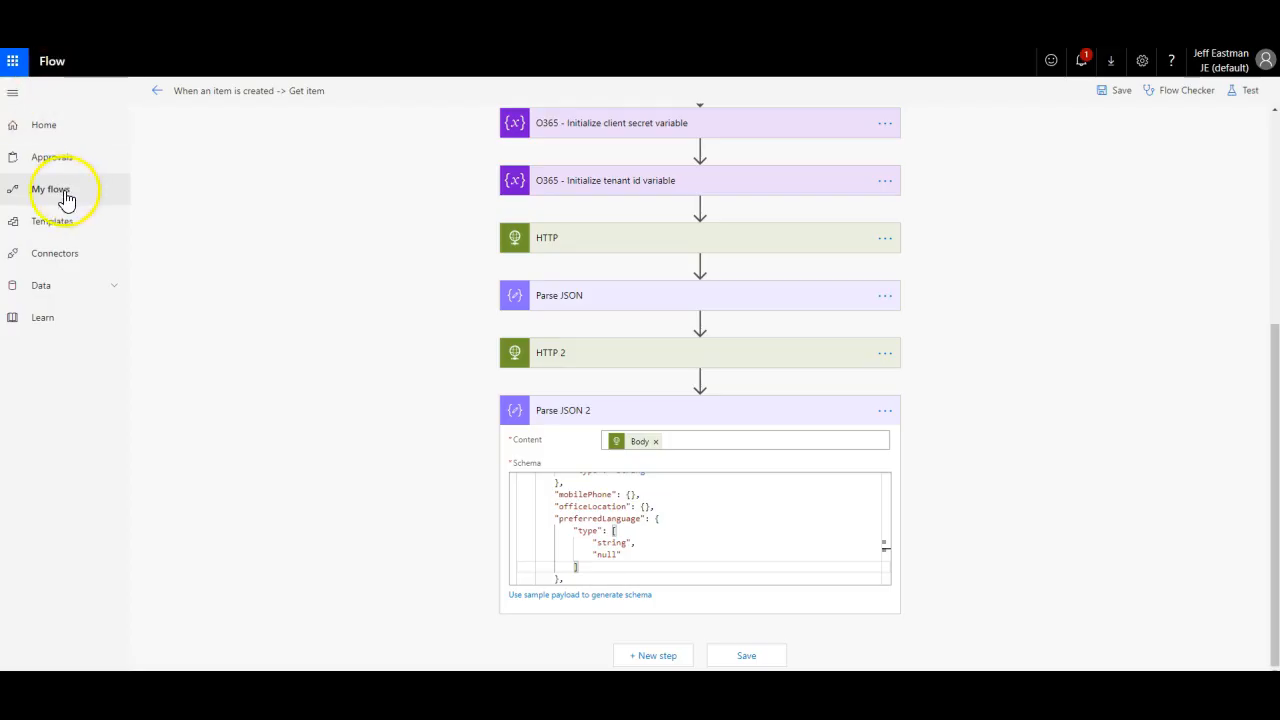
Step: Open the flow's latest Succeeded run, check Parse JSON 2's parsed user details, then return to editing
{"action": "left_click", "coordinate": [55, 193]}
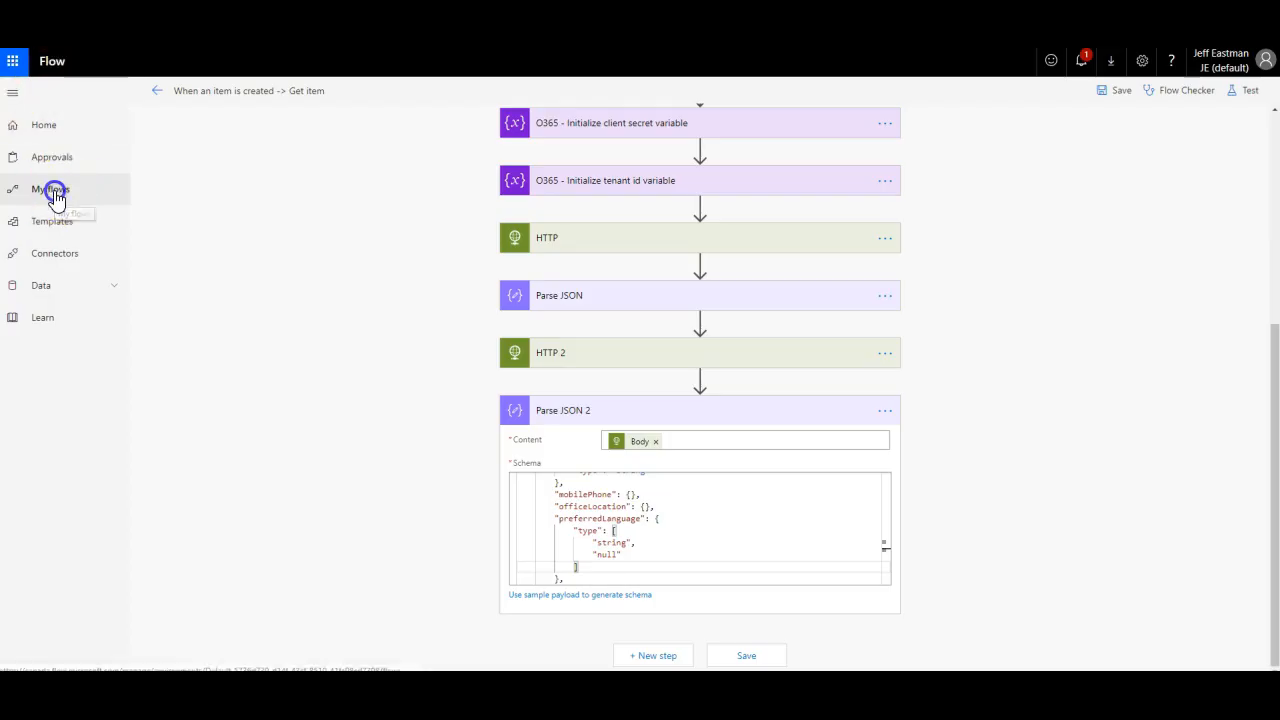
{"action": "left_click", "coordinate": [246, 241]}
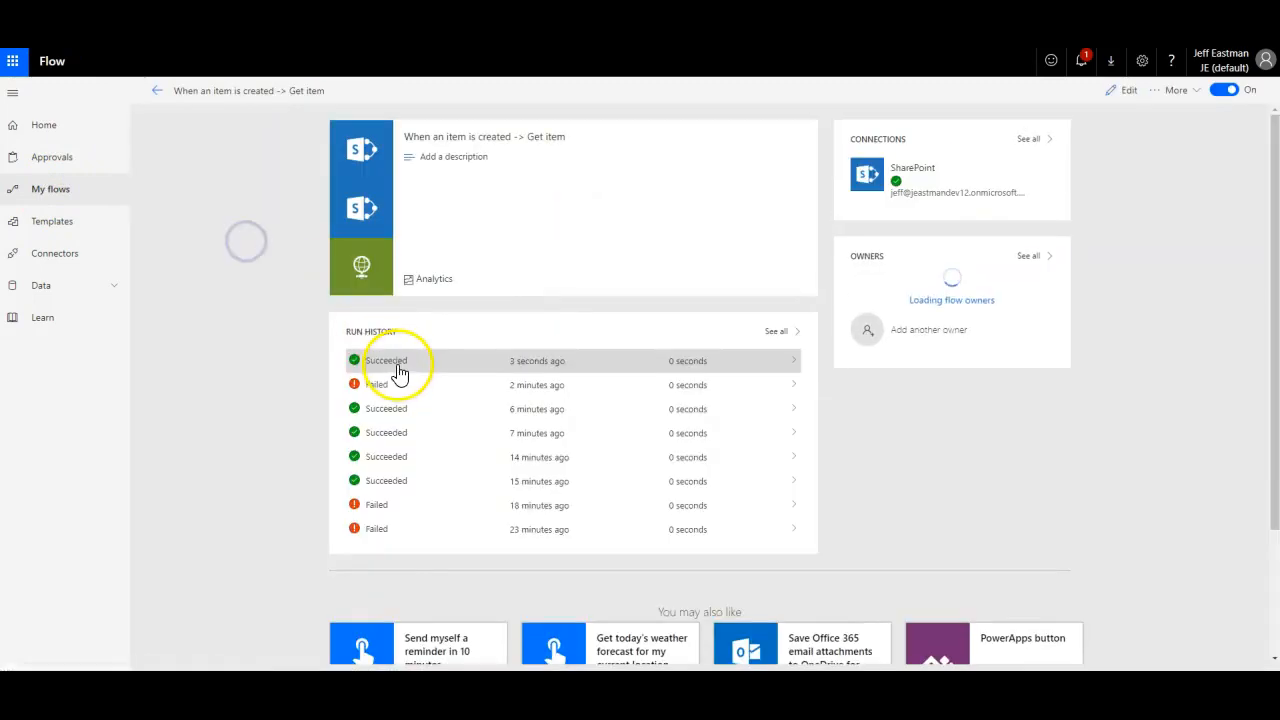
{"action": "left_click", "coordinate": [385, 364]}
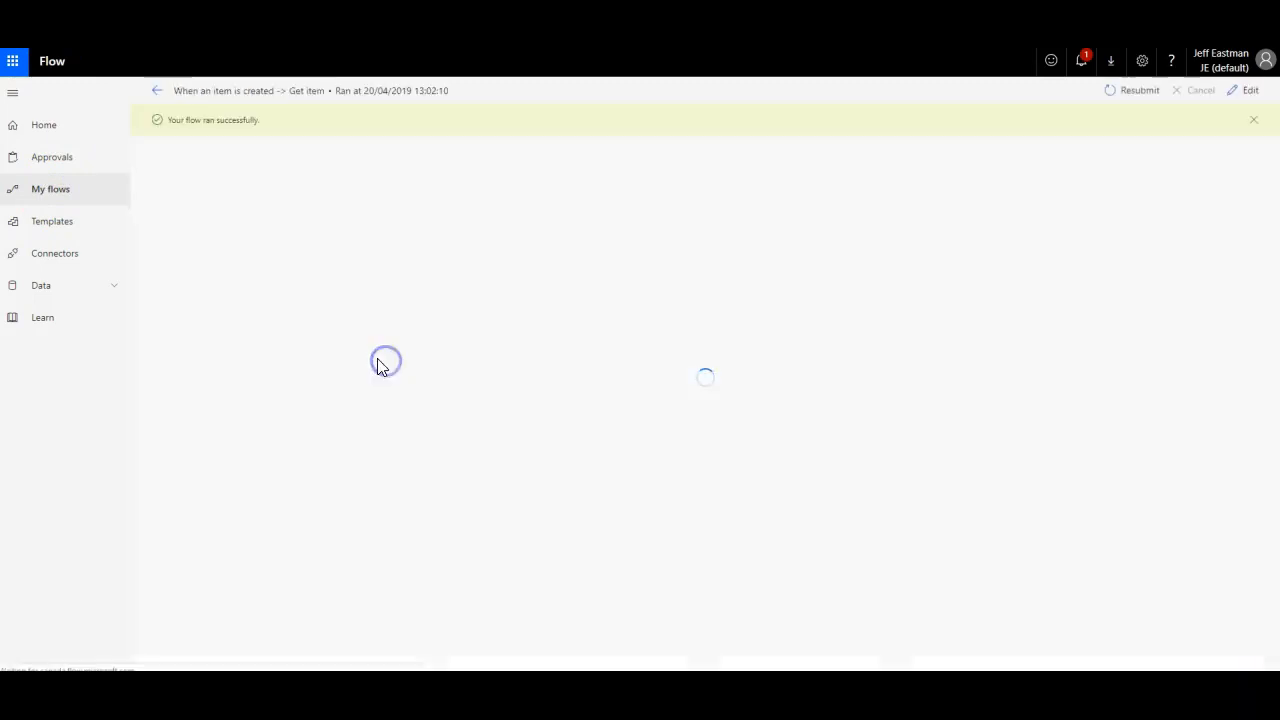
{"action": "scroll", "coordinate": [1023, 408], "scroll_direction": "down", "scroll_amount": 3}
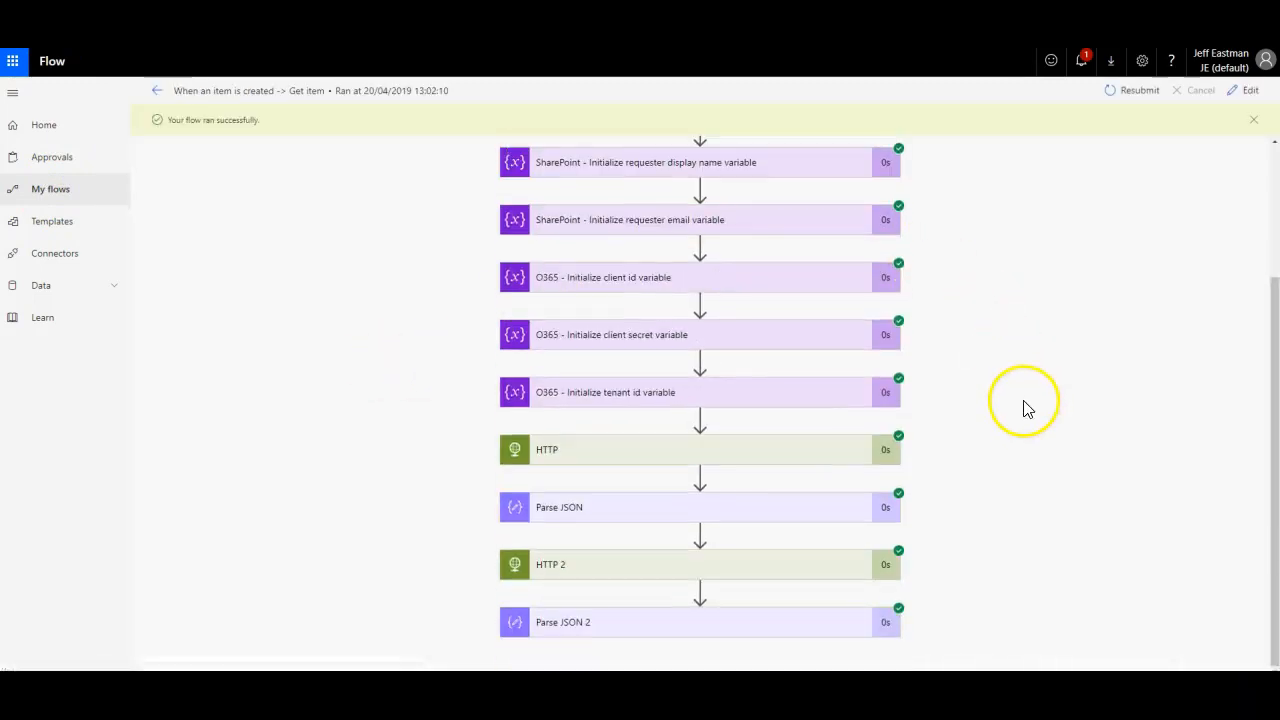
{"action": "left_click", "coordinate": [763, 622]}
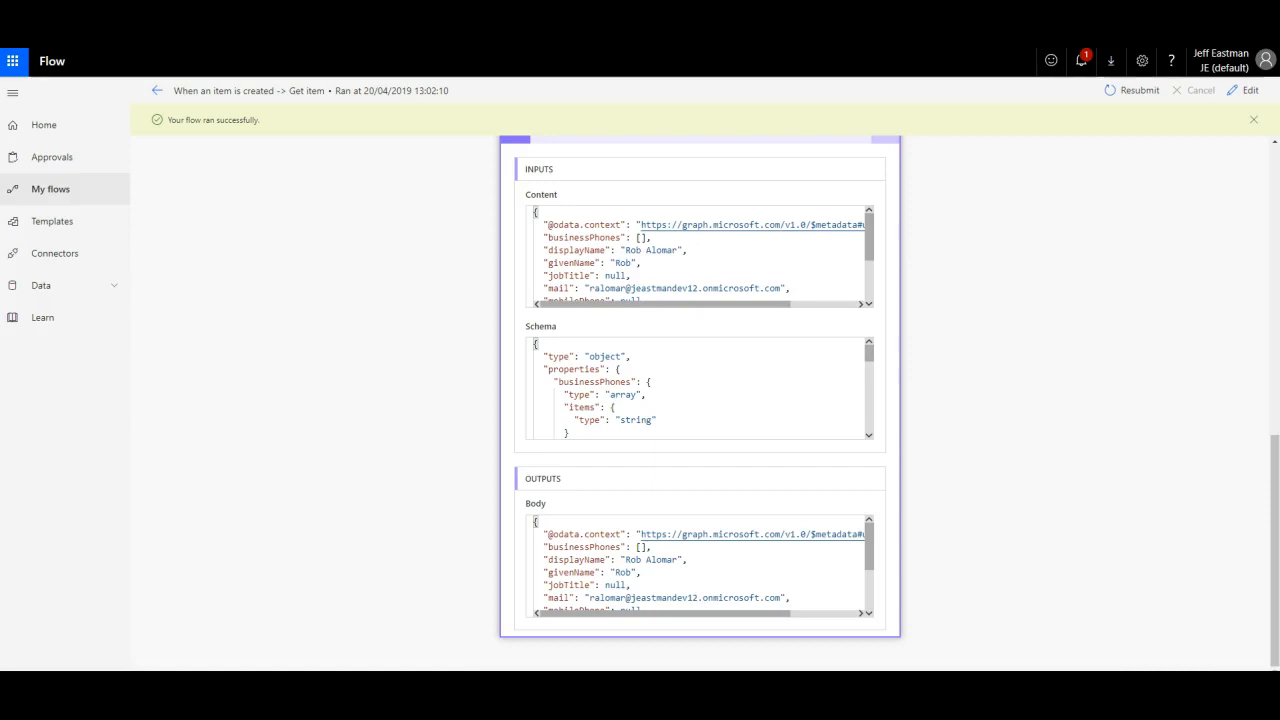
{"action": "scroll", "coordinate": [1160, 405], "scroll_direction": "up", "scroll_amount": 1}
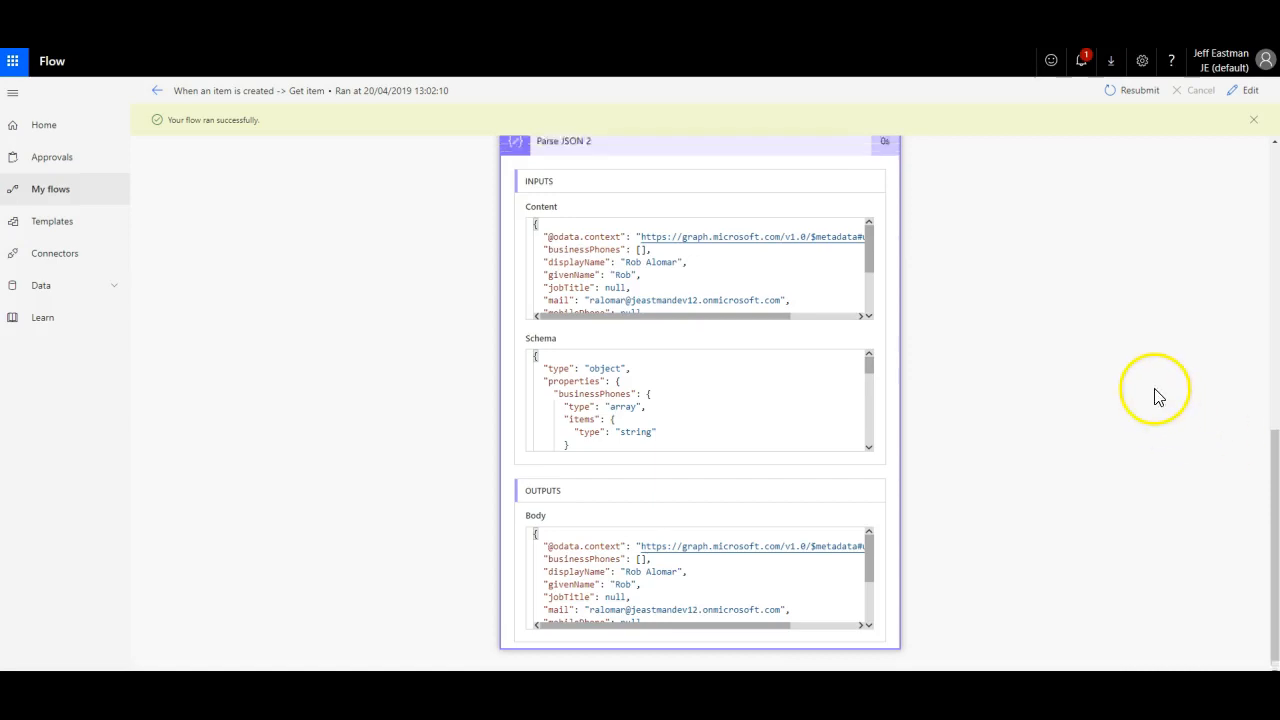
{"action": "scroll", "coordinate": [1120, 380], "scroll_direction": "down", "scroll_amount": 1}
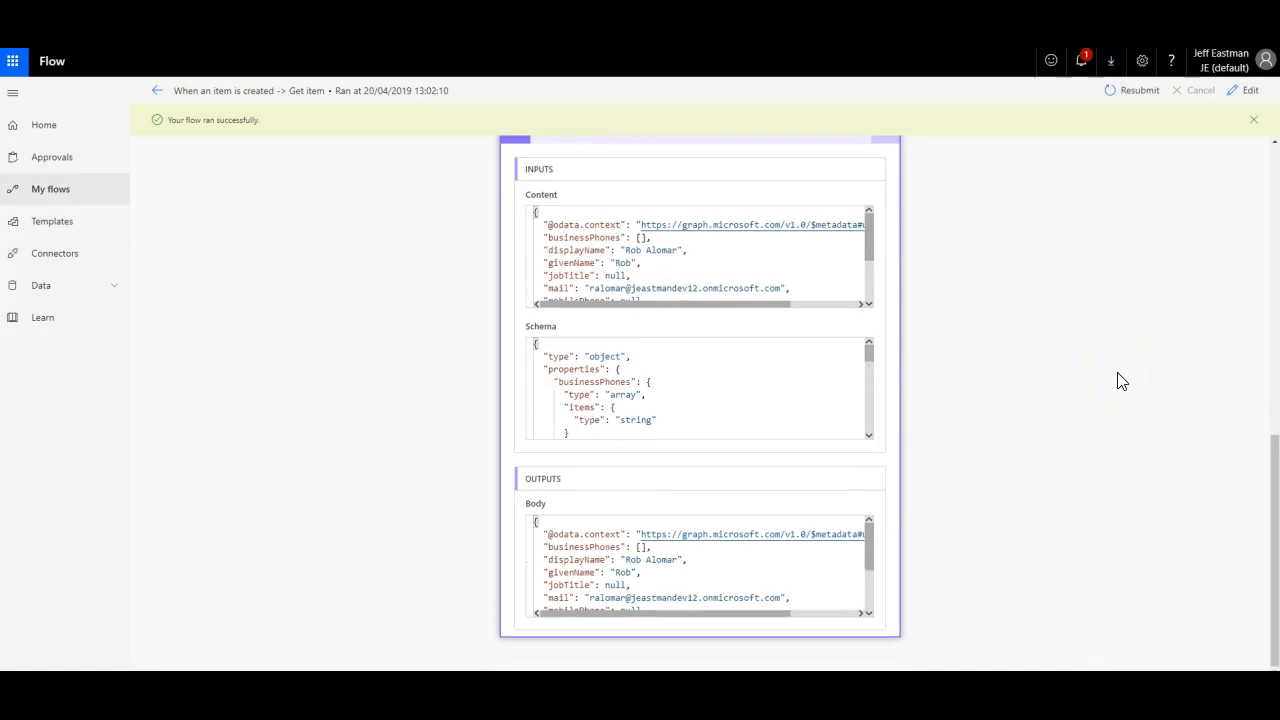
{"action": "left_click", "coordinate": [1249, 91]}
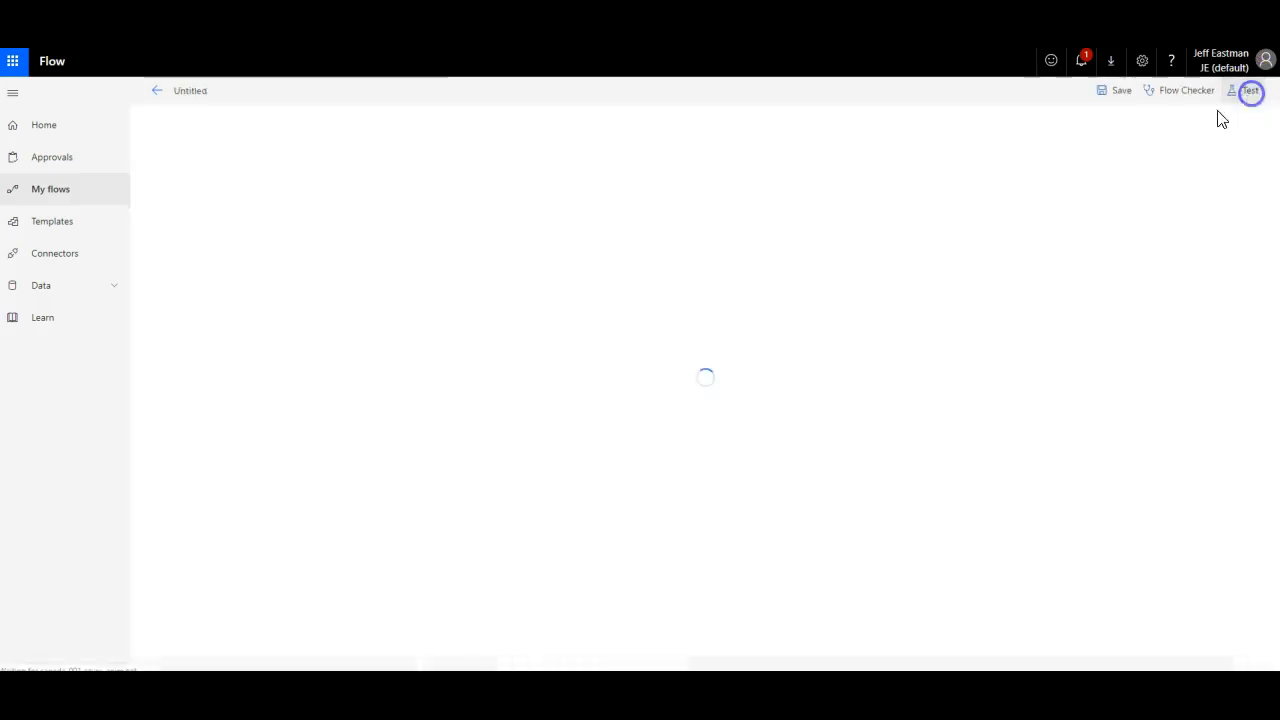
Step: Add an HTTP action after Parse JSON 2 with its method set to POST
{"action": "scroll", "coordinate": [1060, 350], "scroll_direction": "down", "scroll_amount": 3}
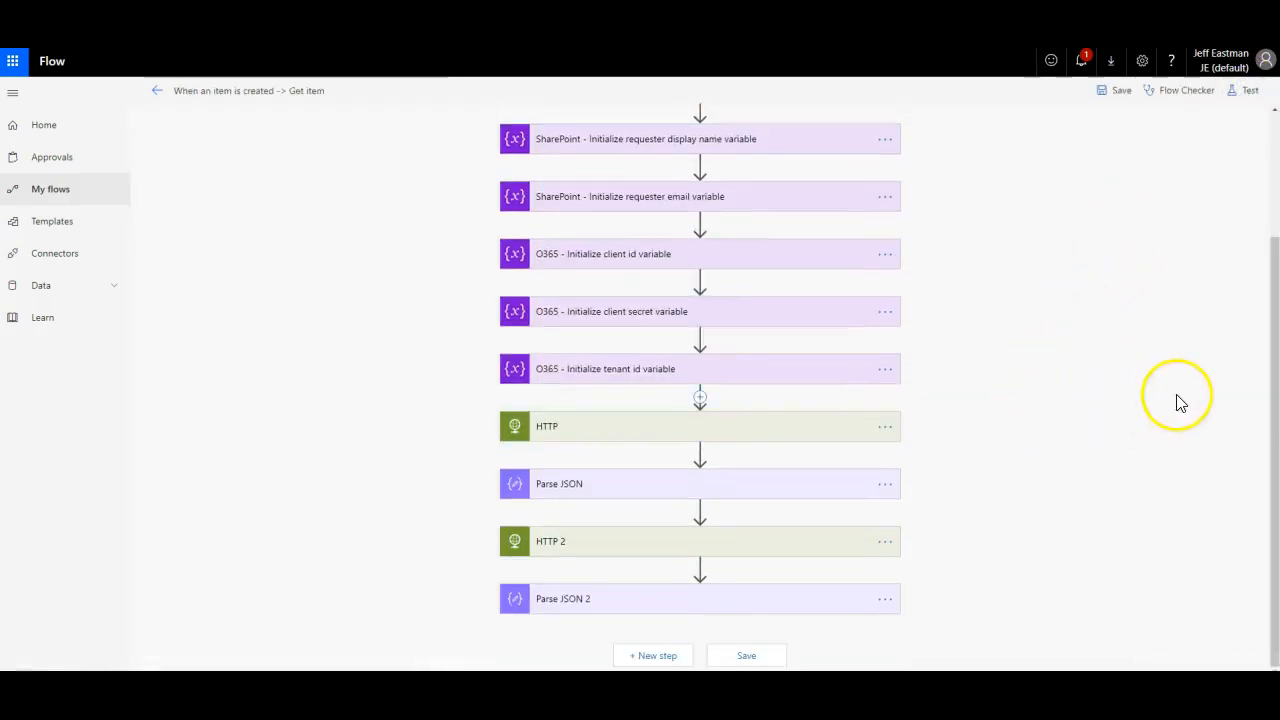
{"action": "left_click", "coordinate": [662, 658]}
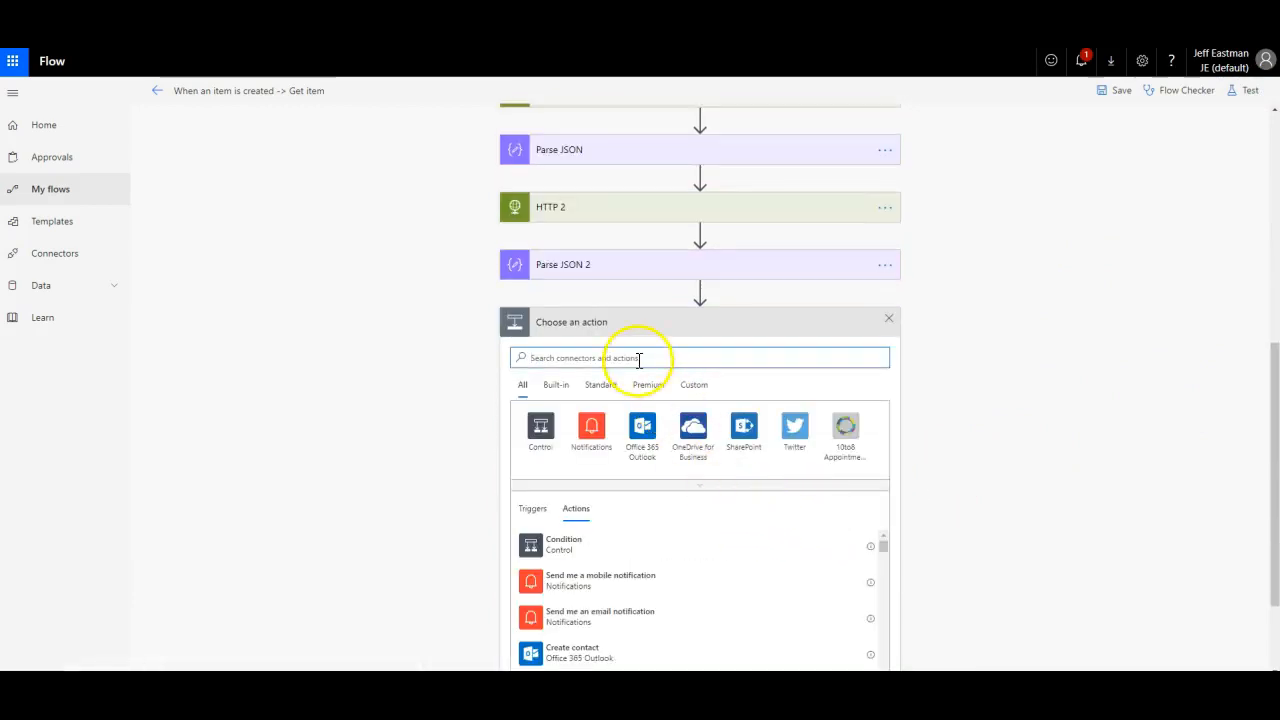
{"action": "type", "text": "http"}
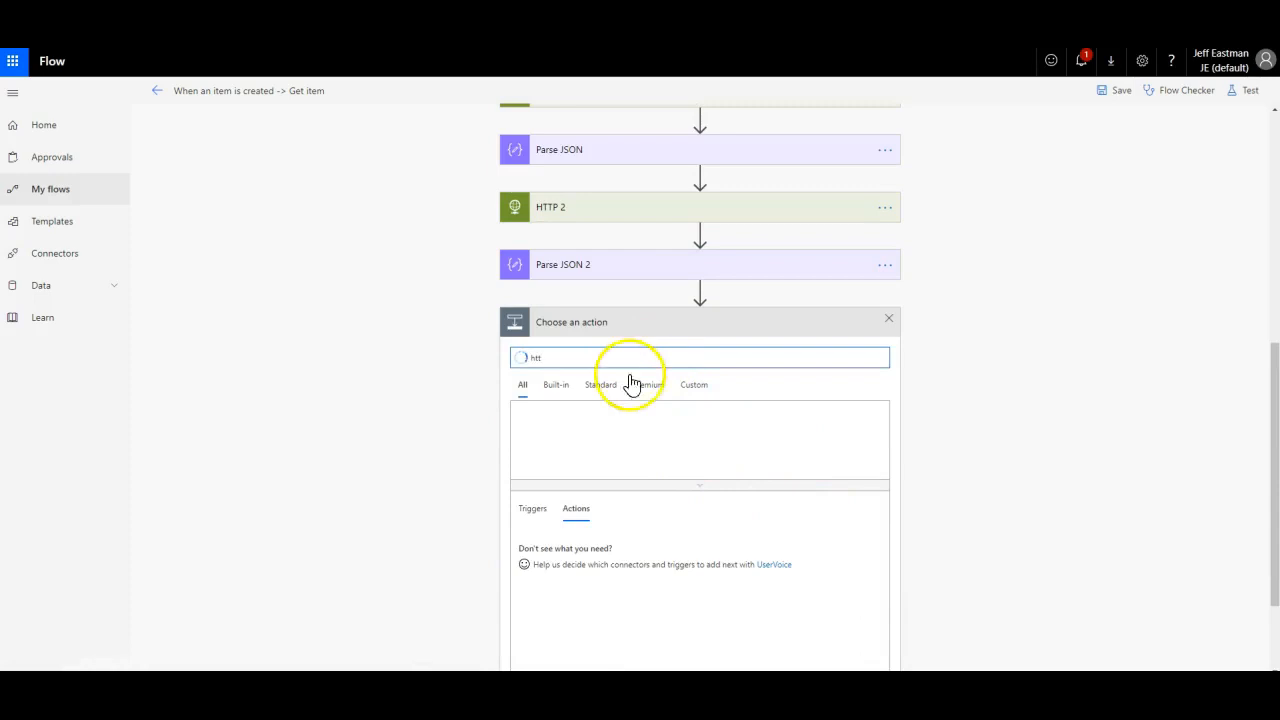
{"action": "left_click", "coordinate": [543, 429]}
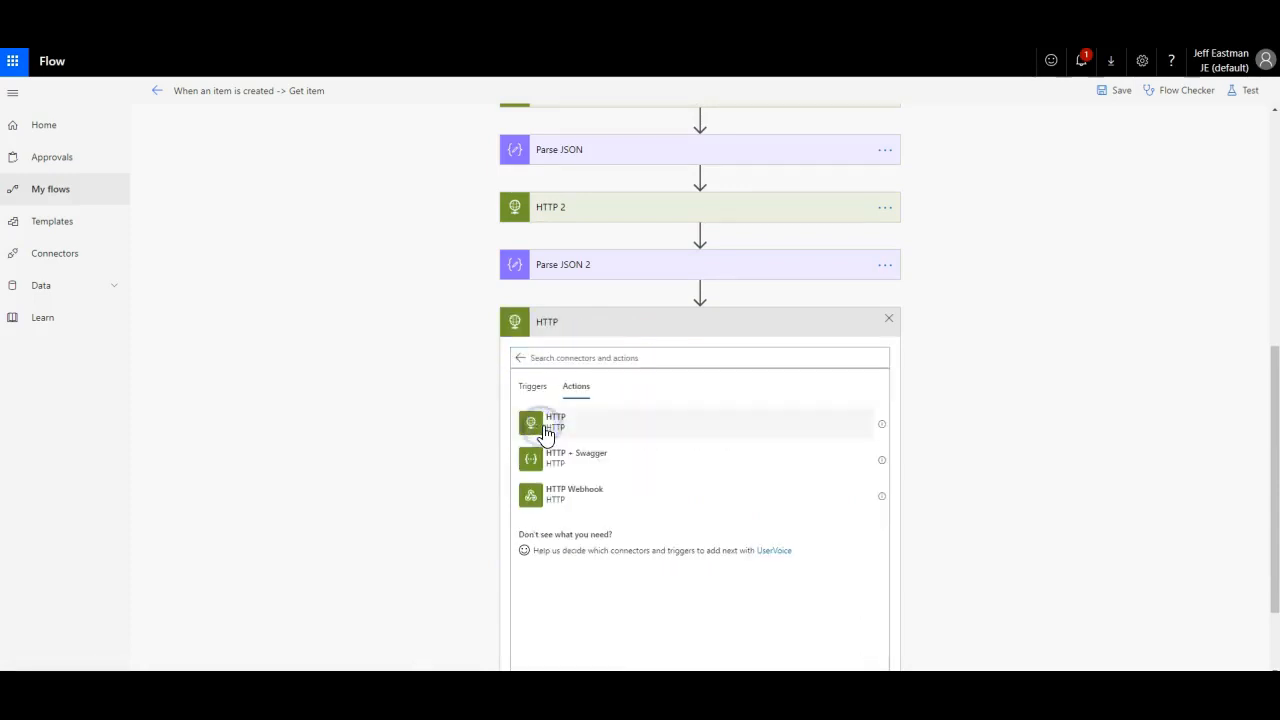
{"action": "scroll", "coordinate": [636, 434], "scroll_direction": "up", "scroll_amount": 1}
{"action": "scroll", "coordinate": [641, 432], "scroll_direction": "up", "scroll_amount": 2}
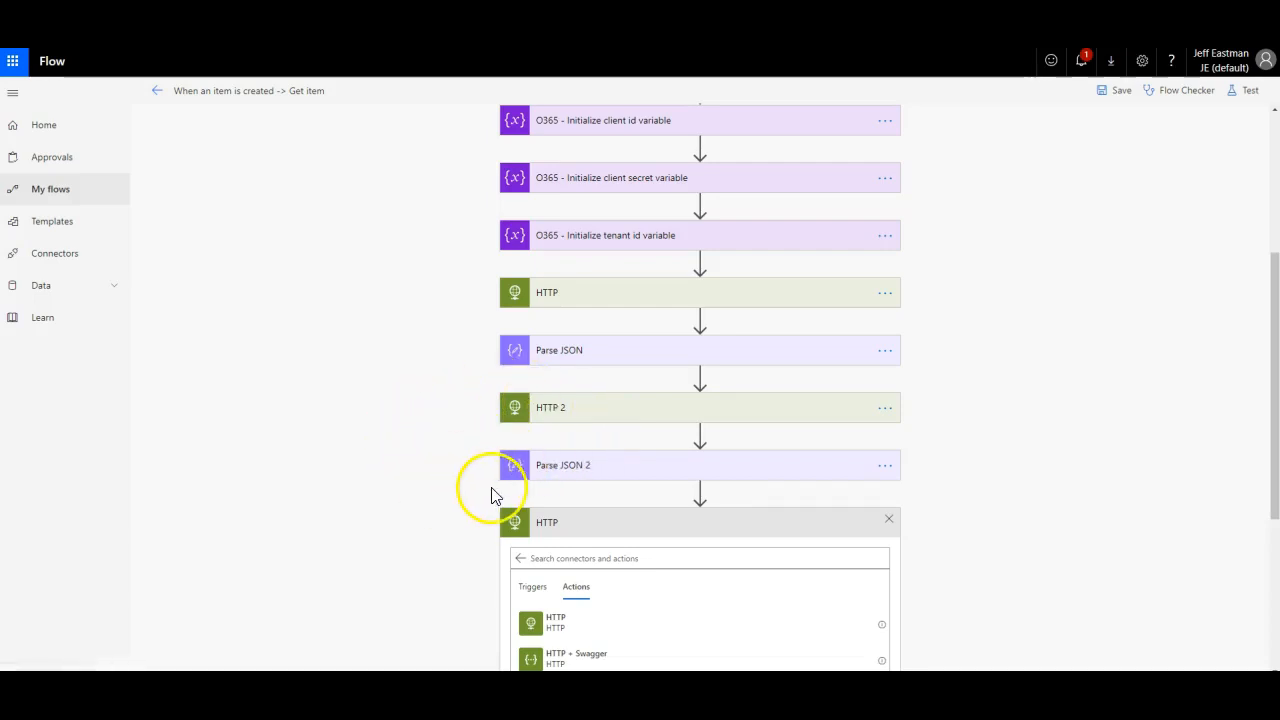
{"action": "scroll", "coordinate": [594, 528], "scroll_direction": "down", "scroll_amount": 2}
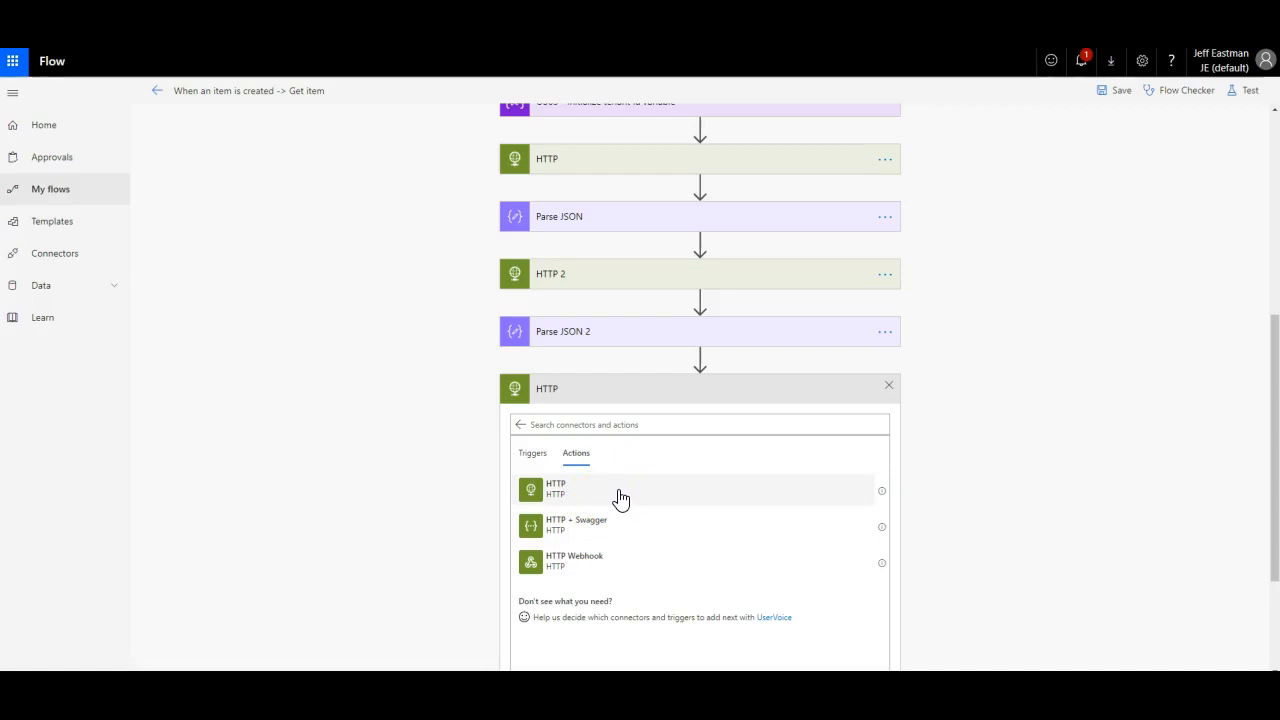
{"action": "left_click", "coordinate": [556, 490]}
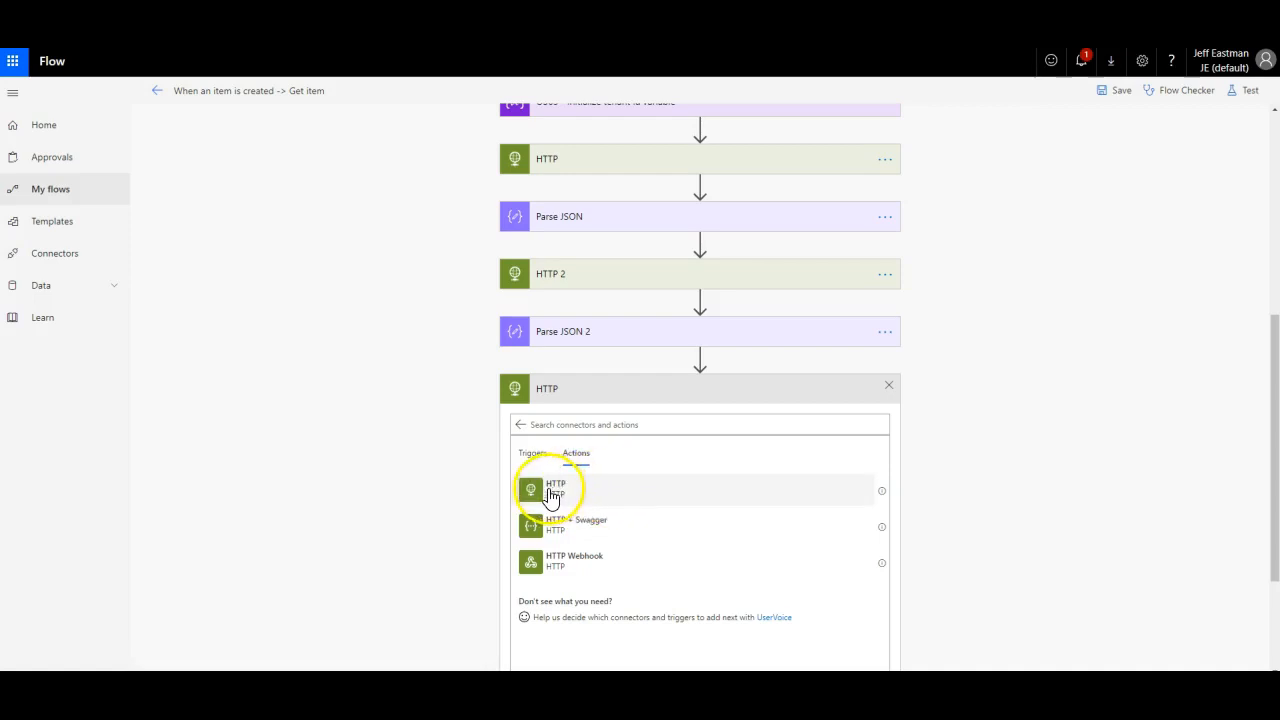
{"action": "left_click", "coordinate": [552, 492]}
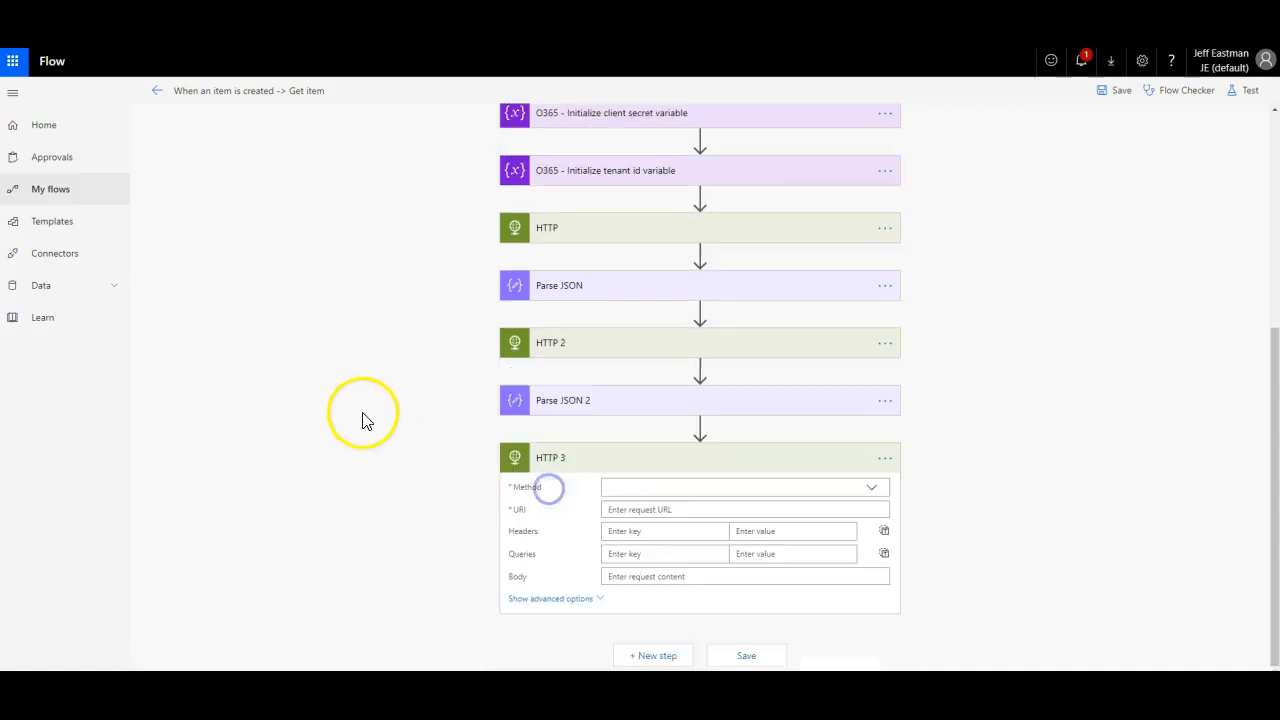
{"action": "left_click", "coordinate": [620, 486]}
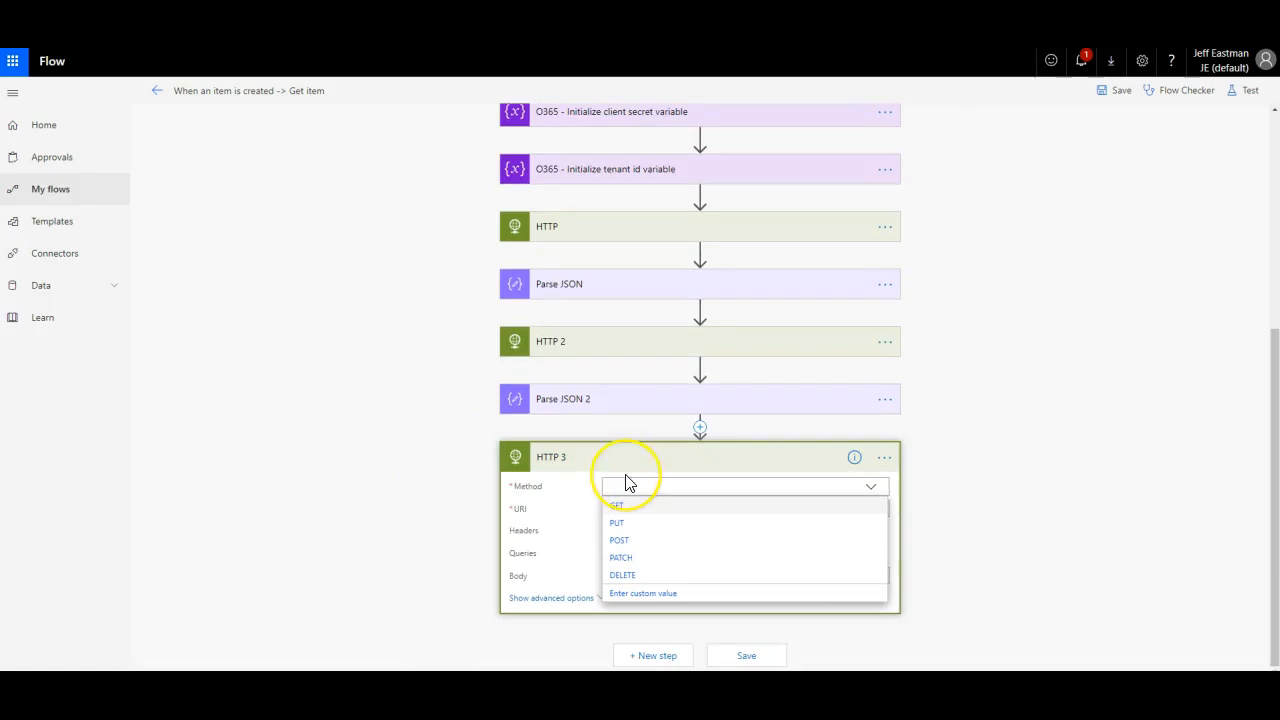
{"action": "left_click", "coordinate": [621, 540]}
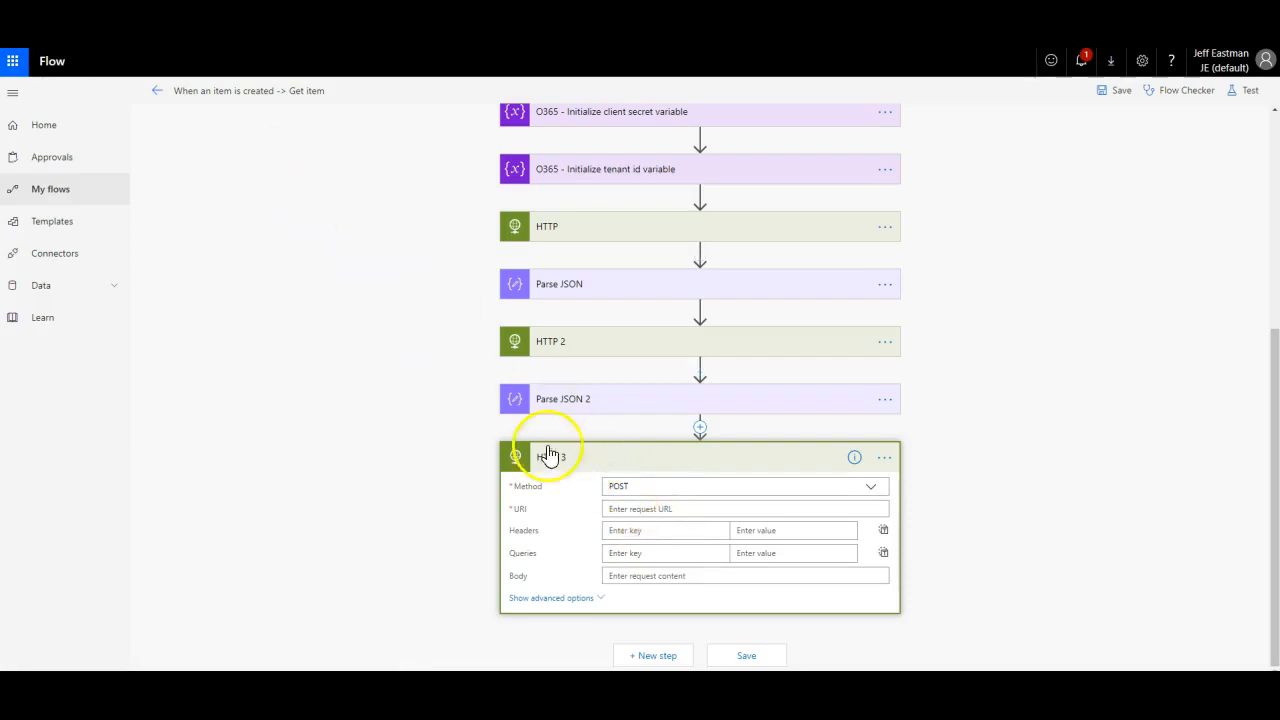
Step: Copy the full Graph calendar-events URL from Postman's Create Event request and minimize Postman
{"action": "left_click", "coordinate": [958, 686]}
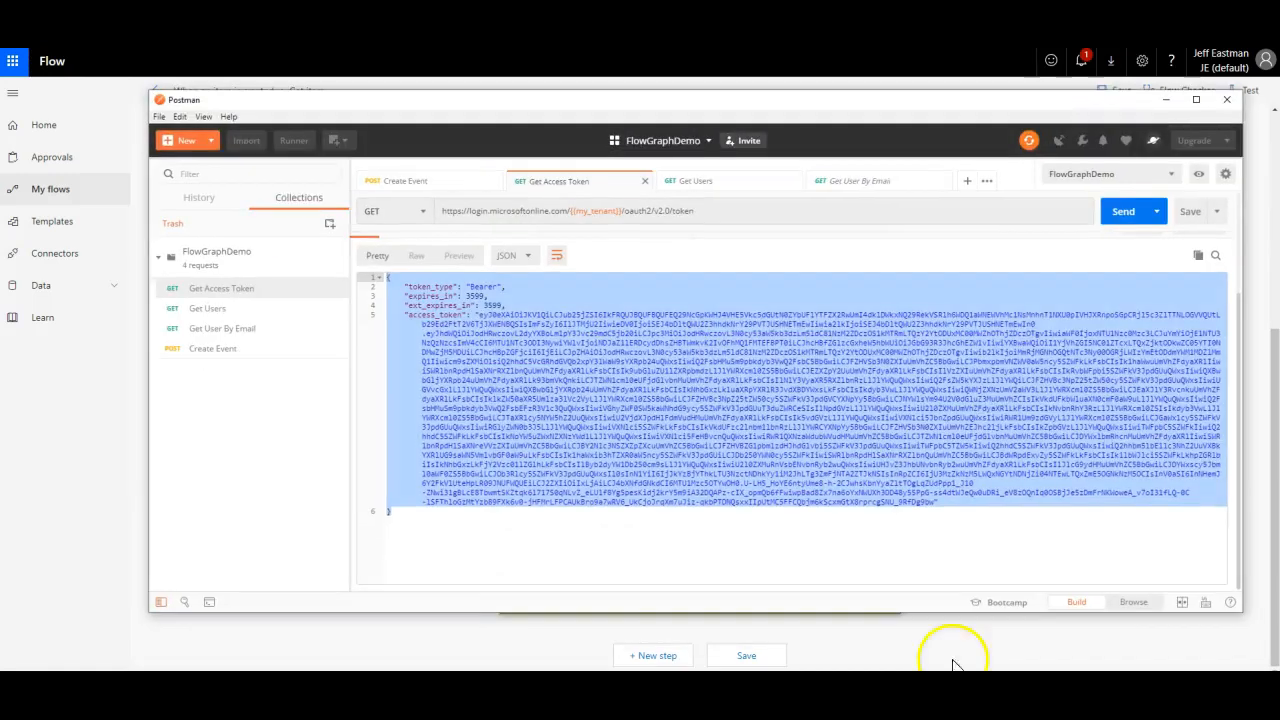
{"action": "left_click", "coordinate": [218, 352]}
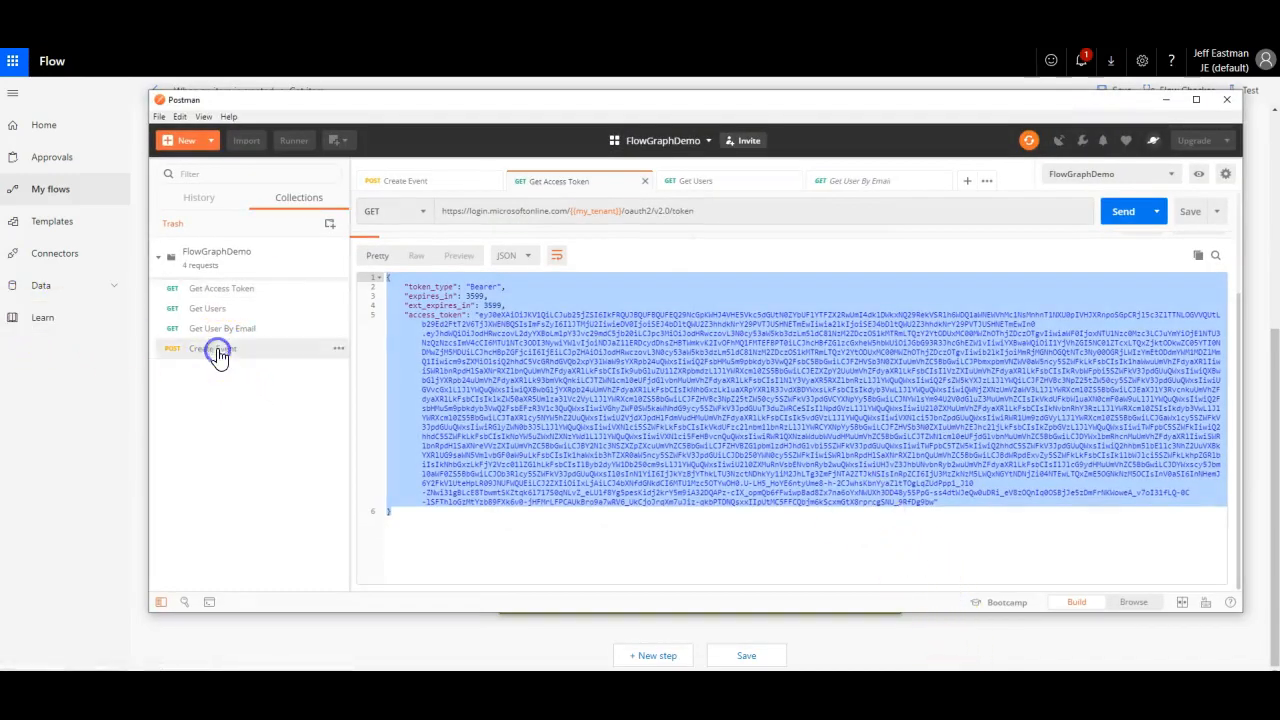
{"action": "left_click_drag", "start_coordinate": [592, 235], "coordinate": [820, 233]}
{"action": "left_click", "coordinate": [816, 237]}
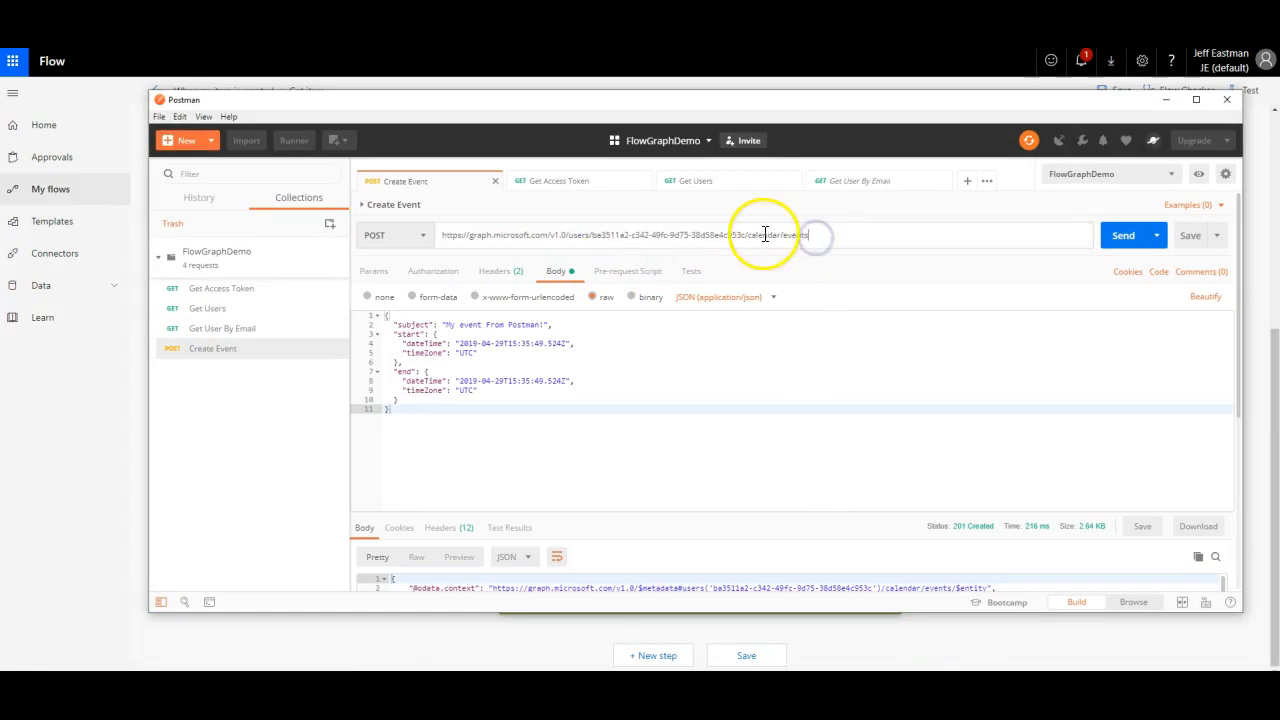
{"action": "left_click_drag", "start_coordinate": [857, 237], "coordinate": [432, 251]}
{"action": "key", "text": "ctrl+c"}
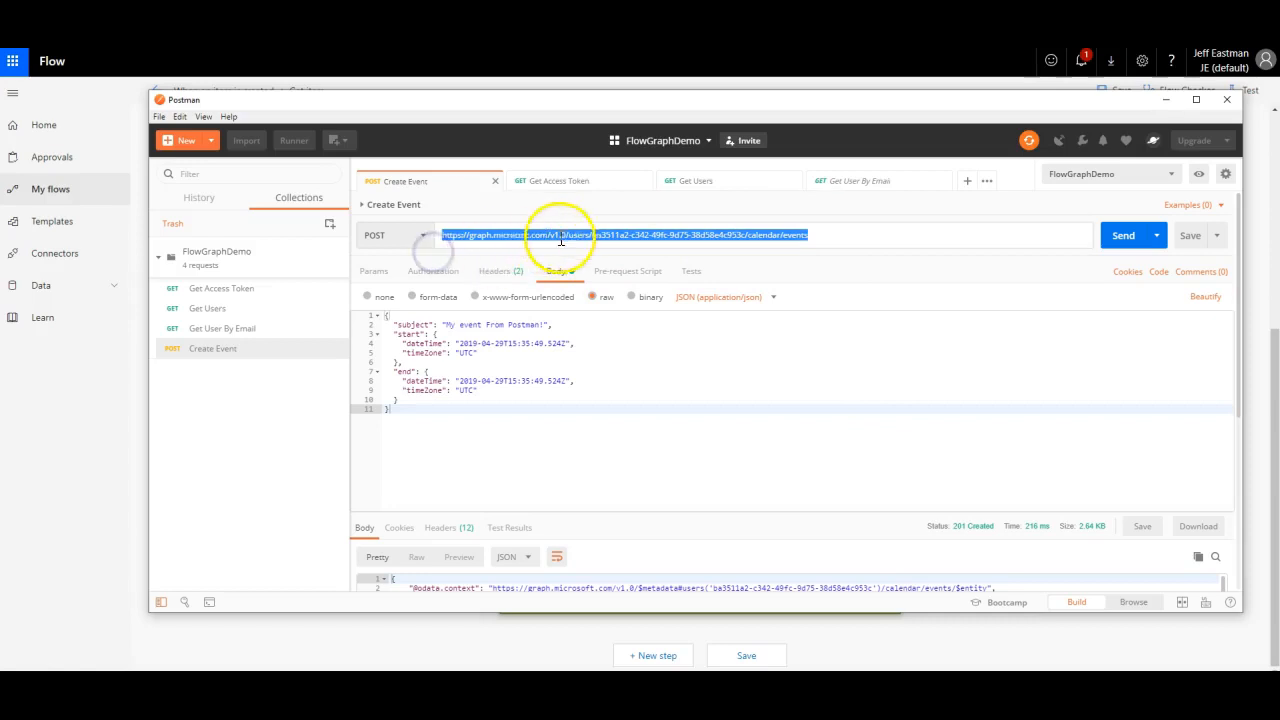
{"action": "left_click", "coordinate": [1165, 99]}
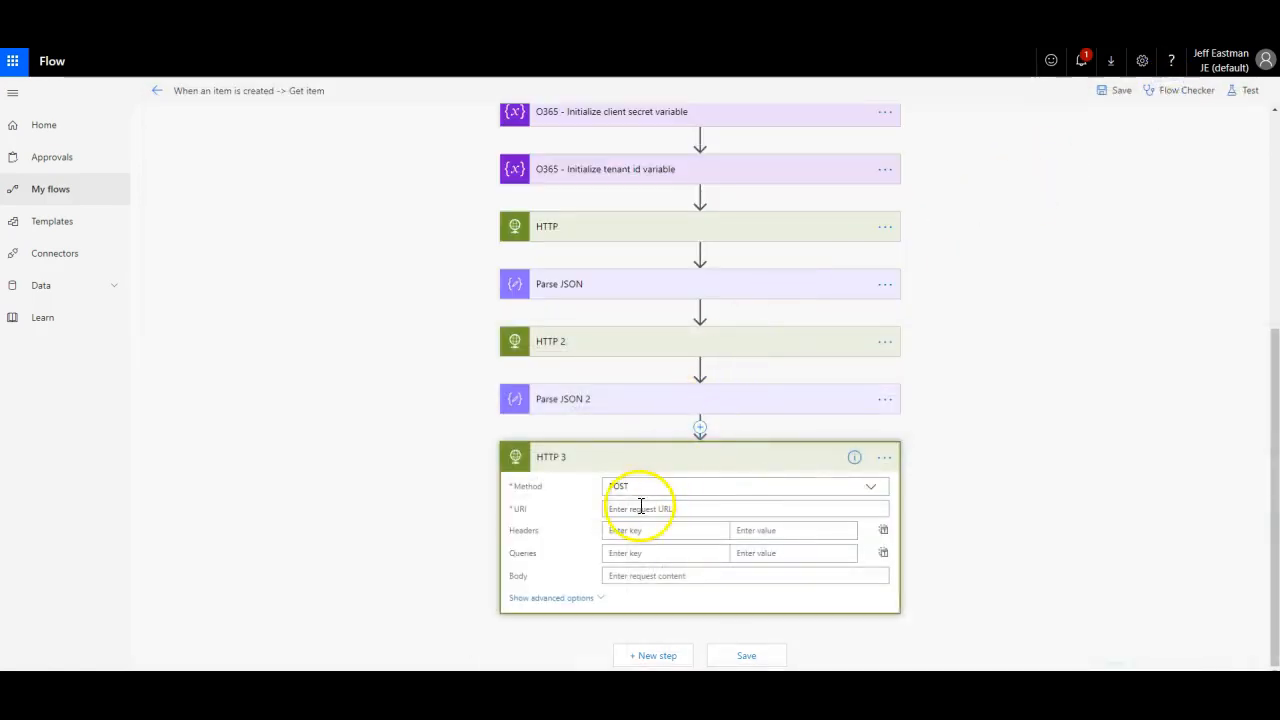
Step: Paste the calendar-events URL into the HTTP 3 URI, swapping the hardcoded user GUID for Parse JSON 2's id
{"action": "left_click", "coordinate": [640, 508]}
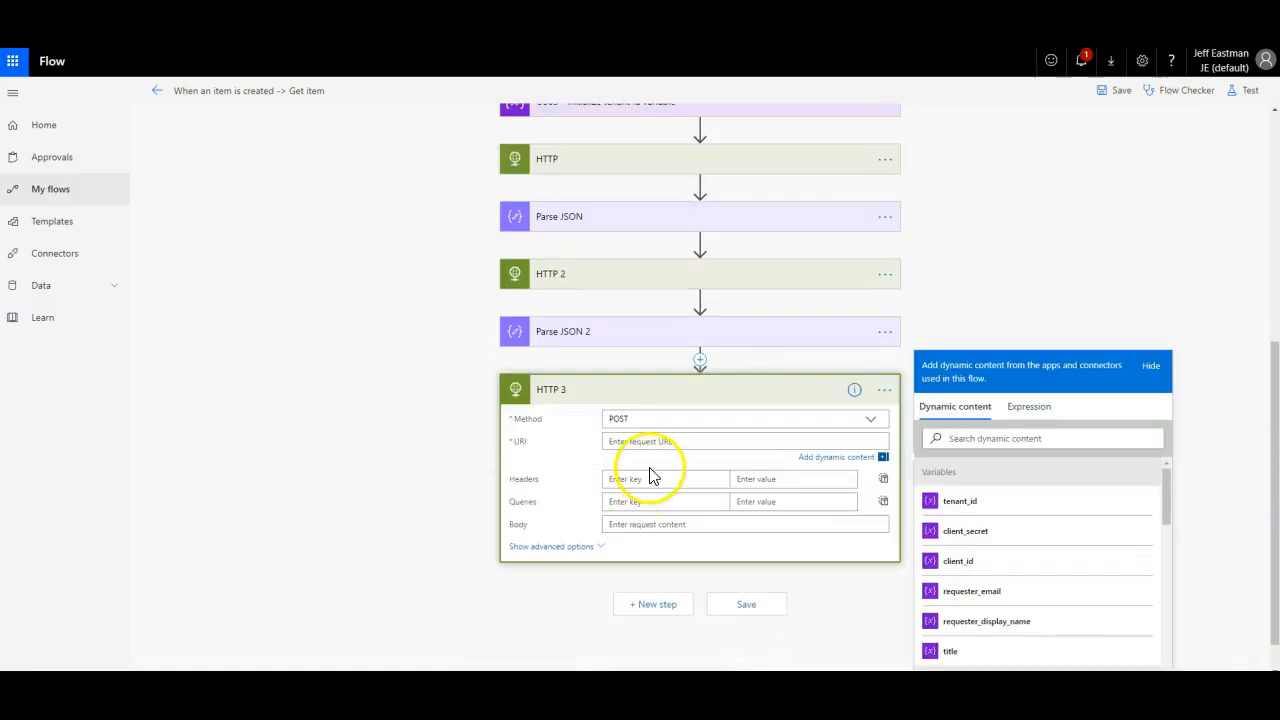
{"action": "key", "text": "ctrl+v"}
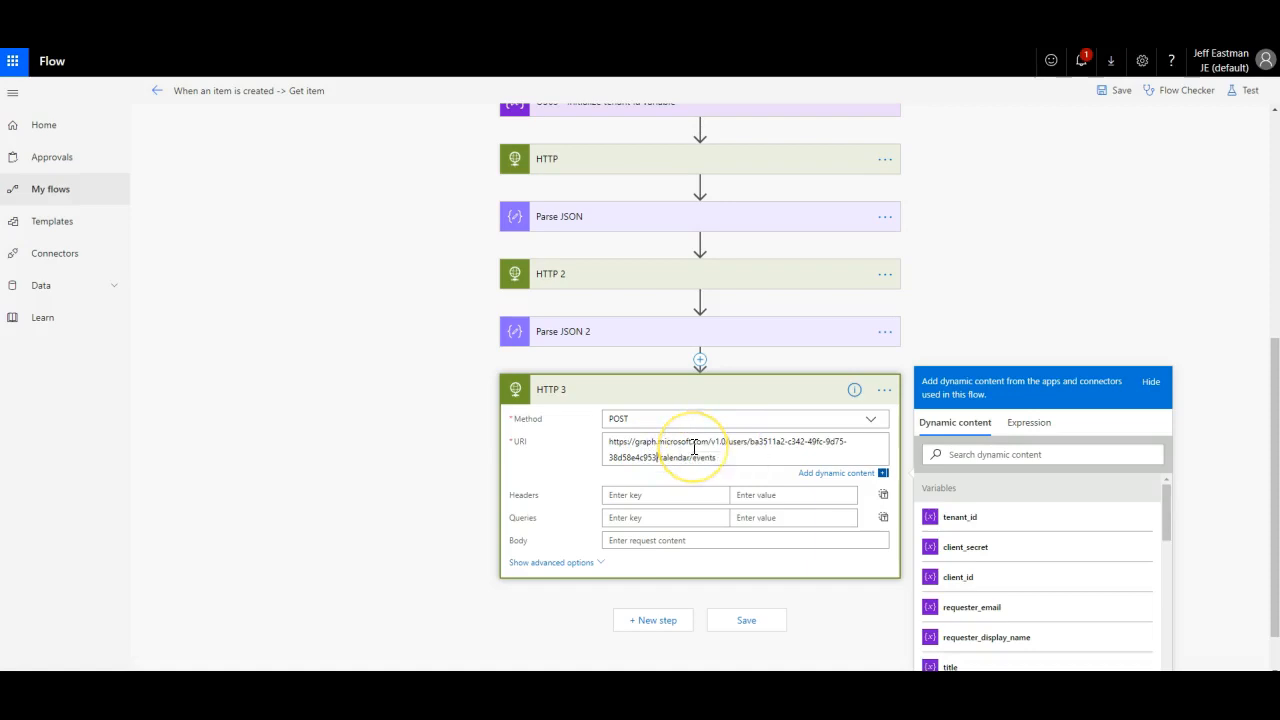
{"action": "key", "text": "BackSpace"}
{"action": "key", "text": "BackSpace"}
{"action": "key", "text": "BackSpace"}
{"action": "key", "text": "BackSpace"}
{"action": "key", "text": "BackSpace"}
{"action": "key", "text": "BackSpace"}
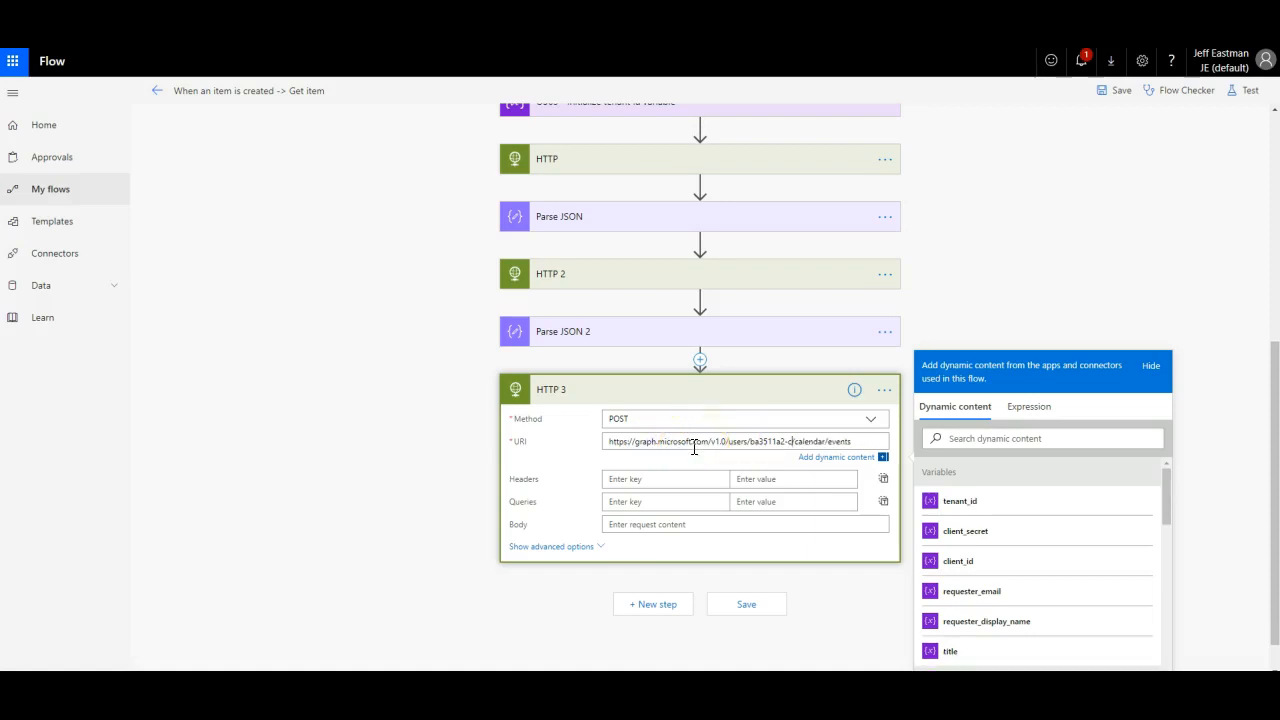
{"action": "key", "text": "BackSpace"}
{"action": "key", "text": "BackSpace"}
{"action": "key", "text": "BackSpace"}
{"action": "left_click", "coordinate": [1003, 438]}
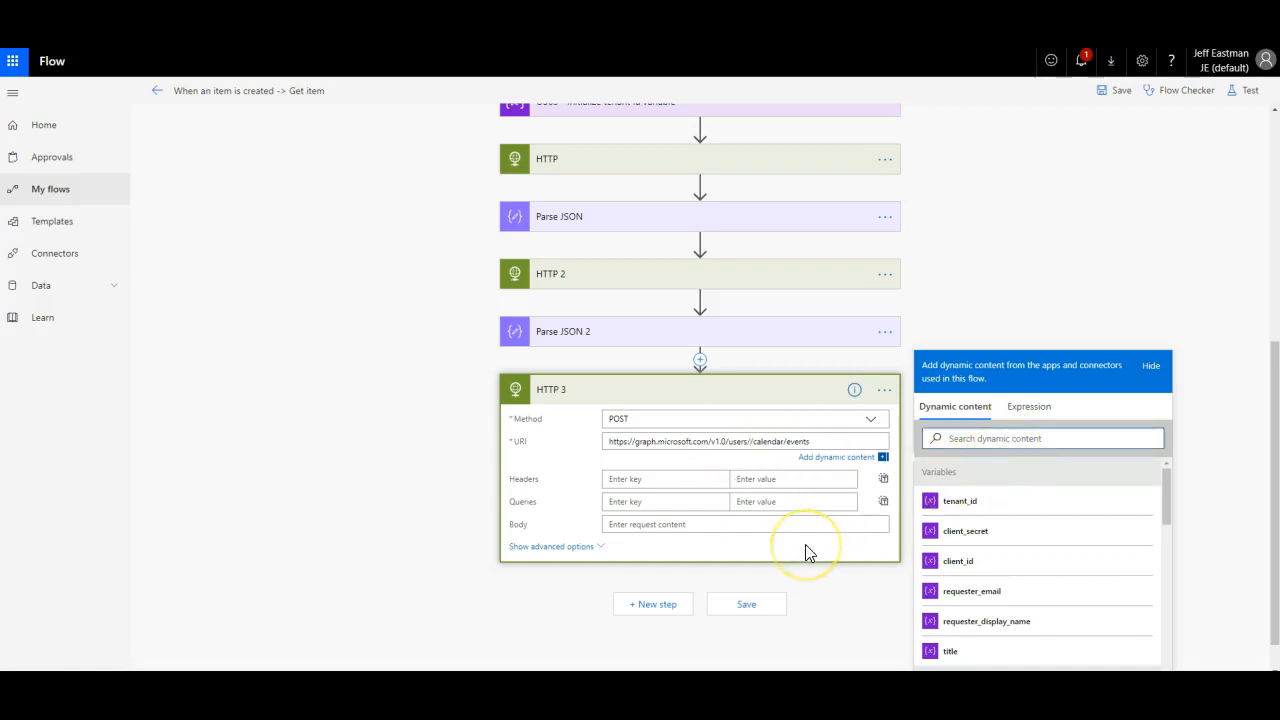
{"action": "type", "text": "id"}
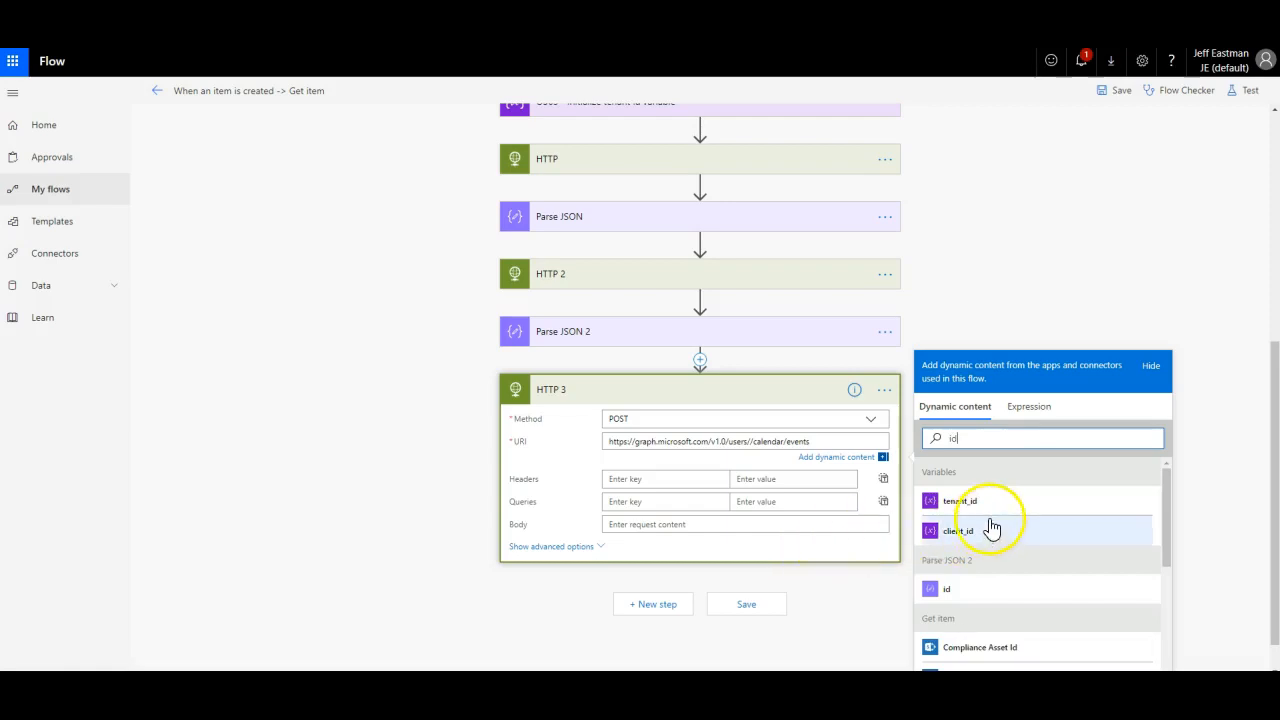
{"action": "scroll", "coordinate": [988, 526], "scroll_direction": "down", "scroll_amount": 1}
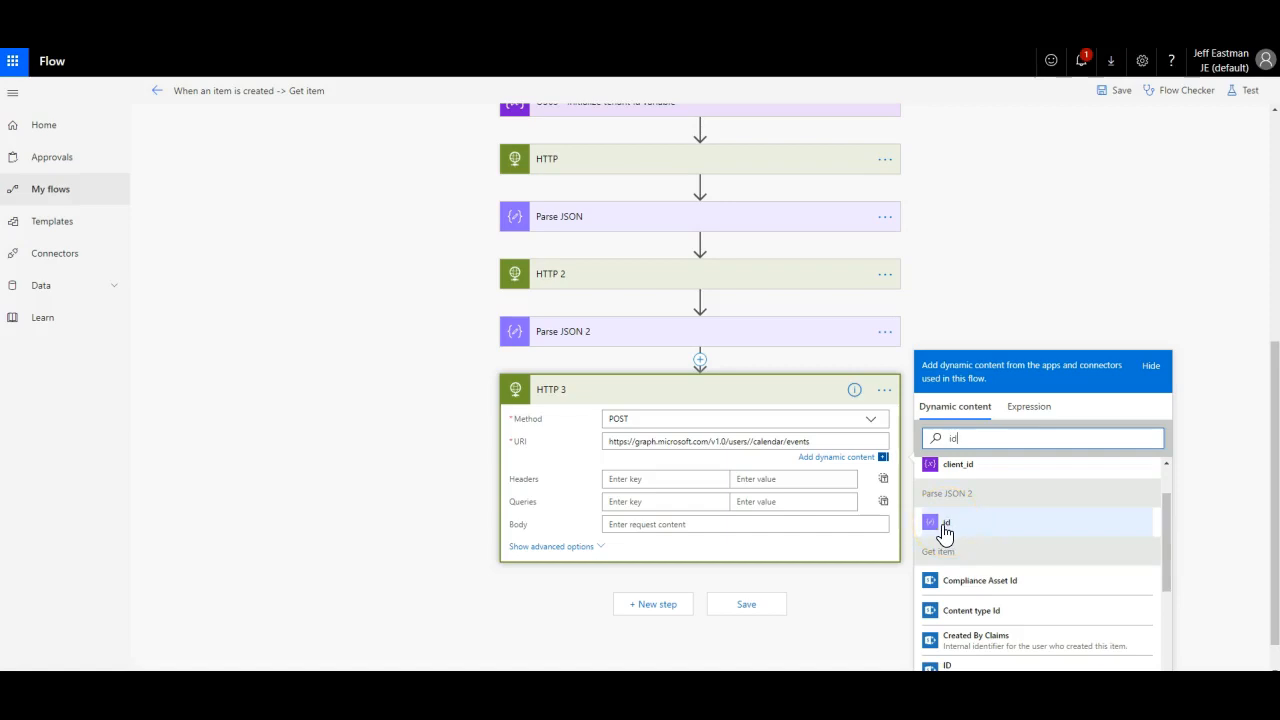
{"action": "left_click", "coordinate": [945, 530]}
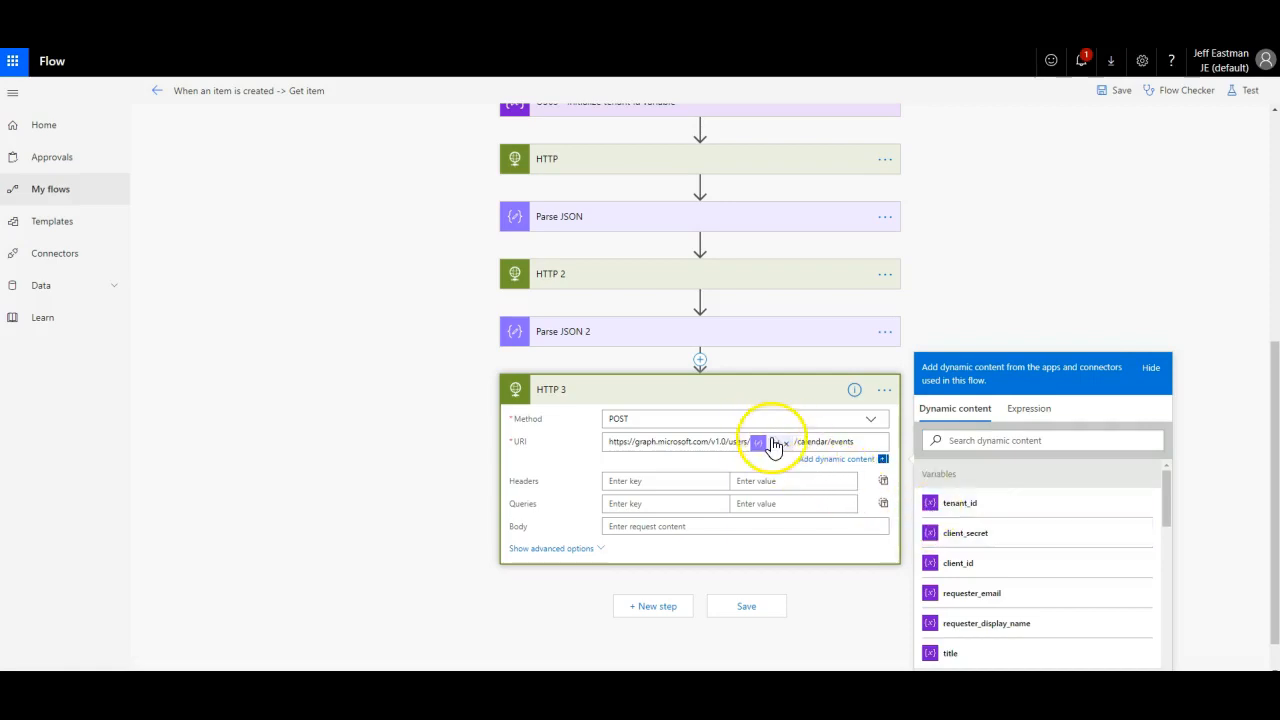
{"action": "mouse_move", "coordinate": [968, 700]}
{"action": "left_click", "coordinate": [968, 645]}
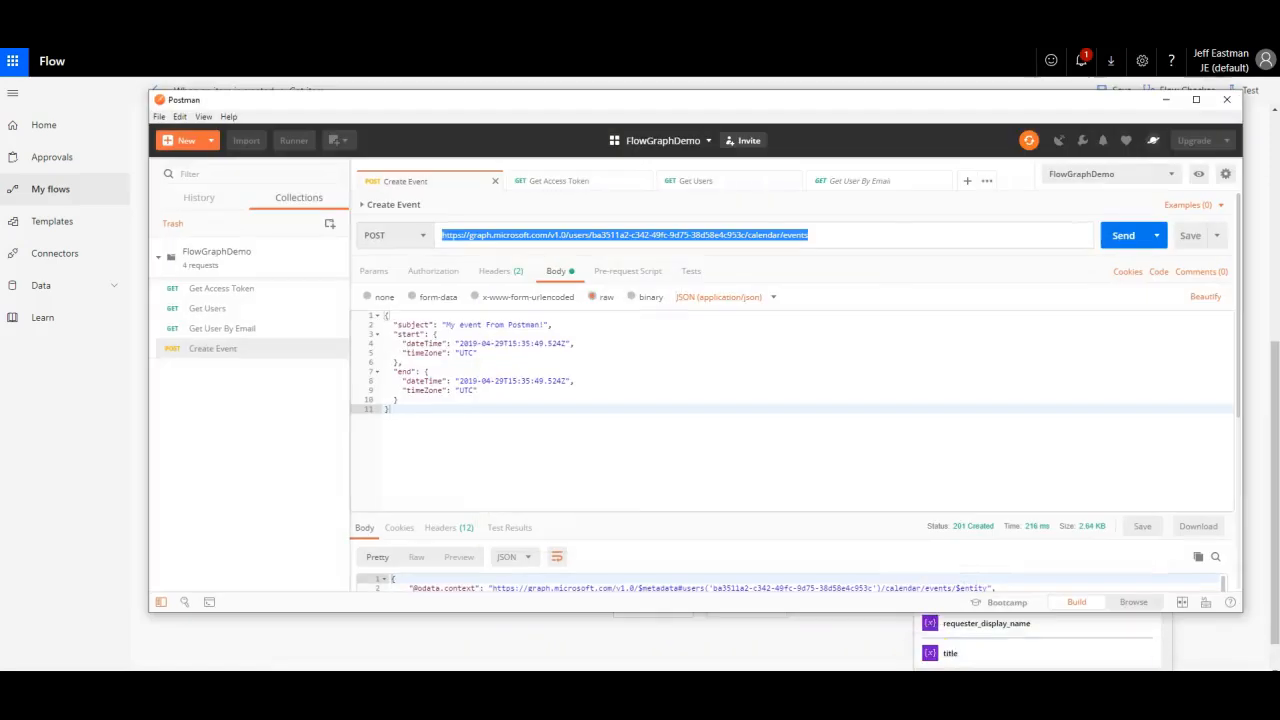
{"action": "left_click", "coordinate": [193, 307]}
{"action": "double_click", "coordinate": [476, 552]}
{"action": "left_click_drag", "start_coordinate": [476, 553], "coordinate": [607, 553]}
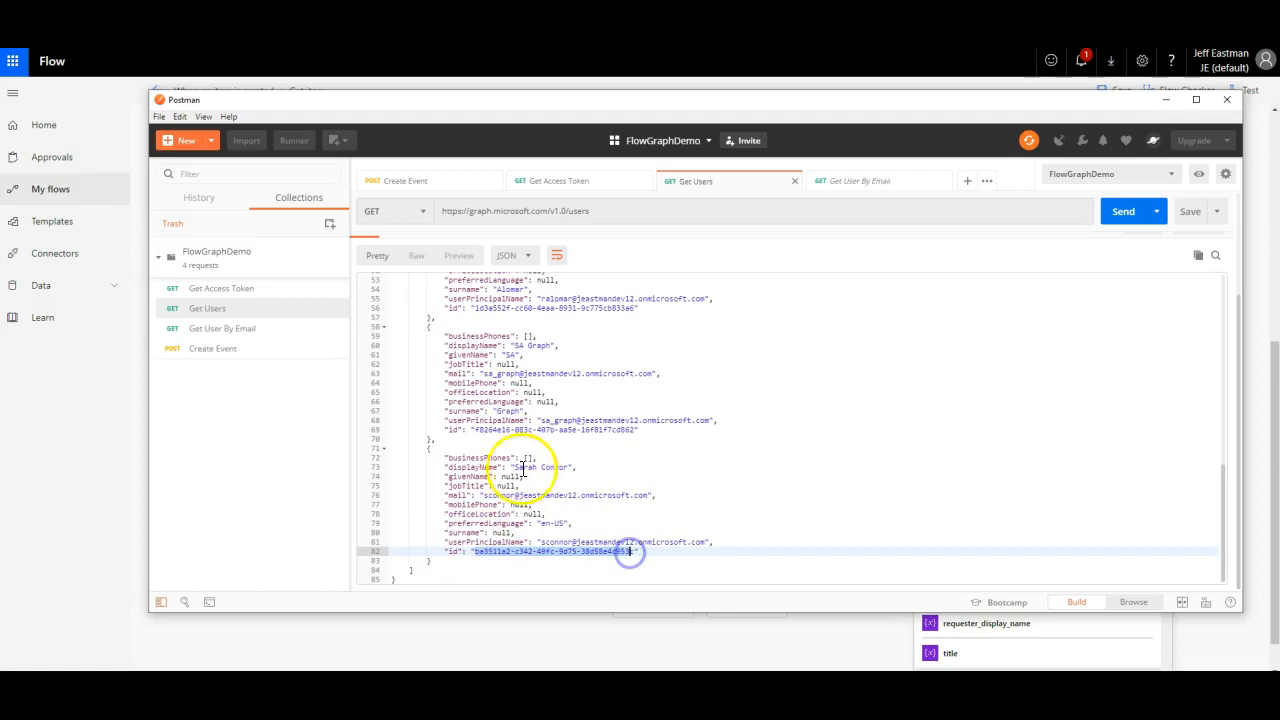
{"action": "left_click_drag", "start_coordinate": [480, 428], "coordinate": [617, 436]}
{"action": "left_click", "coordinate": [618, 440]}
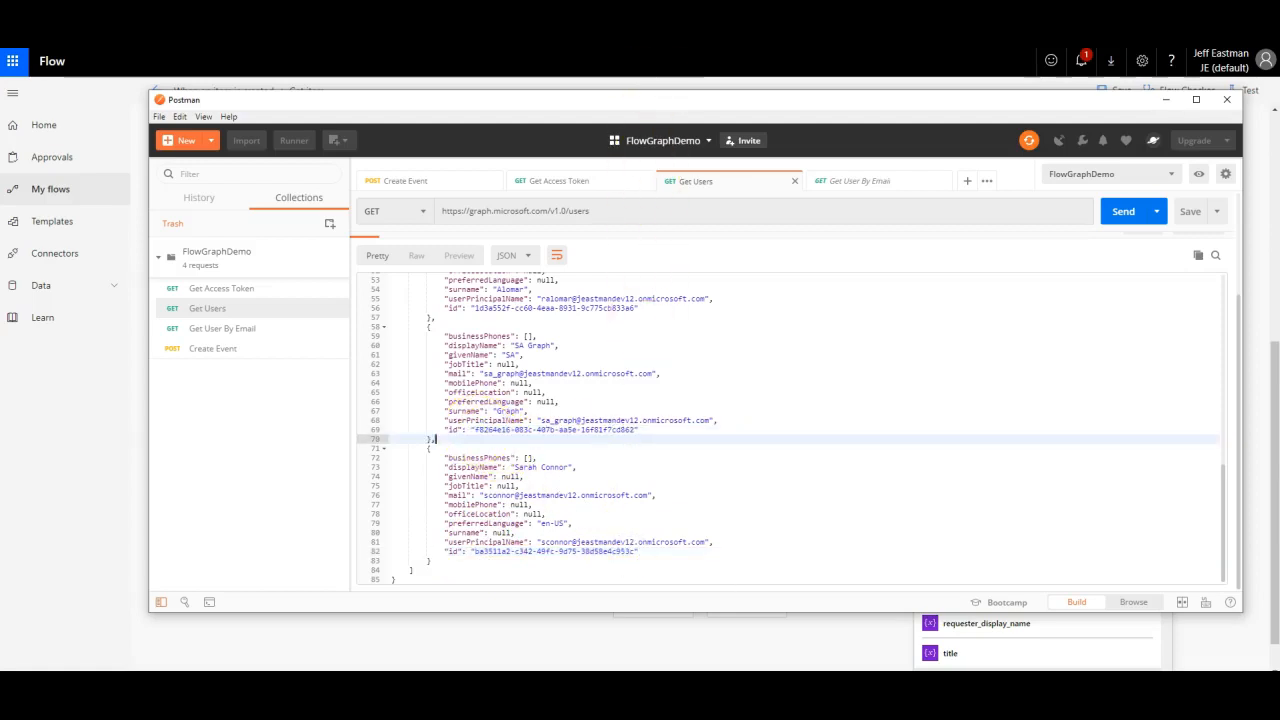
{"action": "key", "text": "alt+Tab"}
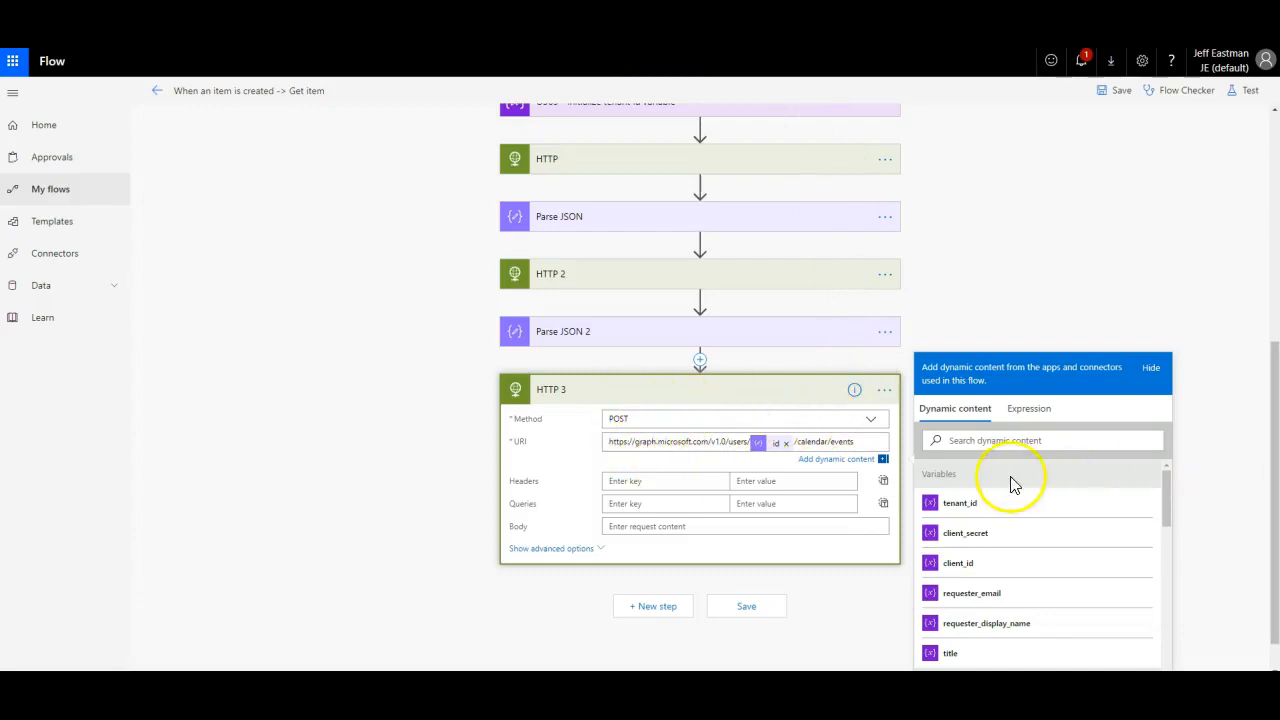
Step: Add an Authorization header whose value is Bearer followed by the access_token
{"action": "left_click", "coordinate": [714, 481]}
{"action": "type", "text": "Authorization"}
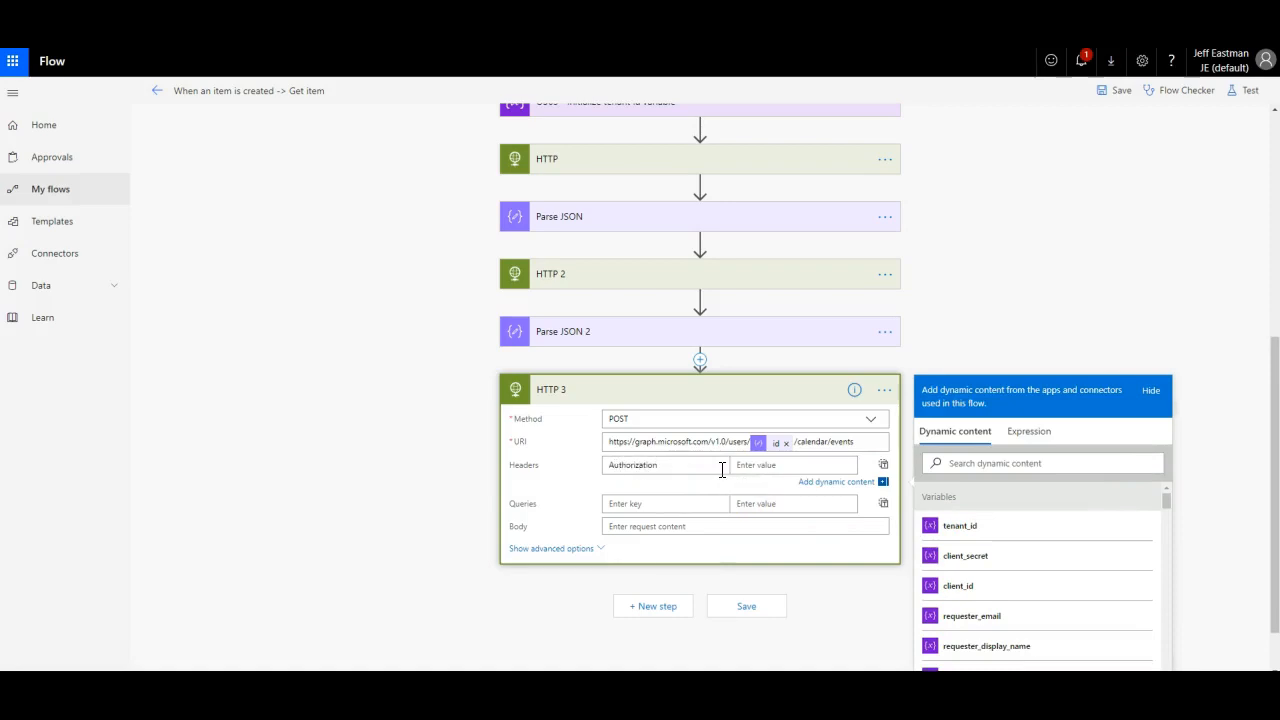
{"action": "key", "text": "Tab"}
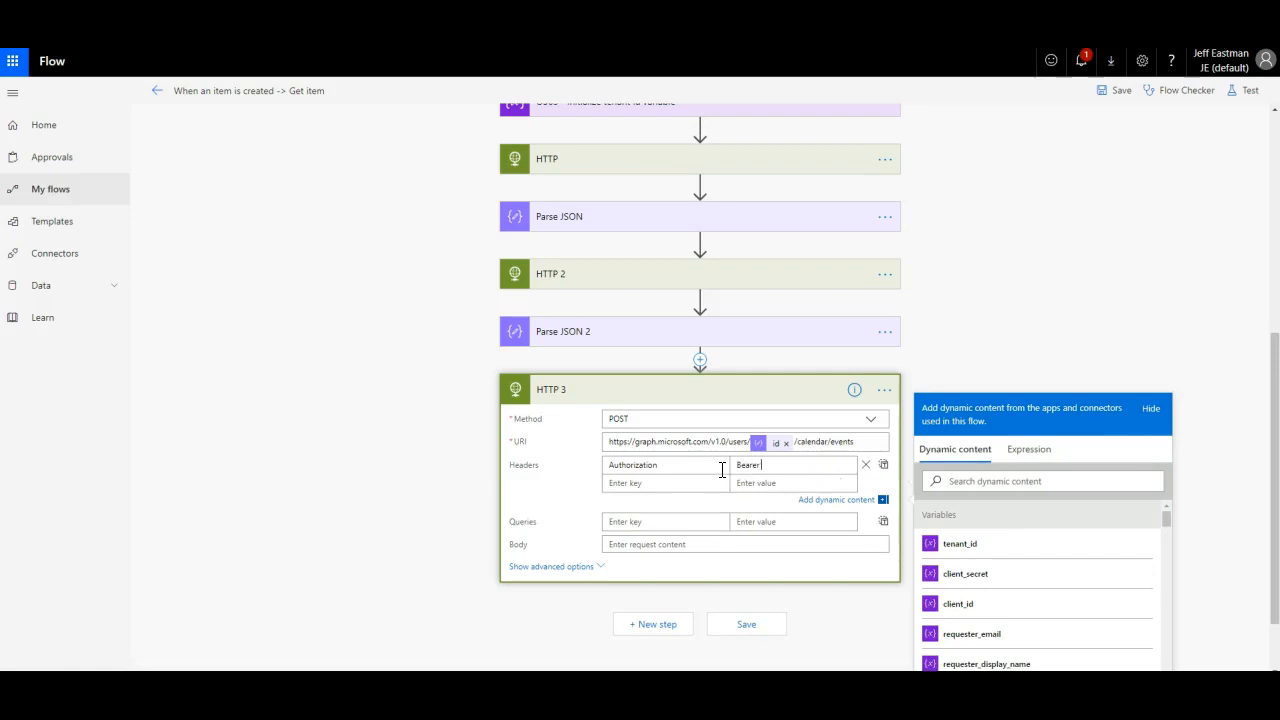
{"action": "type", "text": "ac"}
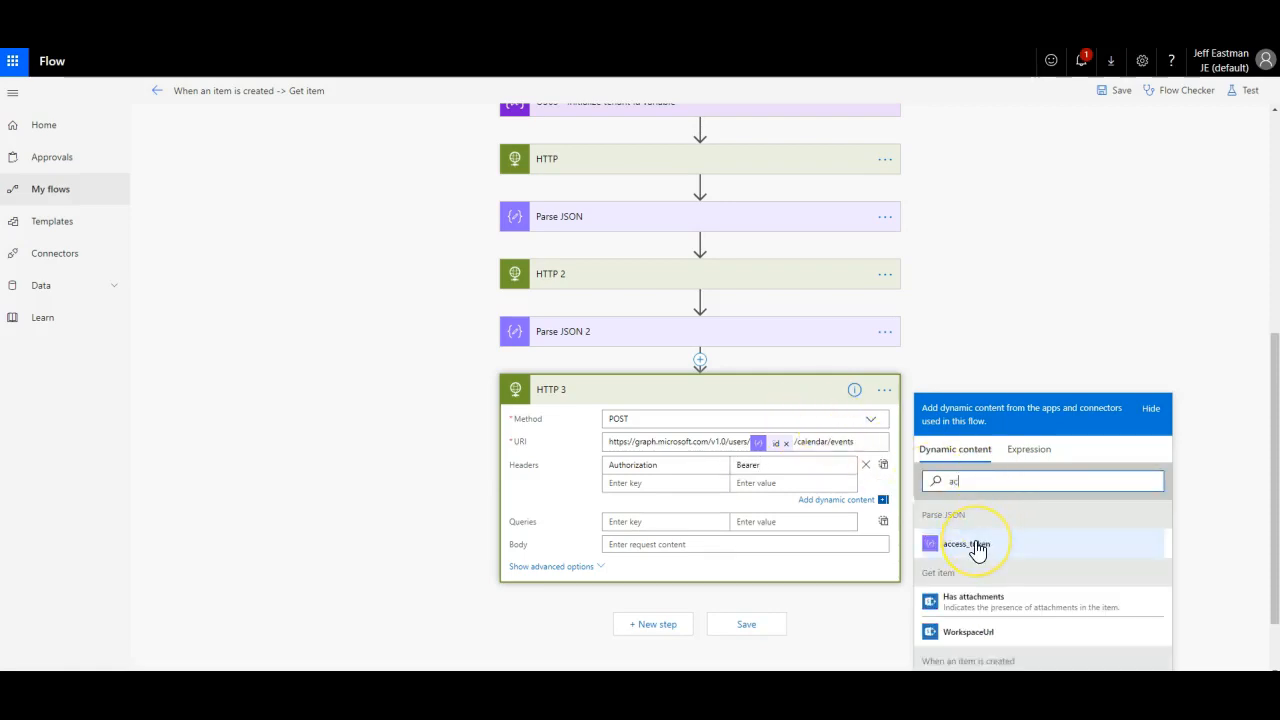
{"action": "left_click", "coordinate": [977, 549]}
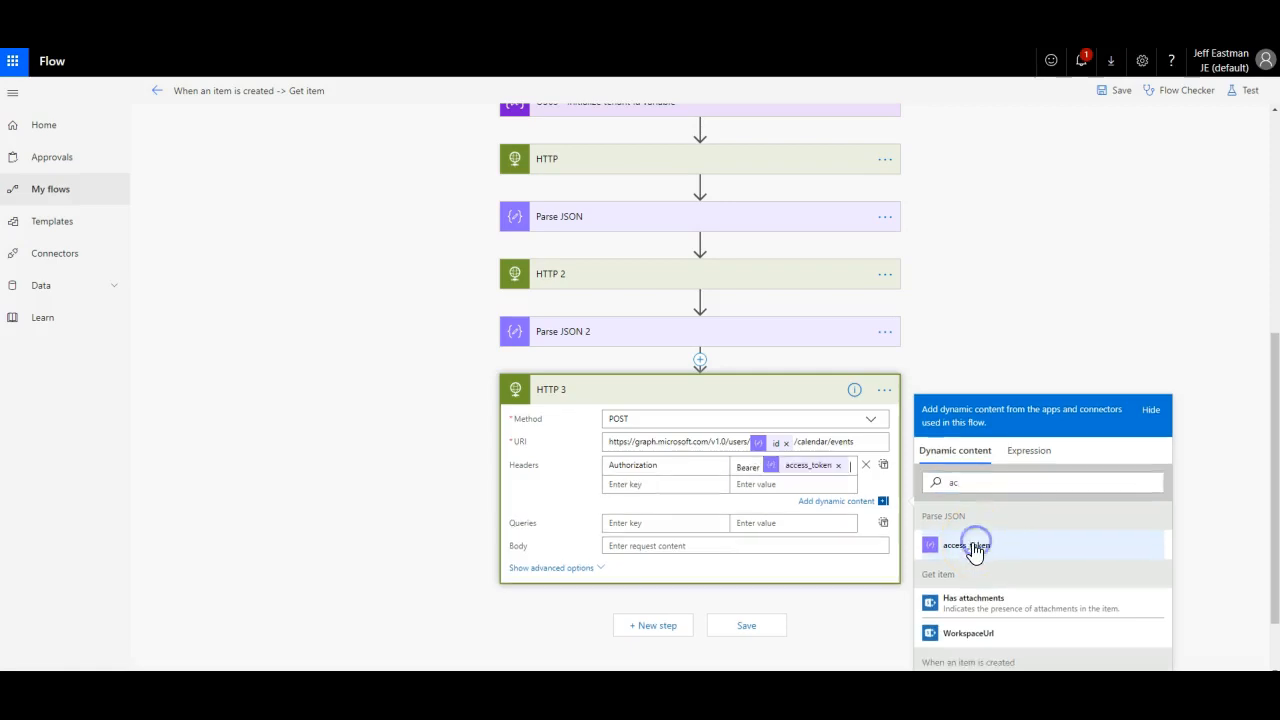
Step: Add a Content-Type header set to application/json
{"action": "left_click", "coordinate": [645, 483]}
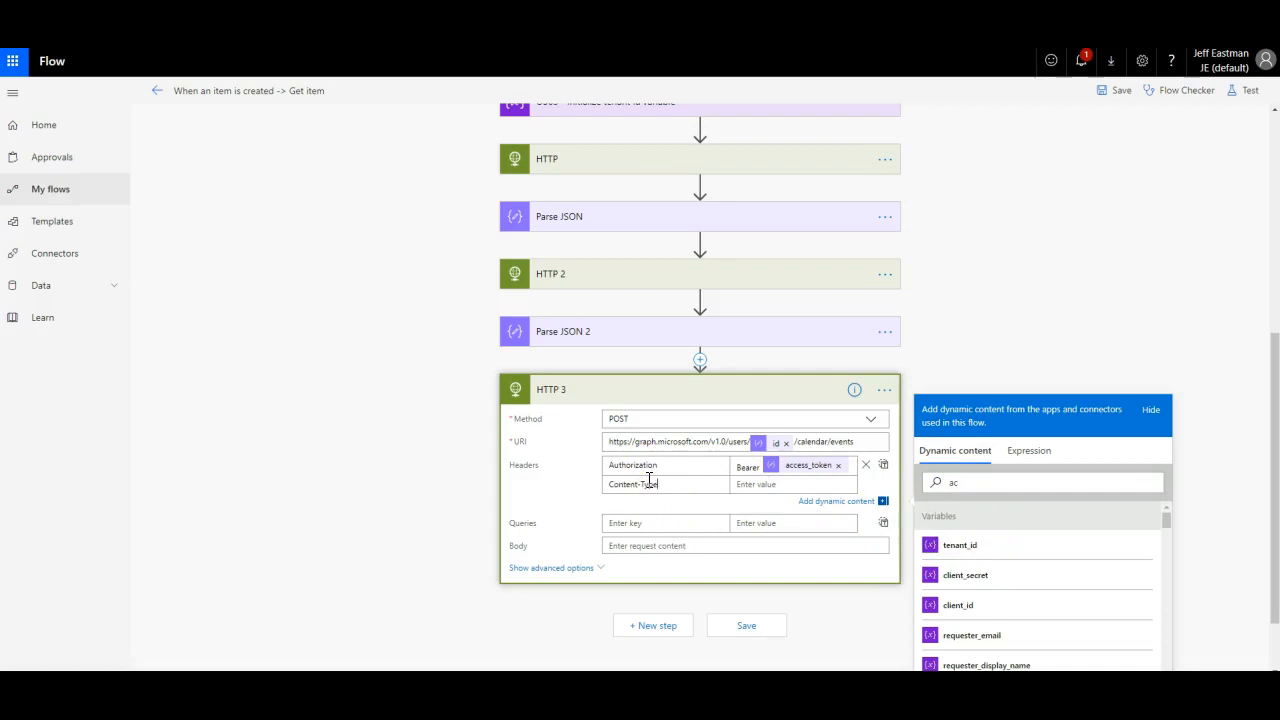
{"action": "key", "text": "Tab"}
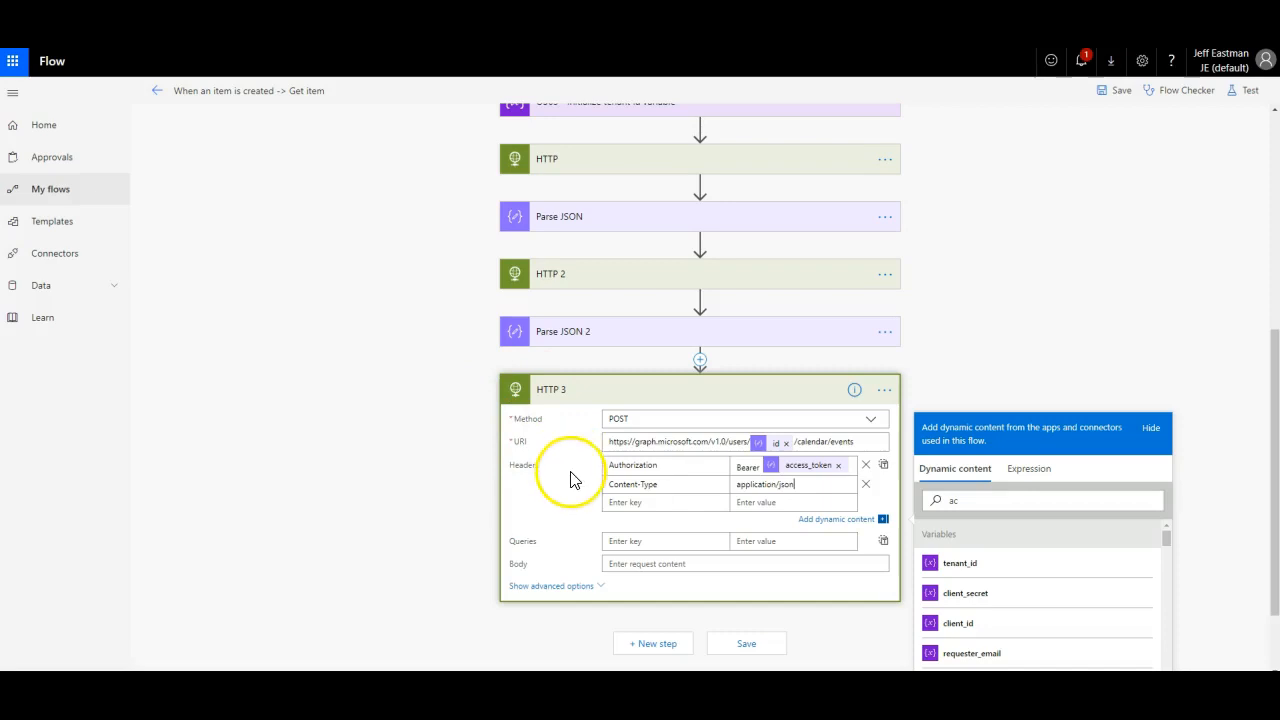
{"action": "left_click", "coordinate": [628, 563]}
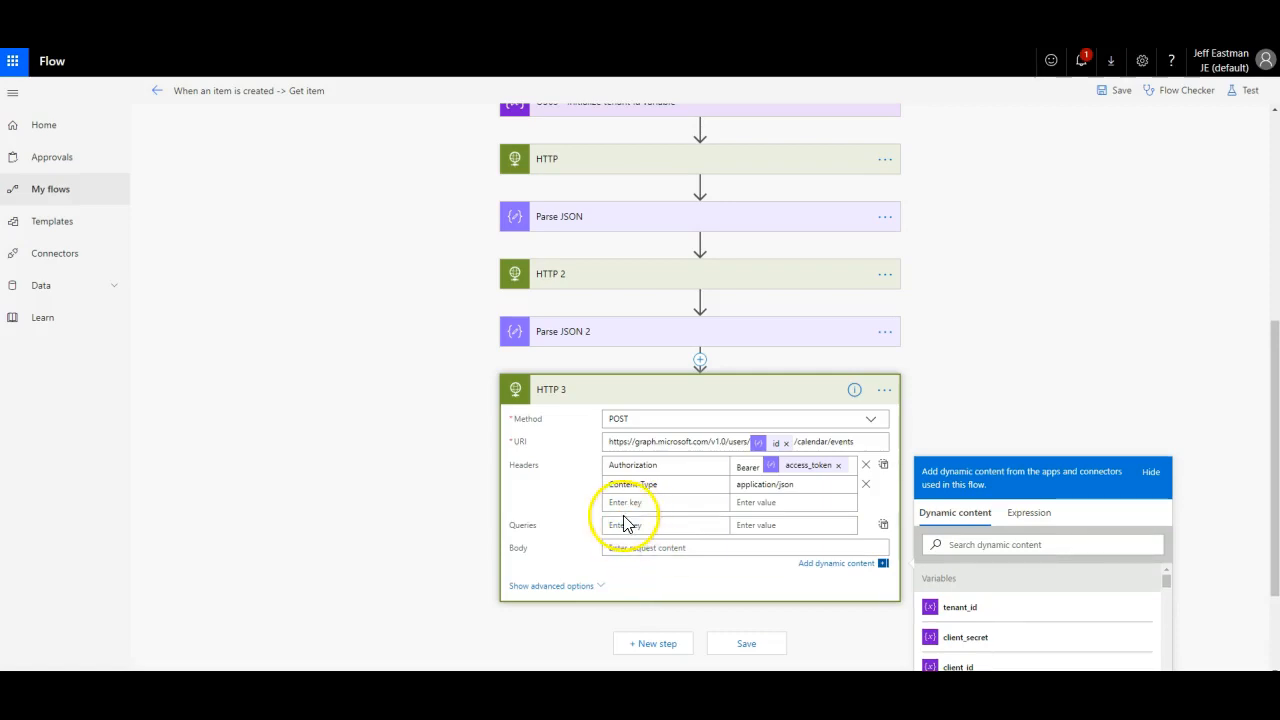
{"action": "scroll", "coordinate": [620, 510], "scroll_direction": "down", "scroll_amount": 2}
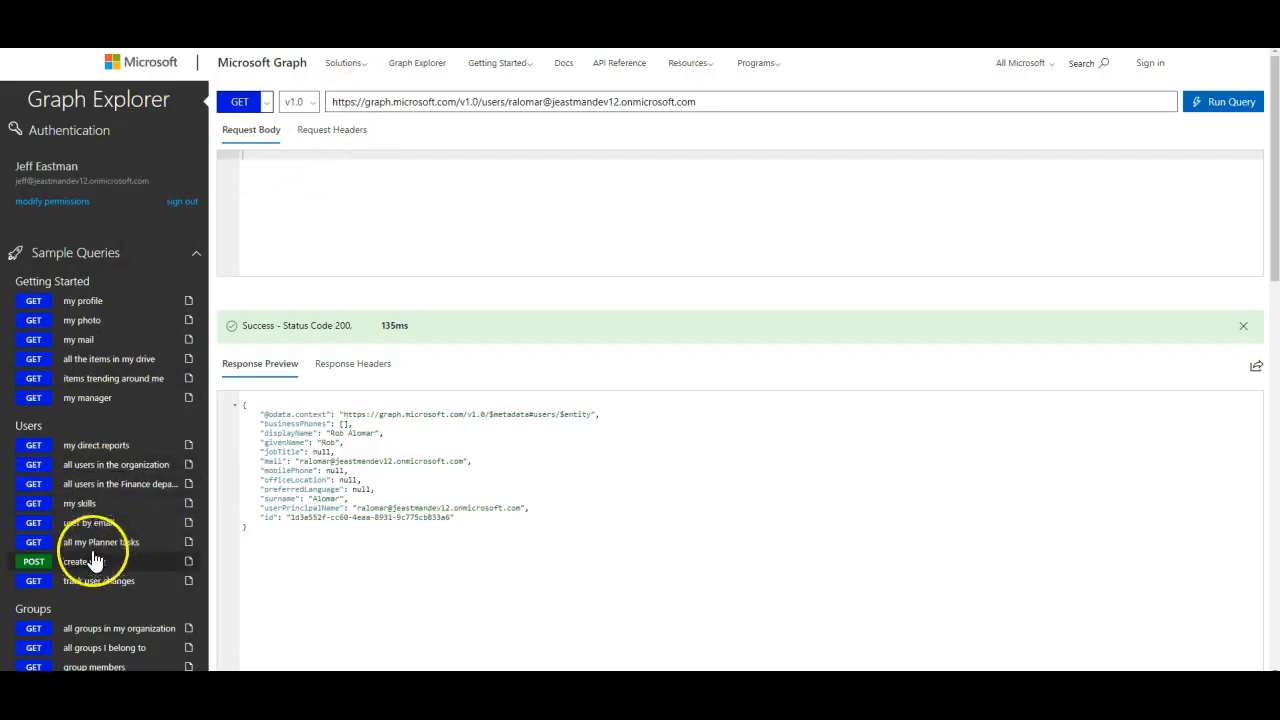
Step: Load the schedule-a-meeting POST /me/events sample and select its whole request body JSON
{"action": "scroll", "coordinate": [85, 512], "scroll_direction": "down", "scroll_amount": 1}
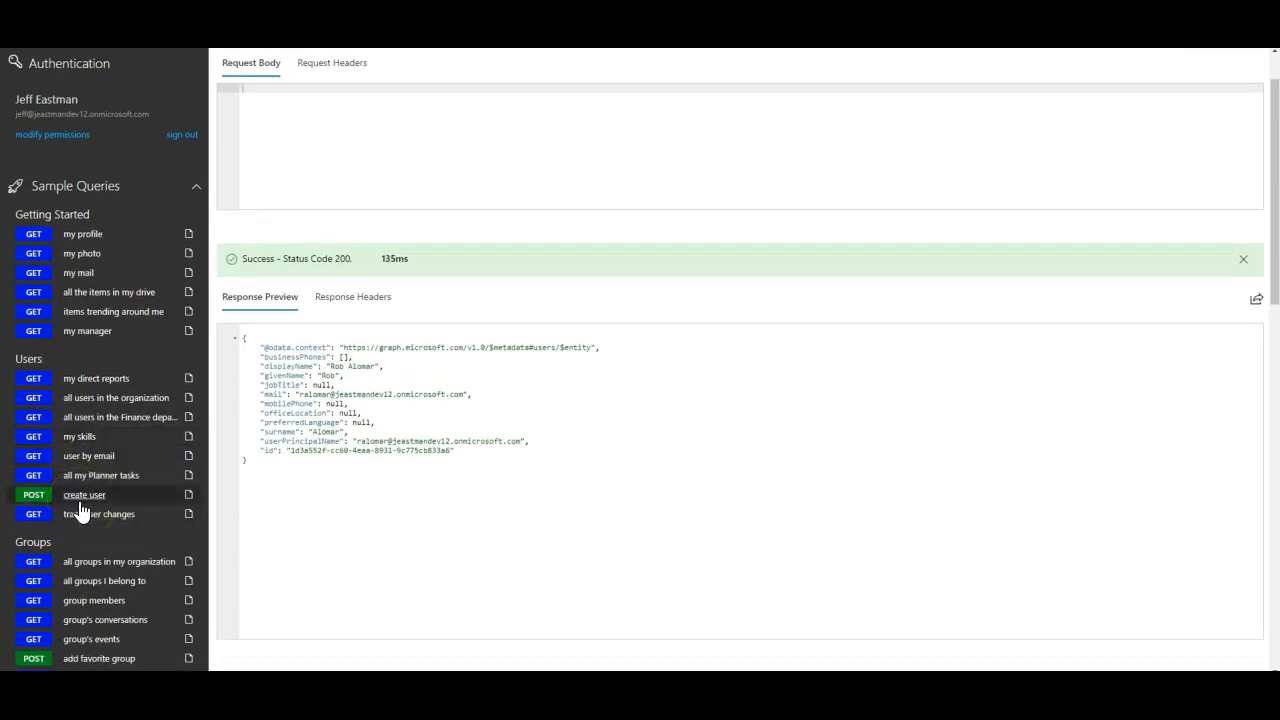
{"action": "scroll", "coordinate": [85, 520], "scroll_direction": "down", "scroll_amount": 2}
{"action": "scroll", "coordinate": [88, 530], "scroll_direction": "down", "scroll_amount": 2}
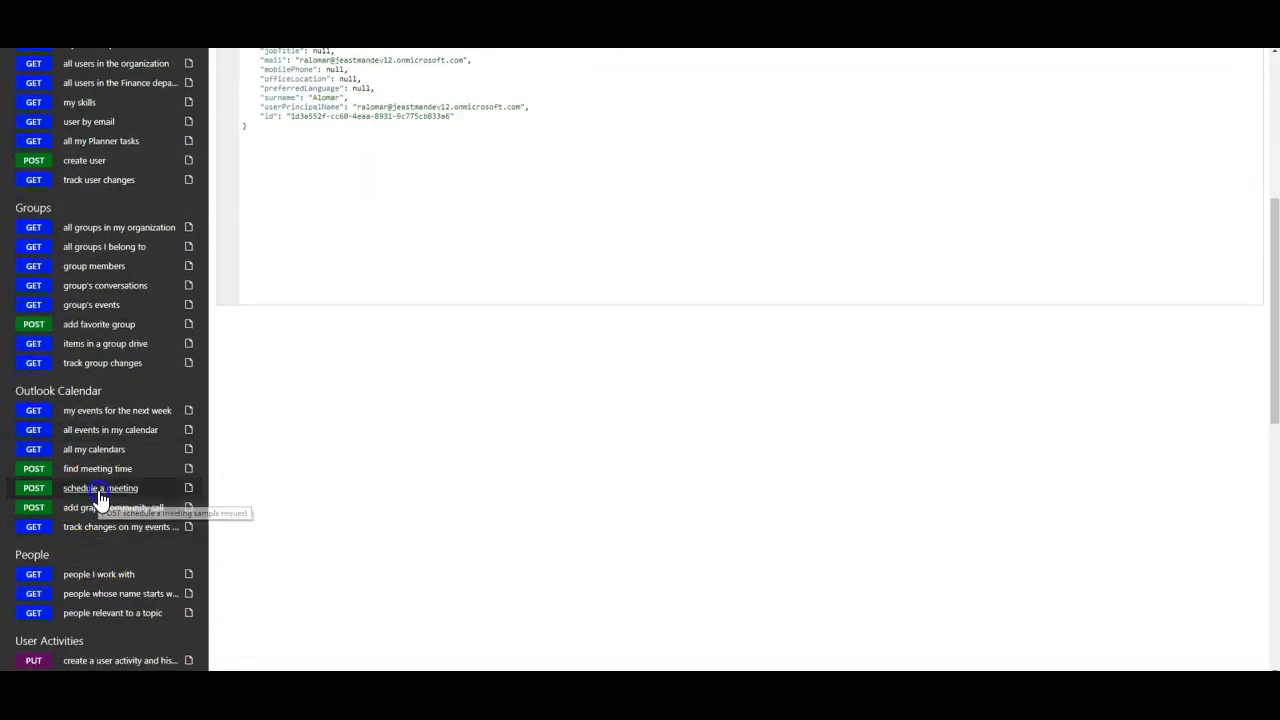
{"action": "left_click", "coordinate": [100, 489]}
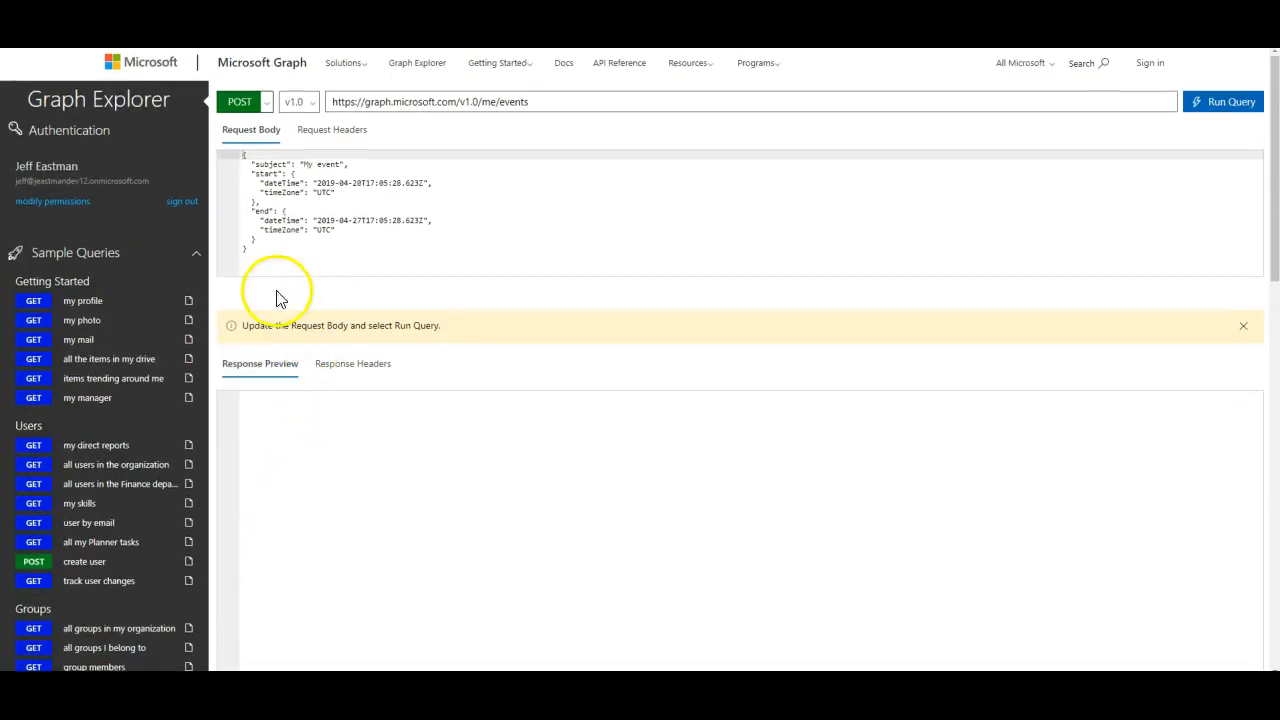
{"action": "left_click_drag", "start_coordinate": [269, 257], "coordinate": [226, 149]}
{"action": "key", "text": "ctrl+c"}
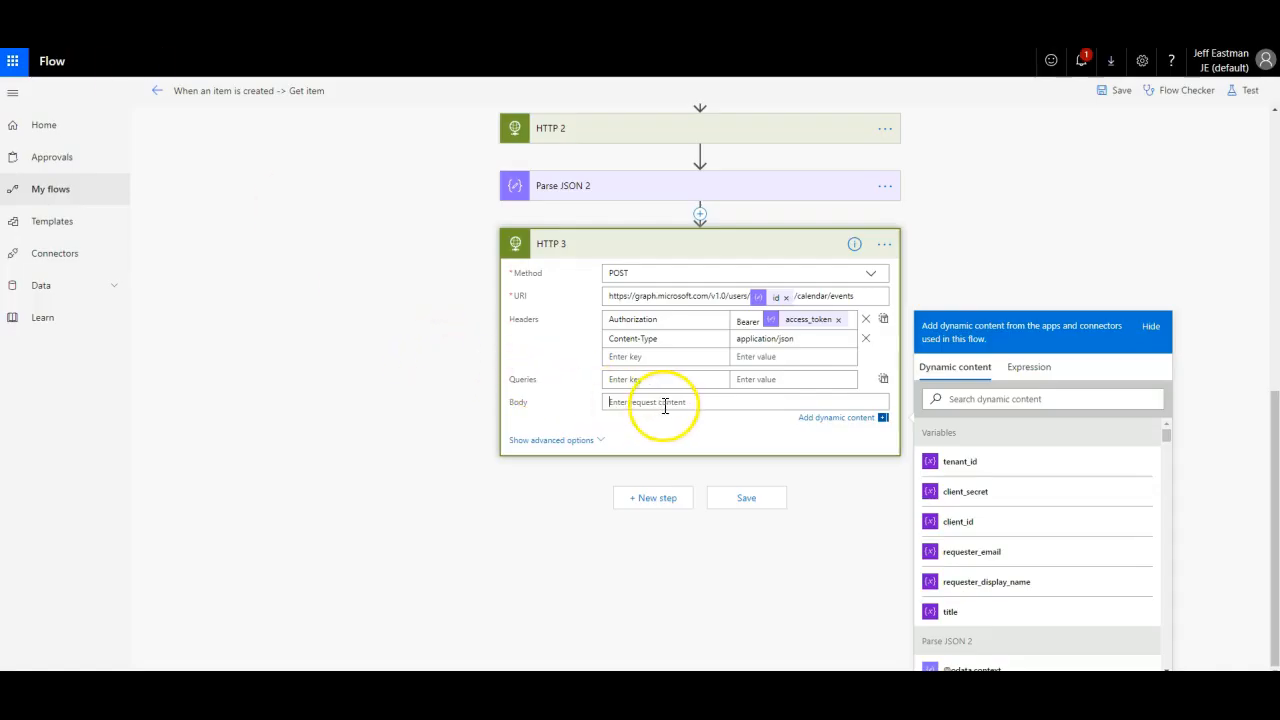
Step: Paste the event JSON into the HTTP 3 body and replace the 'My event' subject with the item's Title
{"action": "left_click", "coordinate": [665, 403]}
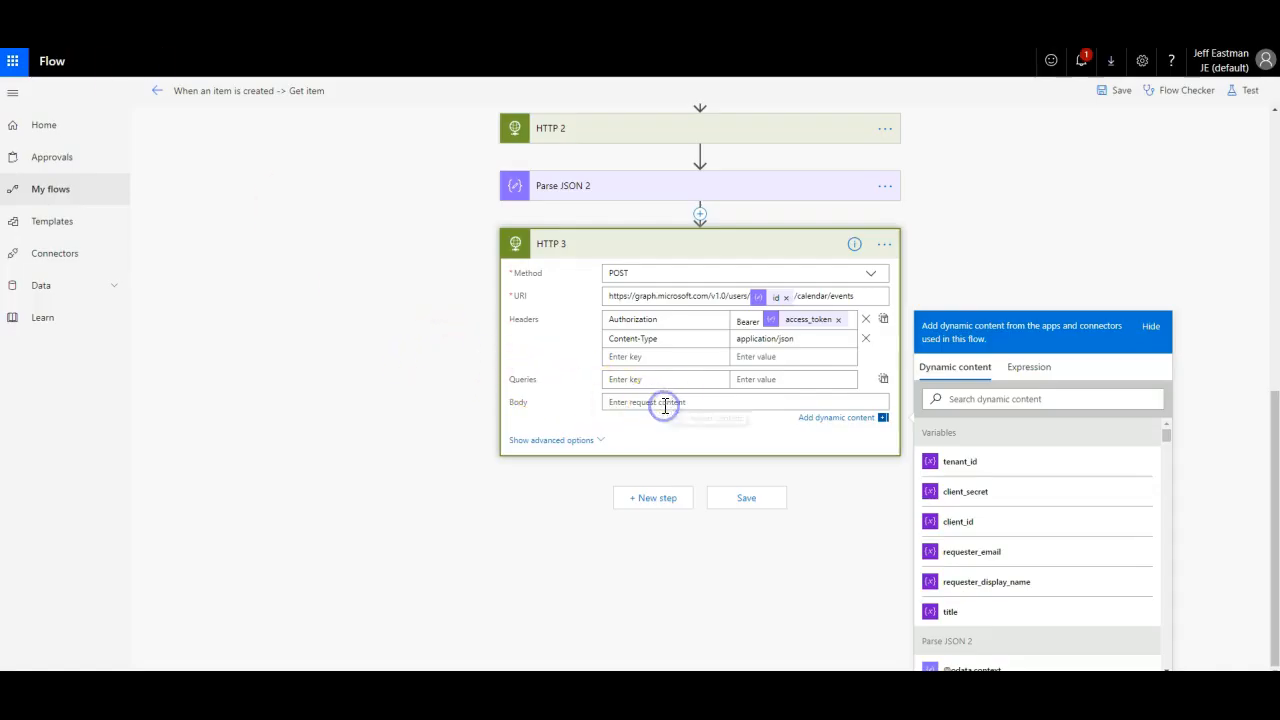
{"action": "key", "text": "ctrl+v"}
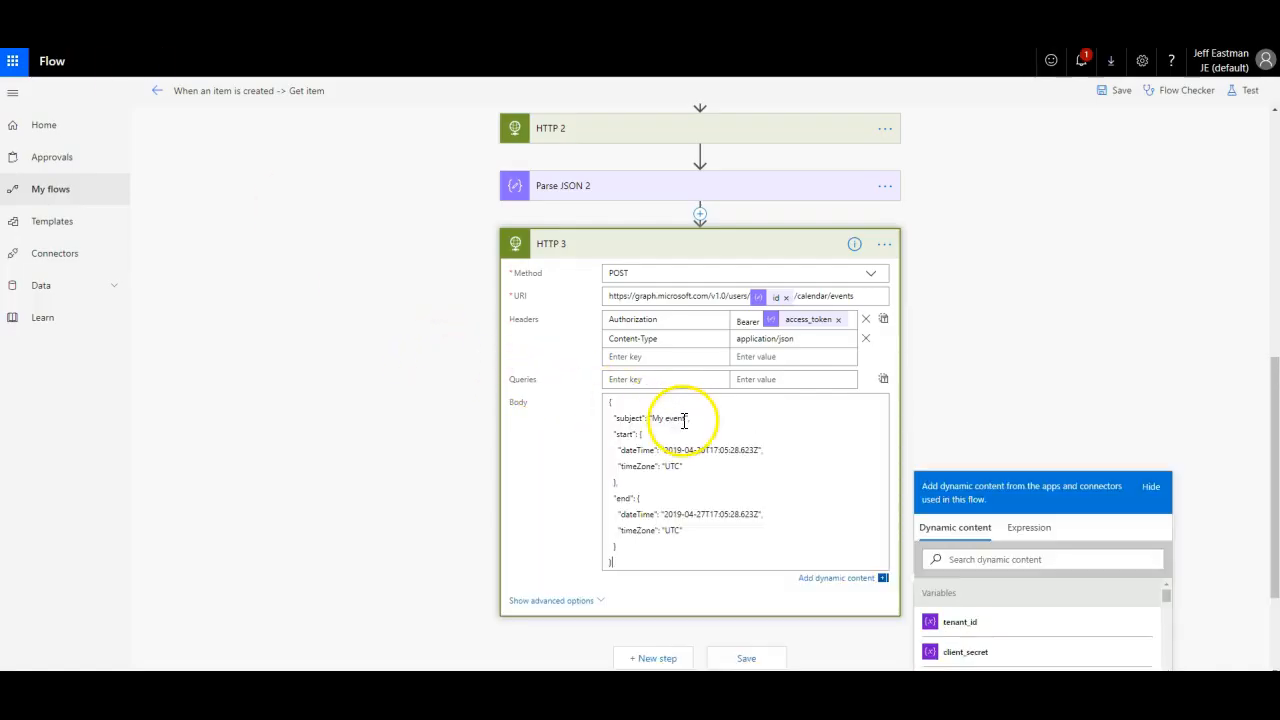
{"action": "left_click", "coordinate": [686, 418]}
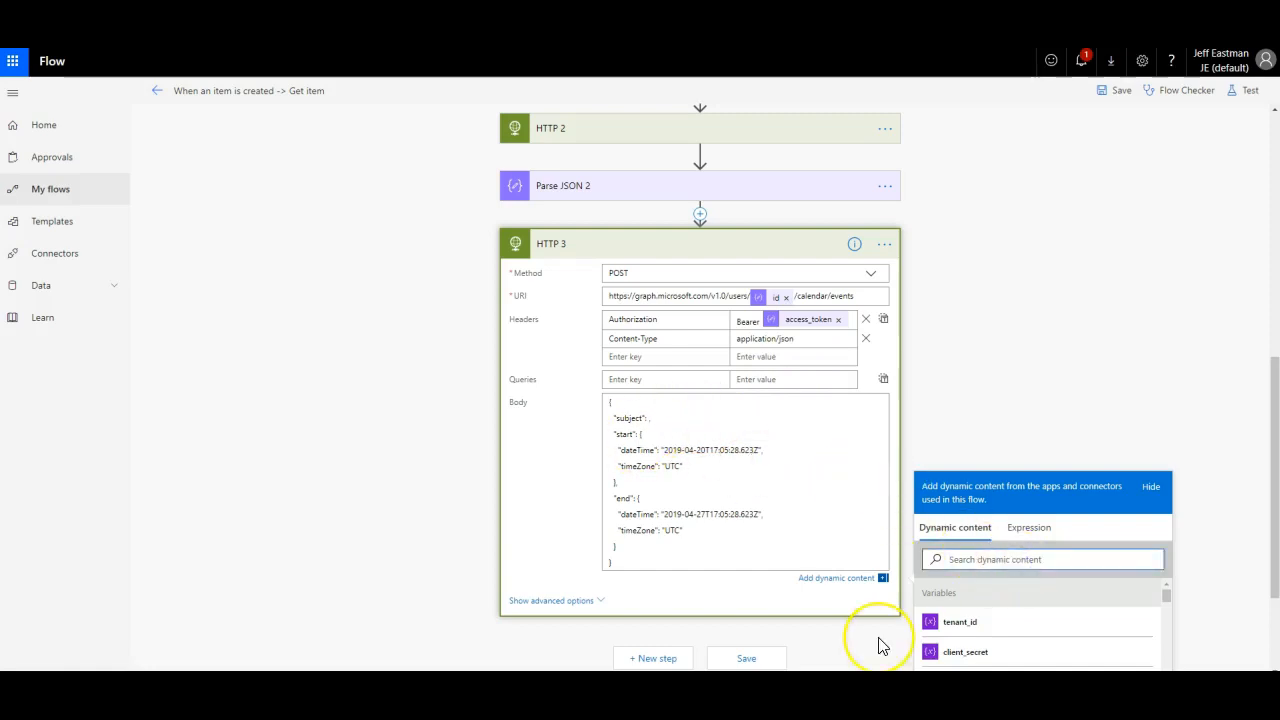
{"action": "scroll", "coordinate": [1166, 320], "scroll_direction": "down", "scroll_amount": 3}
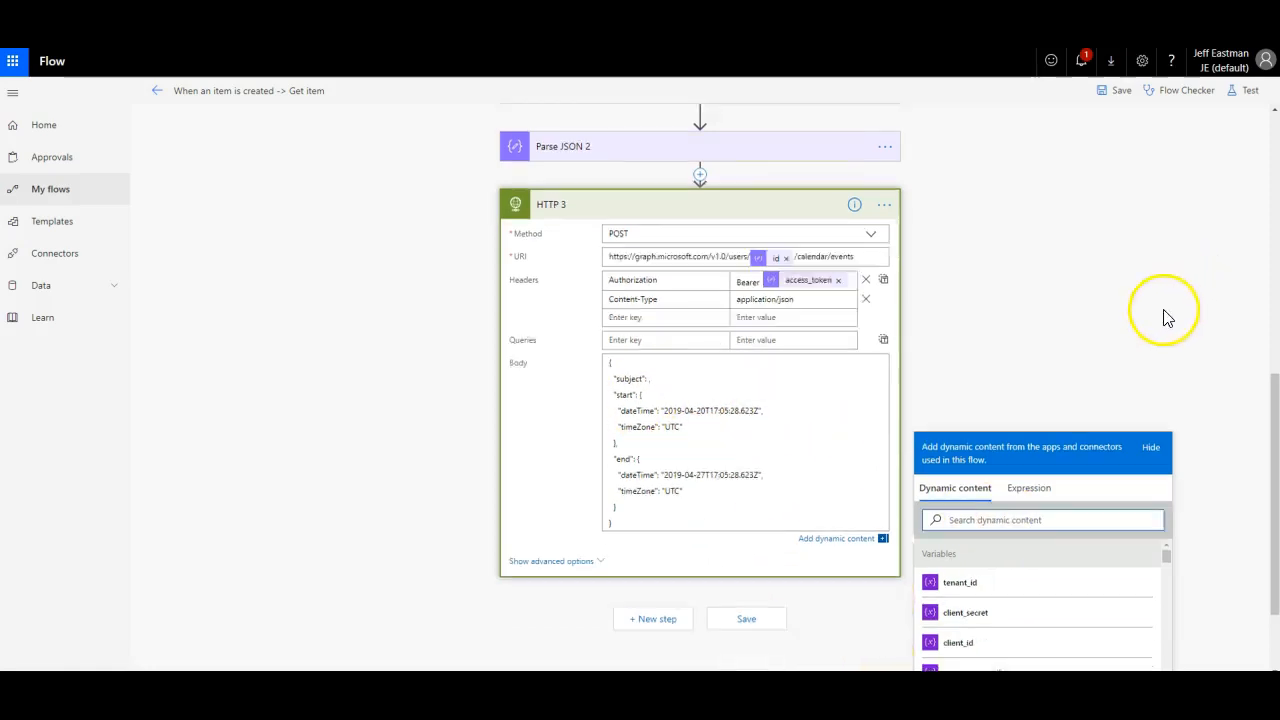
{"action": "left_click", "coordinate": [1048, 421]}
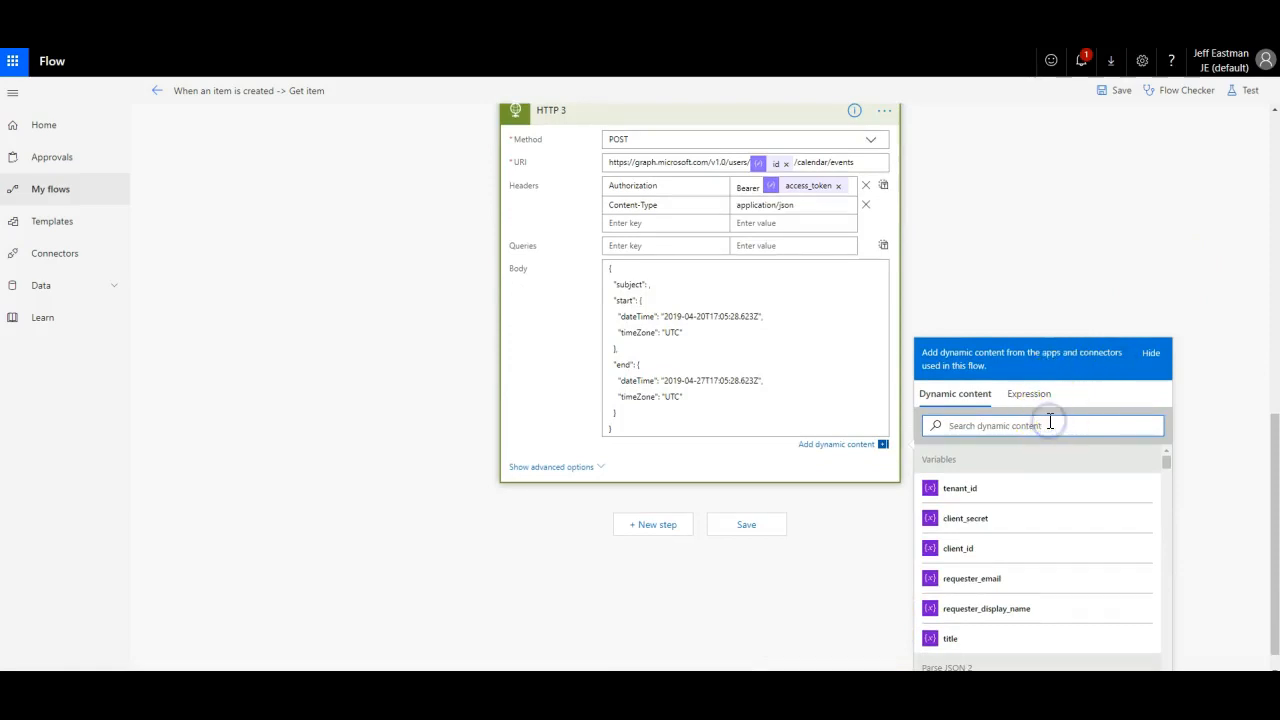
{"action": "type", "text": "tit"}
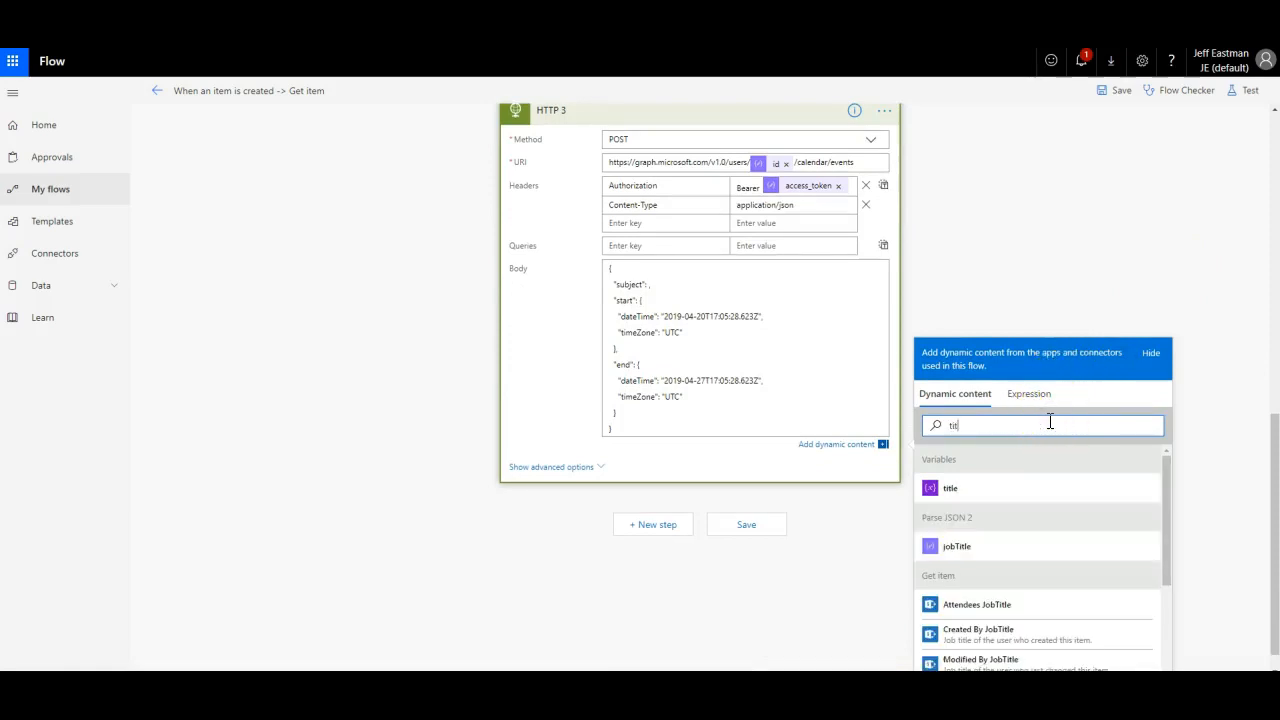
{"action": "scroll", "coordinate": [1163, 457], "scroll_direction": "down", "scroll_amount": 1}
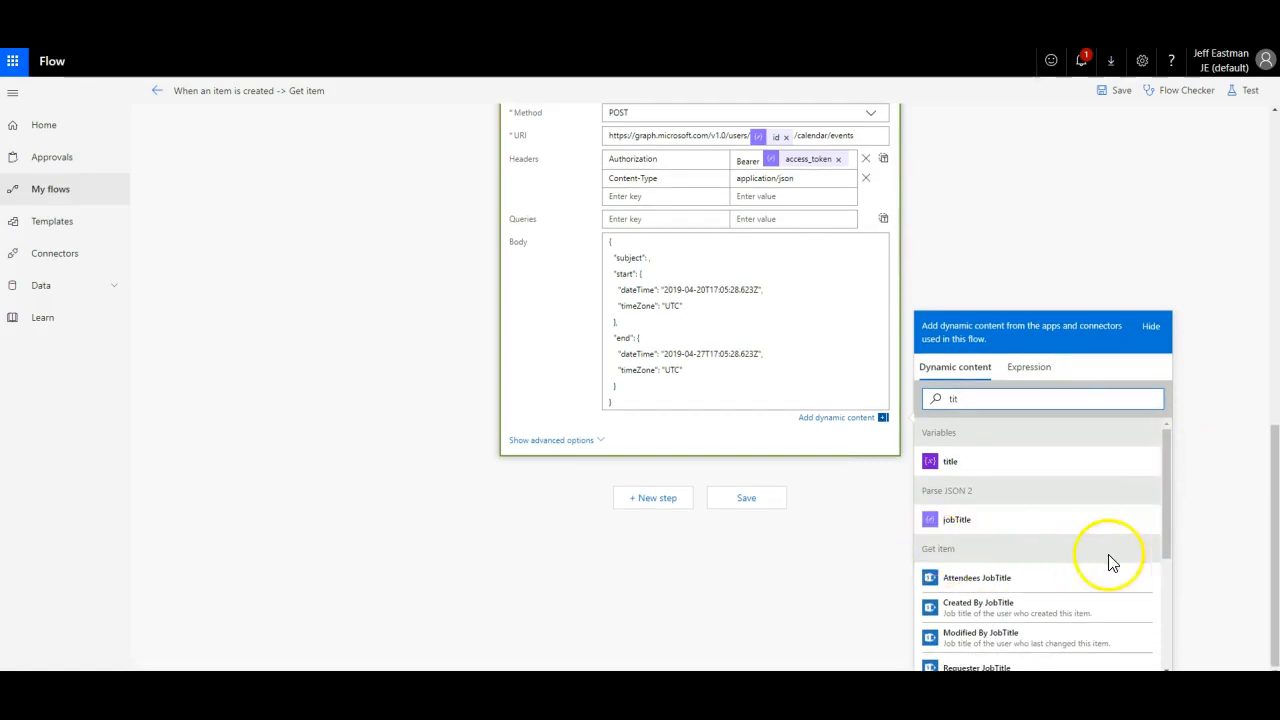
{"action": "mouse_move", "coordinate": [1275, 551]}
{"action": "left_mouse_down"}
{"action": "mouse_move", "coordinate": [1251, 437]}
{"action": "mouse_move", "coordinate": [1234, 206]}
{"action": "mouse_move", "coordinate": [1260, 294]}
{"action": "mouse_move", "coordinate": [1263, 569]}
{"action": "left_mouse_up"}
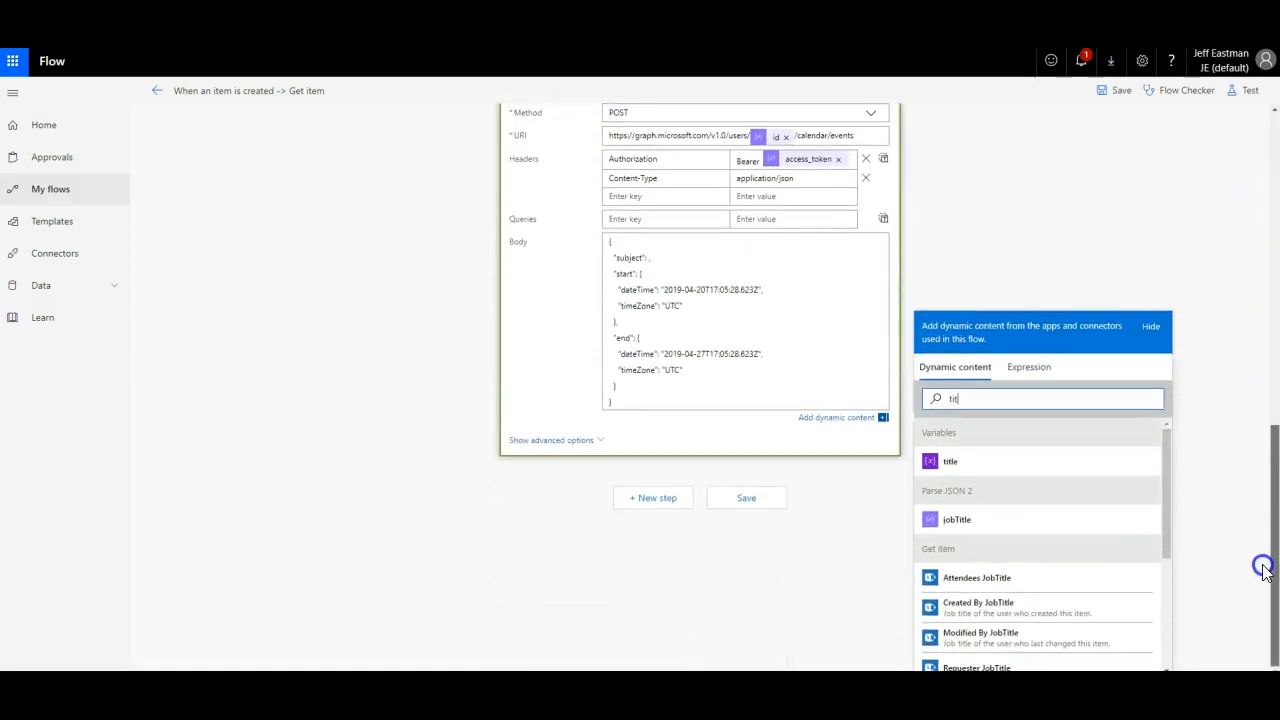
{"action": "left_click_drag", "start_coordinate": [1168, 470], "coordinate": [1166, 542]}
{"action": "left_click", "coordinate": [971, 552]}
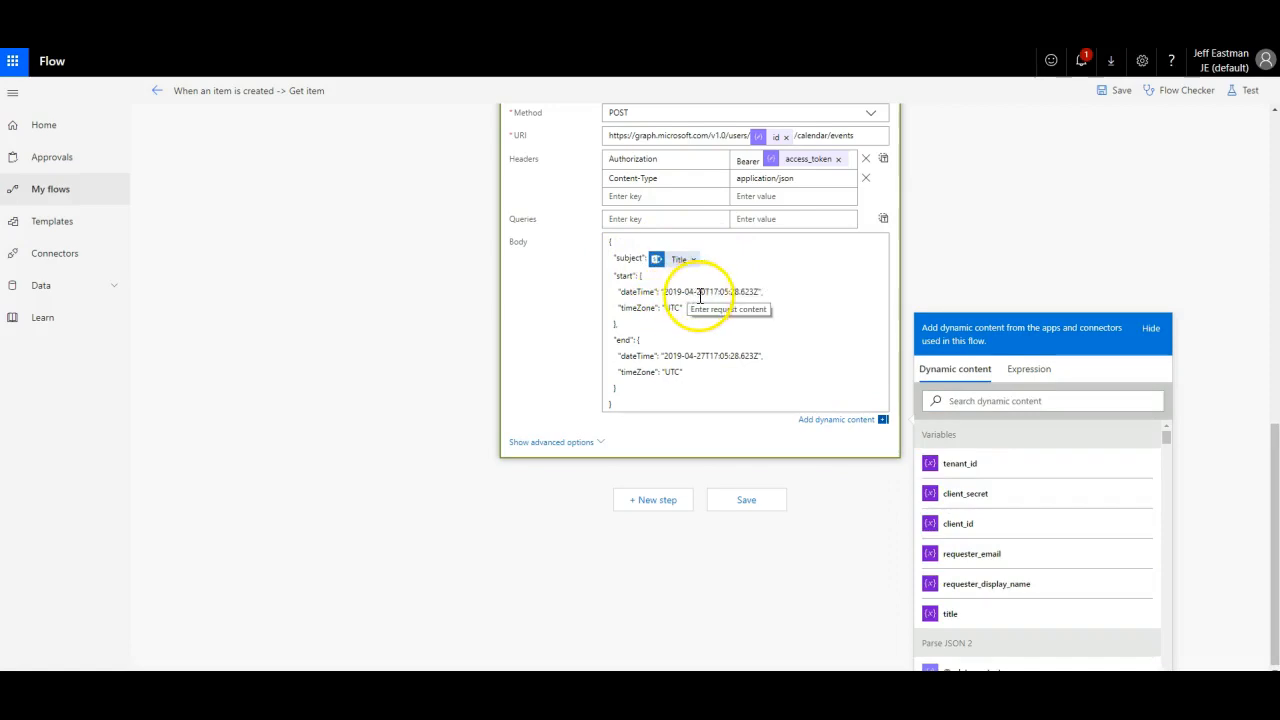
Step: Replace the sample start dateTime in HTTP 3's body with the item's Start Time
{"action": "left_click", "coordinate": [762, 290]}
{"action": "left_click", "coordinate": [660, 370]}
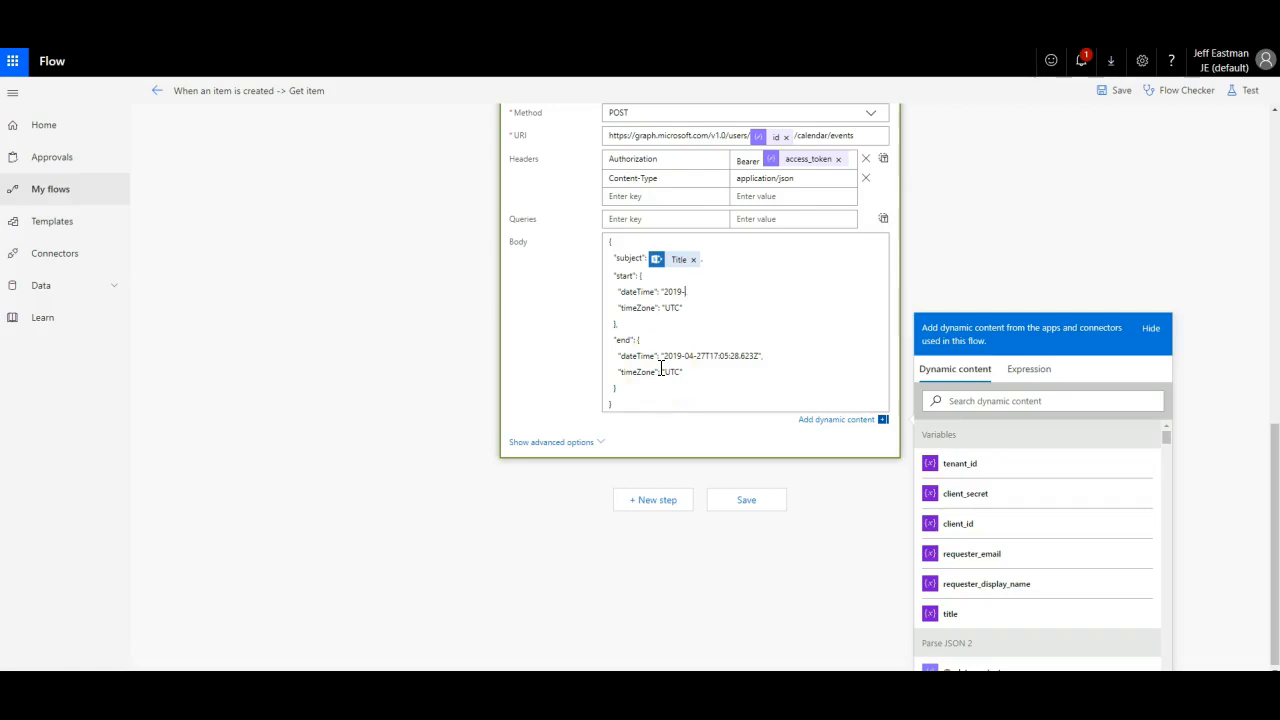
{"action": "key", "text": "BackSpace"}
{"action": "left_click", "coordinate": [1043, 400]}
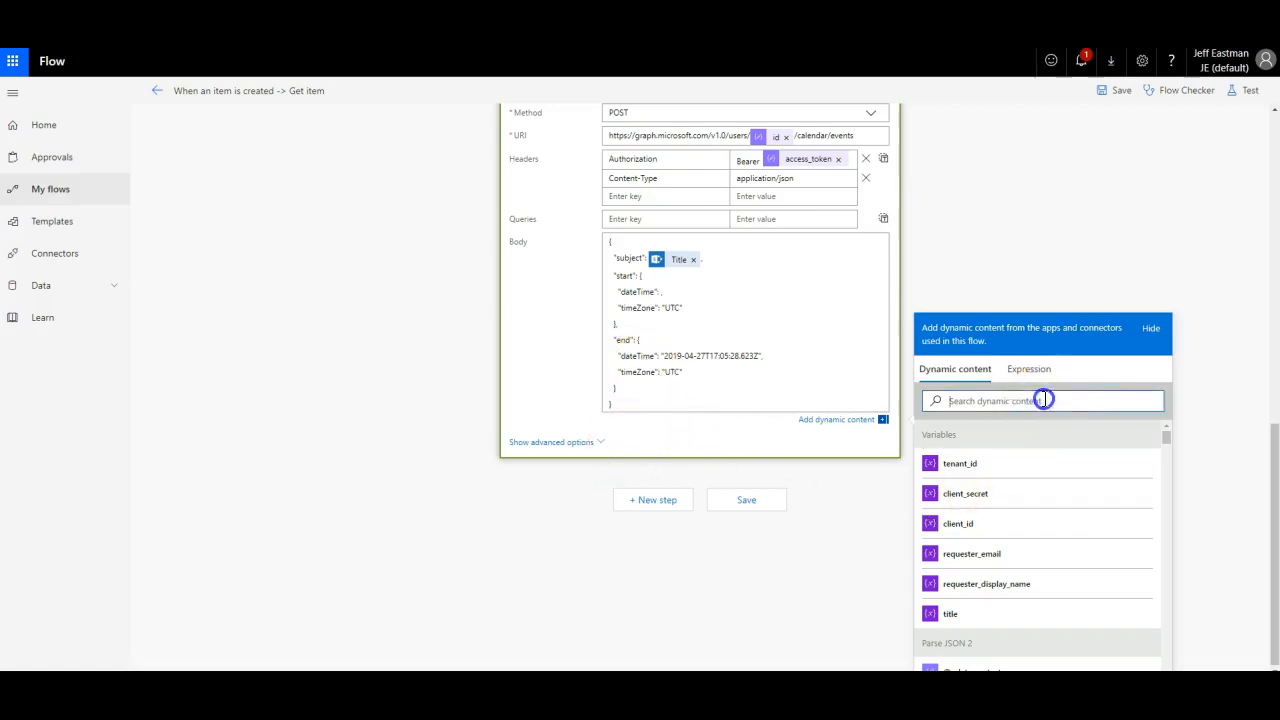
{"action": "type", "text": "star"}
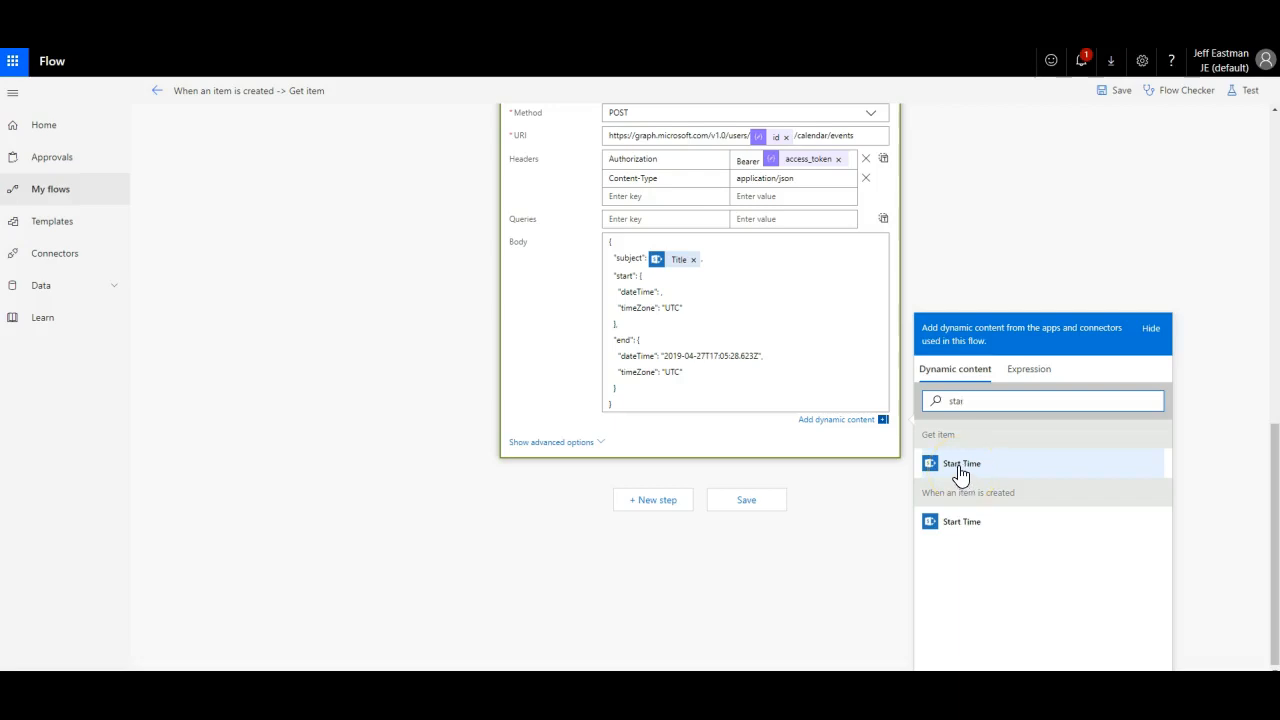
{"action": "left_click", "coordinate": [960, 466]}
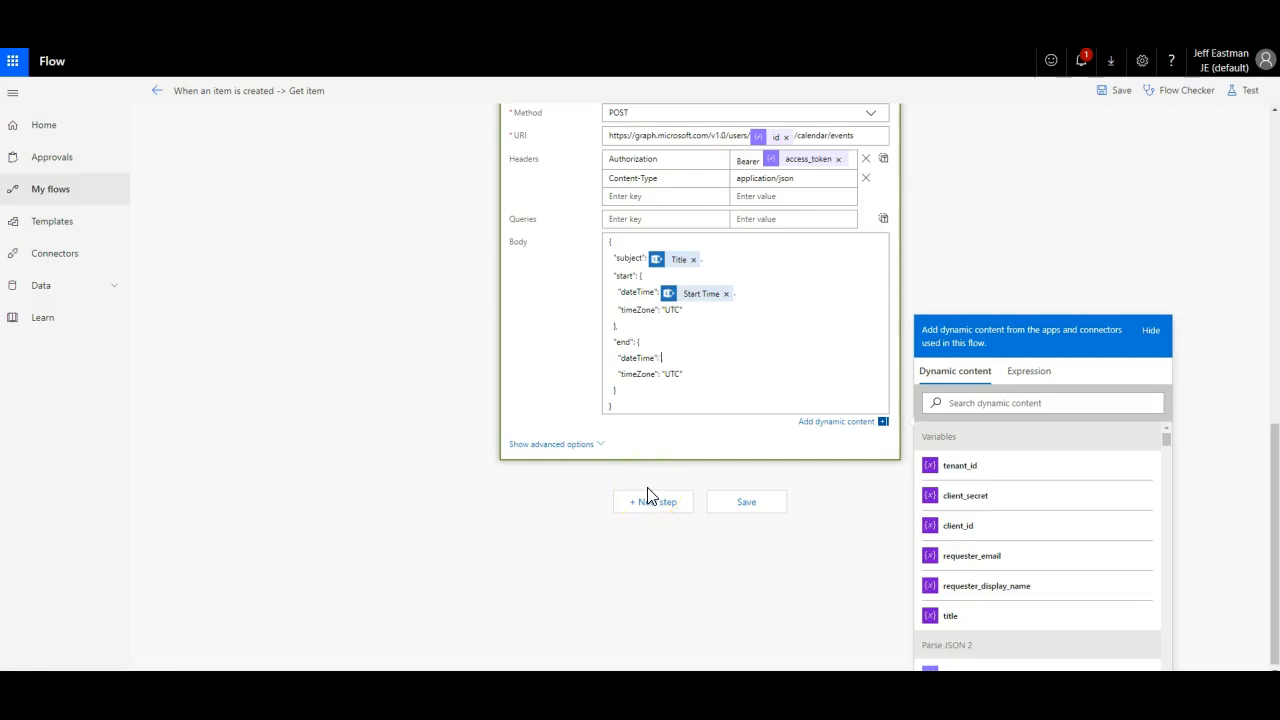
Step: Replace the sample end dateTime with the item's End Time from Dynamic content
{"action": "left_click", "coordinate": [659, 402]}
{"action": "left_click", "coordinate": [958, 402]}
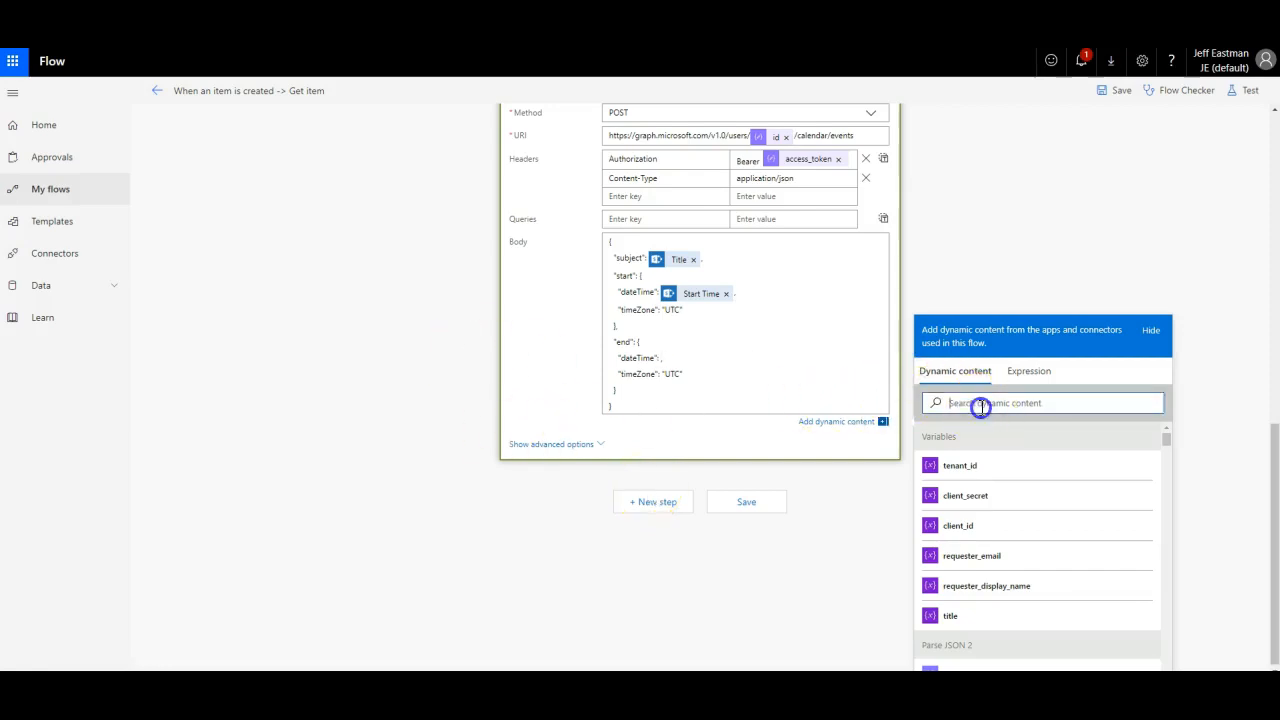
{"action": "type", "text": "en"}
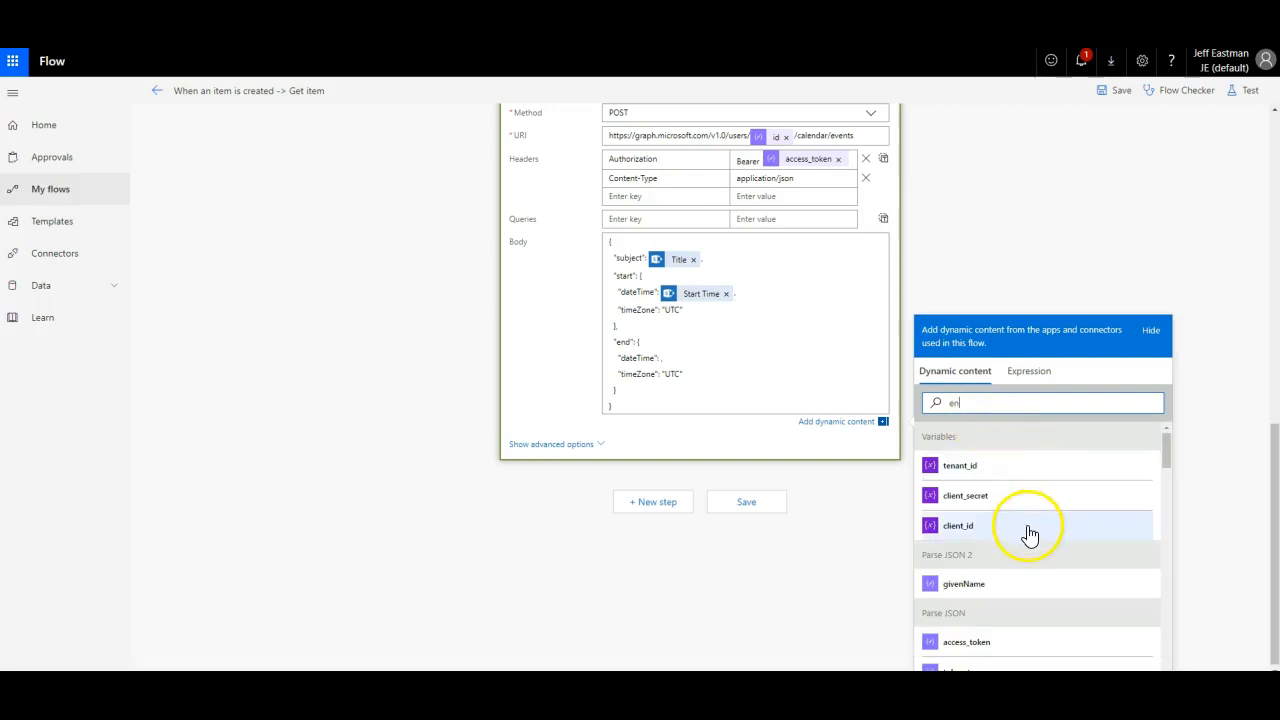
{"action": "type", "text": "d"}
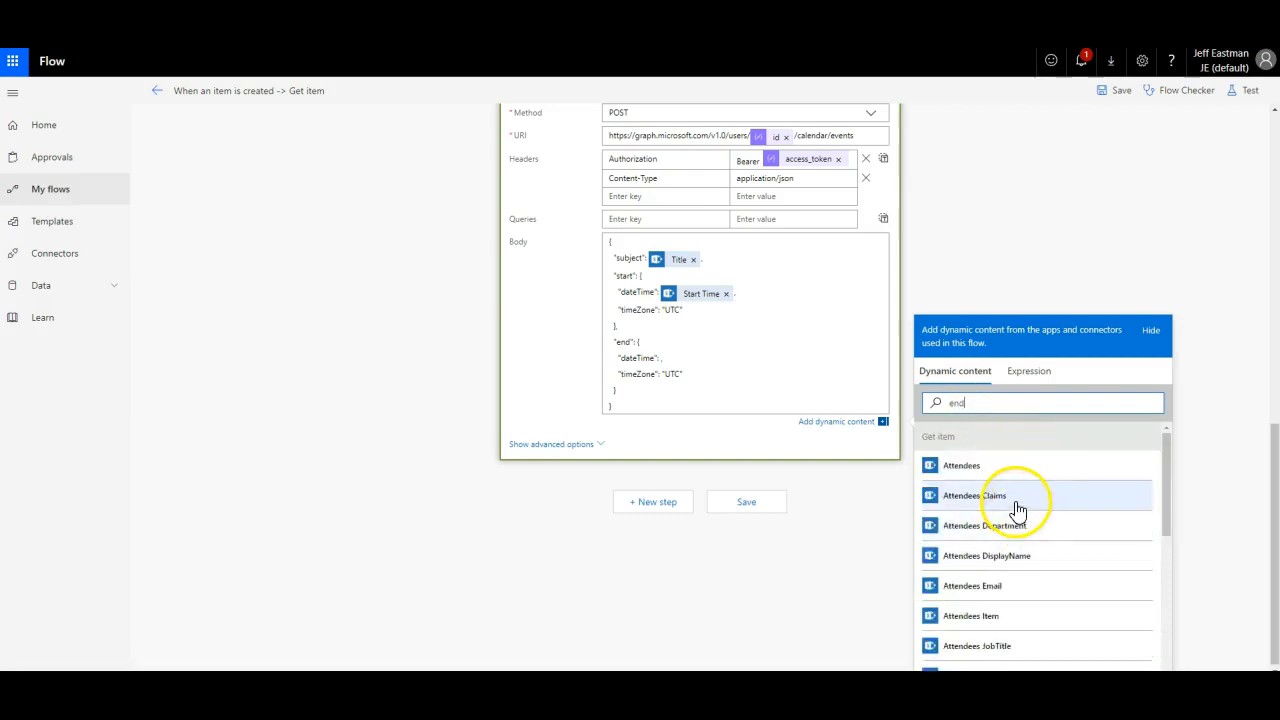
{"action": "scroll", "coordinate": [1012, 500], "scroll_direction": "down", "scroll_amount": 1}
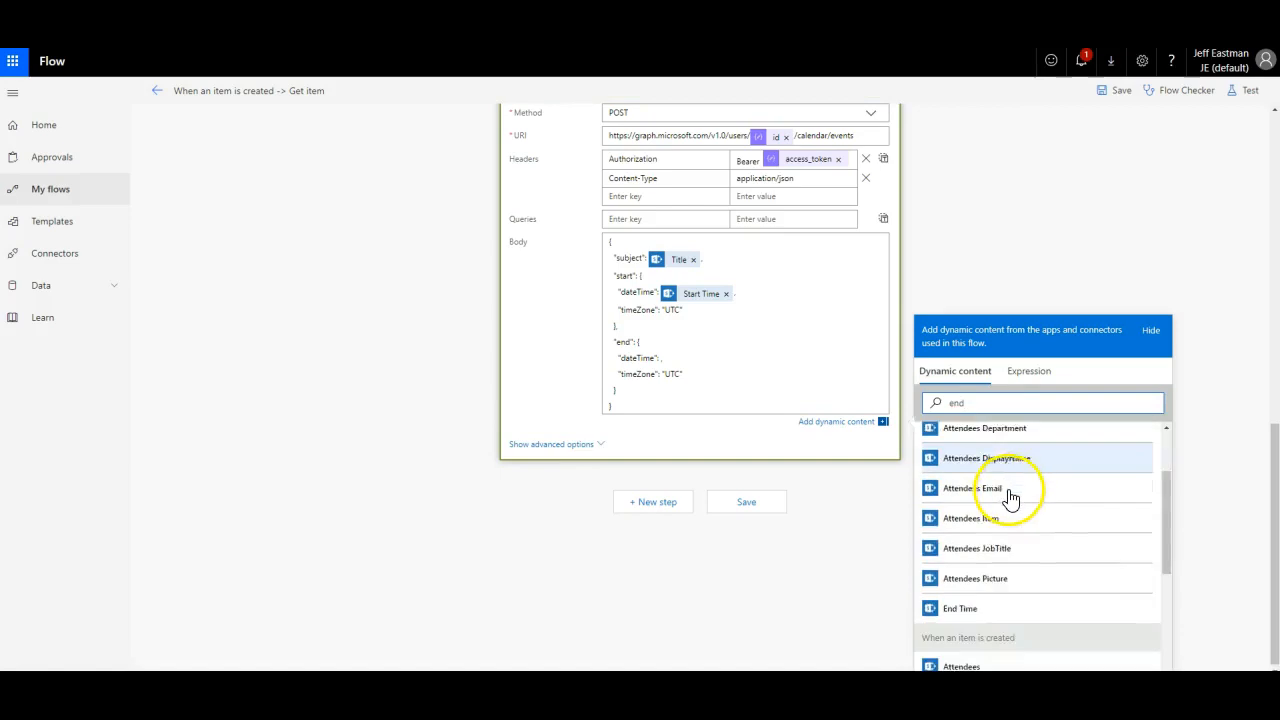
{"action": "scroll", "coordinate": [1012, 497], "scroll_direction": "down", "scroll_amount": 1}
{"action": "scroll", "coordinate": [997, 505], "scroll_direction": "up", "scroll_amount": 2}
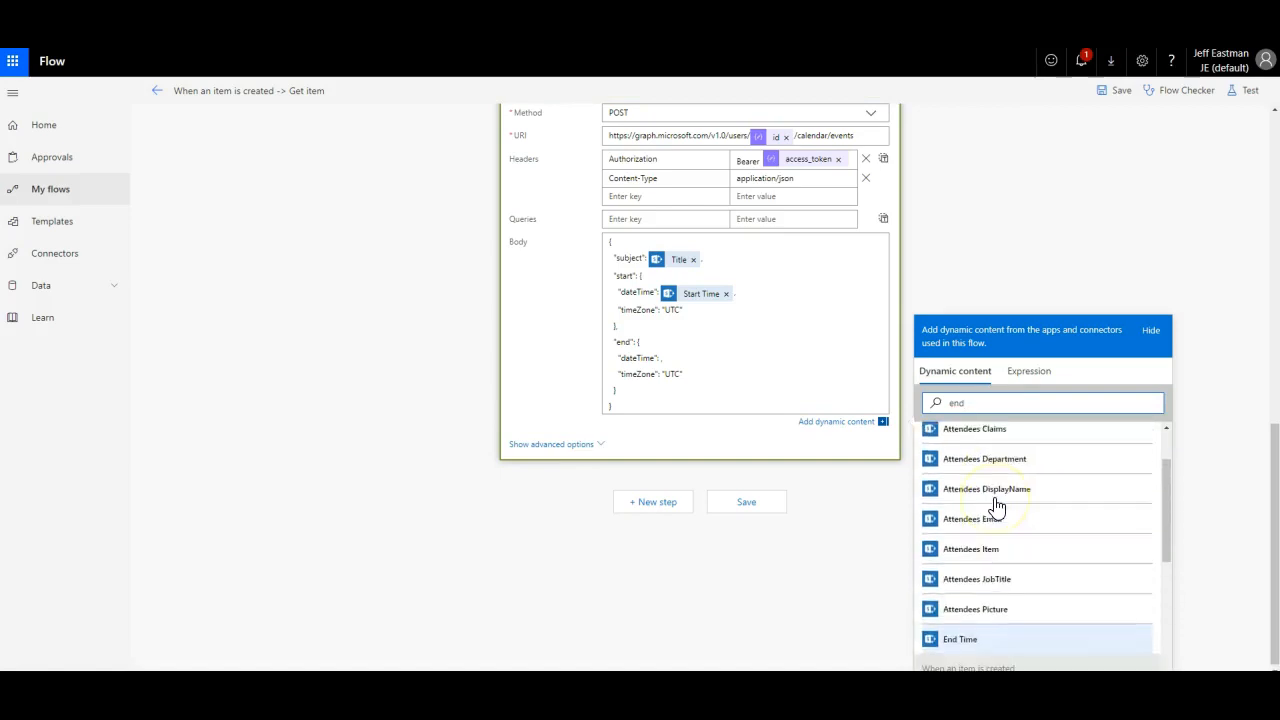
{"action": "scroll", "coordinate": [994, 500], "scroll_direction": "down", "scroll_amount": 2}
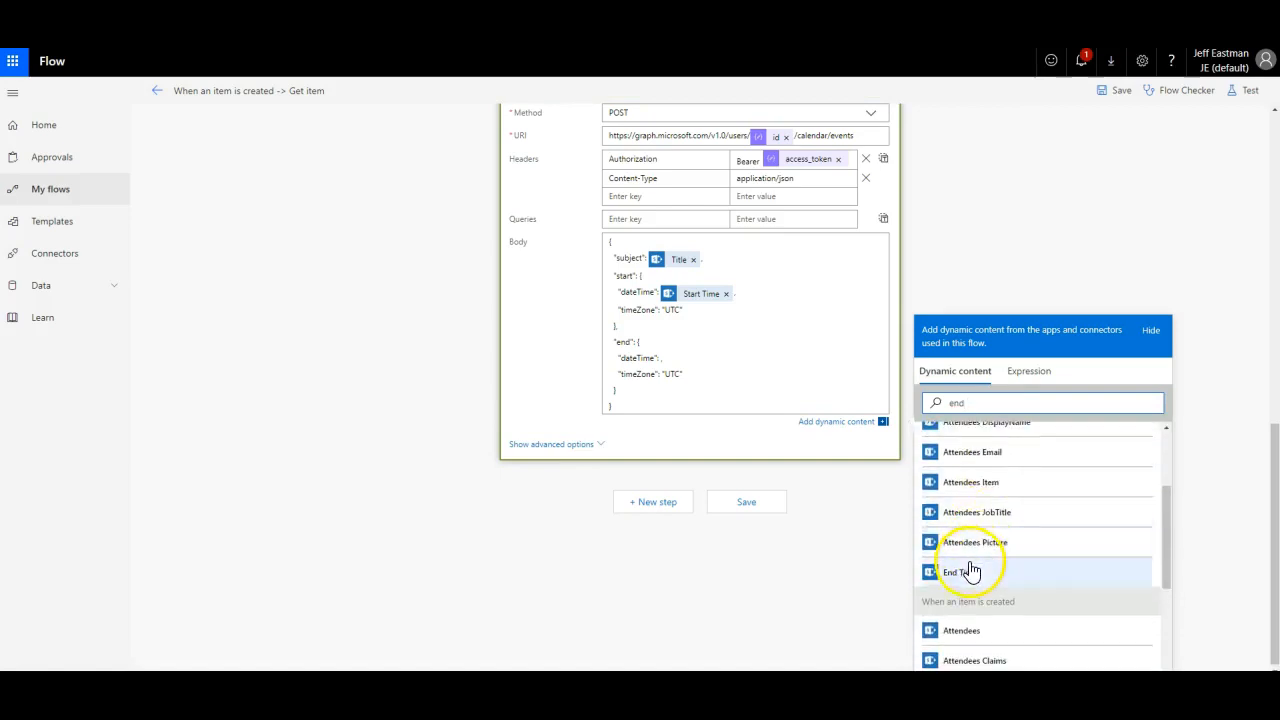
{"action": "left_click", "coordinate": [966, 571]}
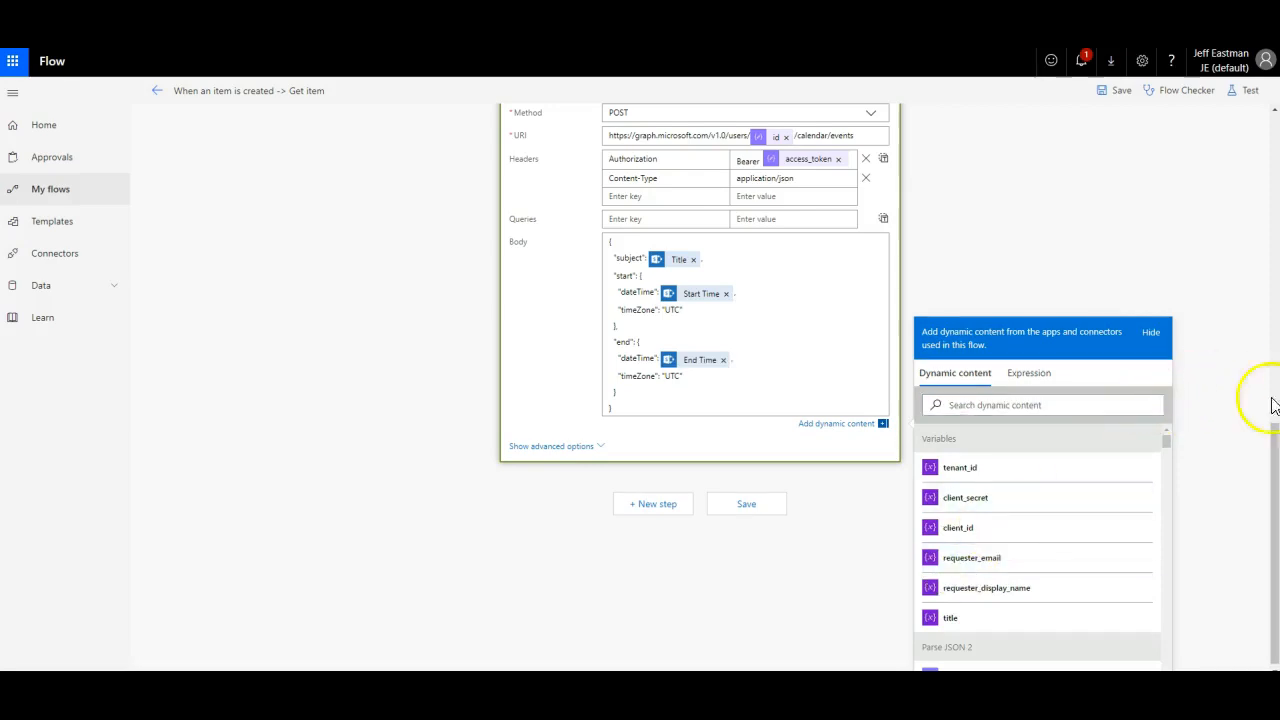
Step: Save the flow with HTTP 3's finished calendar-event request until the header shows Saved
{"action": "left_click", "coordinate": [754, 505]}
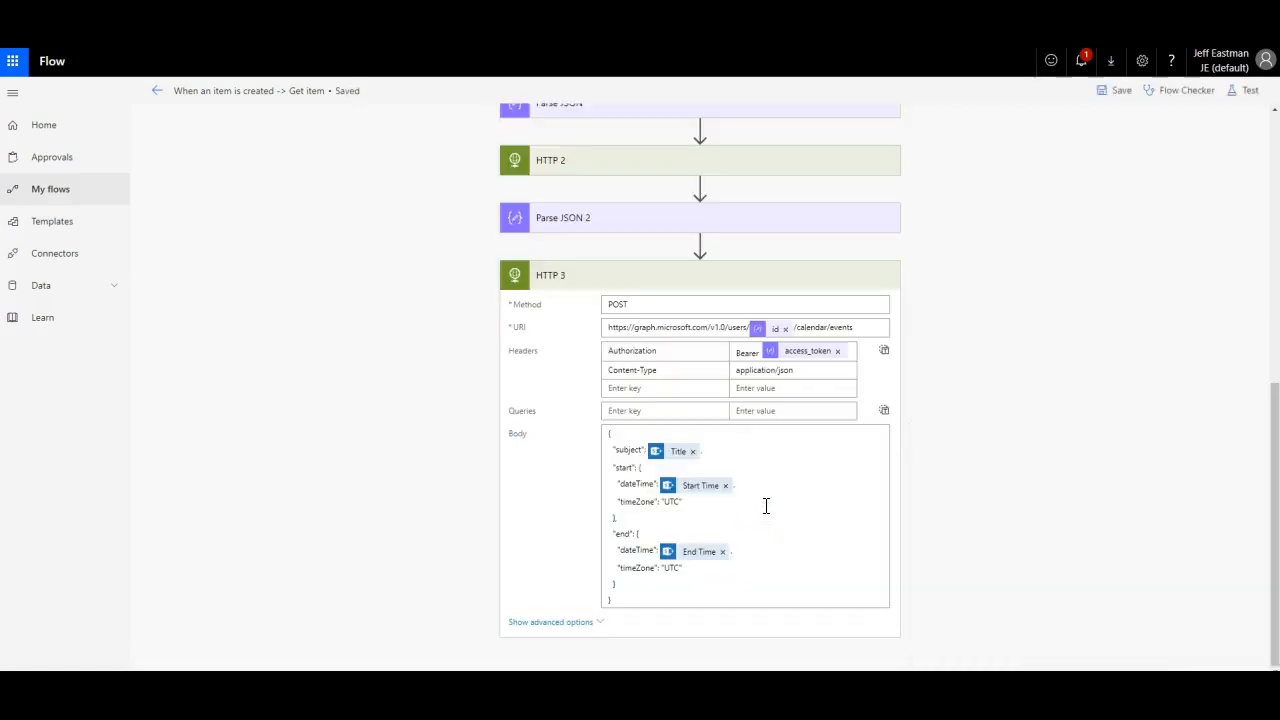
{"action": "left_click", "coordinate": [760, 656]}
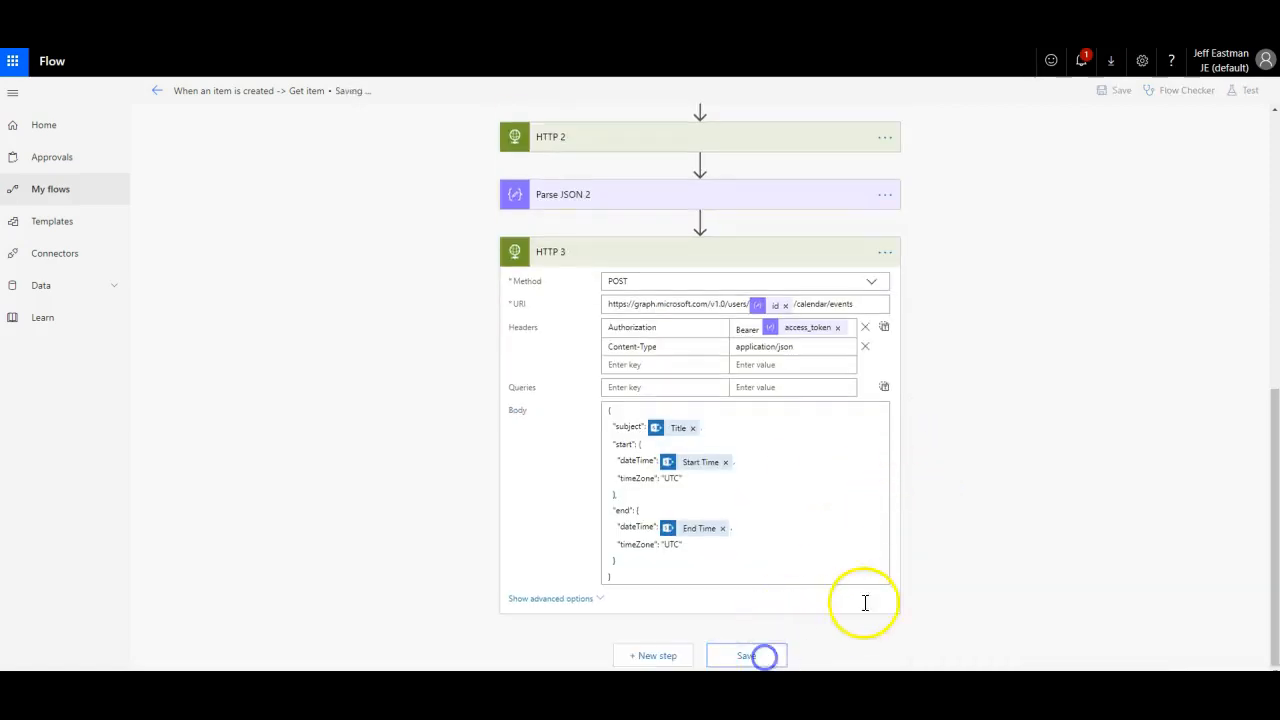
{"action": "scroll", "coordinate": [1080, 472], "scroll_direction": "up", "scroll_amount": 2}
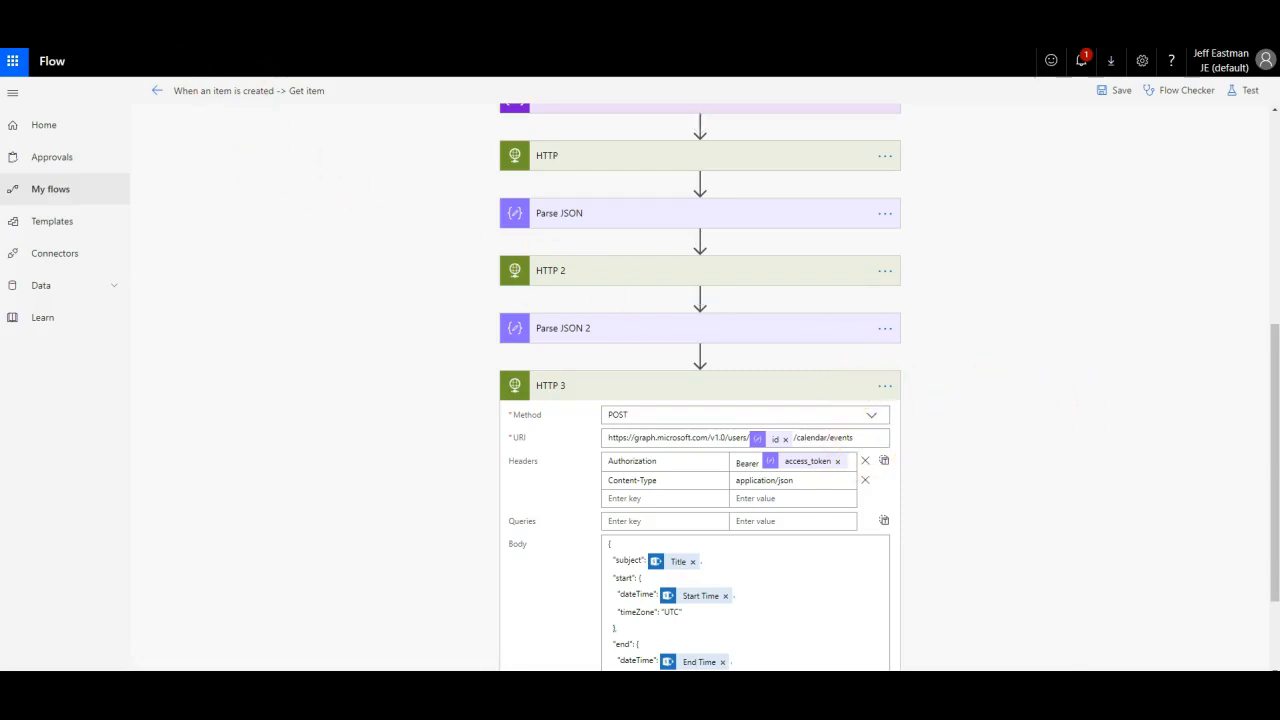
{"action": "scroll", "coordinate": [314, 194], "scroll_direction": "up", "scroll_amount": 3}
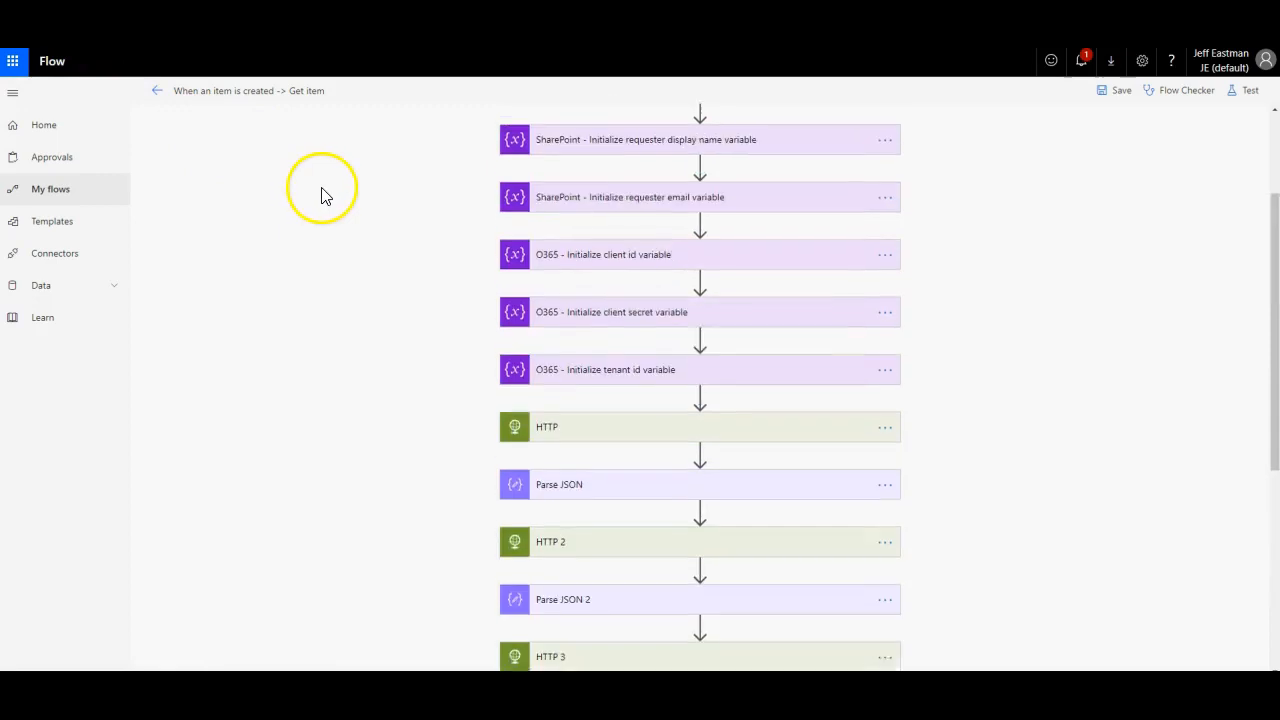
{"action": "scroll", "coordinate": [321, 194], "scroll_direction": "up", "scroll_amount": 2}
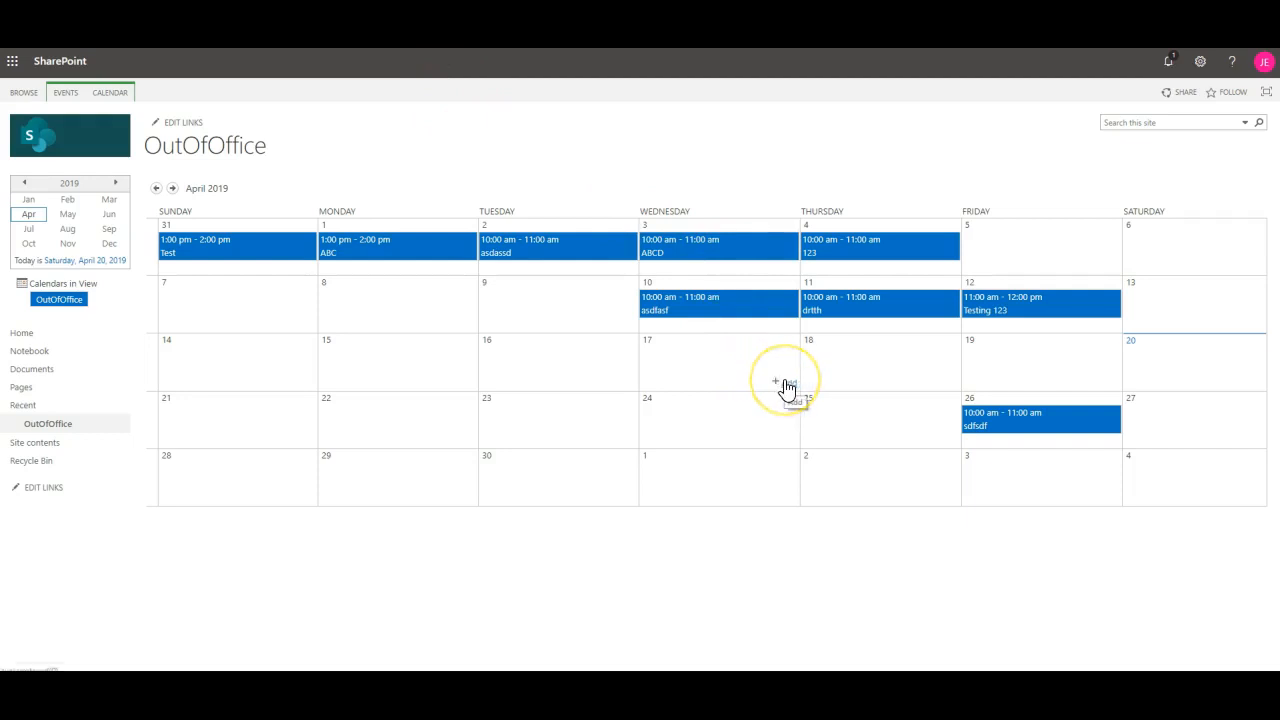
Step: Add an Out of Office item on 30 May with location Conference and a resolved requester
{"action": "left_click", "coordinate": [174, 190]}
{"action": "left_click", "coordinate": [174, 190]}
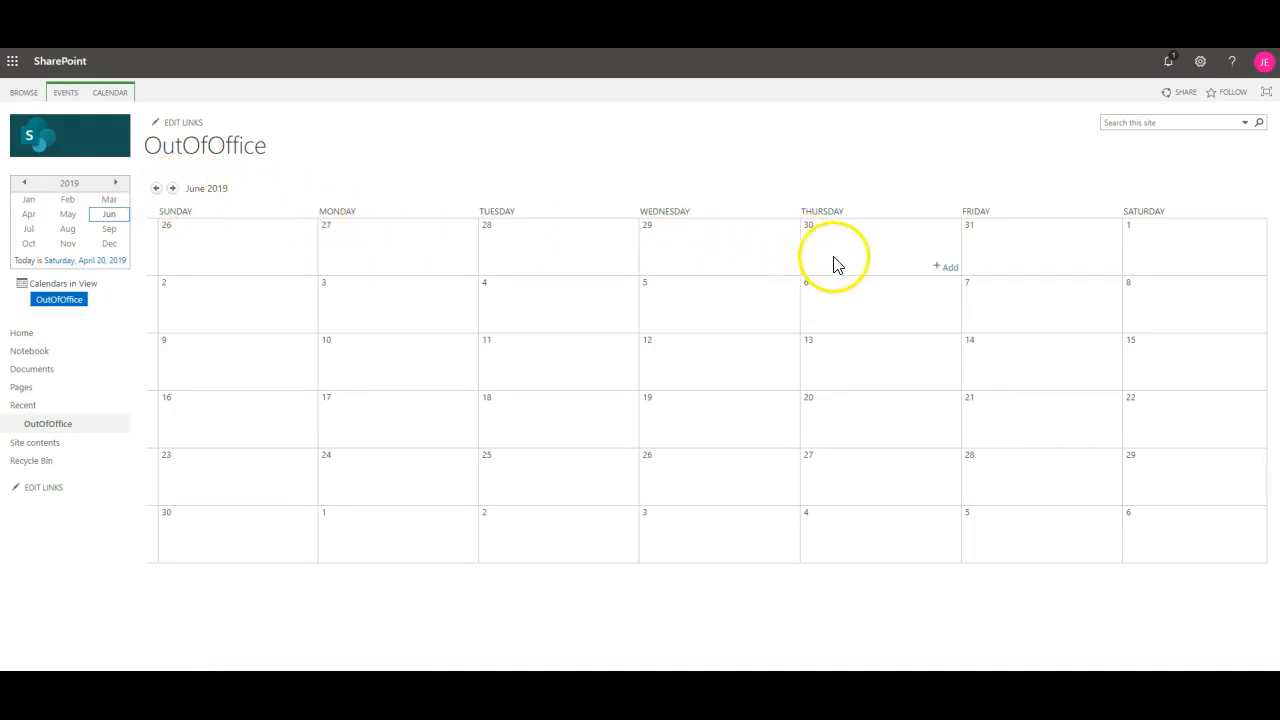
{"action": "left_click", "coordinate": [945, 267]}
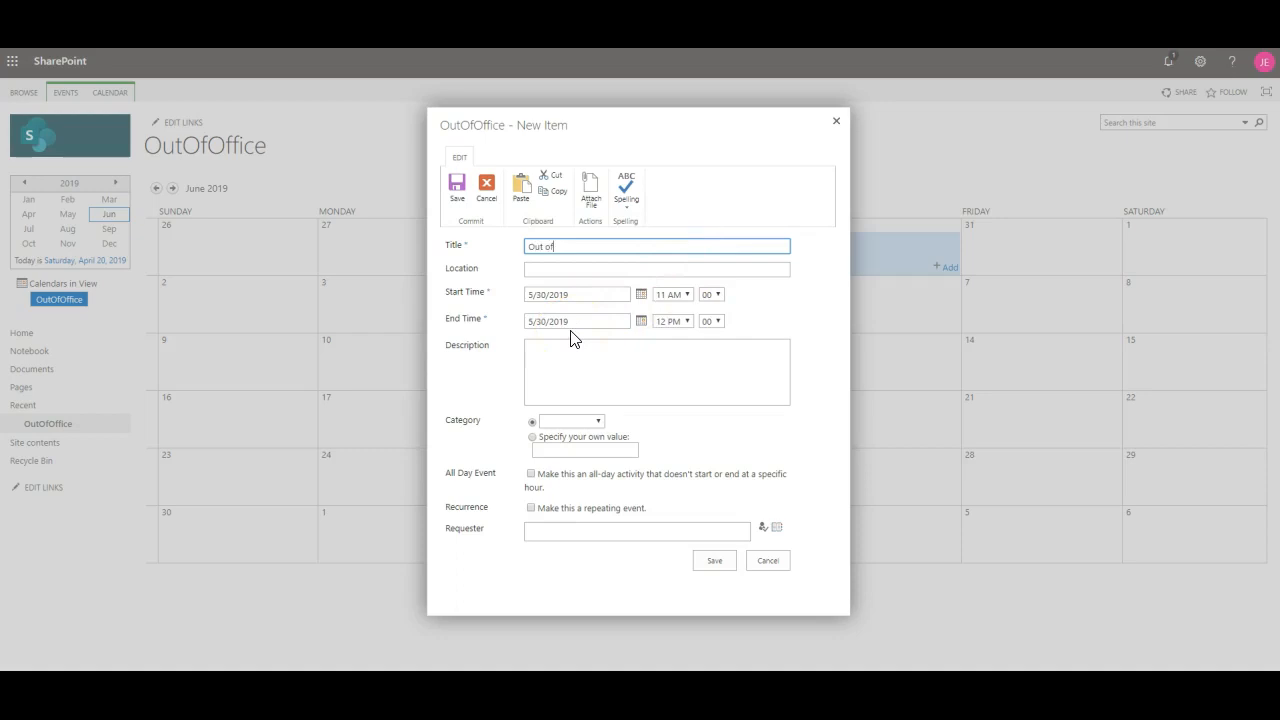
{"action": "key", "text": "Tab"}
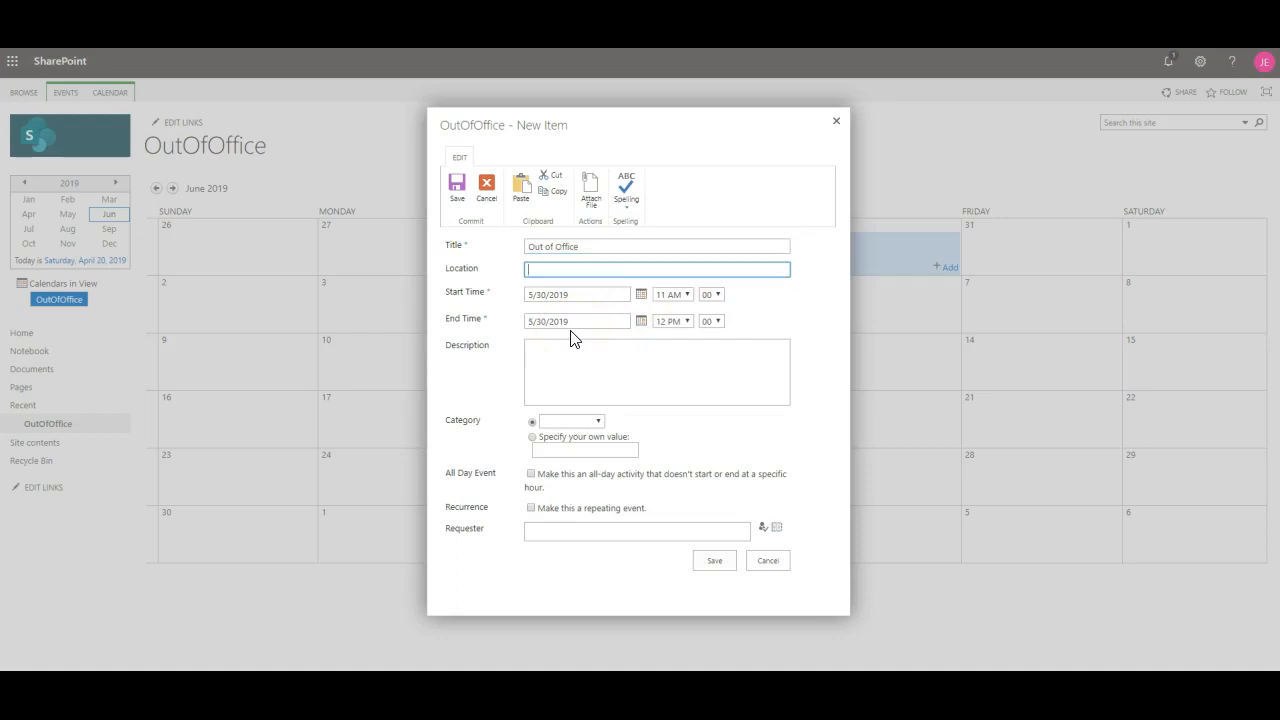
{"action": "type", "text": "Conference"}
{"action": "key", "text": "Tab"}
{"action": "key", "text": "Tab"}
{"action": "key", "text": "Tab"}
{"action": "key", "text": "Tab"}
{"action": "key", "text": "Tab"}
{"action": "key", "text": "Tab"}
{"action": "left_click", "coordinate": [592, 530]}
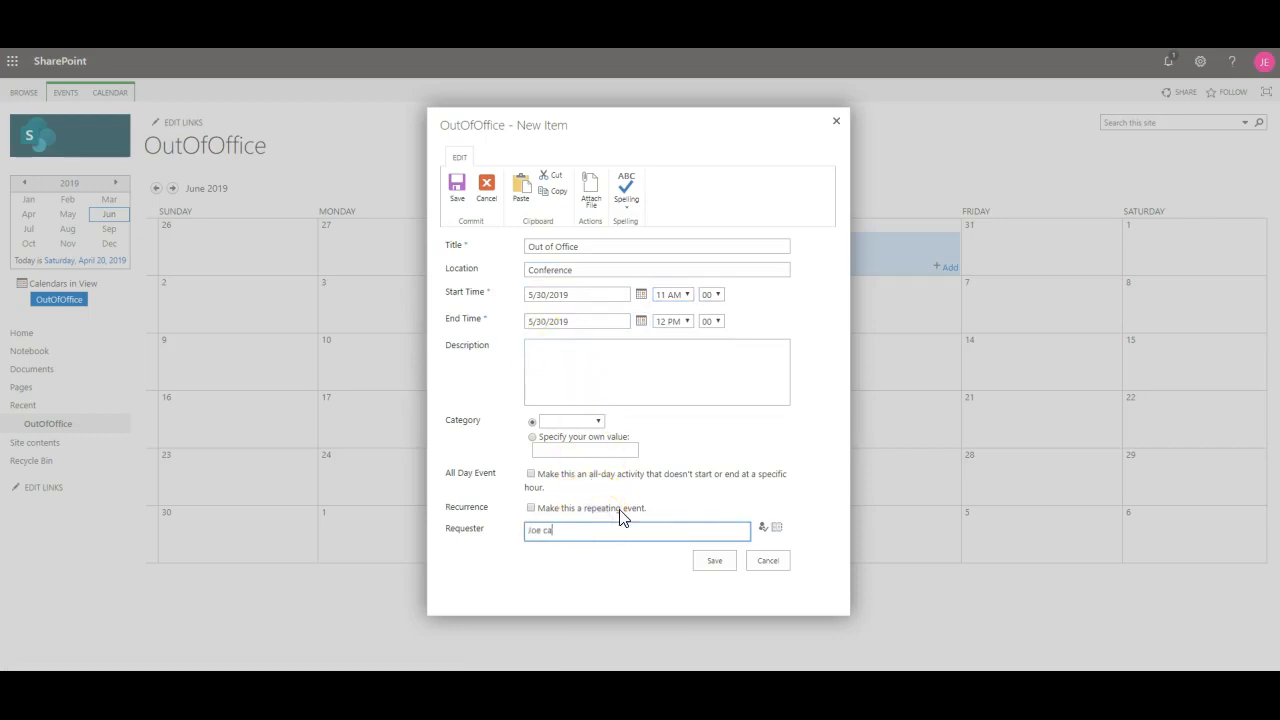
{"action": "left_click", "coordinate": [556, 533]}
{"action": "left_click", "coordinate": [763, 530]}
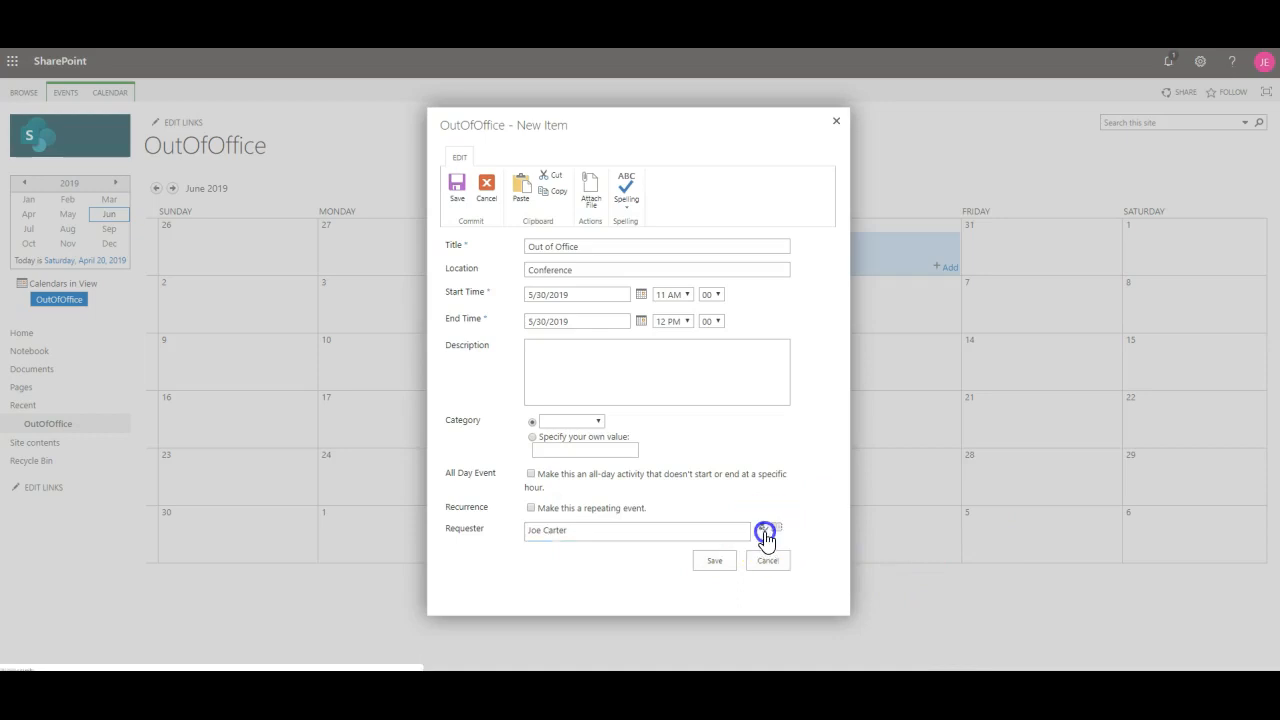
{"action": "left_click", "coordinate": [714, 561]}
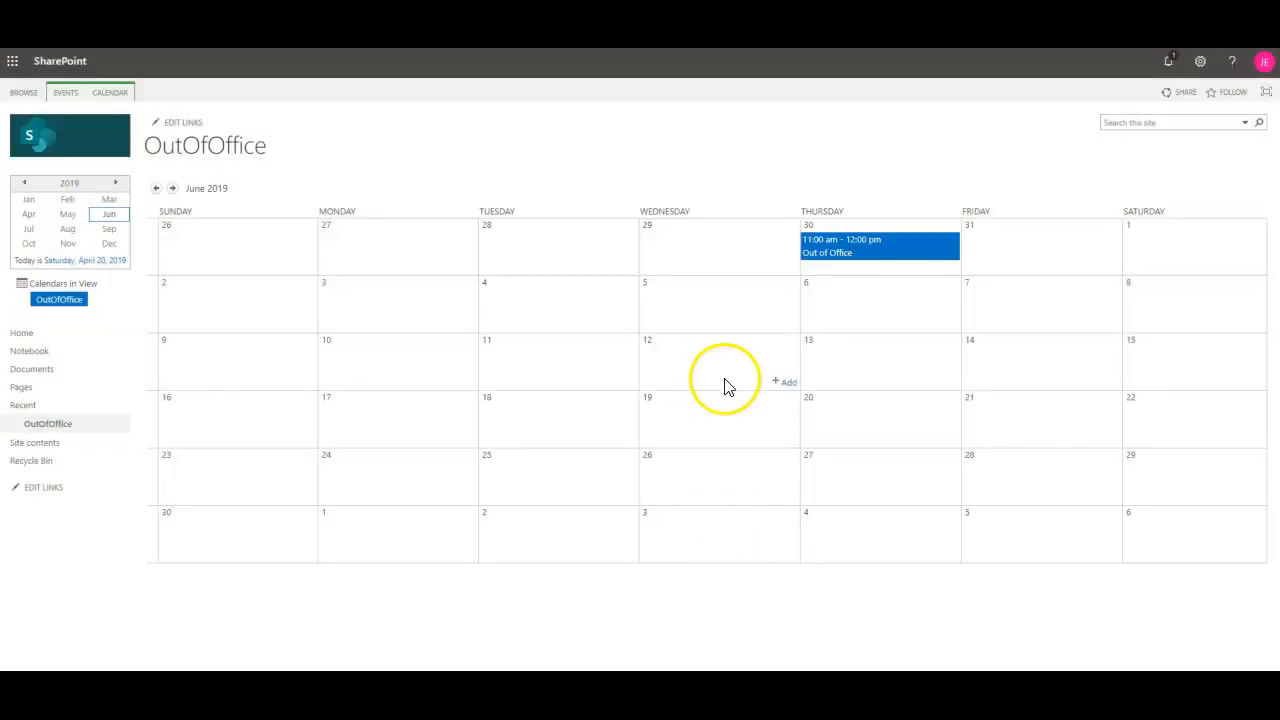
Step: Close the account panel so the full OutOfOffice calendar month is visible
{"action": "left_click", "coordinate": [1264, 64]}
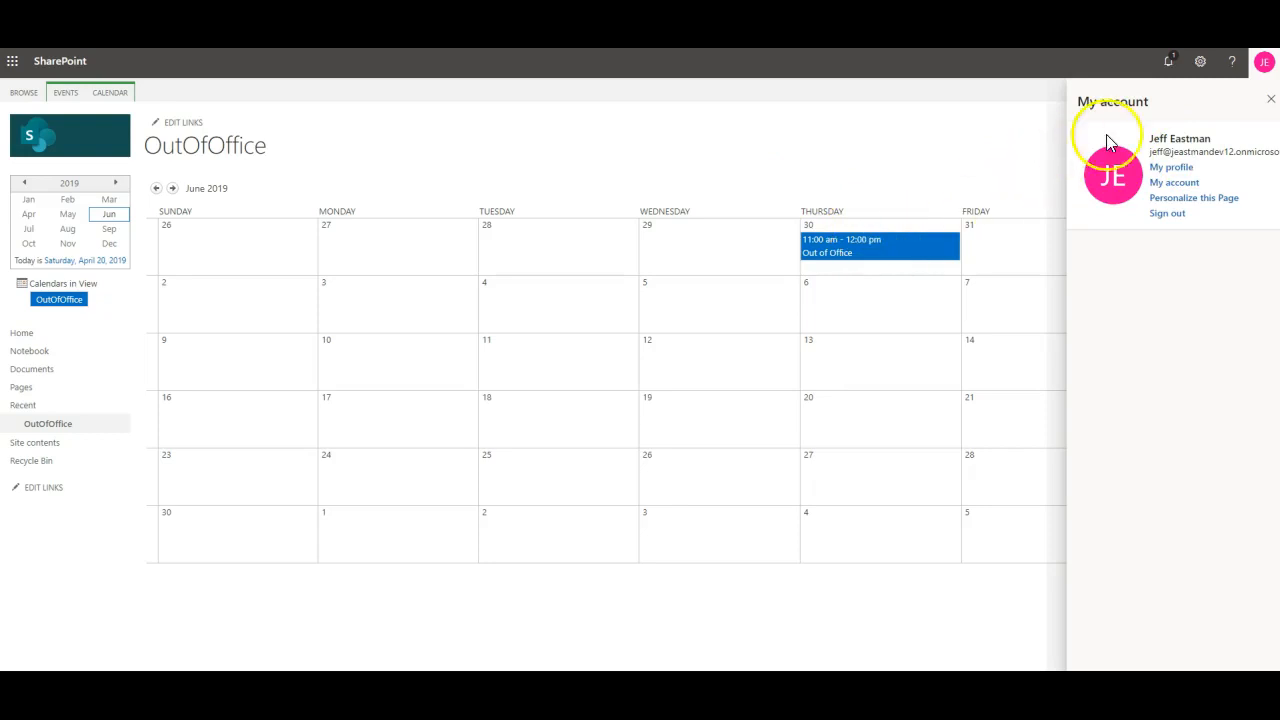
{"action": "left_click", "coordinate": [1262, 66]}
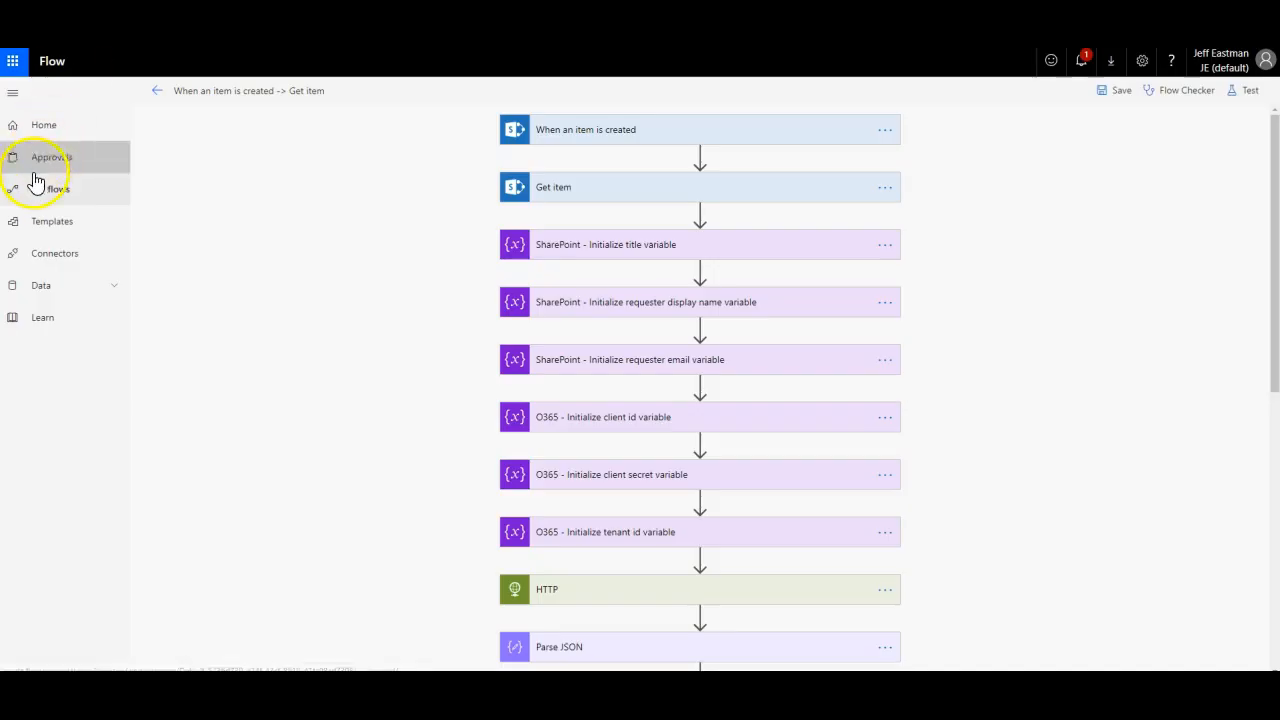
{"action": "left_click", "coordinate": [48, 190]}
Step: Open the flow's most recent Succeeded run and scroll through its step results
{"action": "left_click", "coordinate": [266, 245]}
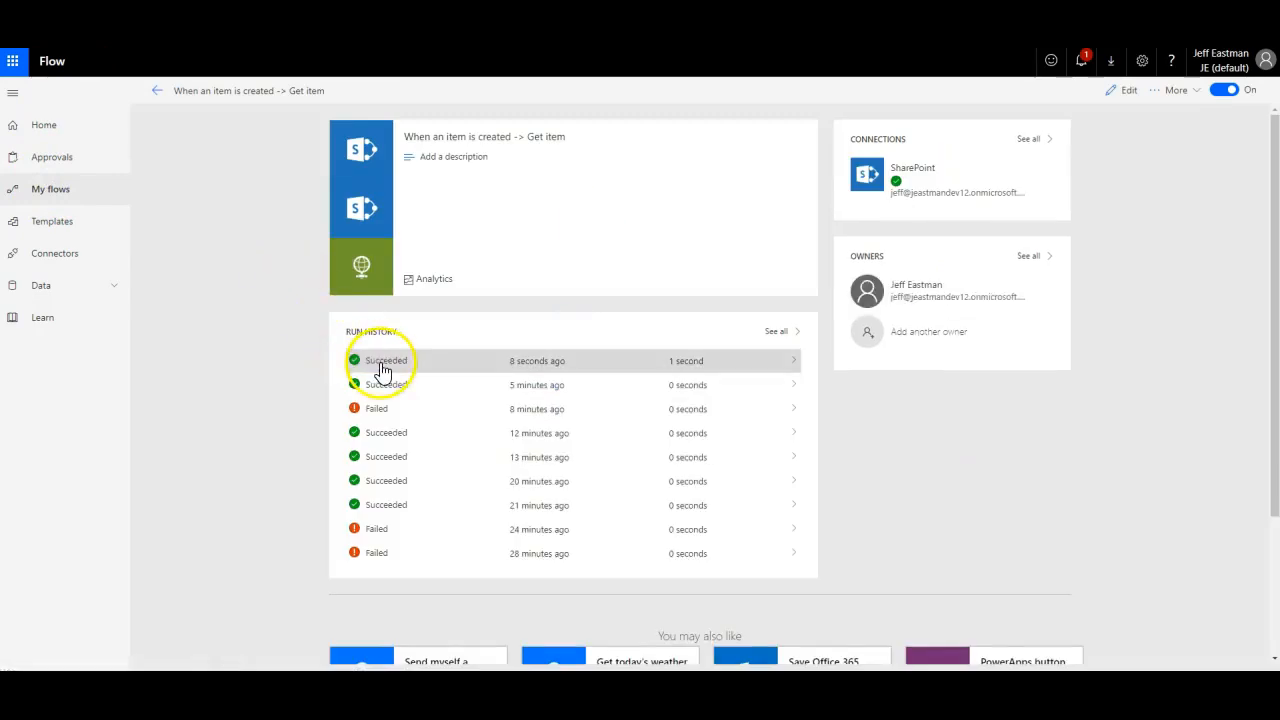
{"action": "left_click", "coordinate": [386, 366]}
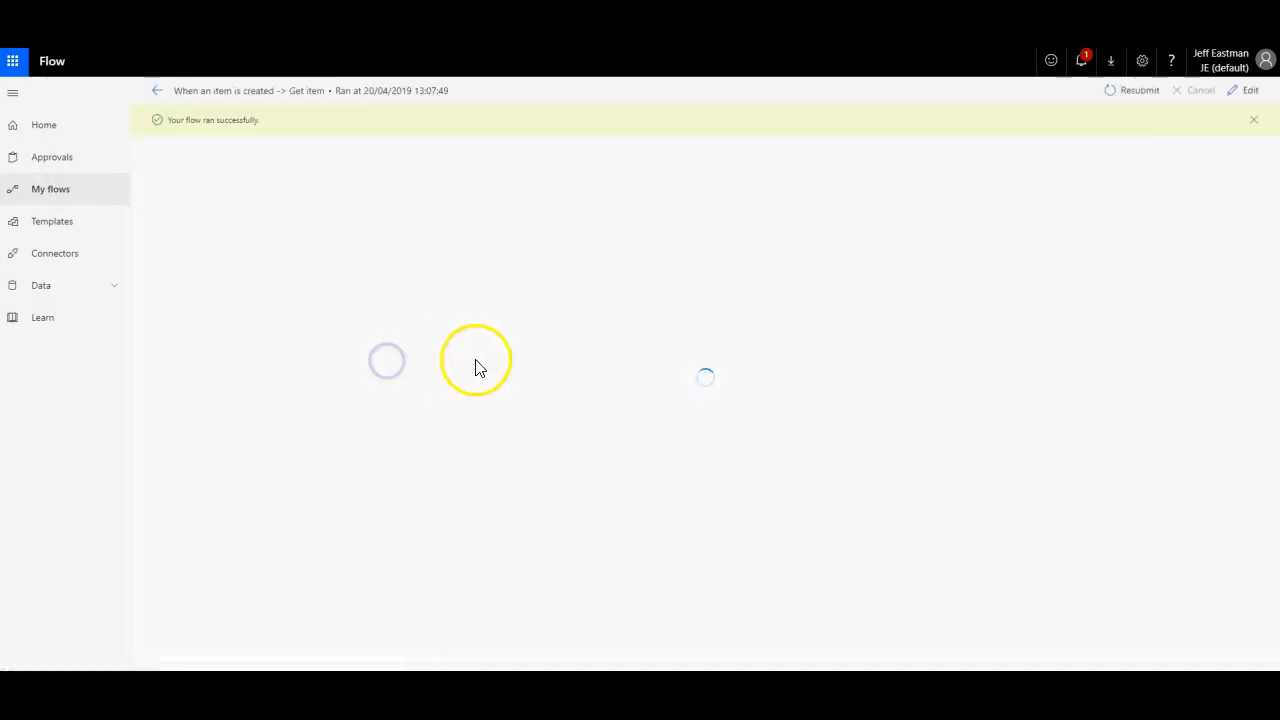
{"action": "scroll", "coordinate": [760, 290], "scroll_direction": "down", "scroll_amount": 3}
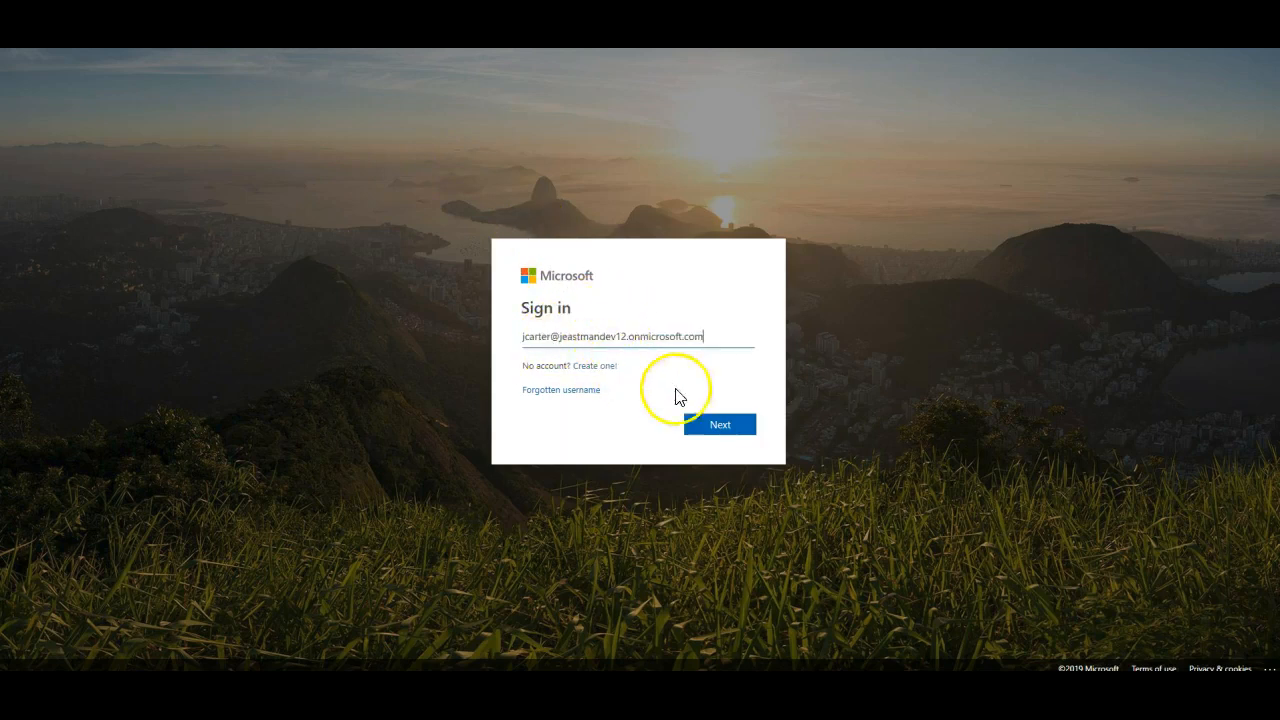
Step: Sign in to Outlook with the requester's account name and password
{"action": "left_click", "coordinate": [706, 426]}
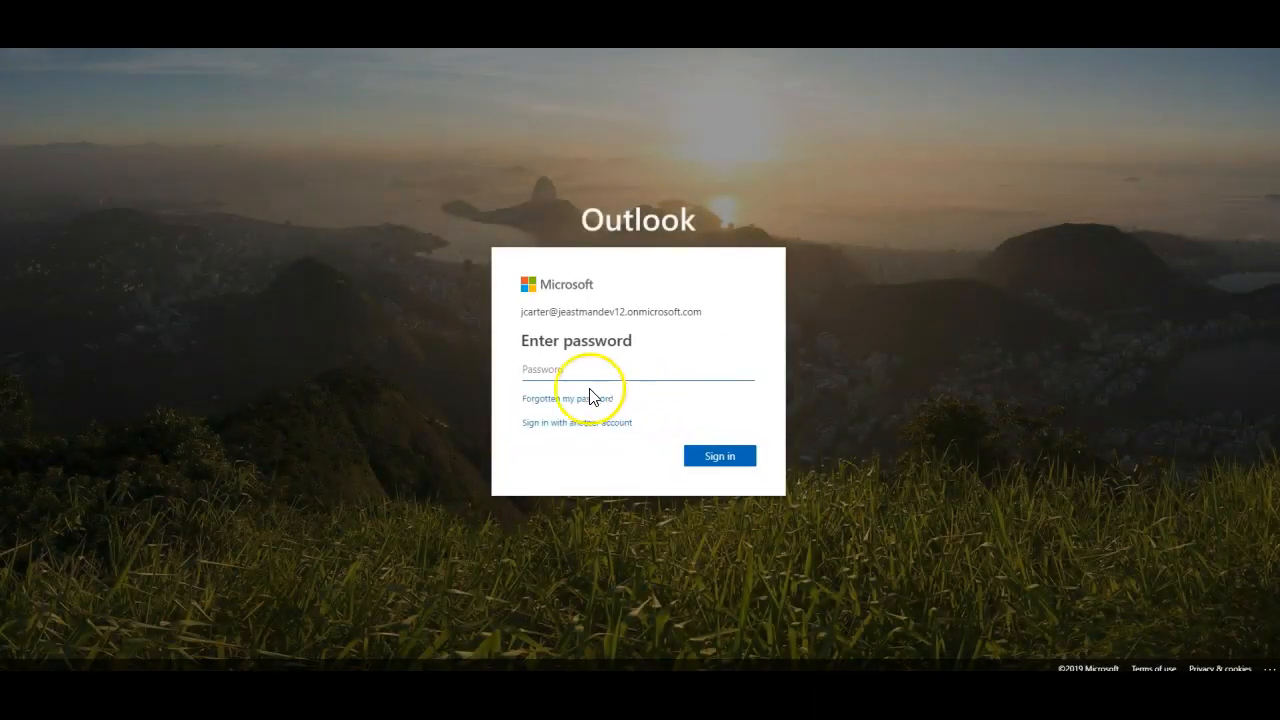
{"action": "type", "text": "****"}
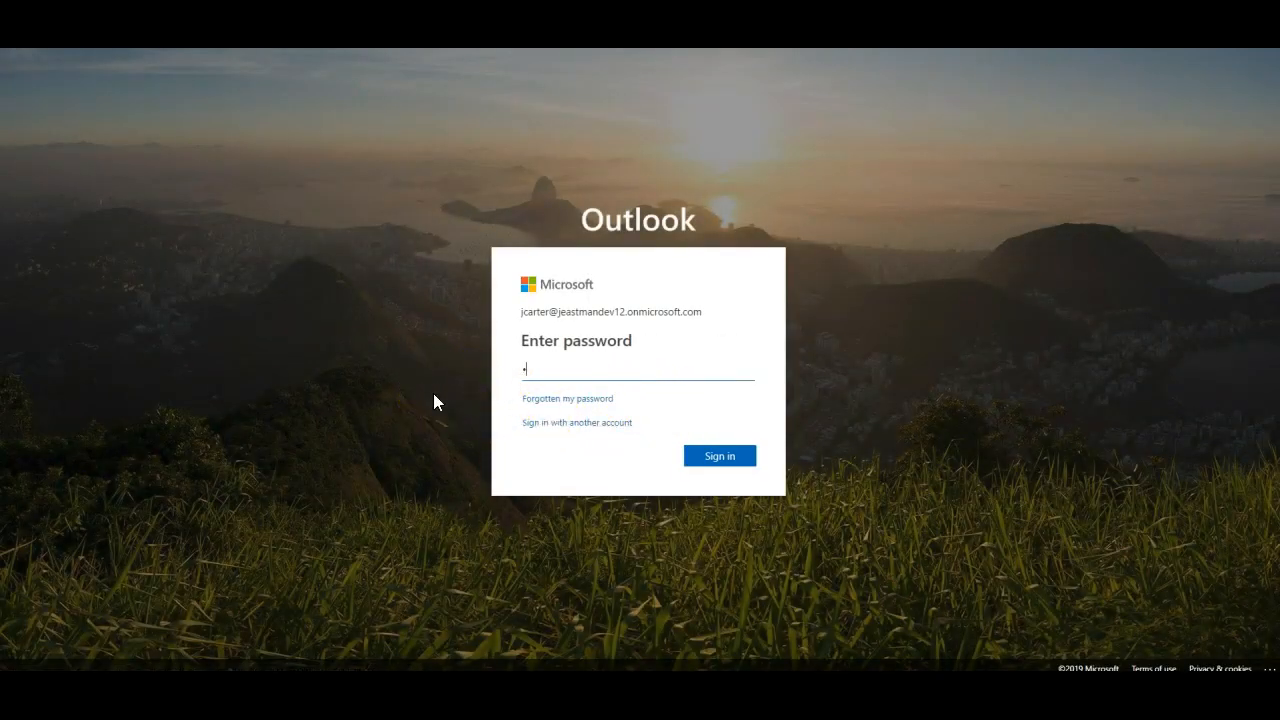
{"action": "type", "text": "******"}
{"action": "left_click", "coordinate": [712, 456]}
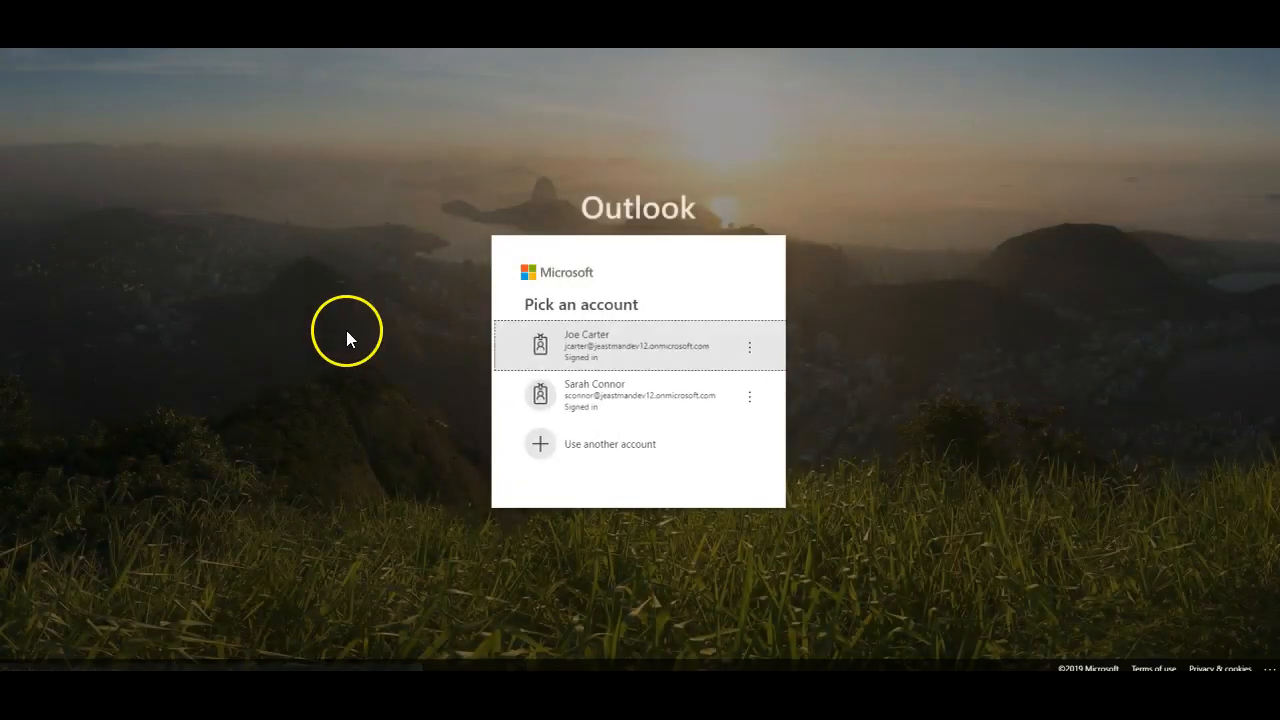
{"action": "left_click", "coordinate": [598, 347]}
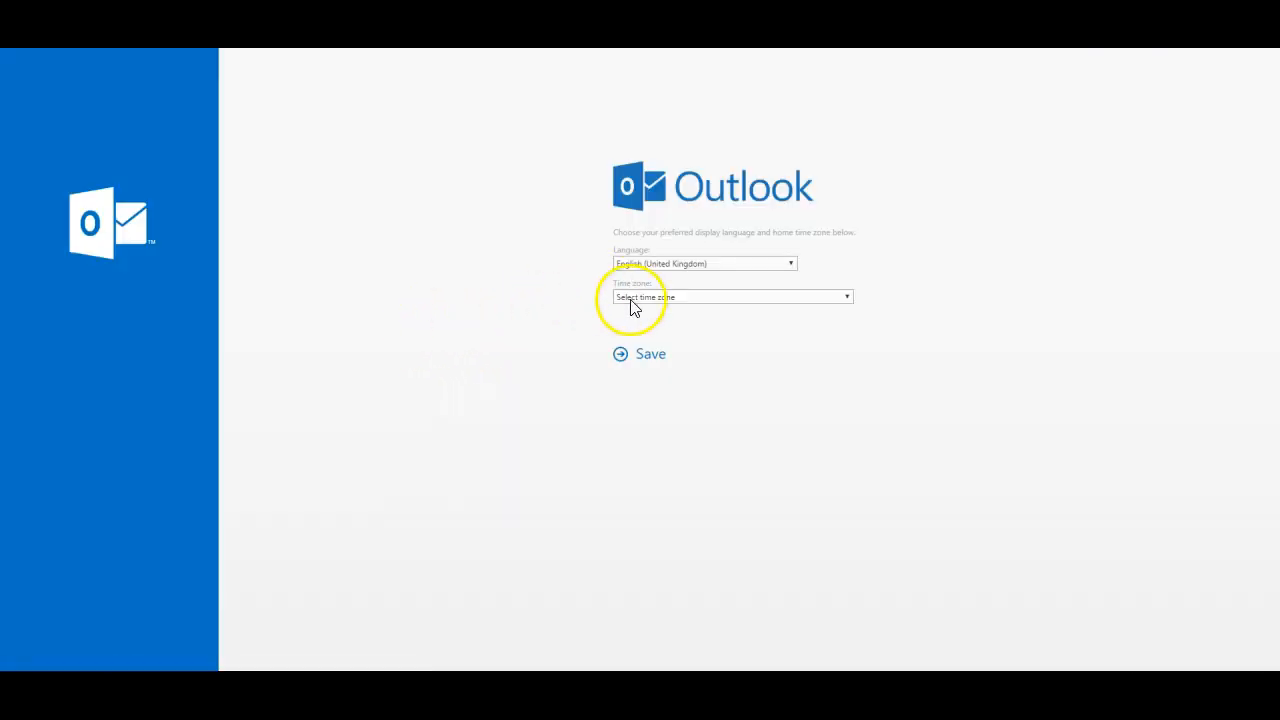
Step: Choose (UTC-05:00) Eastern Time (US & Canada) as the mailbox time zone and save
{"action": "left_click", "coordinate": [630, 298]}
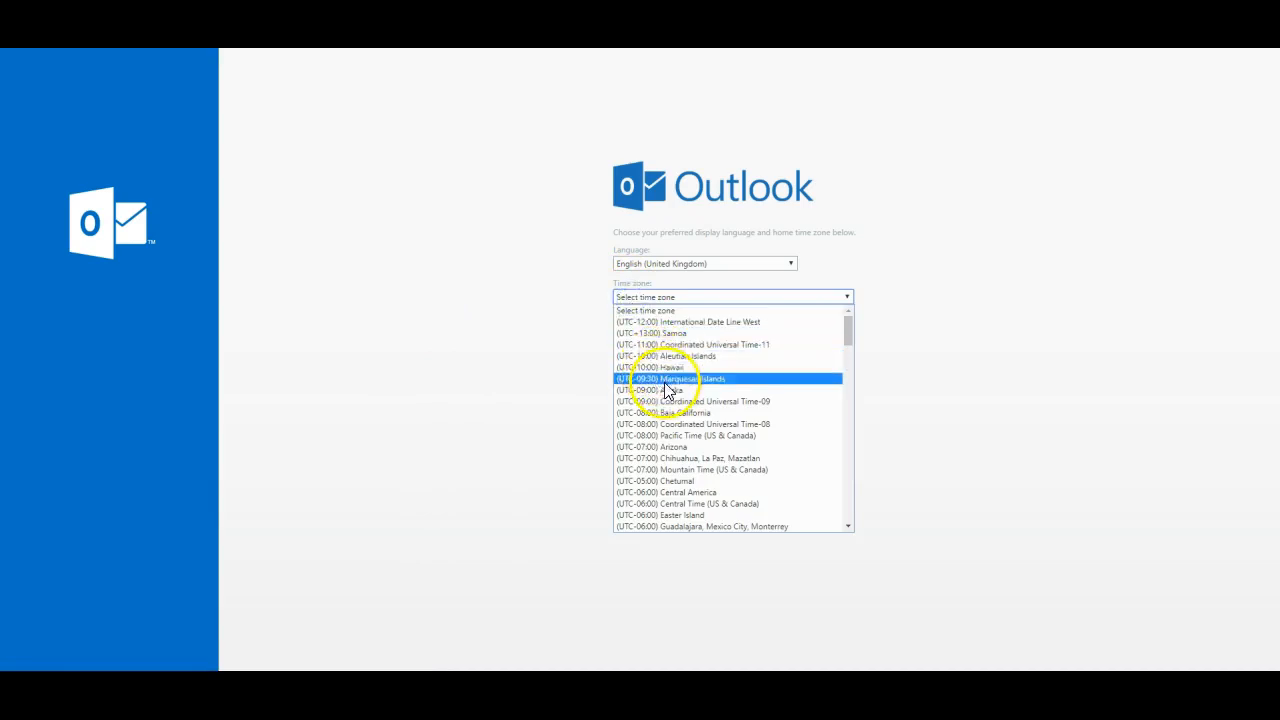
{"action": "scroll", "coordinate": [661, 364], "scroll_direction": "down", "scroll_amount": 6}
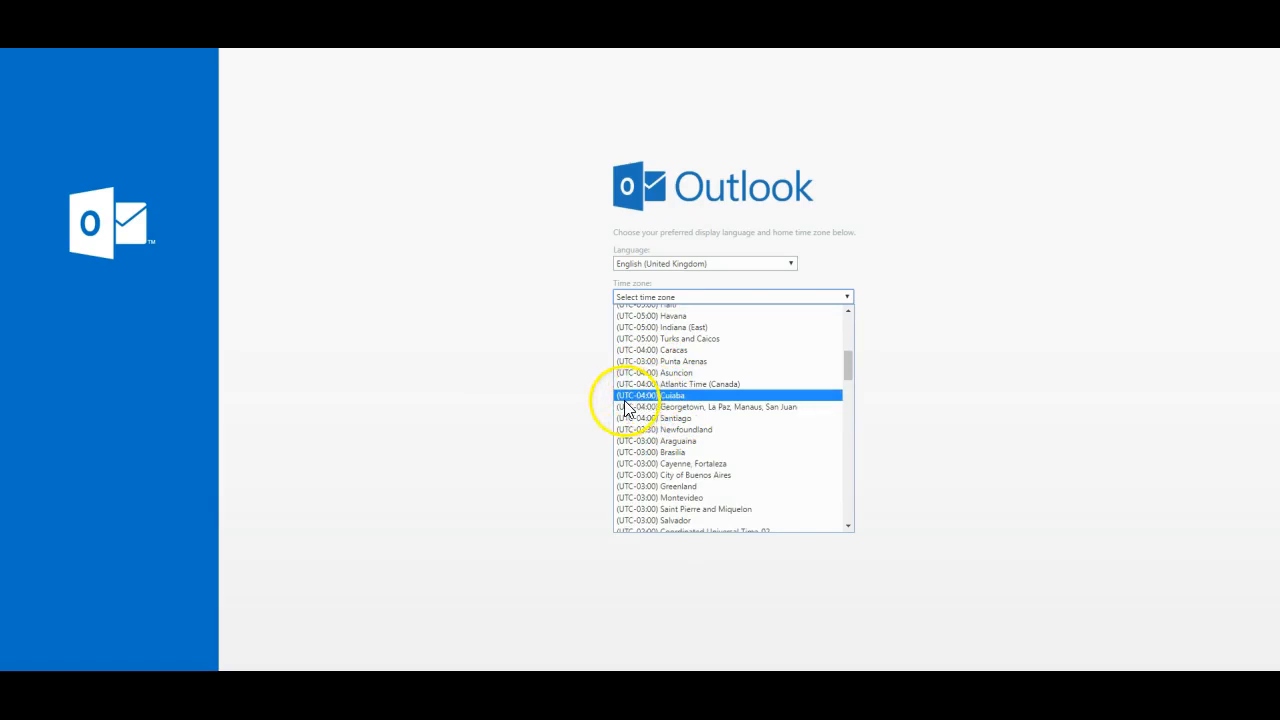
{"action": "scroll", "coordinate": [653, 378], "scroll_direction": "down", "scroll_amount": 4}
{"action": "scroll", "coordinate": [660, 380], "scroll_direction": "up", "scroll_amount": 6}
{"action": "scroll", "coordinate": [675, 382], "scroll_direction": "up", "scroll_amount": 2}
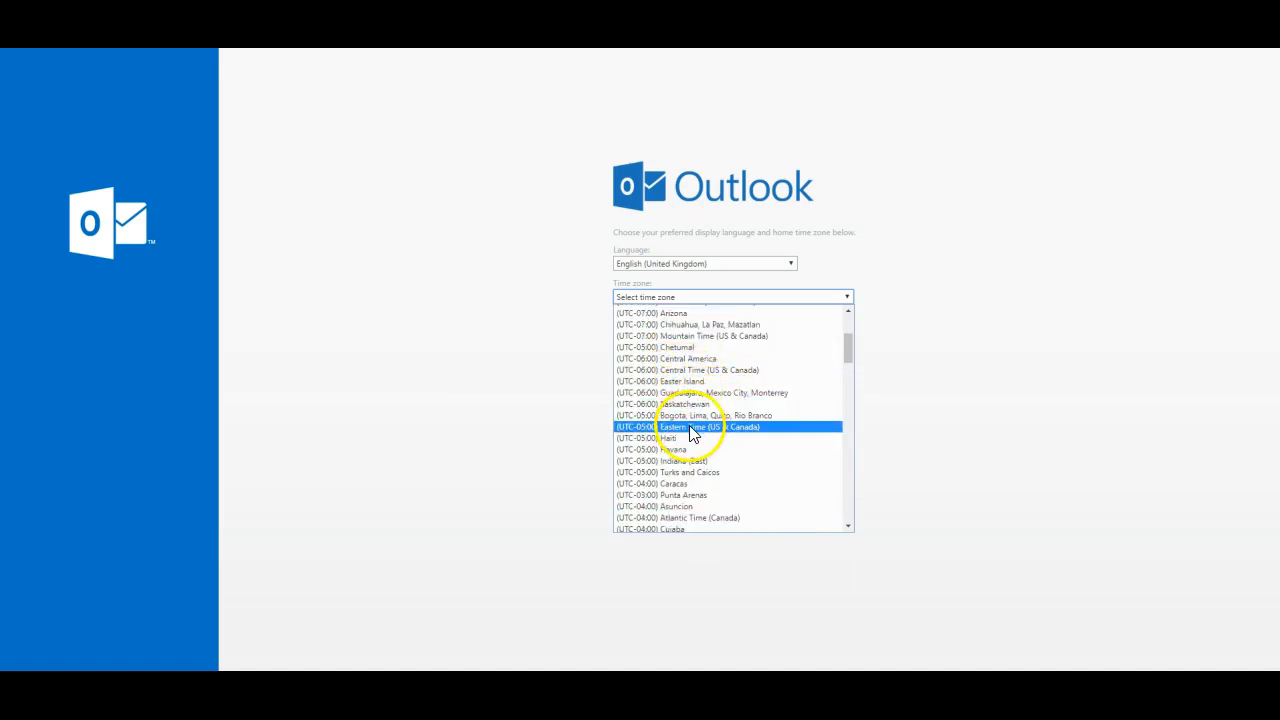
{"action": "left_click", "coordinate": [688, 428]}
{"action": "left_click", "coordinate": [659, 334]}
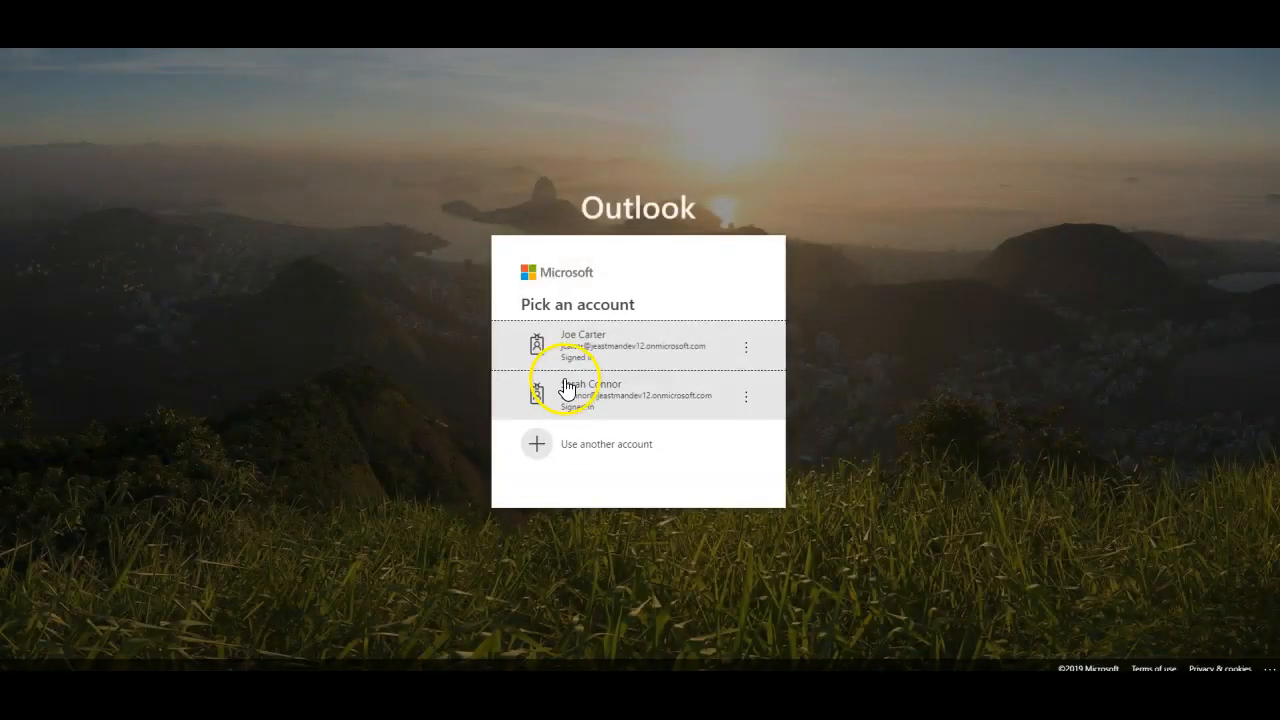
Step: Re-pick the account and save English (United Kingdom) with Eastern Time (US & Canada)
{"action": "left_click", "coordinate": [571, 351]}
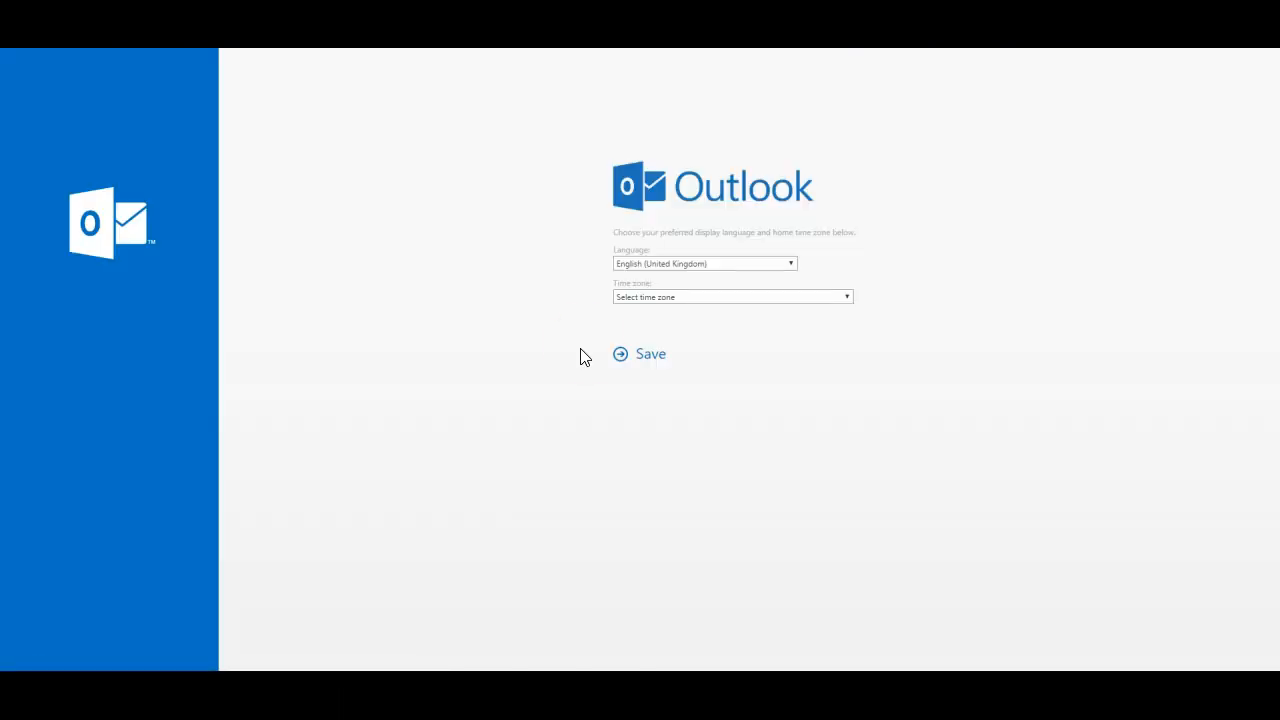
{"action": "left_click", "coordinate": [682, 270]}
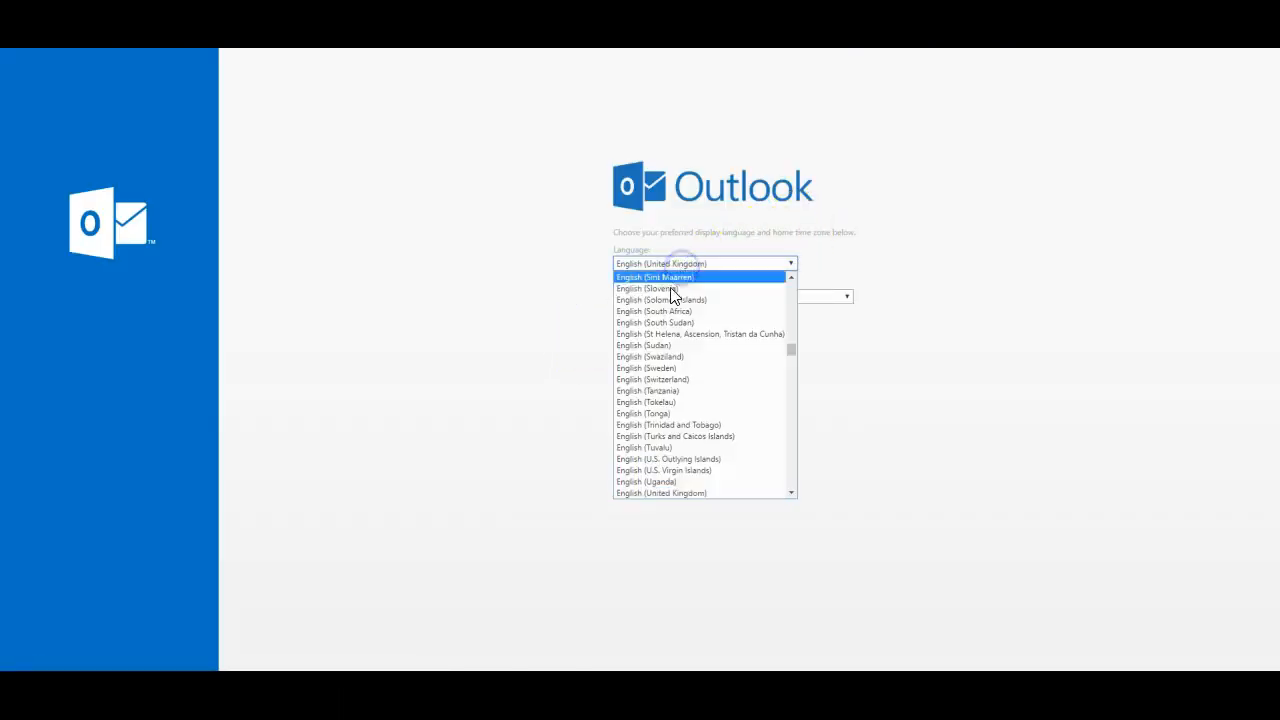
{"action": "scroll", "coordinate": [638, 378], "scroll_direction": "up", "scroll_amount": 10}
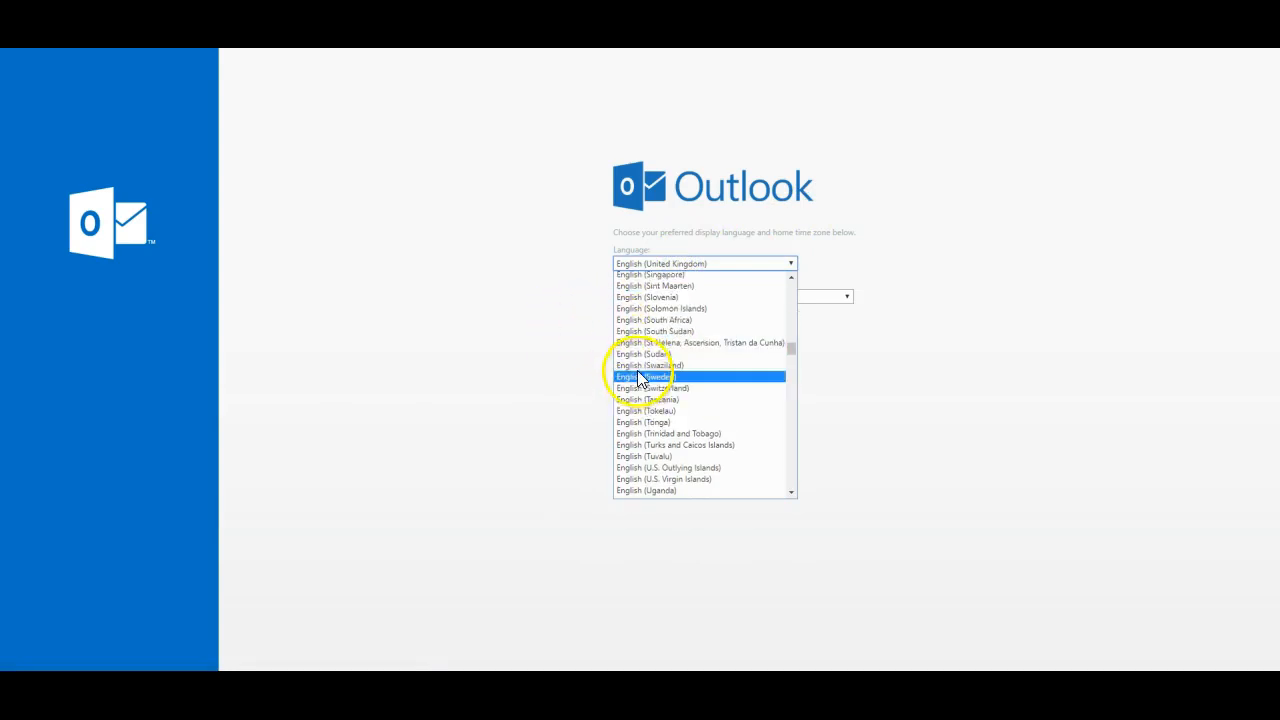
{"action": "scroll", "coordinate": [646, 360], "scroll_direction": "up", "scroll_amount": 8}
{"action": "left_click", "coordinate": [530, 327]}
{"action": "left_click", "coordinate": [653, 297]}
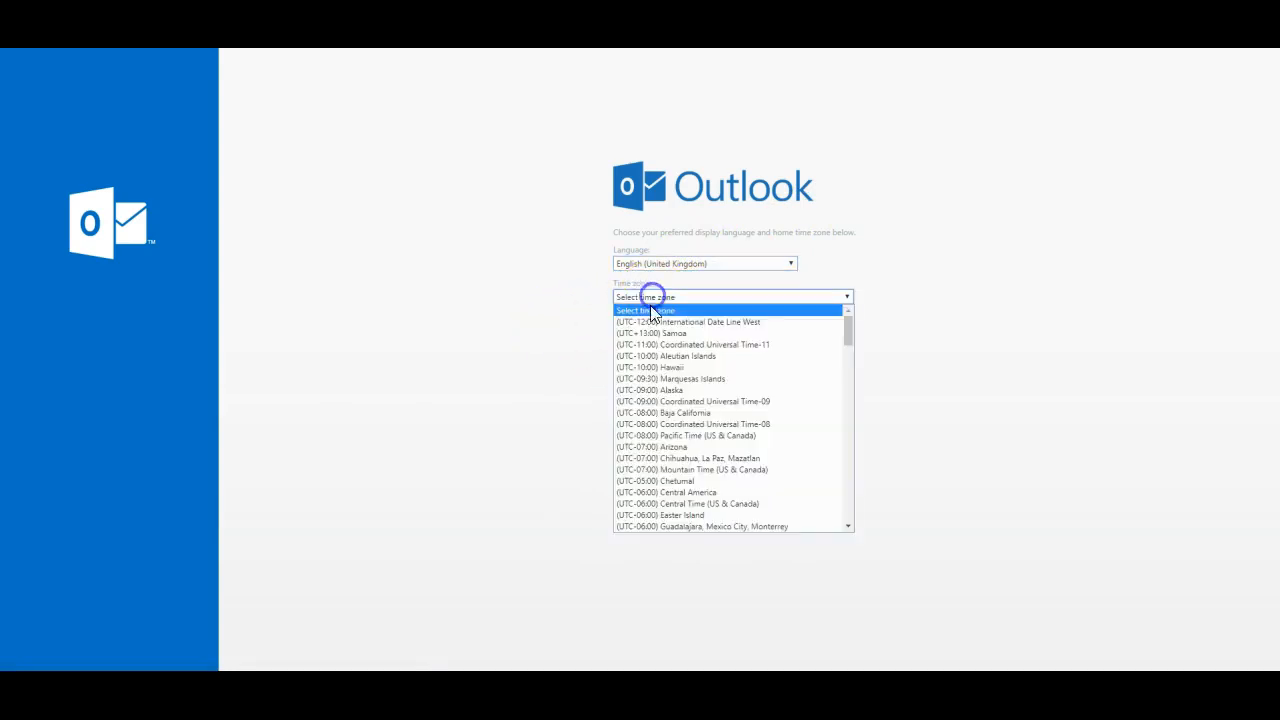
{"action": "scroll", "coordinate": [663, 366], "scroll_direction": "down", "scroll_amount": 4}
{"action": "left_click", "coordinate": [666, 428]}
{"action": "left_click", "coordinate": [641, 362]}
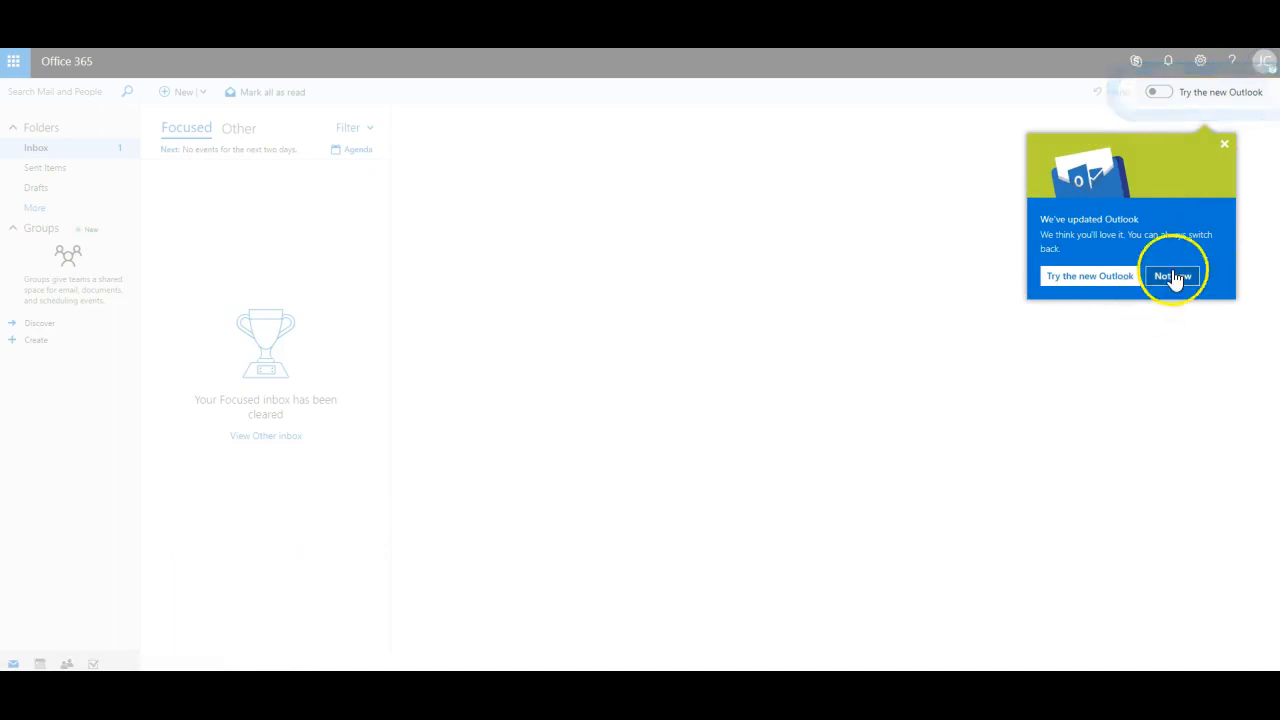
Step: Dismiss the Outlook announcement and show the calendar at May 2019
{"action": "left_click", "coordinate": [1172, 276]}
{"action": "left_click", "coordinate": [1262, 64]}
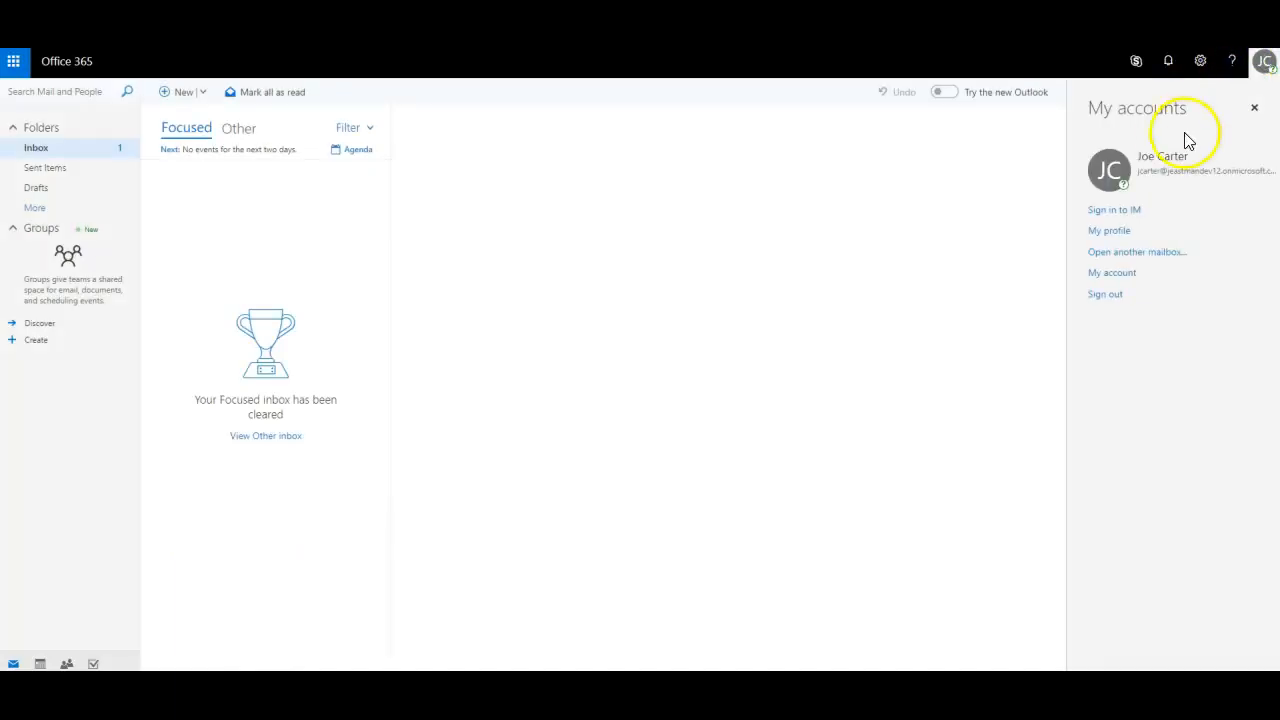
{"action": "left_click", "coordinate": [40, 663]}
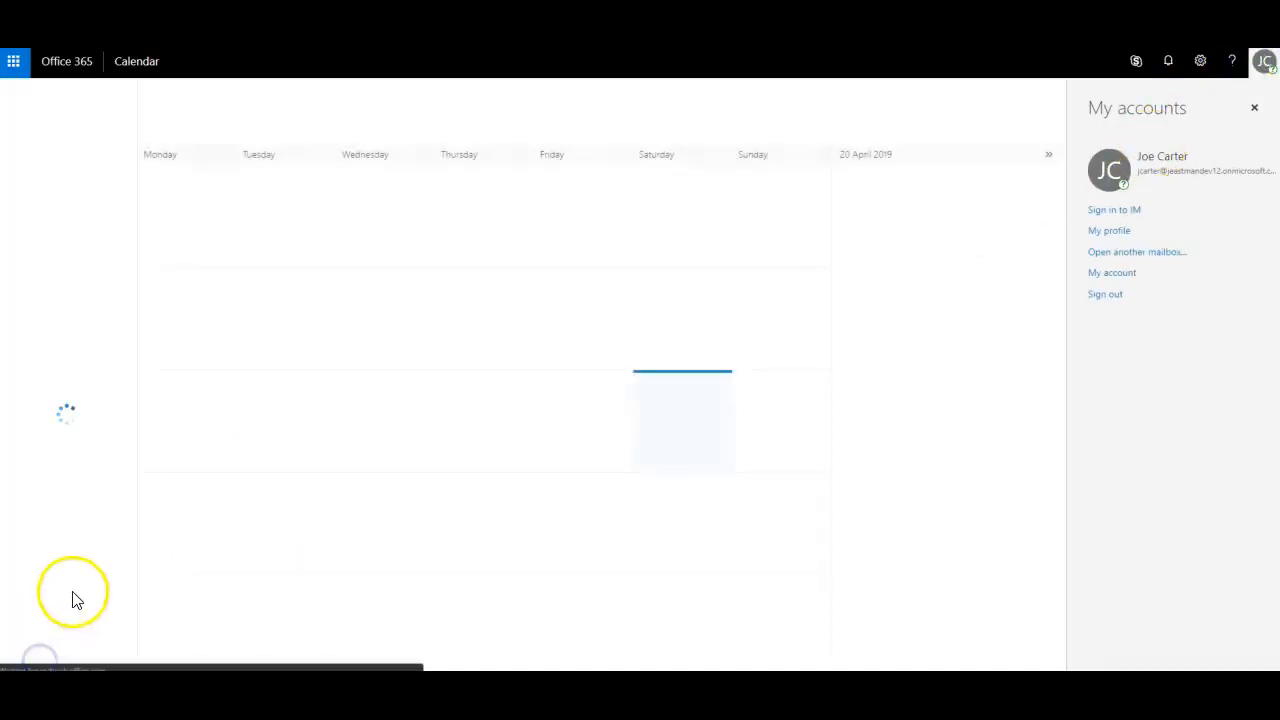
{"action": "left_click", "coordinate": [180, 129]}
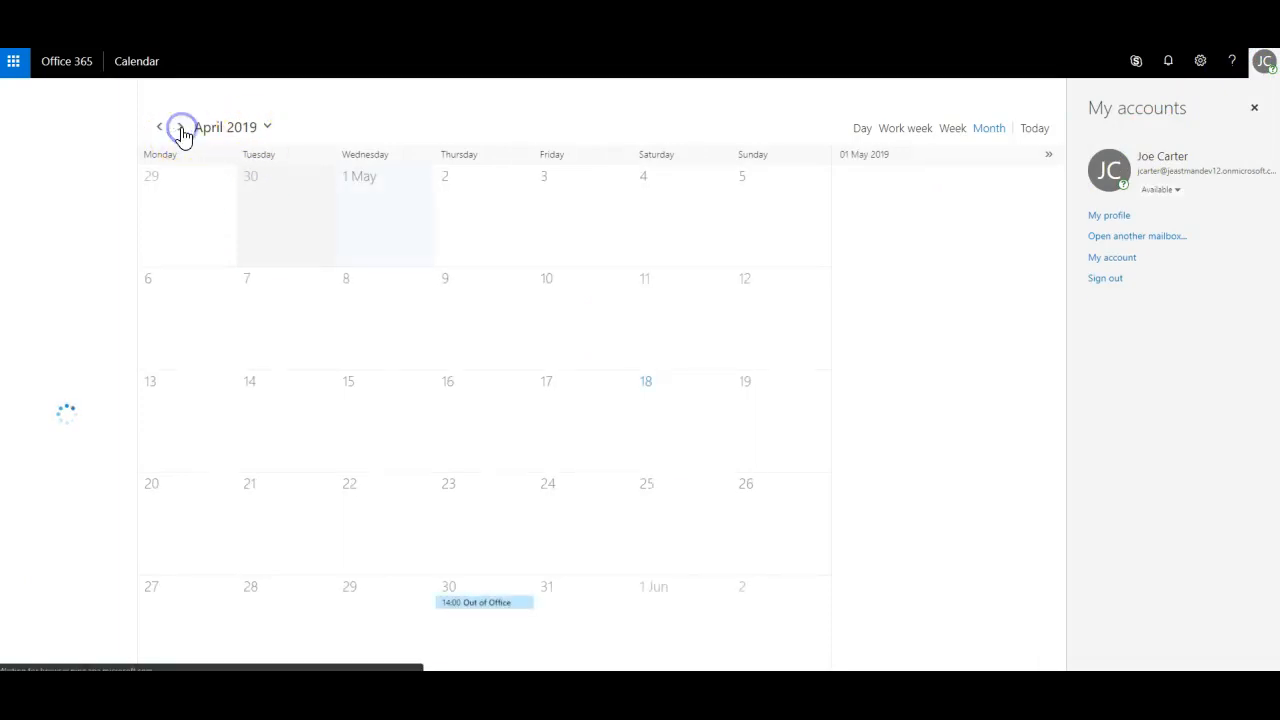
Step: Discard a stray new event and view the 30 May 14:00–15:00 Out of Office event
{"action": "left_click", "coordinate": [474, 604]}
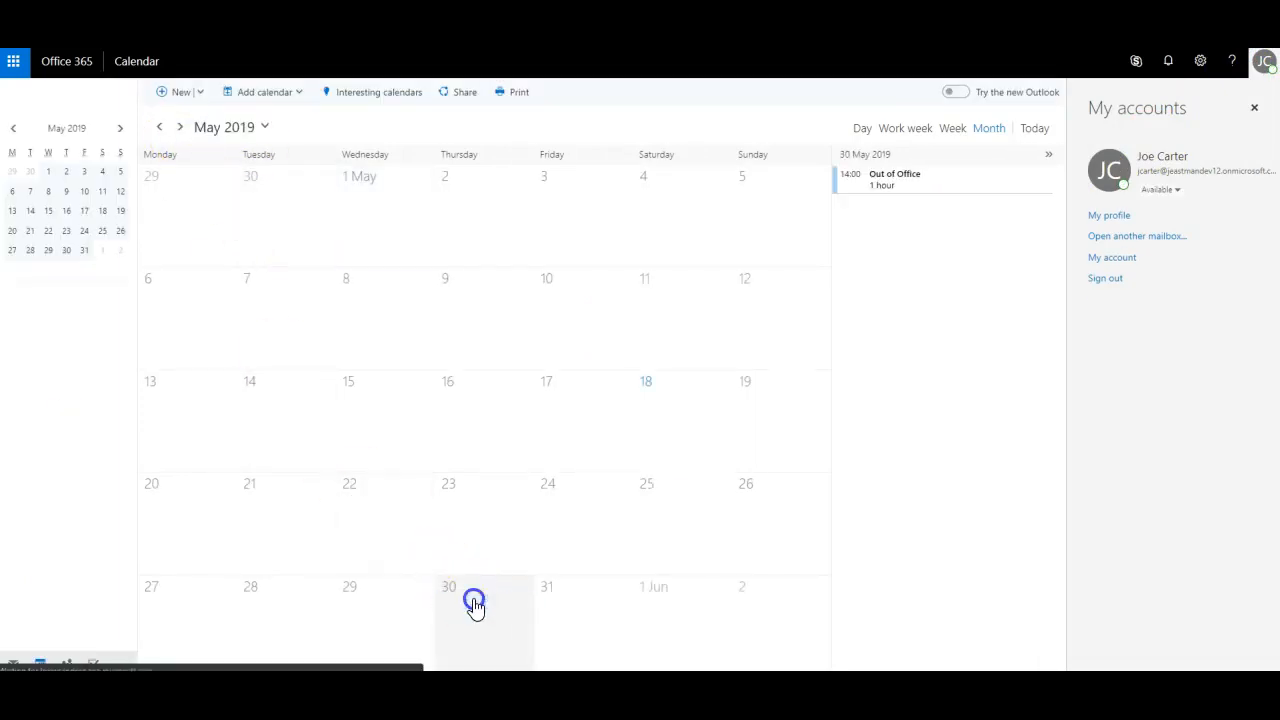
{"action": "left_click", "coordinate": [474, 604]}
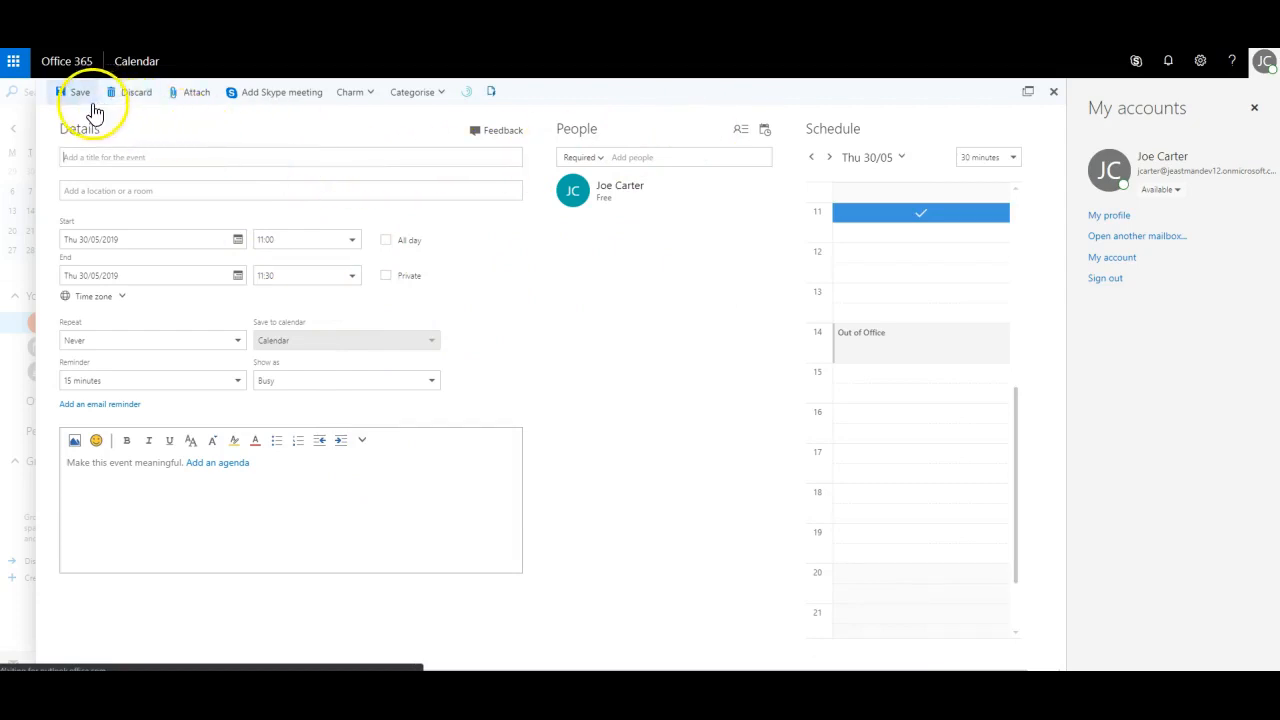
{"action": "left_click", "coordinate": [325, 500]}
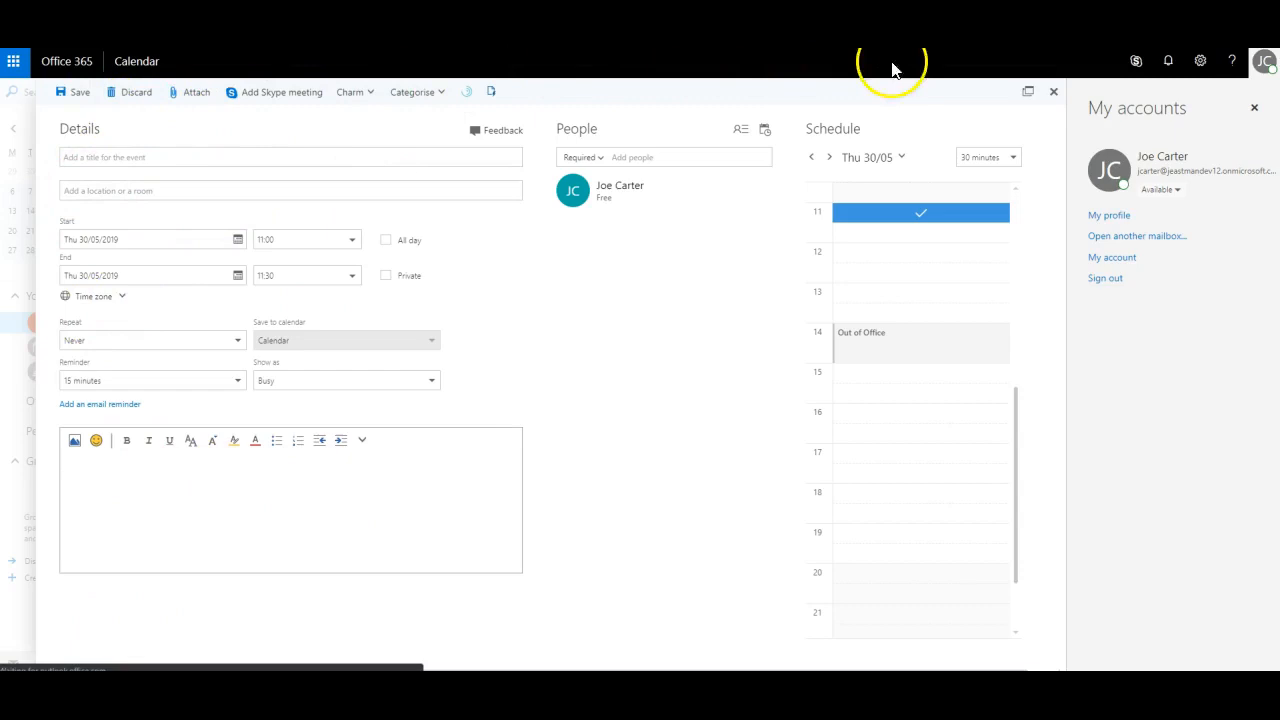
{"action": "left_click", "coordinate": [1055, 92]}
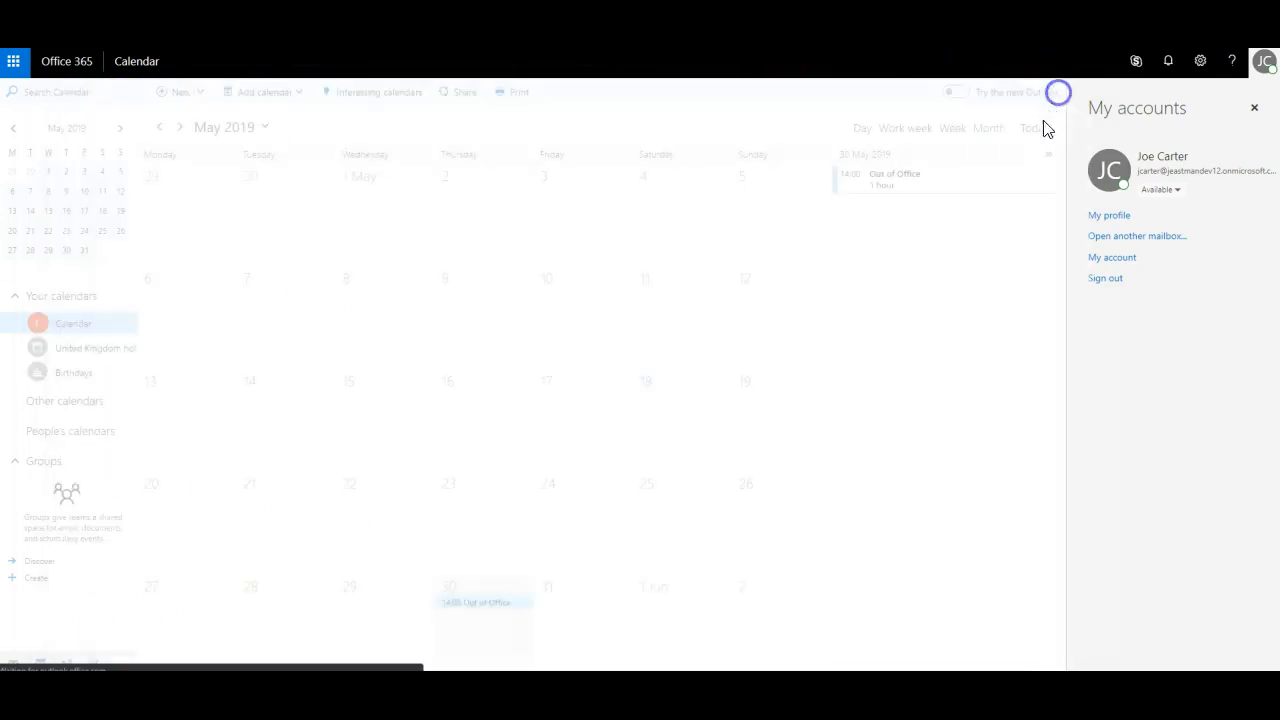
{"action": "left_click", "coordinate": [494, 612]}
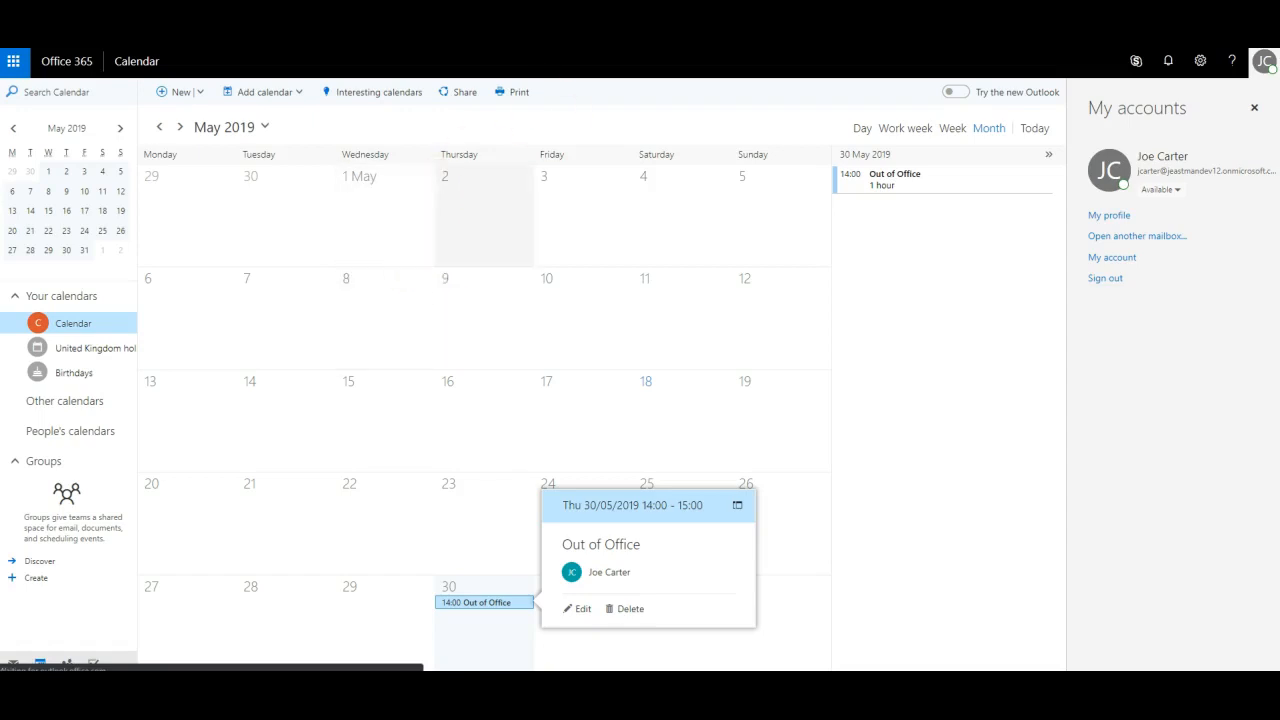
{"action": "left_click", "coordinate": [1265, 68]}
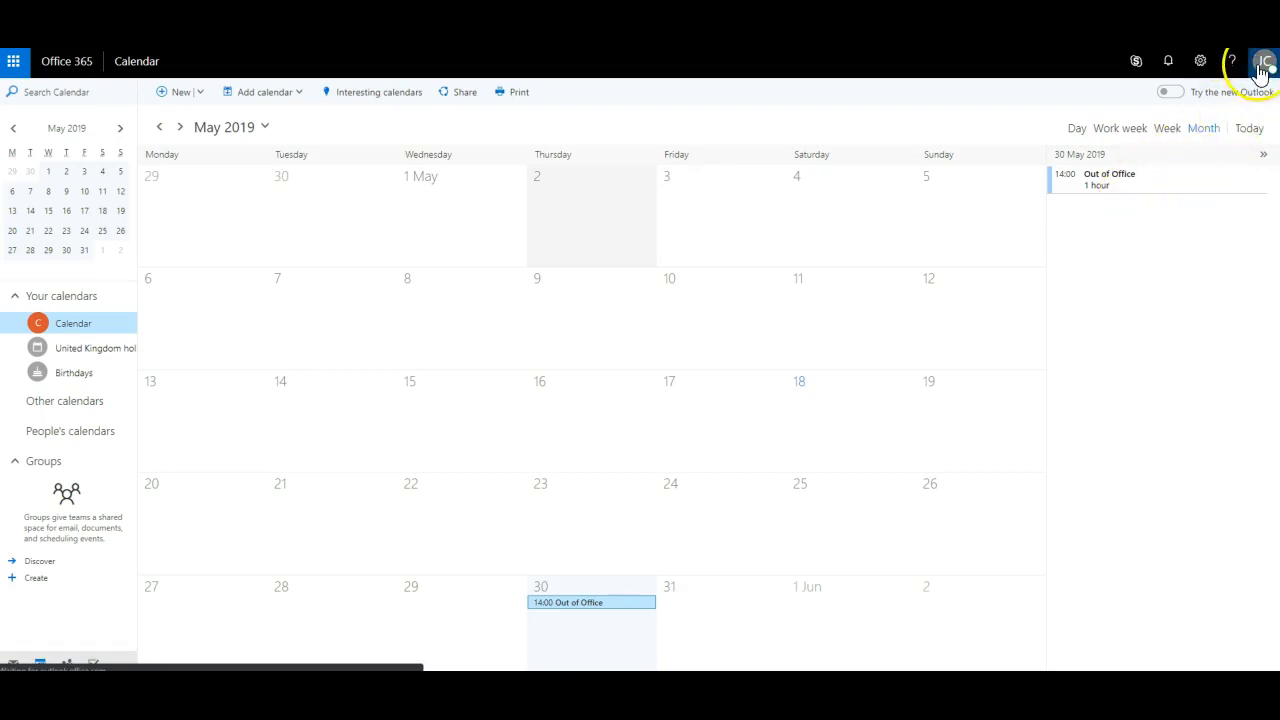
{"action": "left_click", "coordinate": [1262, 68]}
Step: Sign out of the requester's account, minimize the Process.jpg diagram, and return to Edit your flow
{"action": "left_click", "coordinate": [1102, 280]}
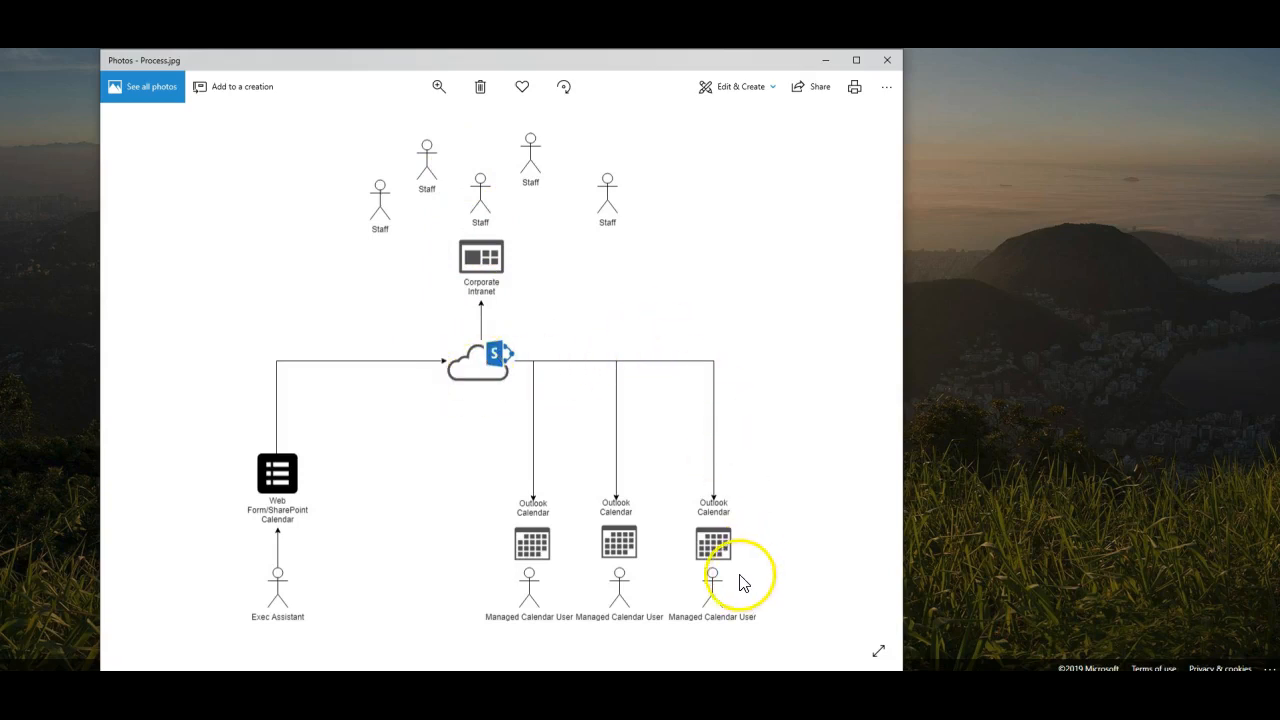
{"action": "left_click", "coordinate": [825, 61]}
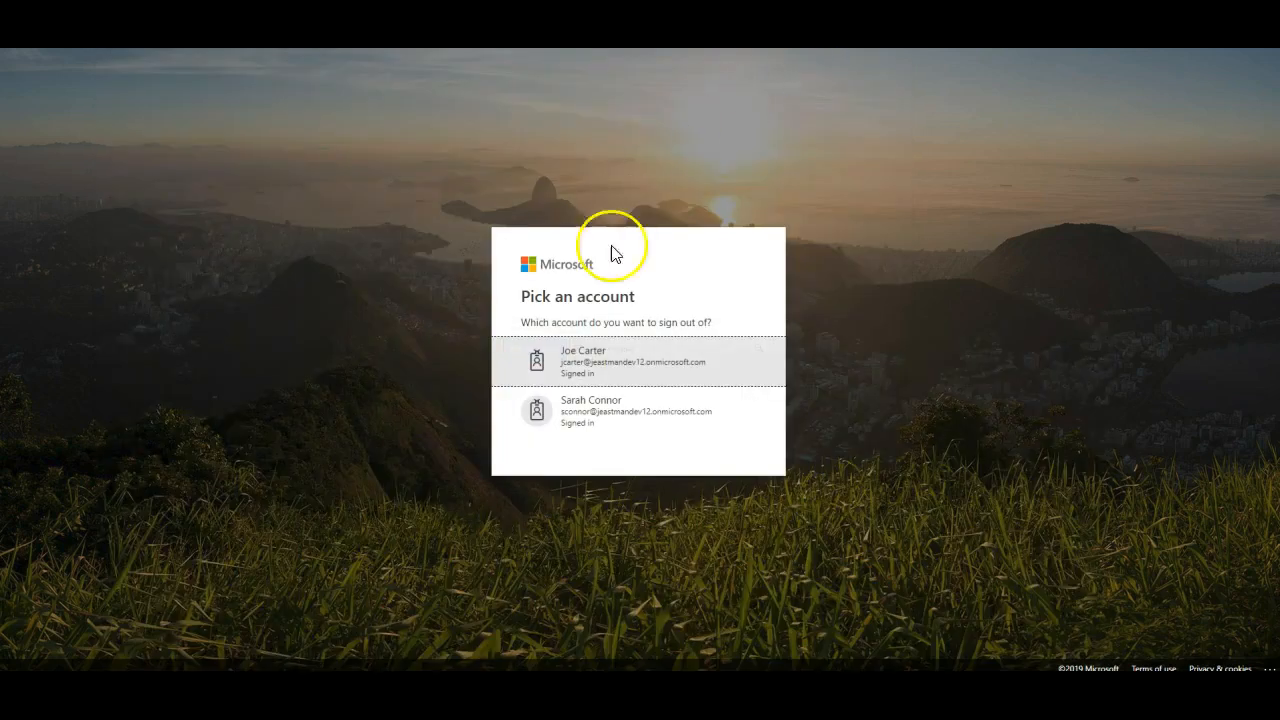
{"action": "mouse_move", "coordinate": [262, 688]}
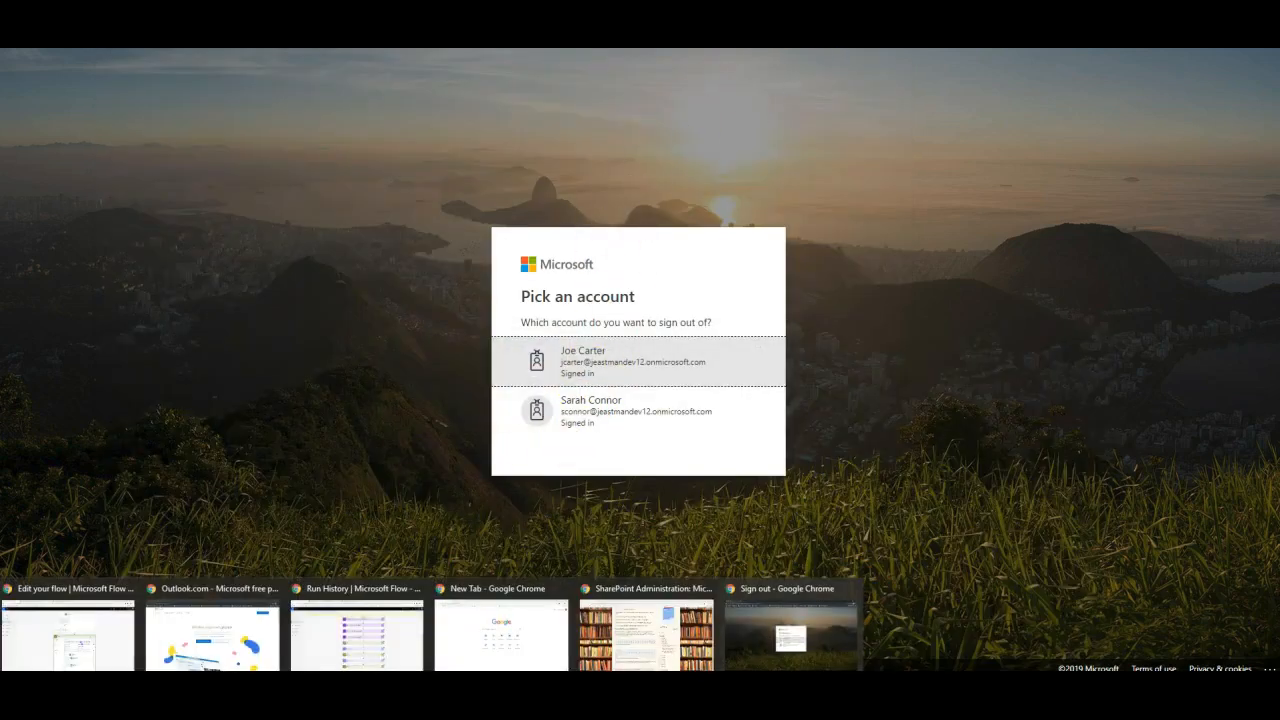
{"action": "left_click", "coordinate": [57, 650]}
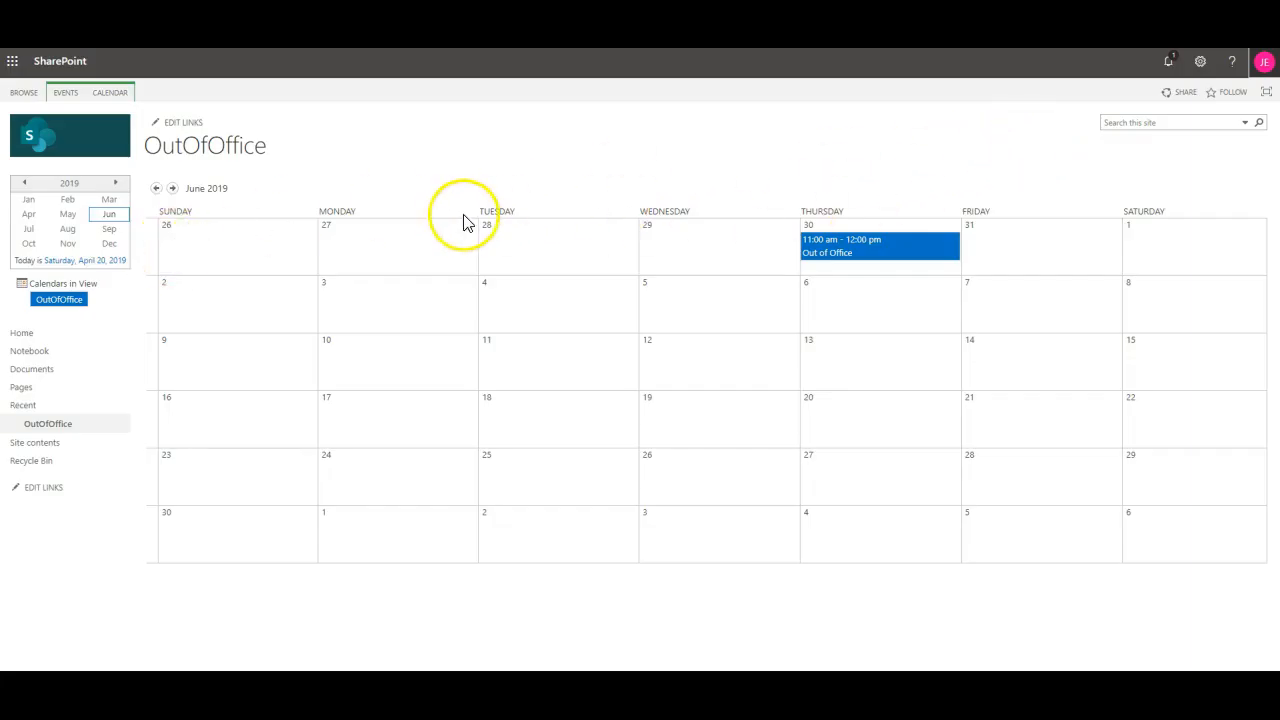
Step: Advance the OutOfOffice calendar to July 2019 and start a new item on Monday, July 8
{"action": "left_click", "coordinate": [1263, 64]}
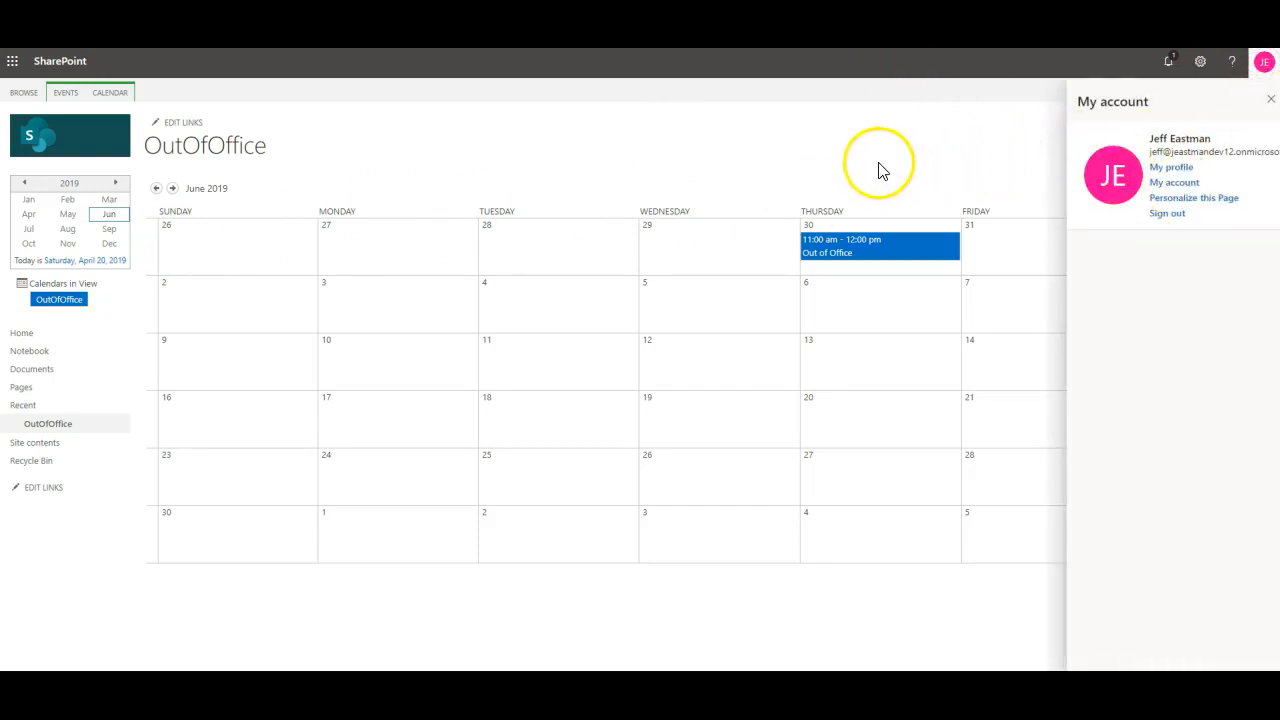
{"action": "left_click", "coordinate": [1263, 62]}
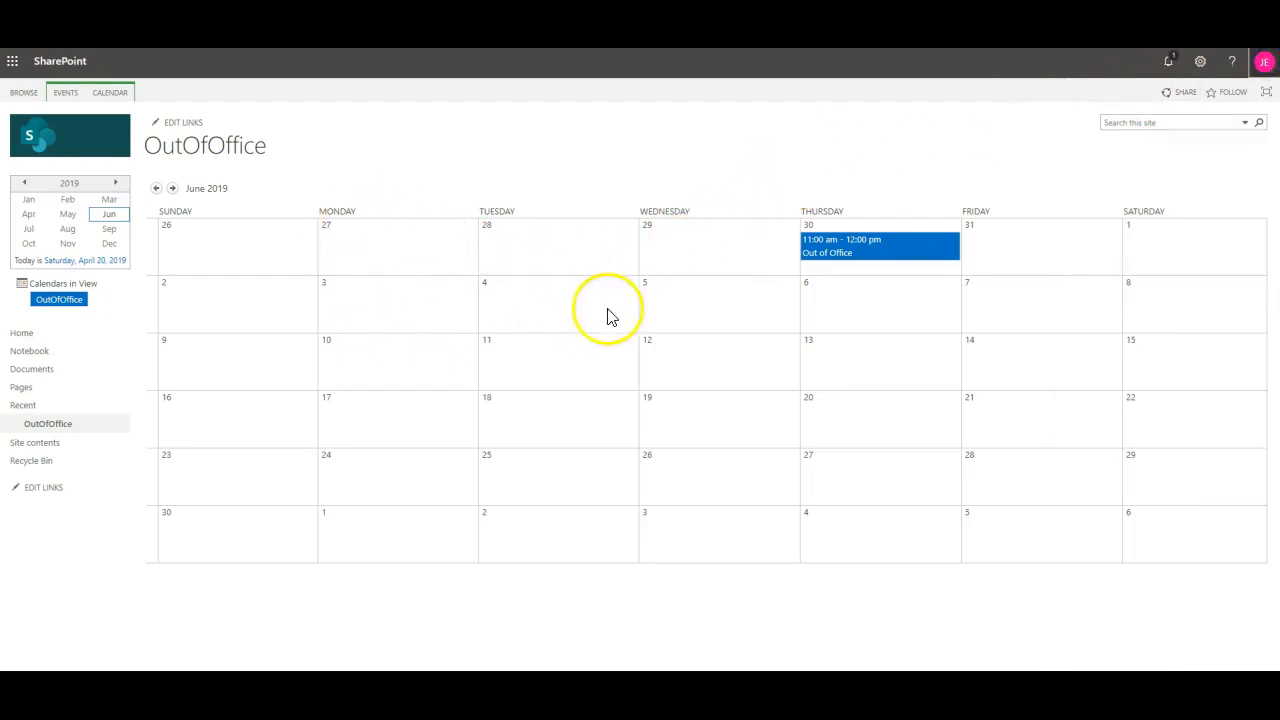
{"action": "left_click", "coordinate": [172, 189]}
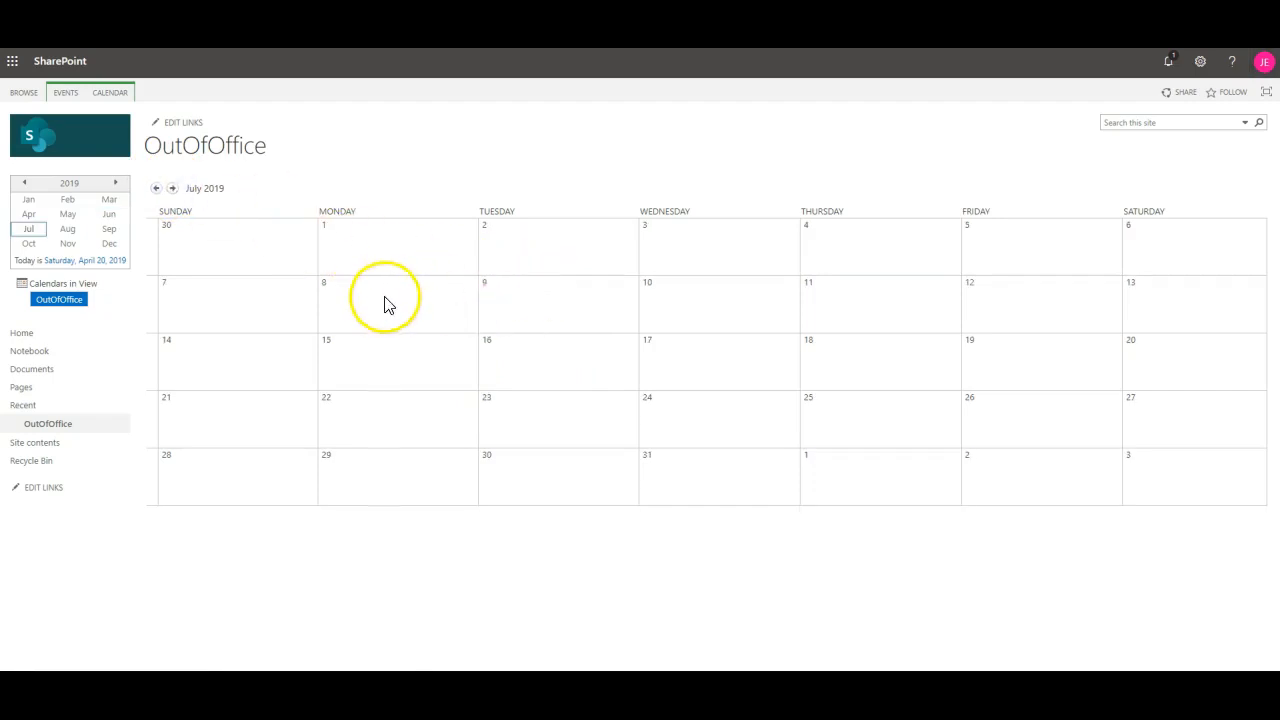
{"action": "left_click", "coordinate": [462, 325]}
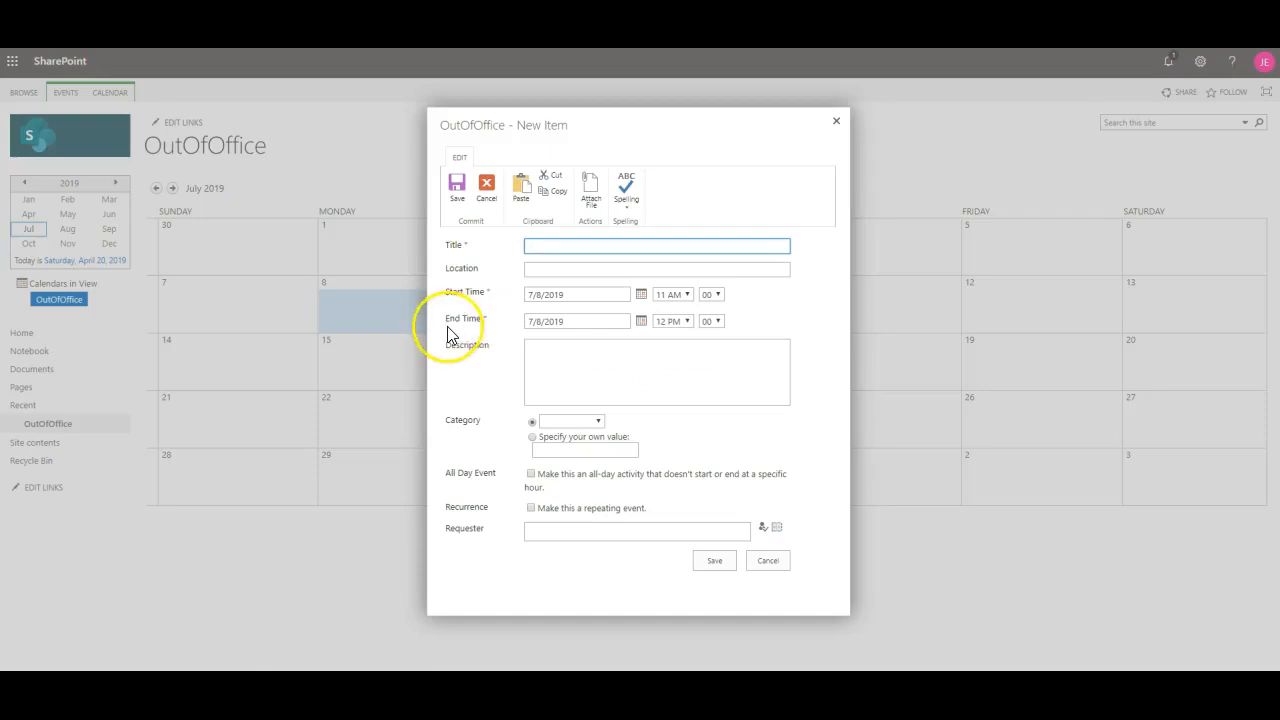
Step: Save an Out of Office item on 8 July, 11 am–12 pm, description Away, with resolved requester
{"action": "type", "text": "Ou"}
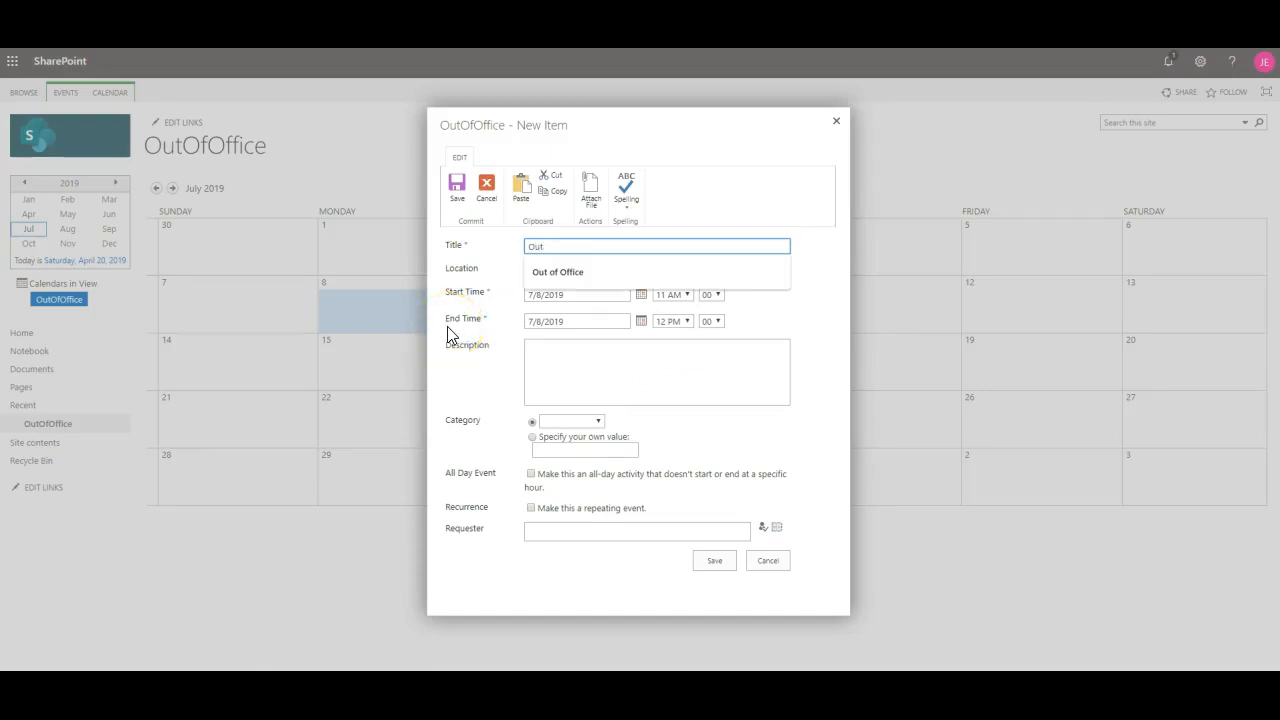
{"action": "type", "text": "t"}
{"action": "key", "text": "Down"}
{"action": "left_click", "coordinate": [600, 274]}
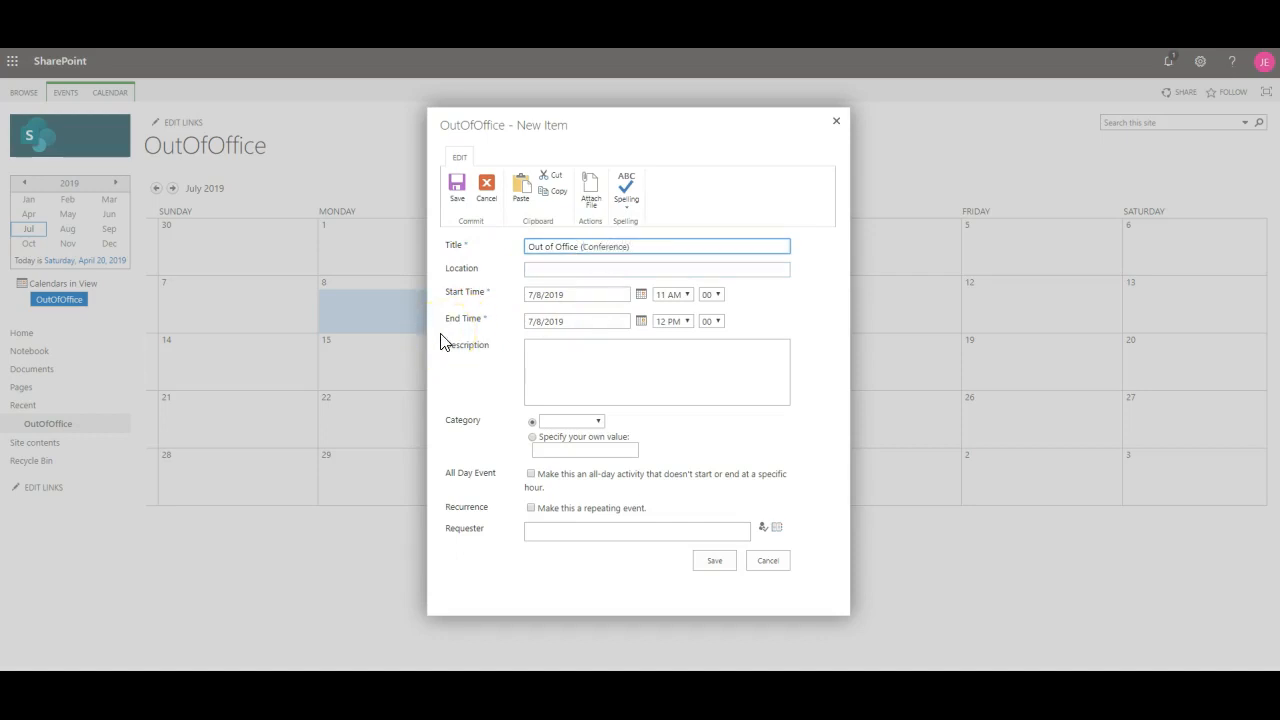
{"action": "left_click", "coordinate": [598, 360]}
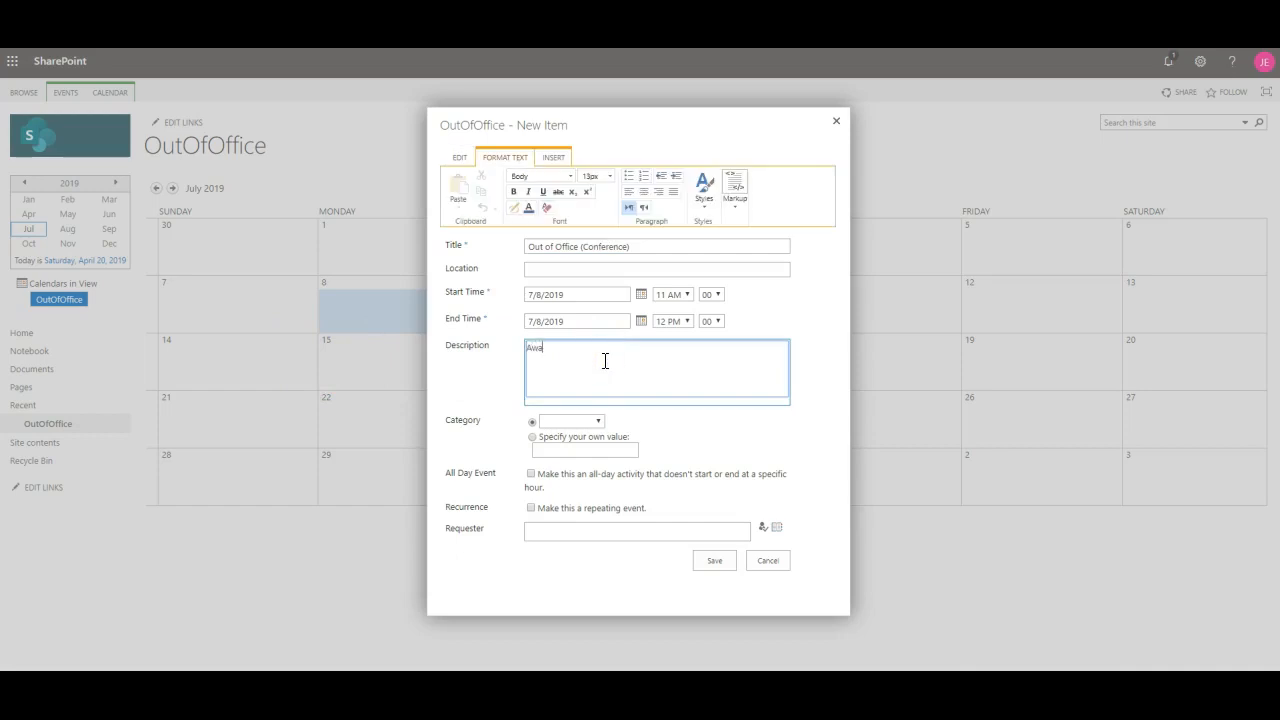
{"action": "left_click", "coordinate": [582, 268]}
{"action": "left_click", "coordinate": [449, 358]}
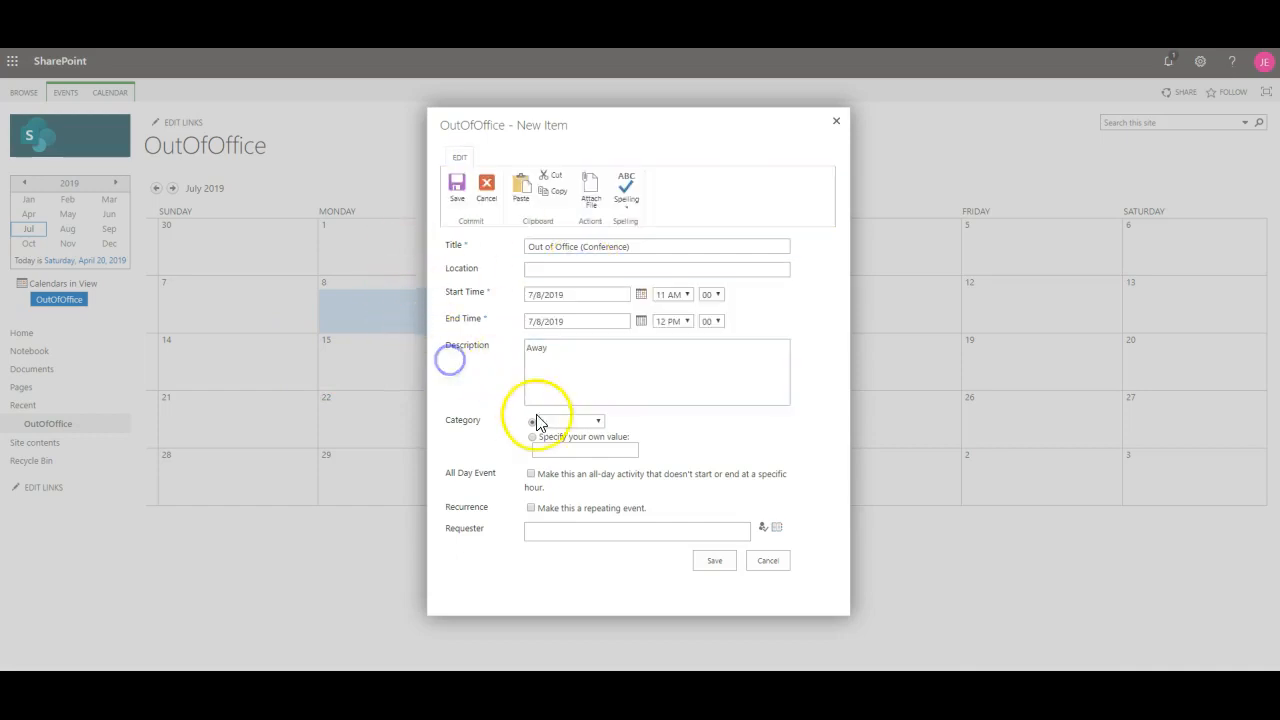
{"action": "left_click", "coordinate": [577, 530]}
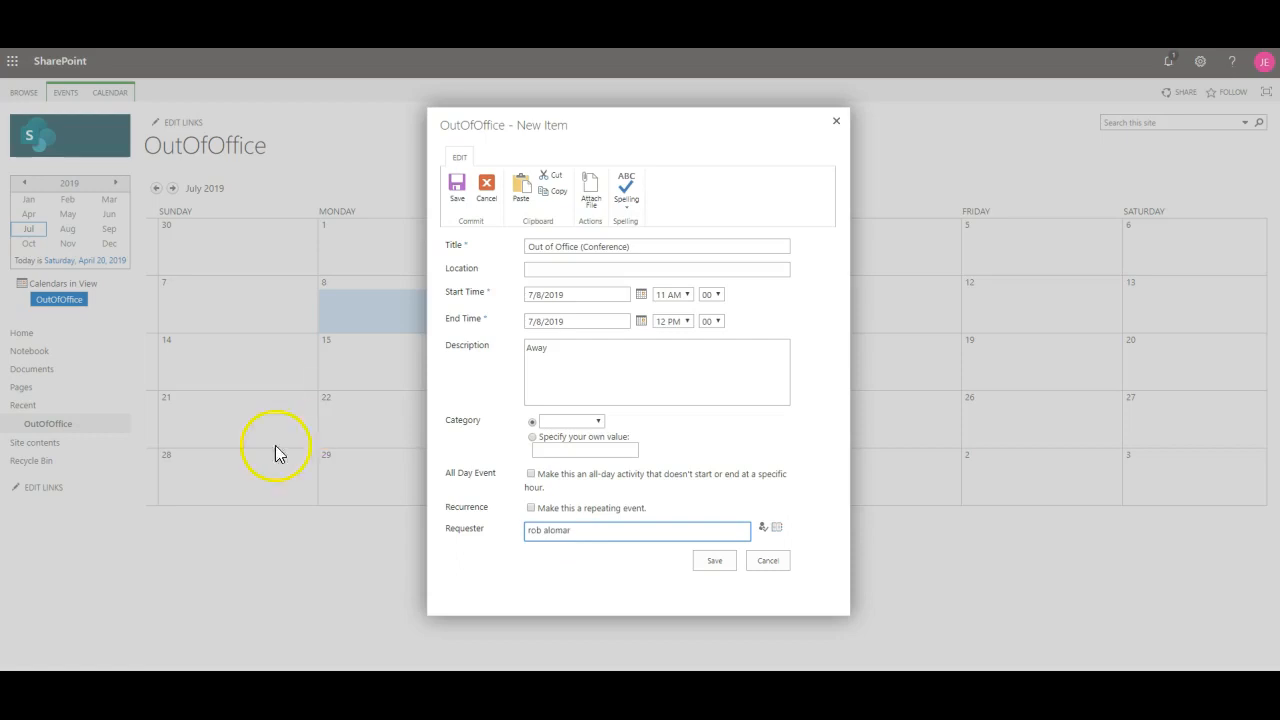
{"action": "left_click", "coordinate": [763, 530]}
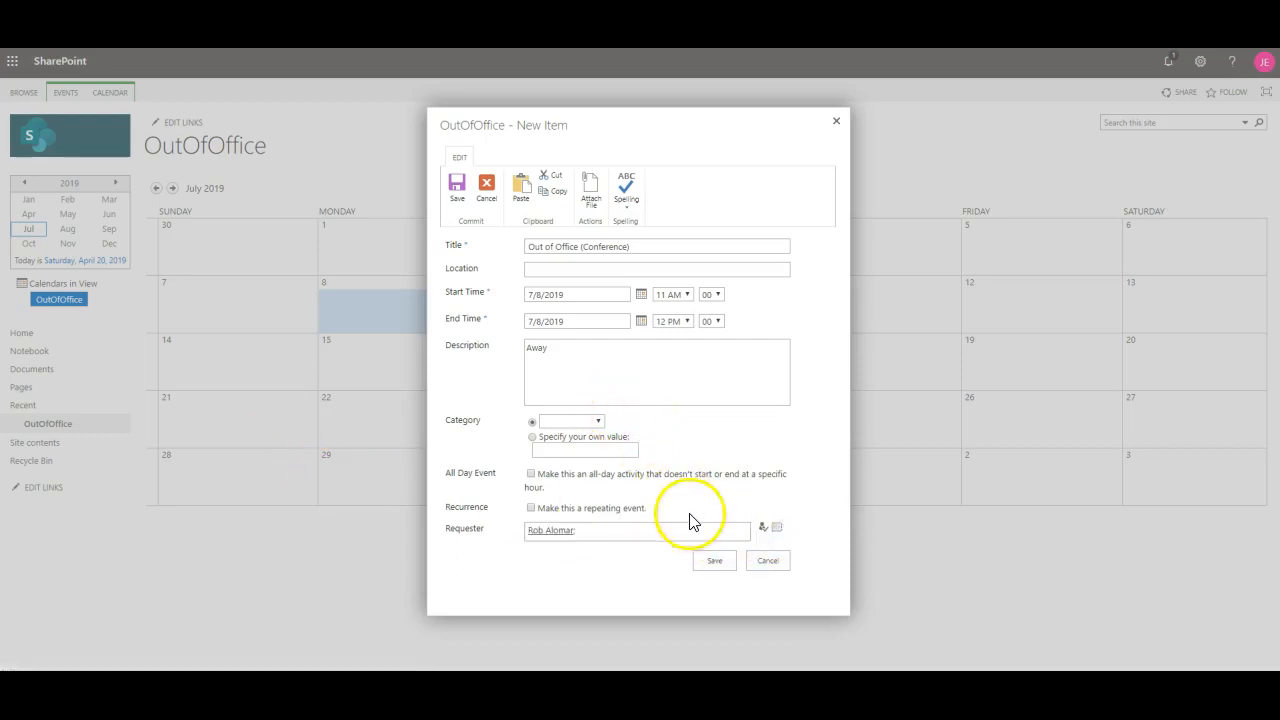
{"action": "left_click", "coordinate": [716, 563]}
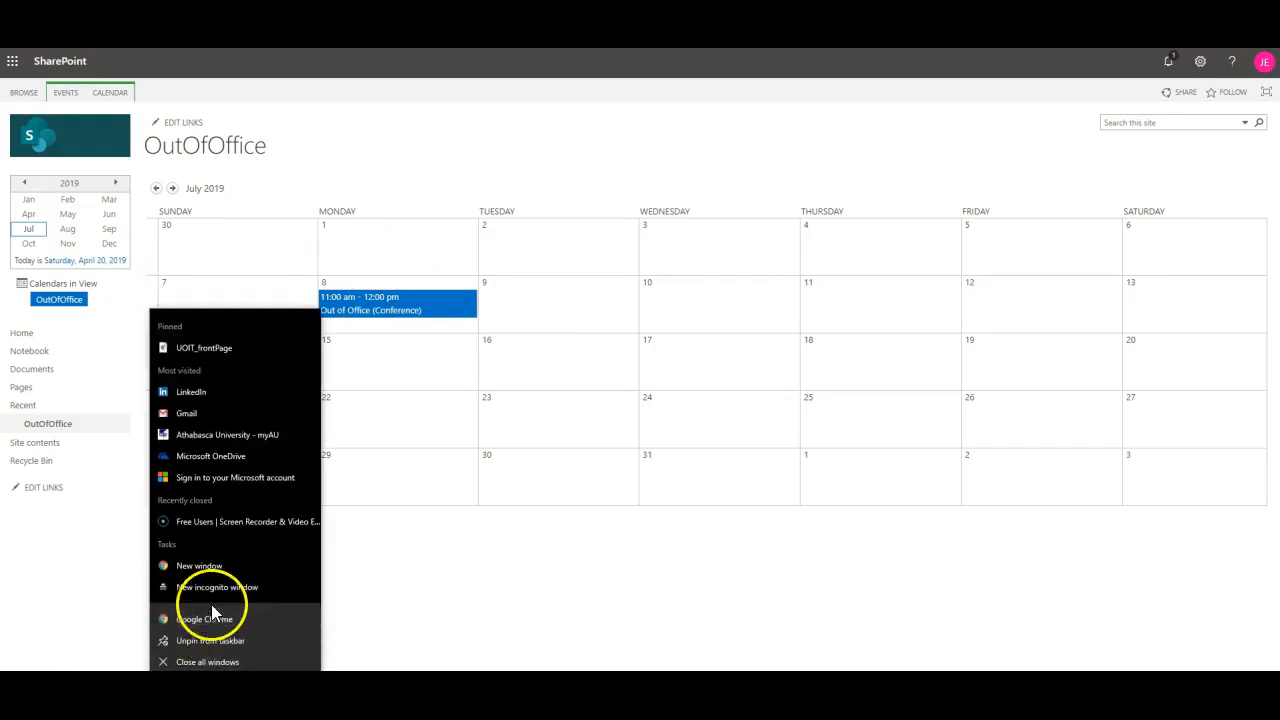
Step: Open an incognito window, go to Outlook, and sign in with the requester's e-mail and password
{"action": "left_click", "coordinate": [211, 594]}
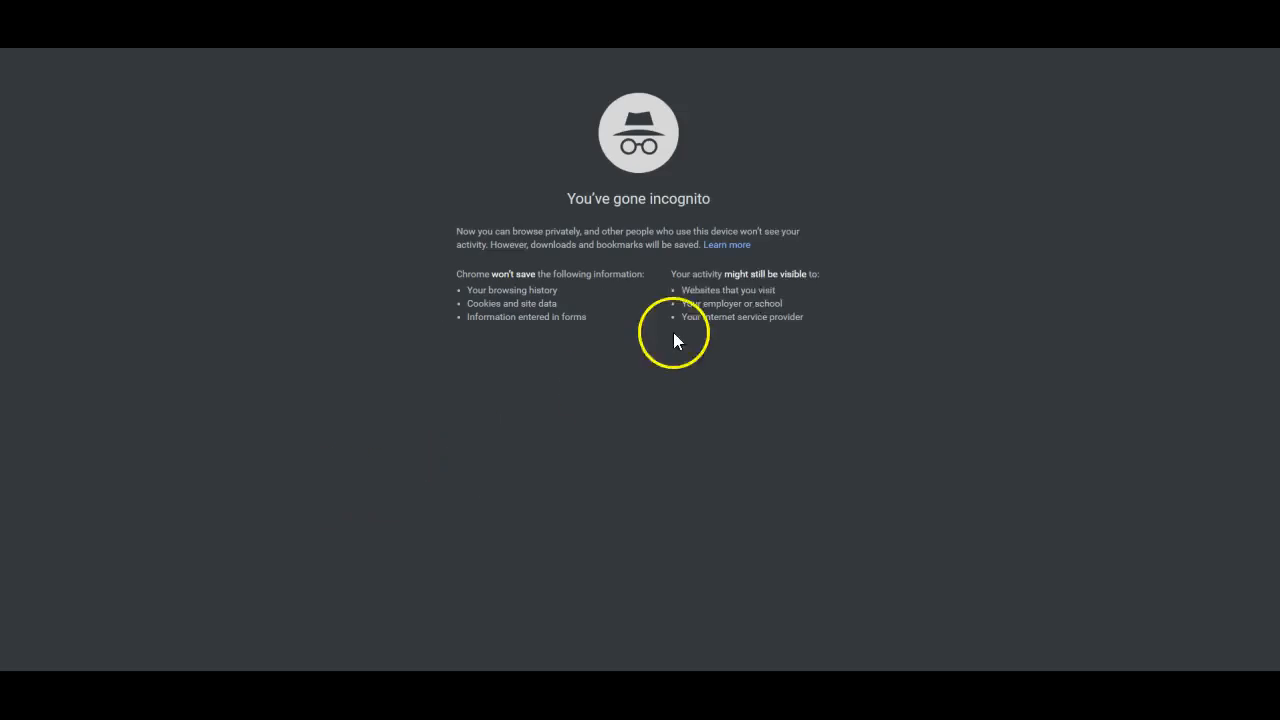
{"action": "type", "text": "ou"}
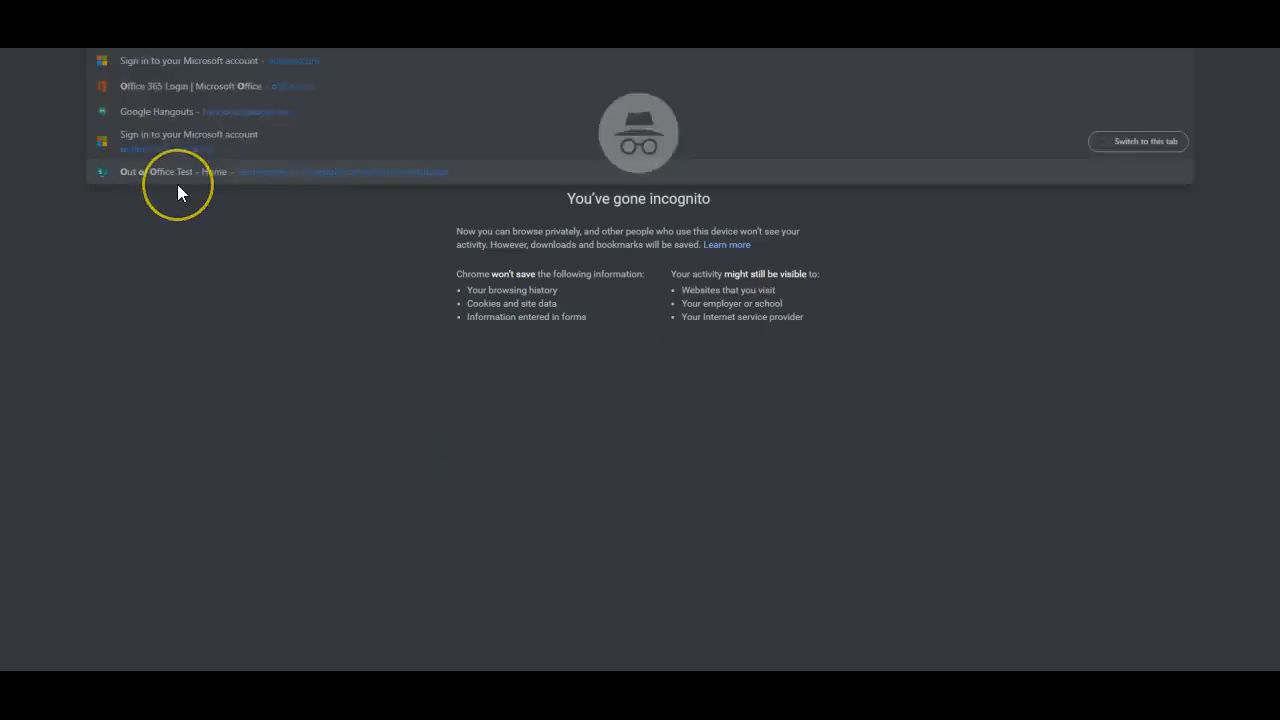
{"action": "key", "text": "Return"}
{"action": "left_click", "coordinate": [1144, 62]}
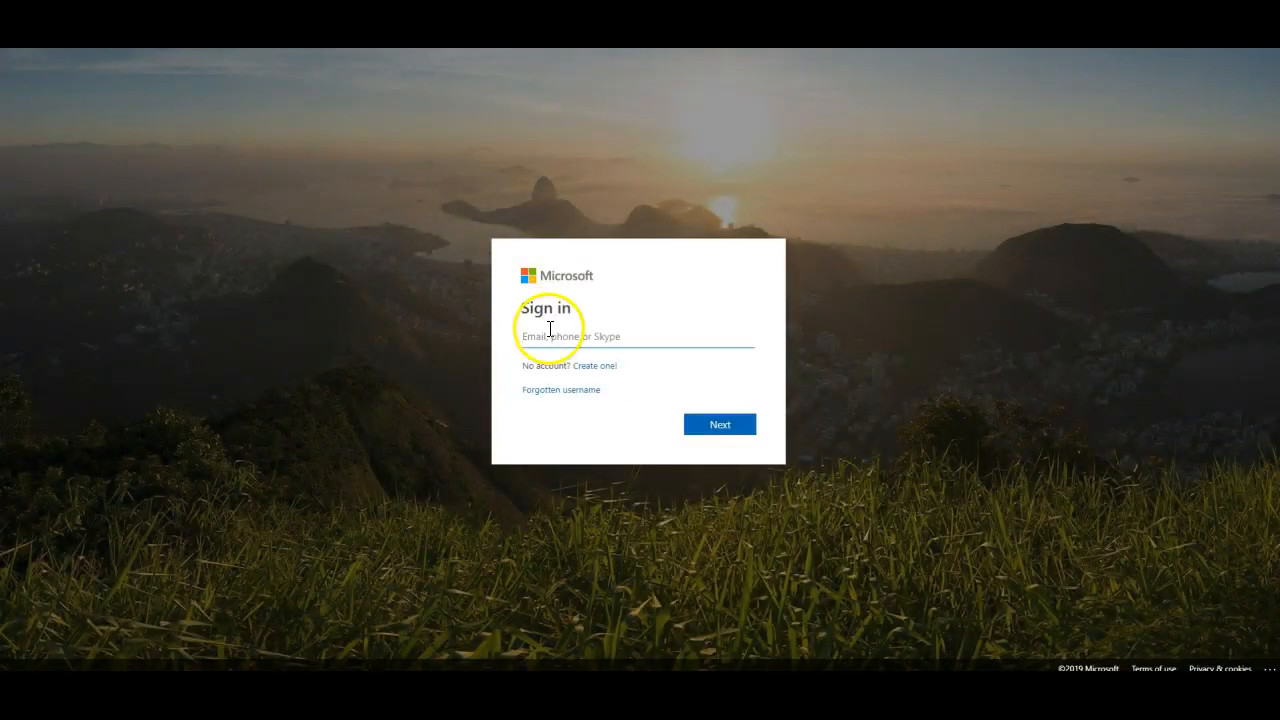
{"action": "key", "text": "ctrl+v"}
{"action": "left_click_drag", "start_coordinate": [553, 337], "coordinate": [495, 325]}
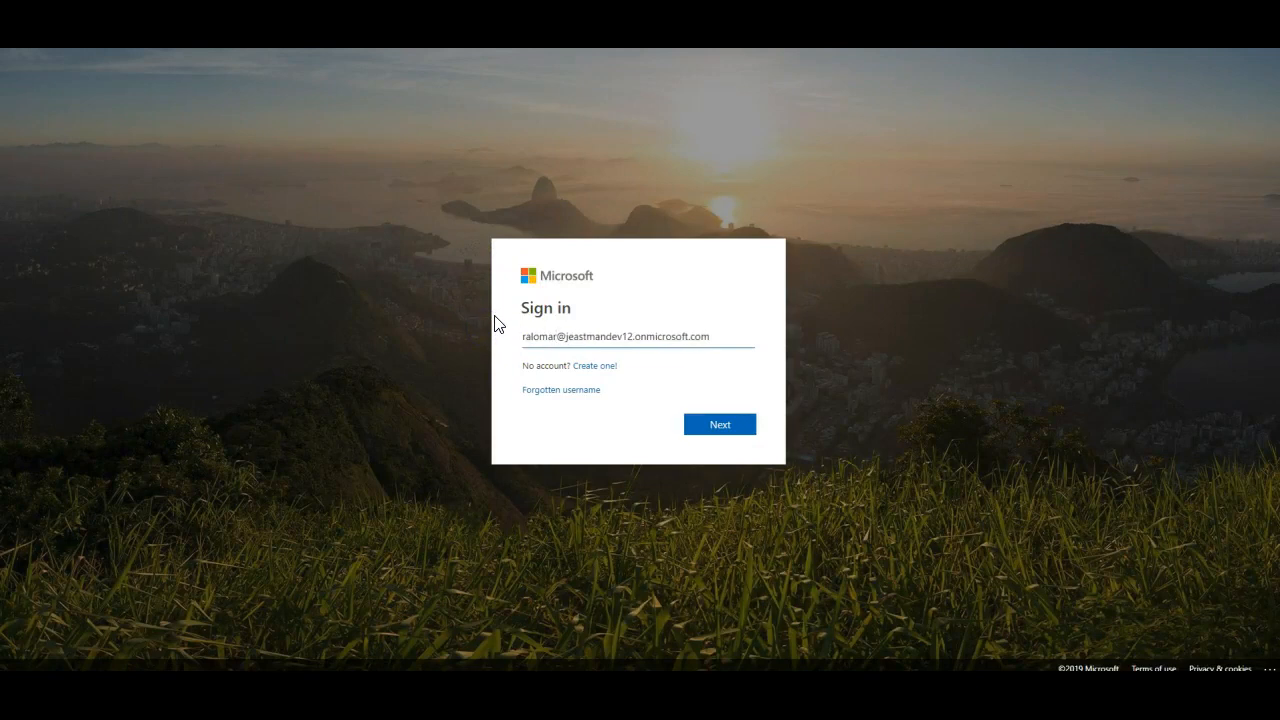
{"action": "left_click", "coordinate": [712, 426]}
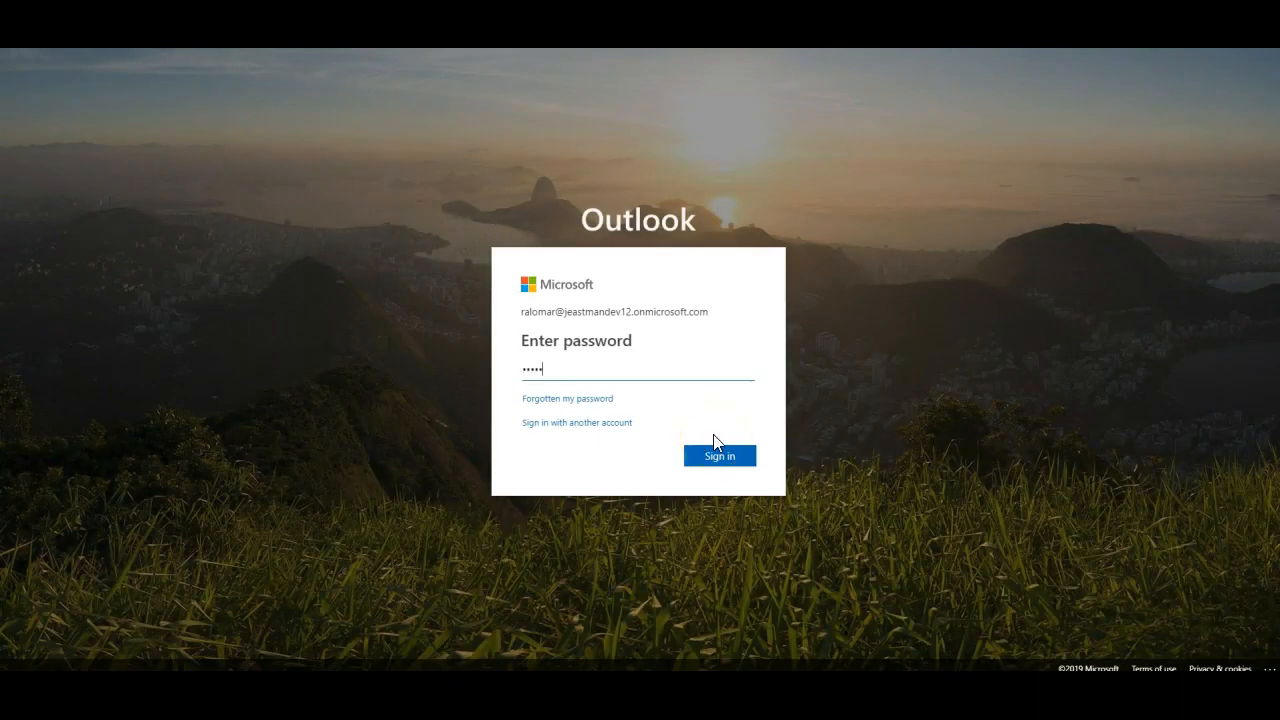
{"action": "key", "text": "Return"}
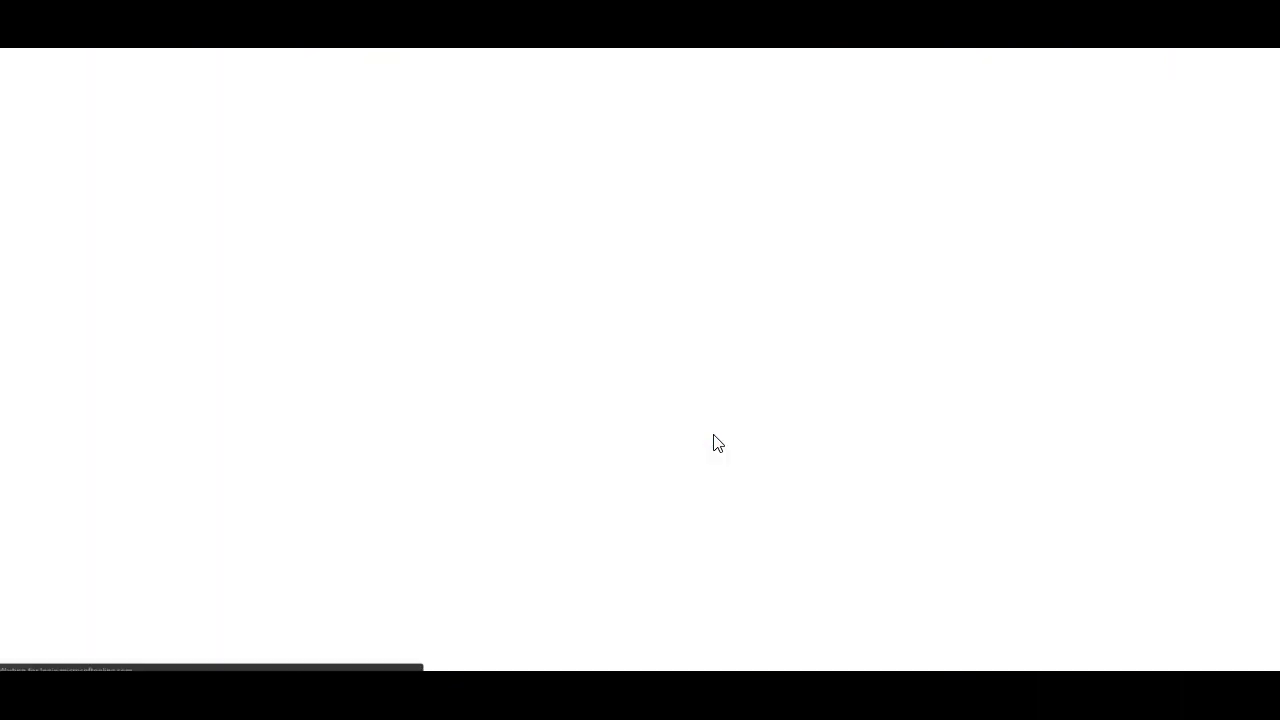
{"action": "left_click", "coordinate": [600, 325]}
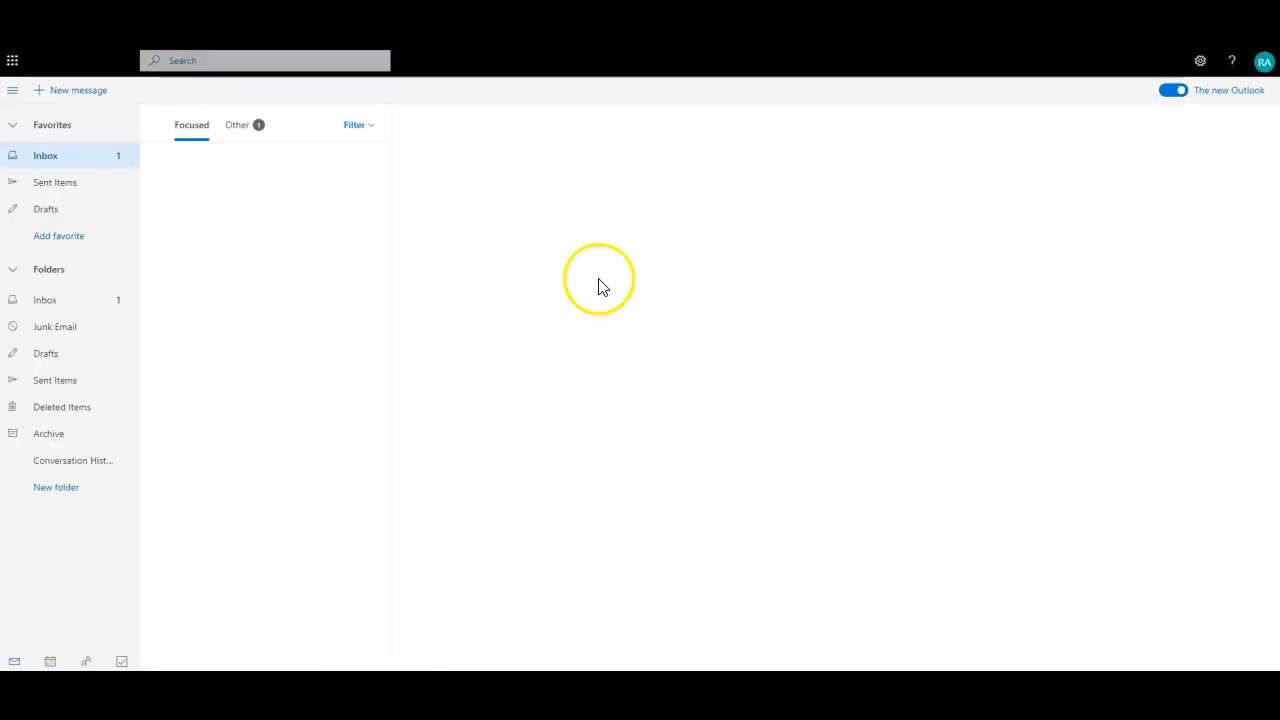
Step: Switch to the requester's Outlook calendar and jump it to July 2019
{"action": "left_click", "coordinate": [50, 661]}
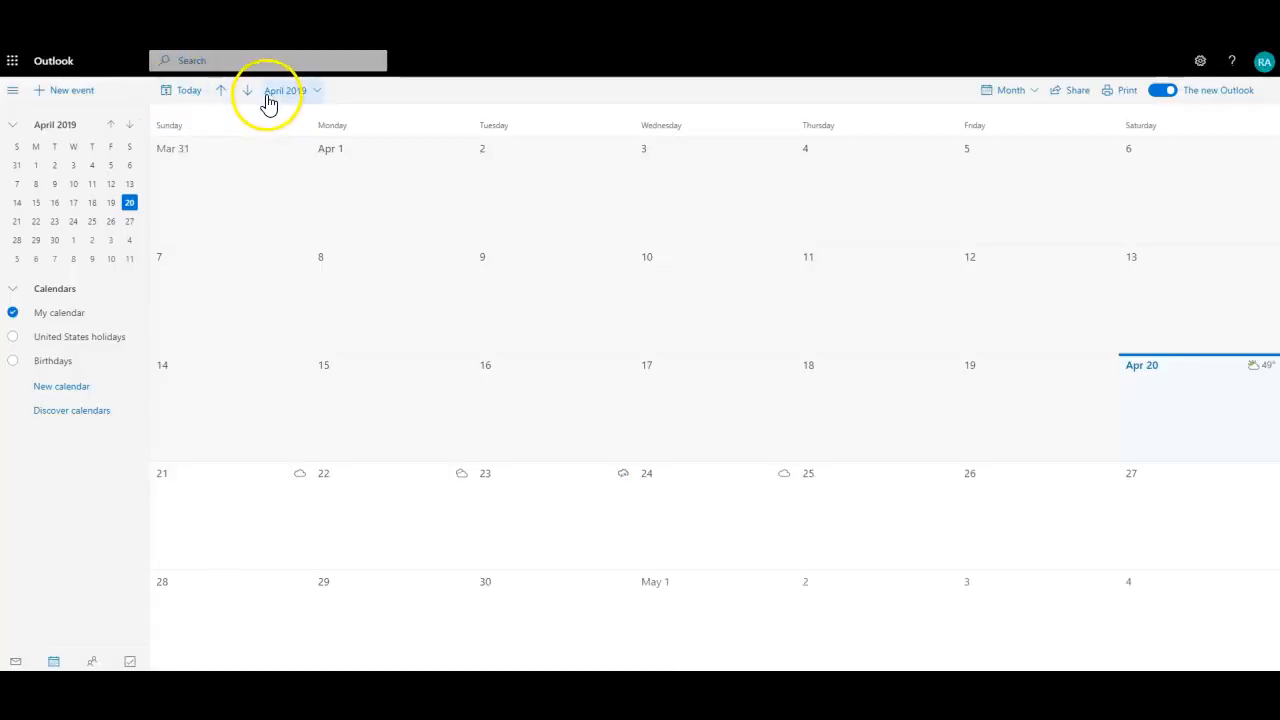
{"action": "left_click", "coordinate": [312, 93]}
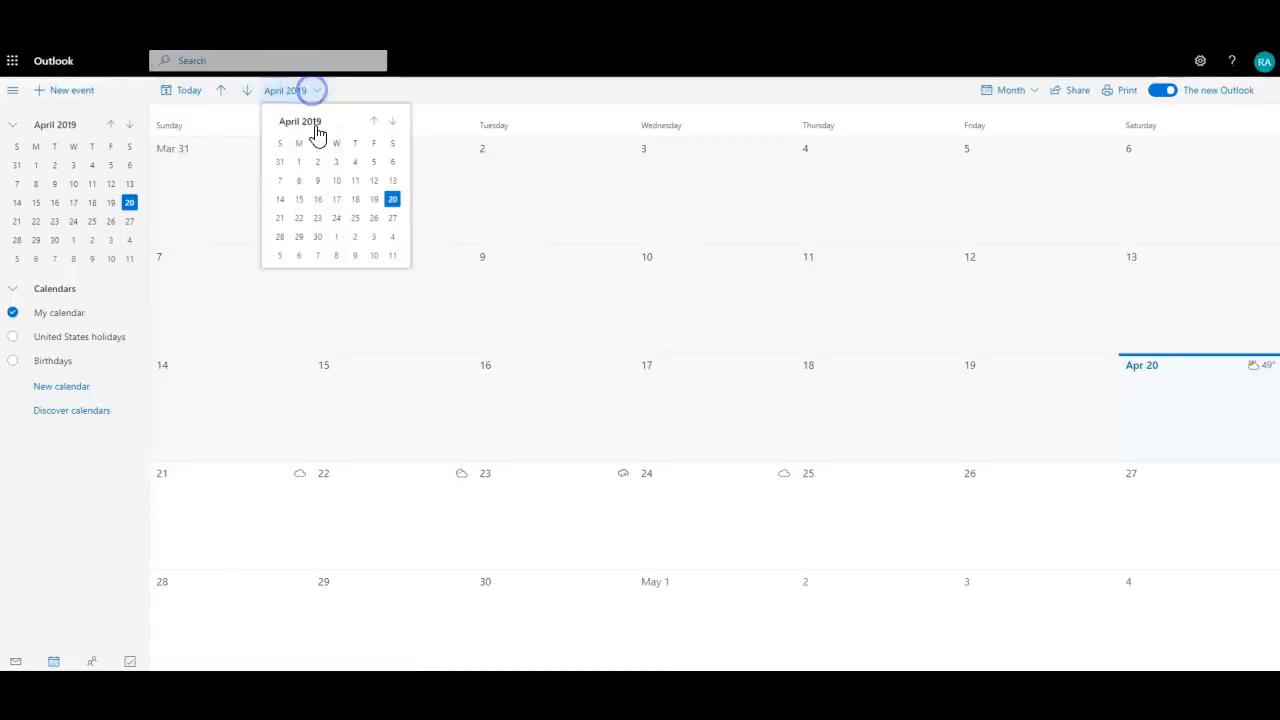
{"action": "left_click", "coordinate": [393, 121]}
{"action": "left_click", "coordinate": [393, 121]}
{"action": "left_click", "coordinate": [393, 121]}
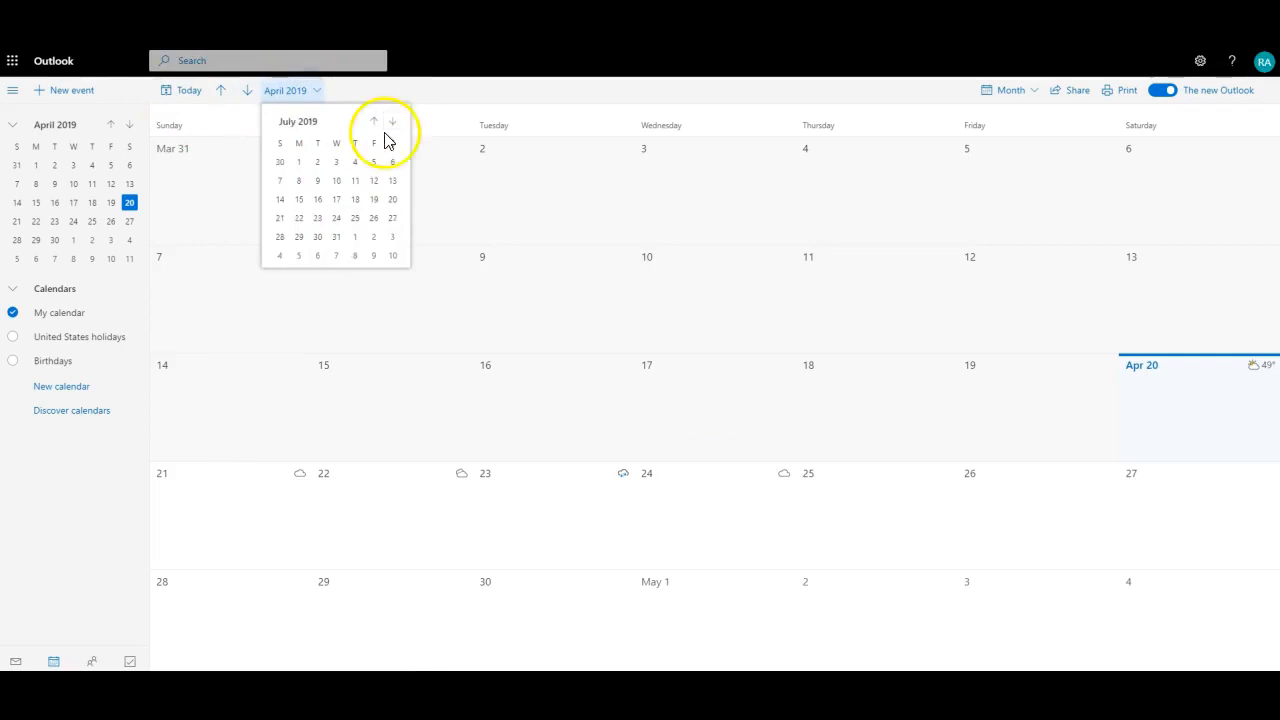
{"action": "left_click", "coordinate": [297, 122]}
{"action": "left_click", "coordinate": [352, 185]}
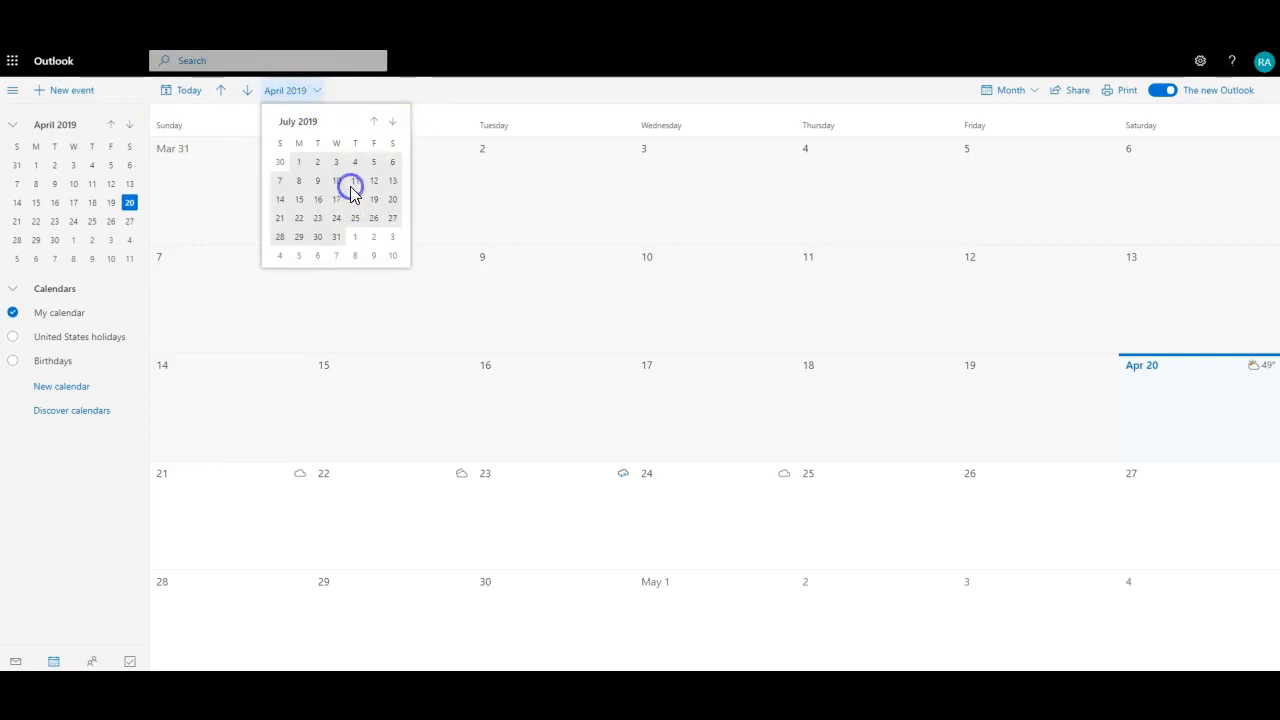
{"action": "left_click", "coordinate": [297, 180]}
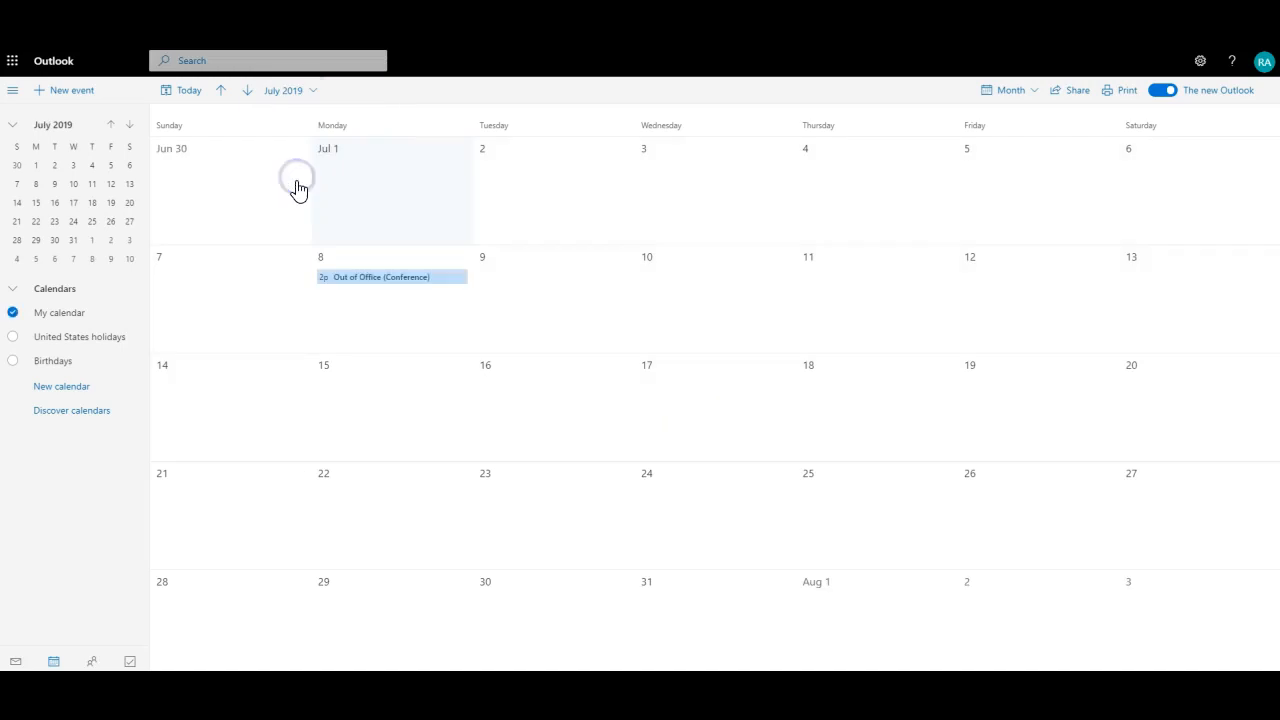
Step: Open the July 8 Out of Office (Conference) event's details, then return to the process diagram
{"action": "left_click", "coordinate": [347, 282]}
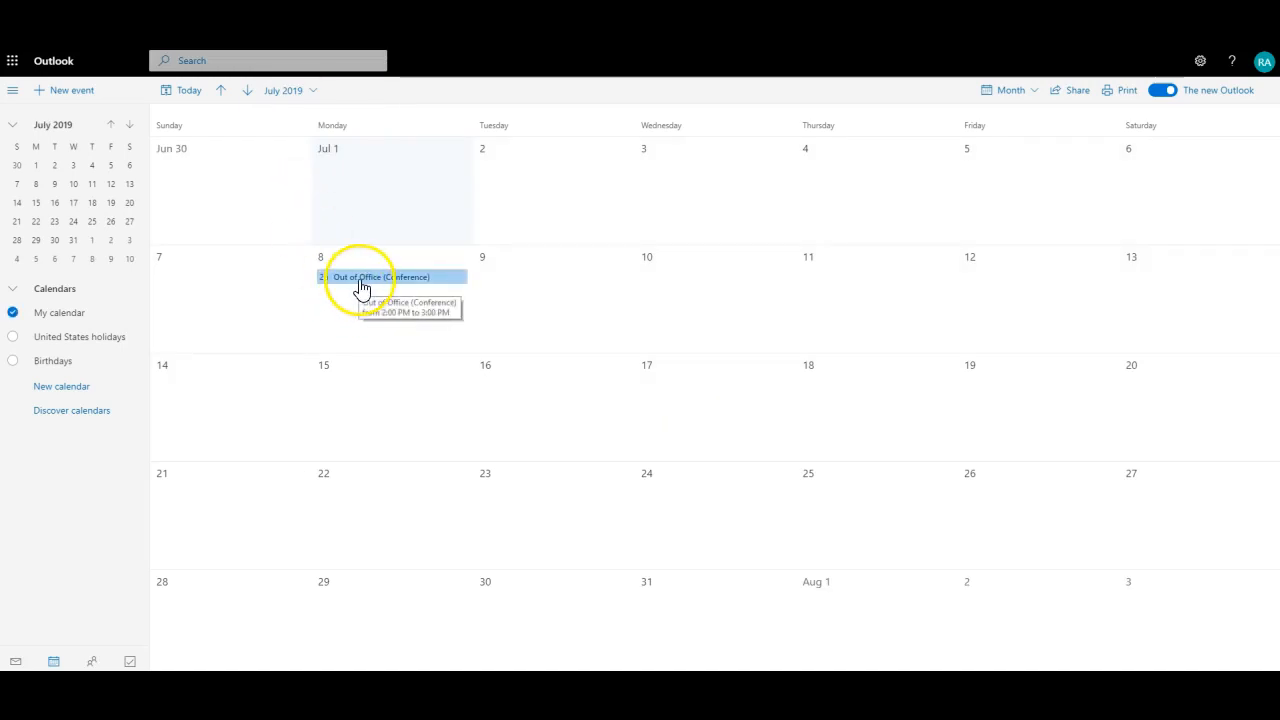
{"action": "left_click", "coordinate": [365, 285]}
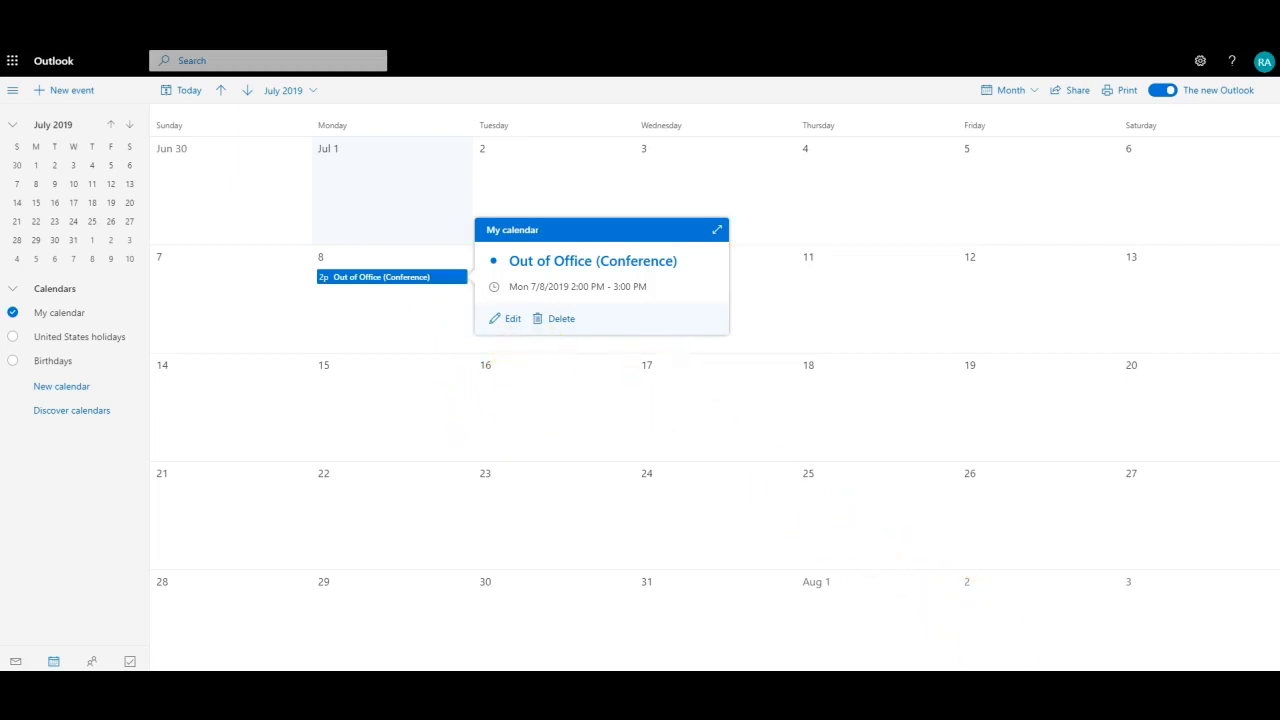
{"action": "key", "text": "alt+Tab"}
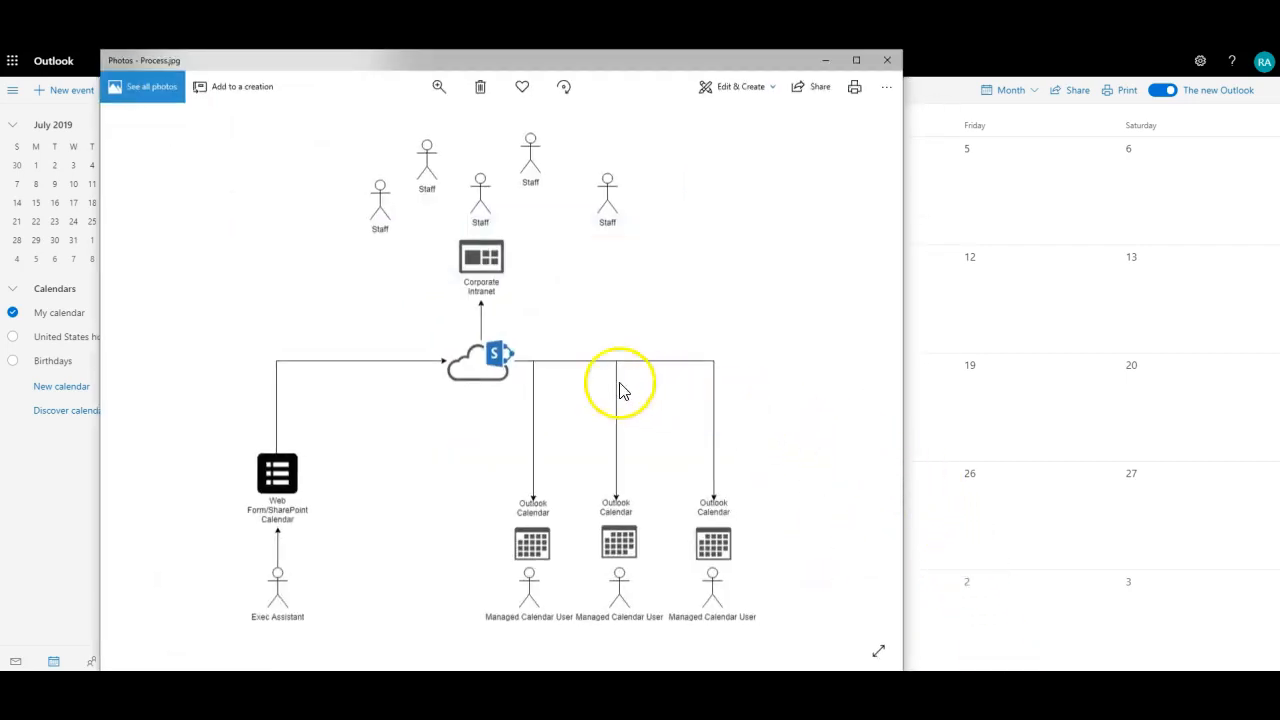